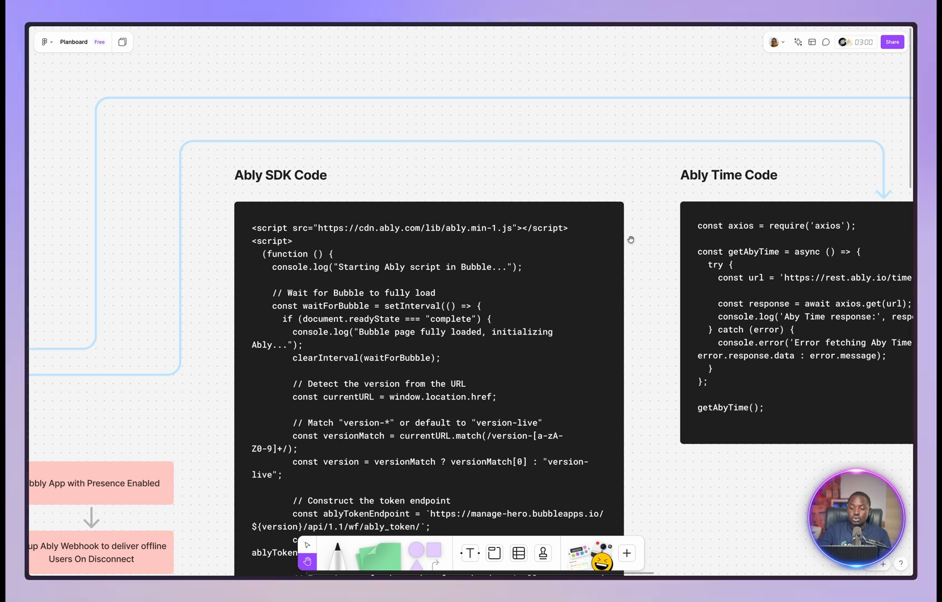
Pan past the two Ably code snippets and the Ably Account flowchart to the 'Bubble - Online Users Feature' title.
{"action": "left_click_drag", "start_coordinate": [646, 239], "coordinate": [351, 270]}
{"action": "left_click_drag", "start_coordinate": [752, 287], "coordinate": [689, 271]}
{"action": "left_click_drag", "start_coordinate": [225, 267], "coordinate": [699, 244]}
{"action": "left_click_drag", "start_coordinate": [292, 272], "coordinate": [608, 262]}
{"action": "left_click_drag", "start_coordinate": [281, 339], "coordinate": [570, 315]}
{"action": "left_click_drag", "start_coordinate": [421, 340], "coordinate": [552, 334]}
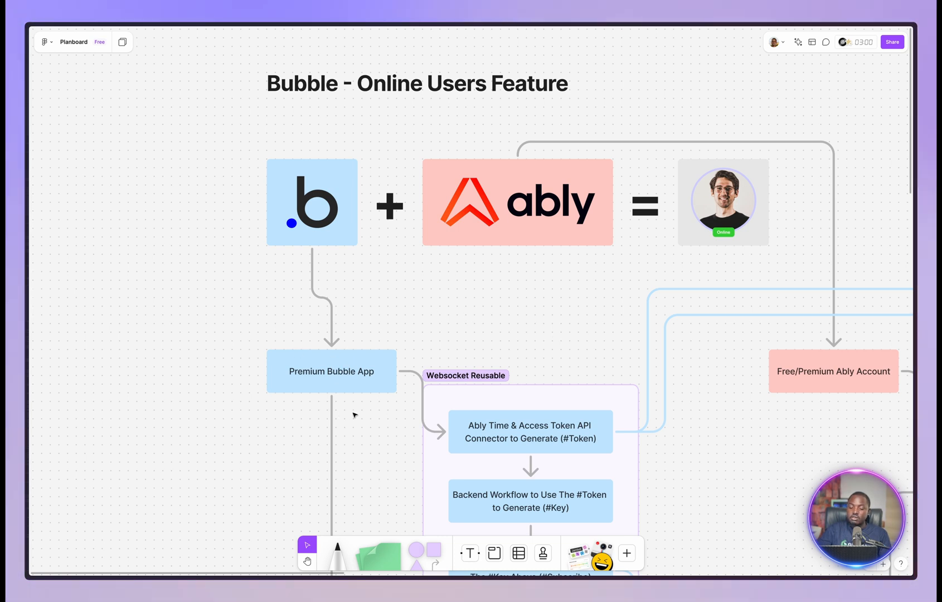
Pan down the flowchart, select the 'Ably Time & Access Token API' box, and go to the Valuables.v2 Bubble editor.
{"action": "key", "text": "space"}
{"action": "left_click_drag", "start_coordinate": [362, 414], "coordinate": [278, 315]}
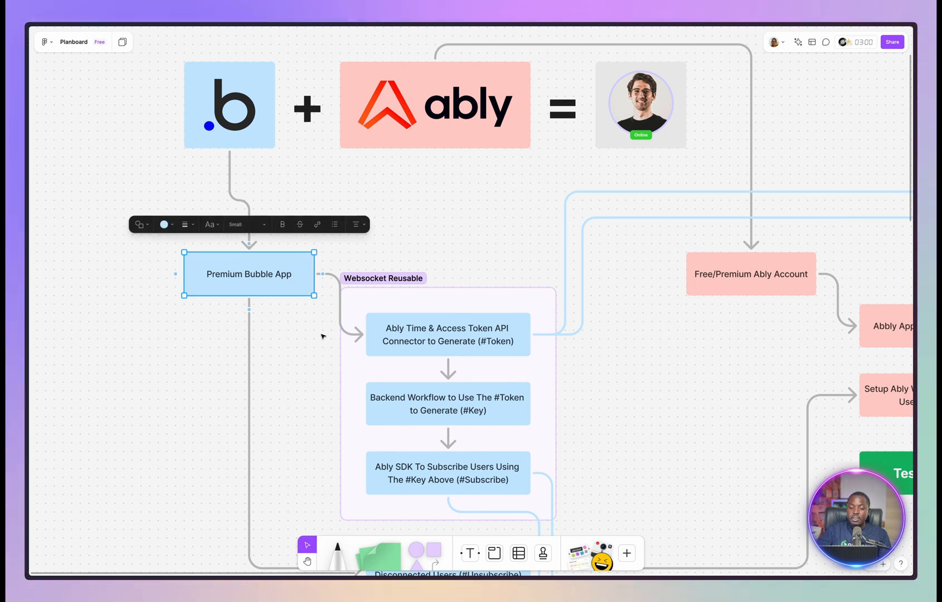
{"action": "left_click", "coordinate": [321, 332]}
{"action": "key", "text": "space"}
{"action": "left_click_drag", "start_coordinate": [330, 332], "coordinate": [269, 279]}
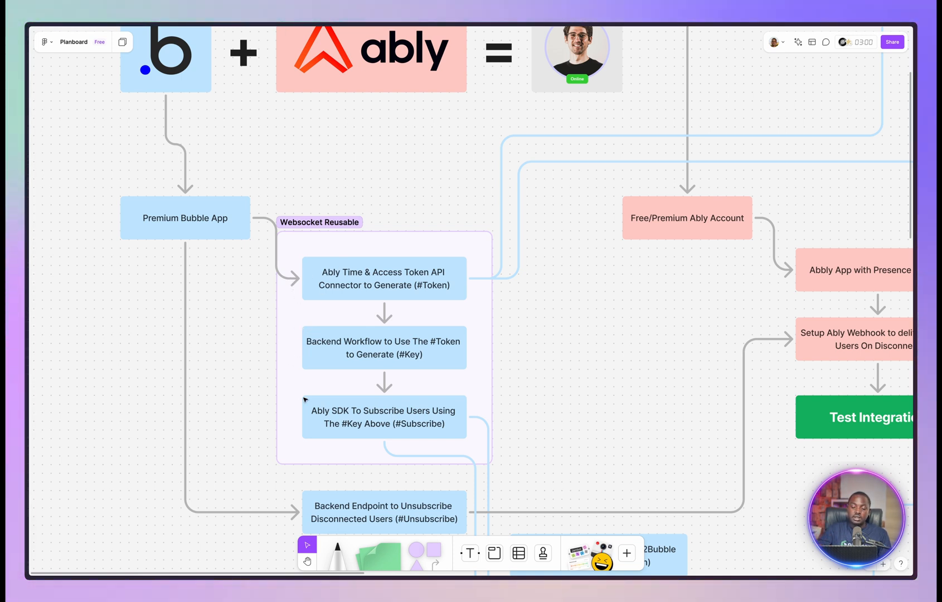
{"action": "left_click", "coordinate": [337, 284]}
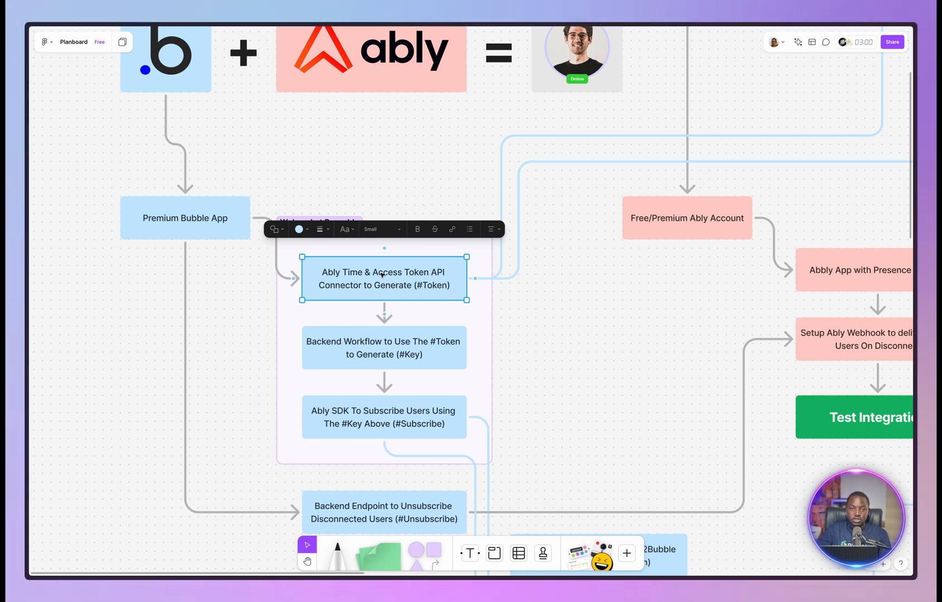
{"action": "mouse_move", "coordinate": [59, 169]}
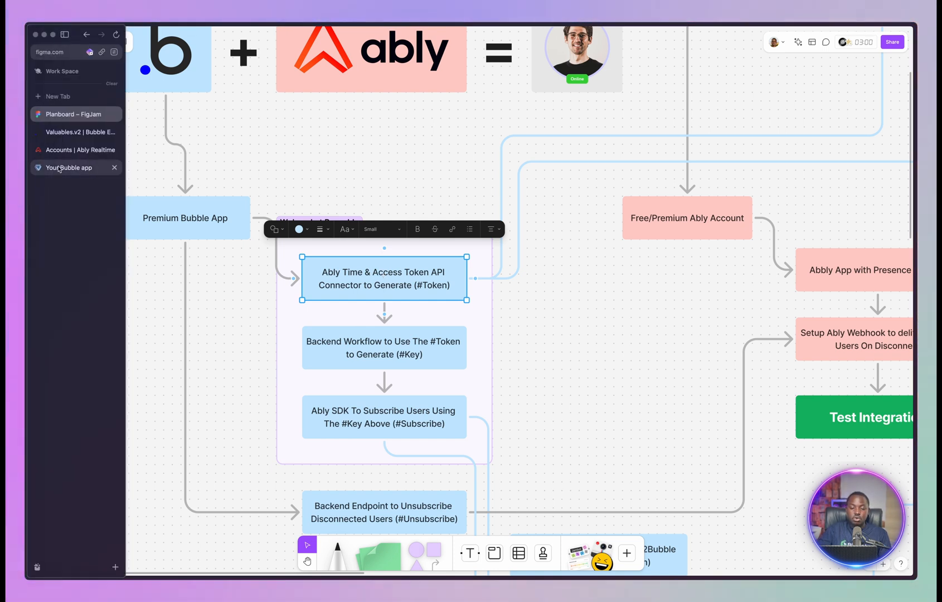
{"action": "left_click", "coordinate": [68, 136]}
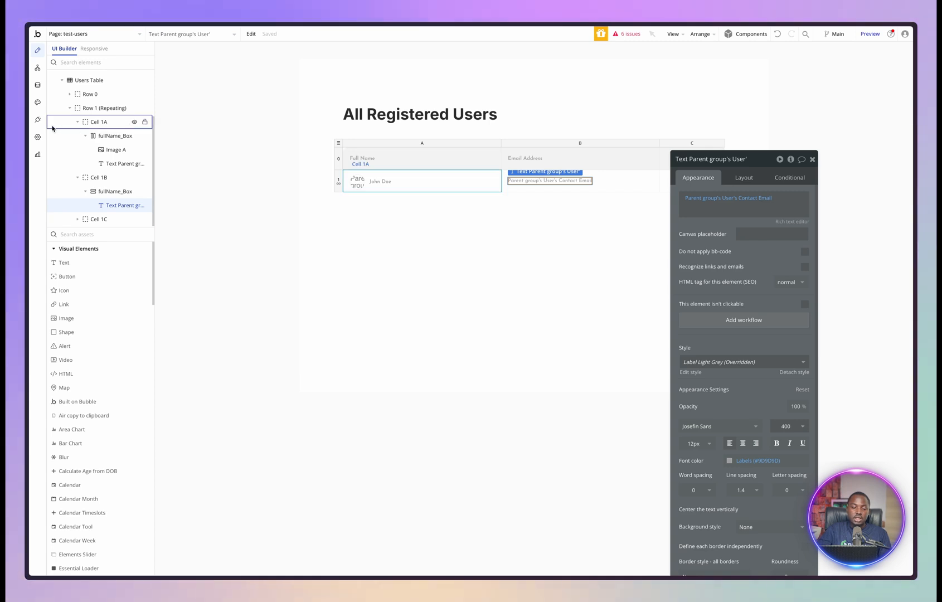
Open the Plugins page from the Bubble editor's left sidebar.
{"action": "left_click", "coordinate": [39, 121]}
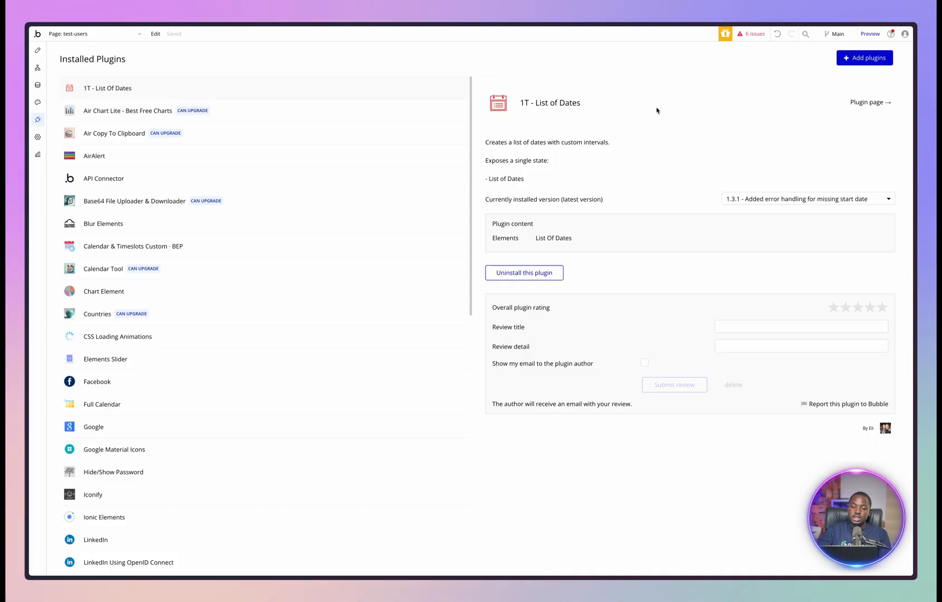
Open the API Connector plugin's settings and add a new API below Google x SERP.
{"action": "left_click", "coordinate": [864, 58]}
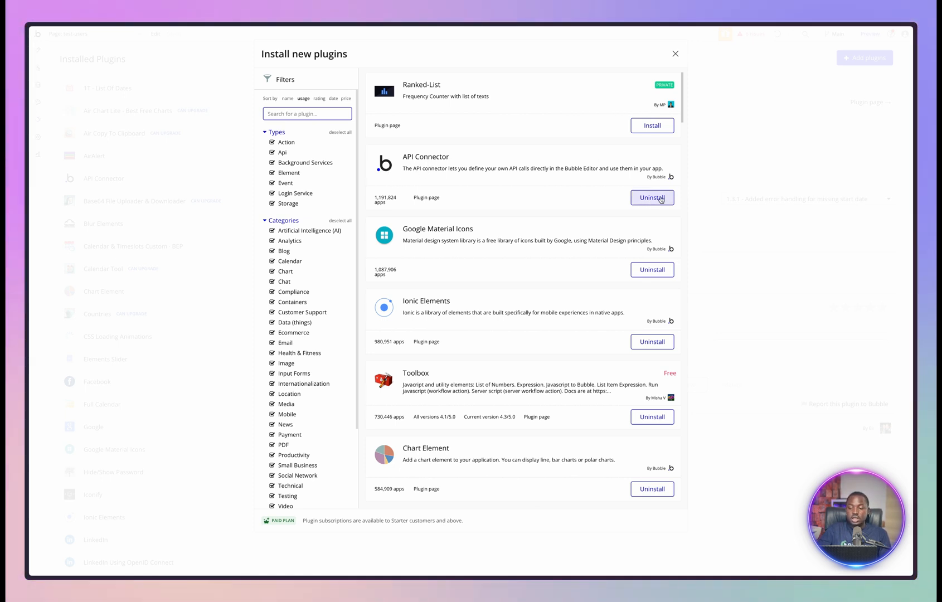
{"action": "left_click", "coordinate": [676, 54]}
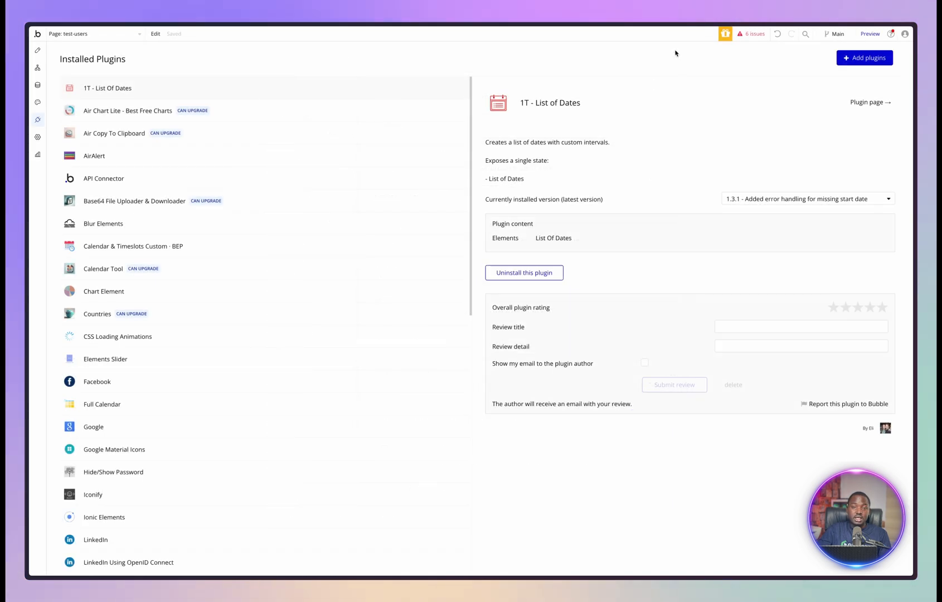
{"action": "left_click", "coordinate": [175, 183]}
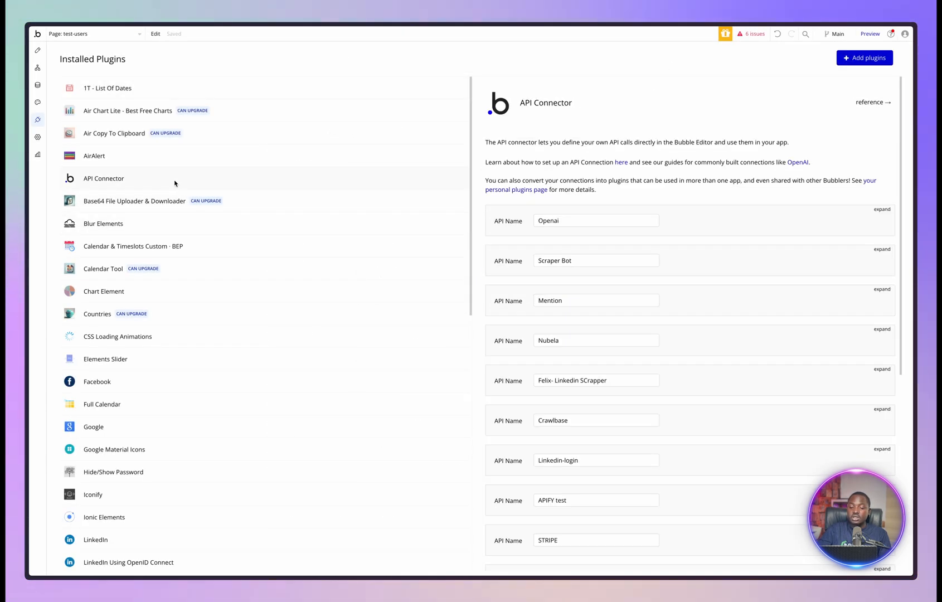
{"action": "scroll", "coordinate": [500, 332], "scroll_direction": "down", "scroll_amount": 6}
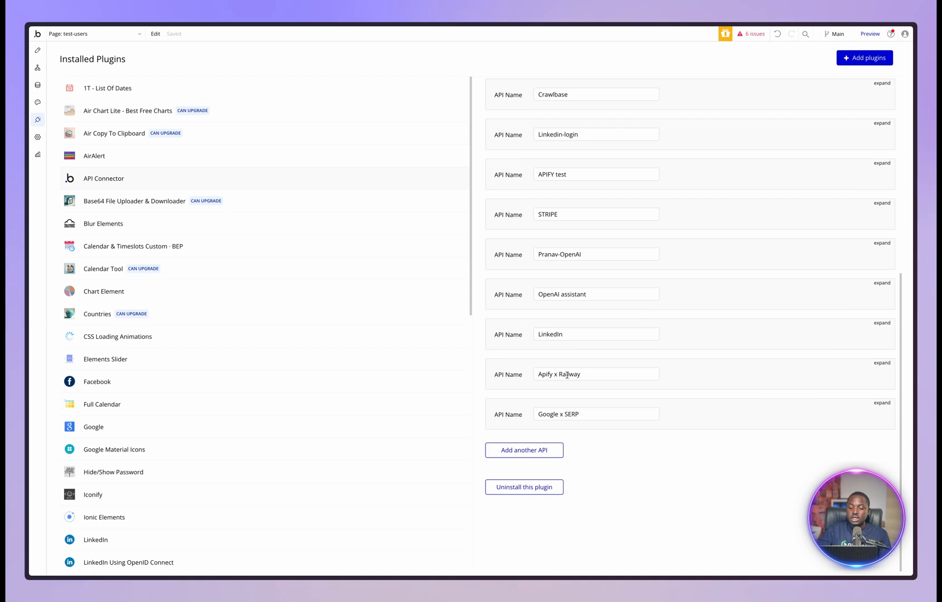
{"action": "left_click", "coordinate": [530, 451]}
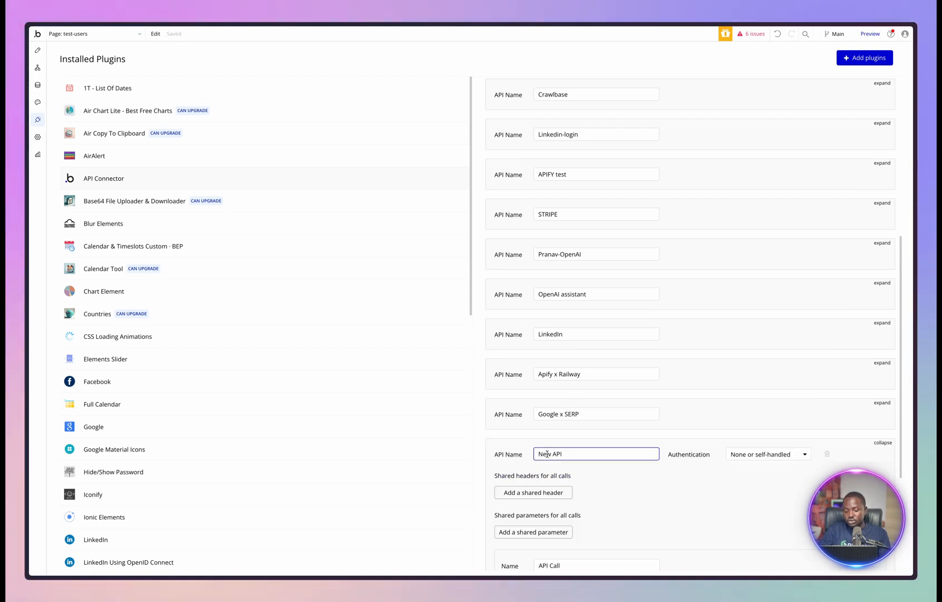
Name the new API 'Online Users'.
{"action": "type", "text": "Onl"}
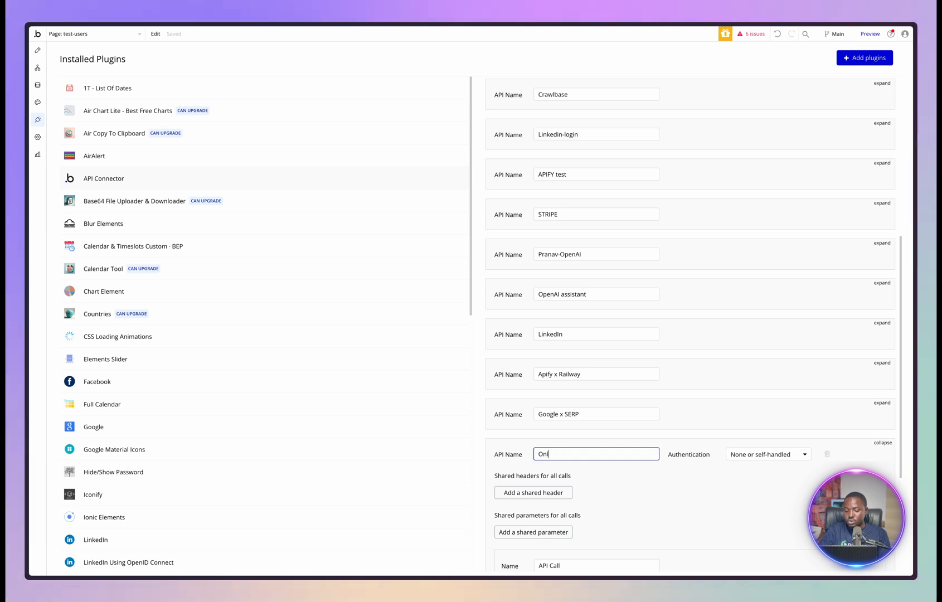
{"action": "type", "text": "ine Users"}
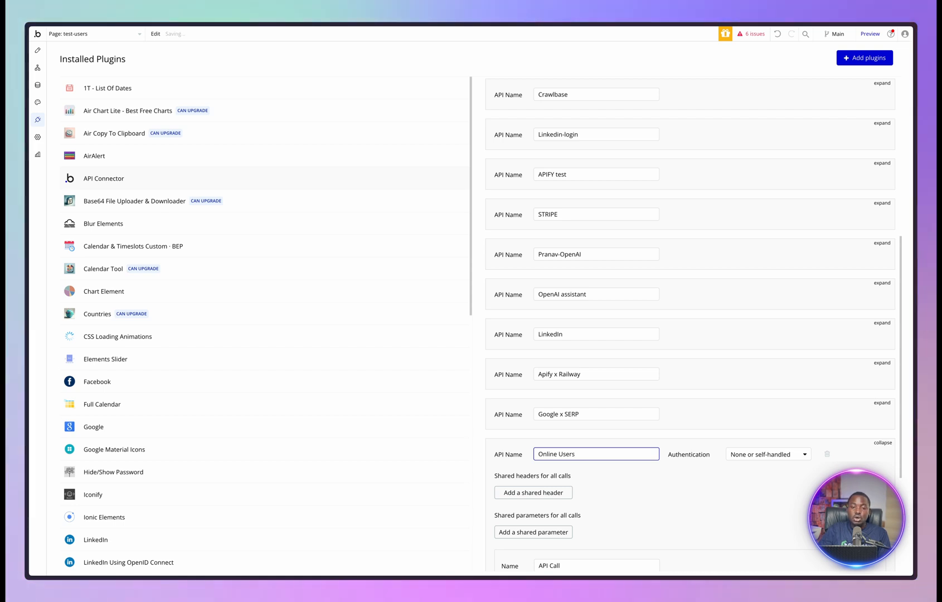
{"action": "left_click", "coordinate": [655, 501]}
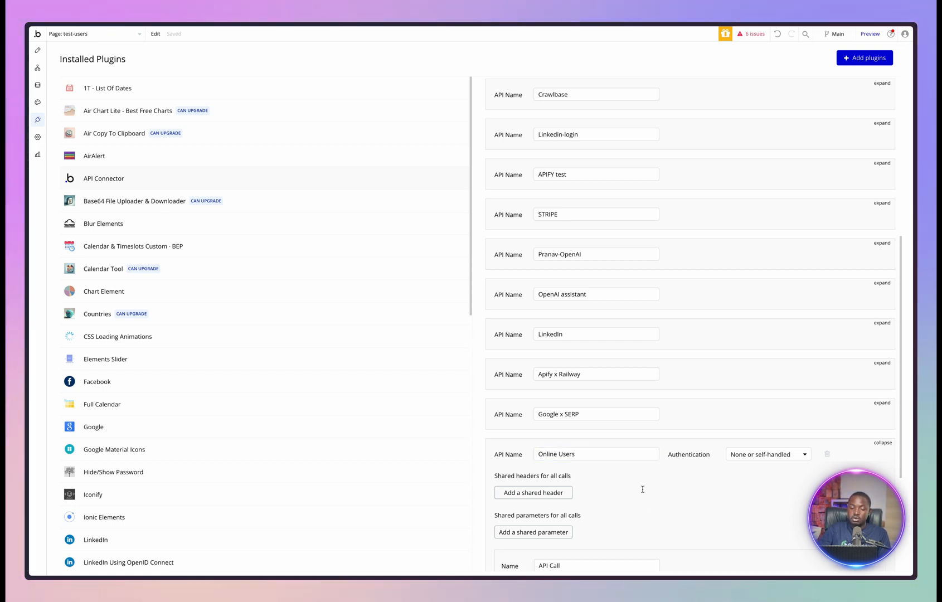
{"action": "scroll", "coordinate": [633, 480], "scroll_direction": "down", "scroll_amount": 3}
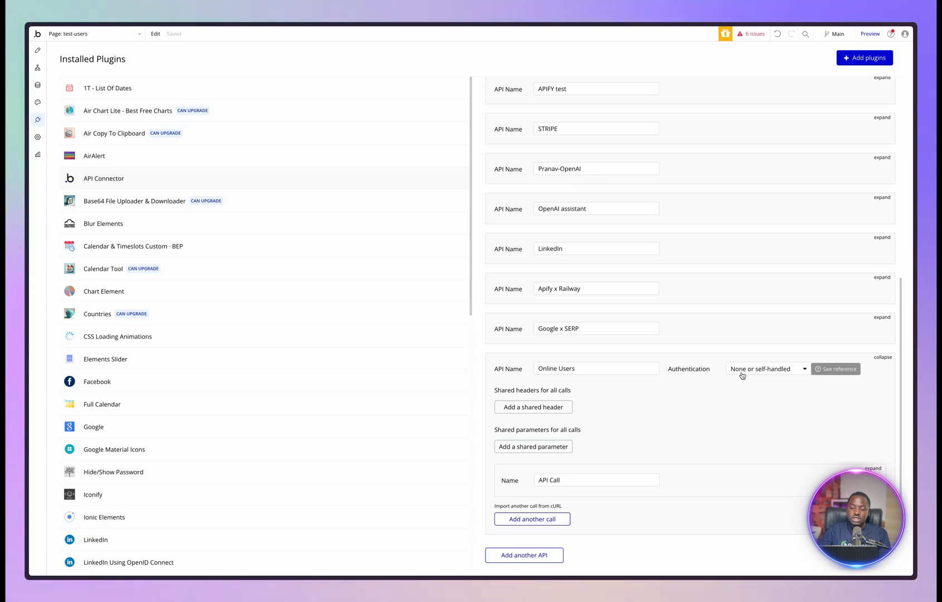
{"action": "scroll", "coordinate": [723, 389], "scroll_direction": "down", "scroll_amount": 2}
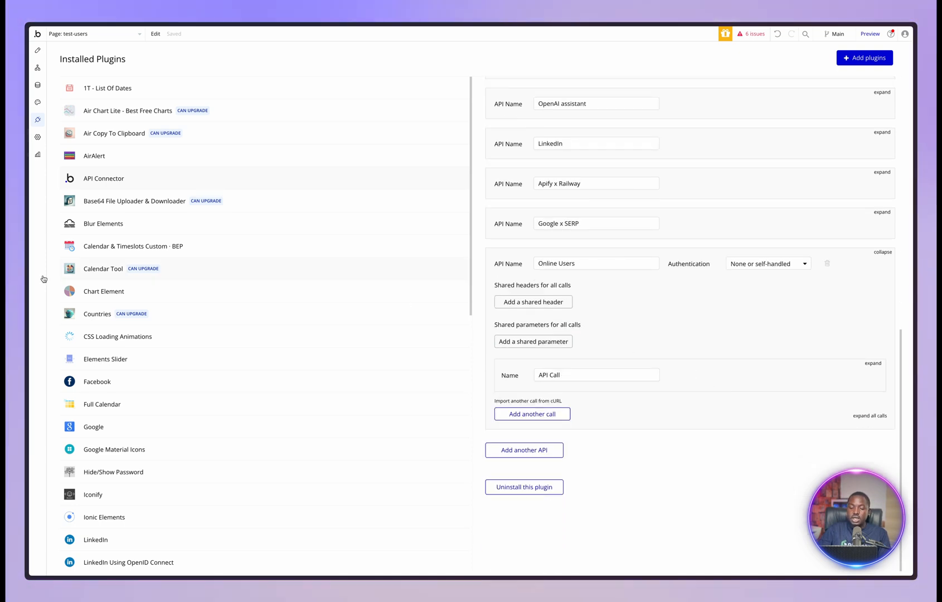
Glance at the FigJam planning board, then return to the Bubble plugins page.
{"action": "mouse_move", "coordinate": [11, 128]}
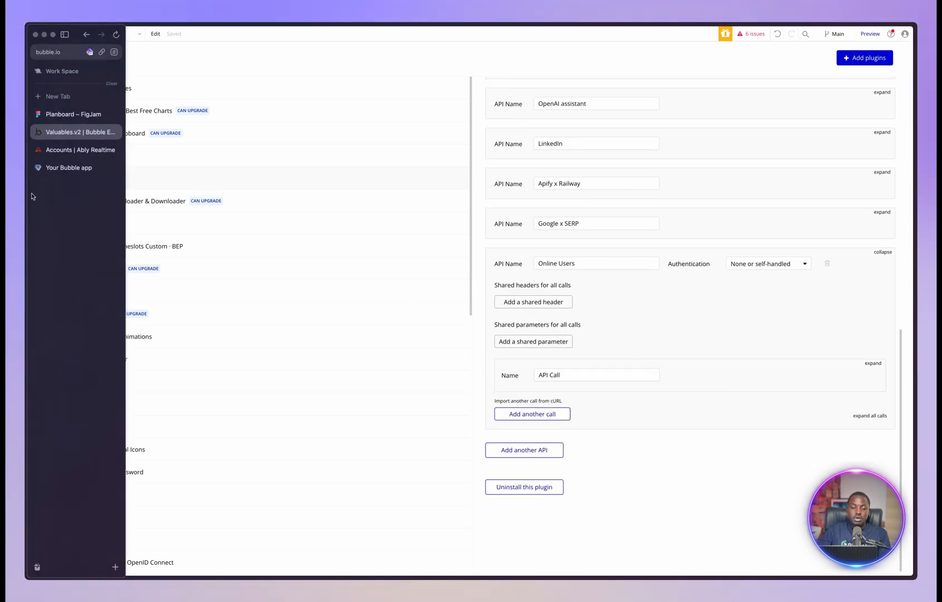
{"action": "left_click", "coordinate": [55, 114]}
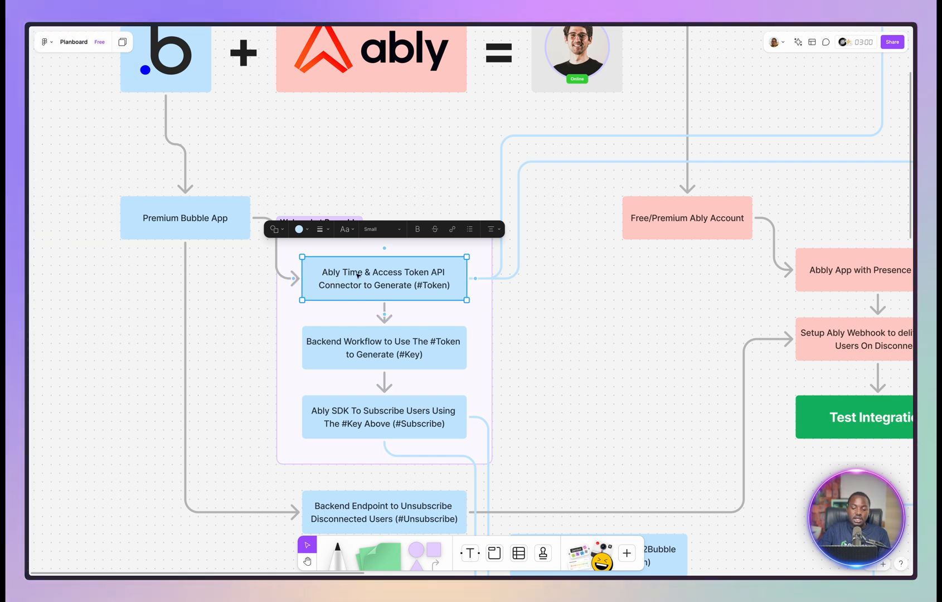
{"action": "mouse_move", "coordinate": [30, 139]}
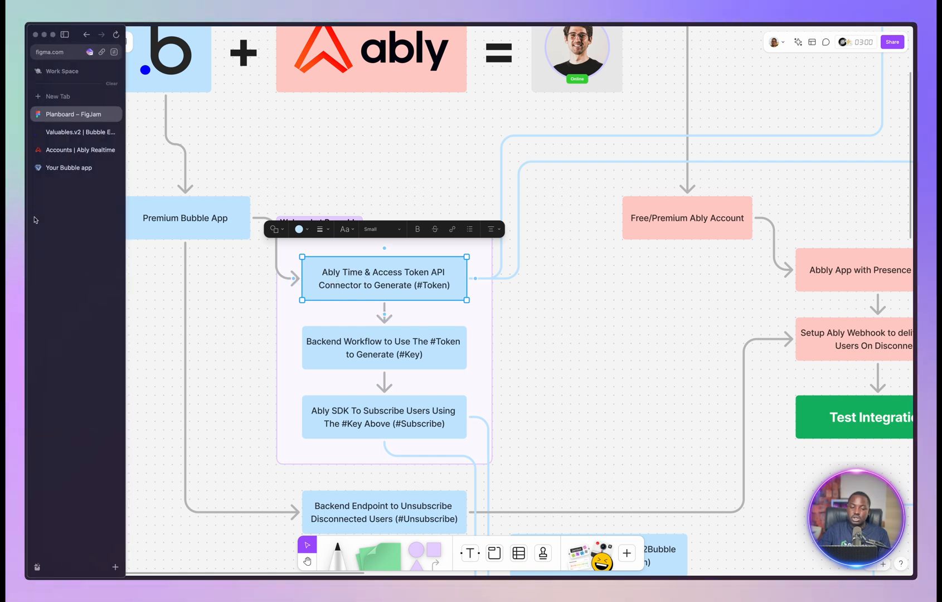
{"action": "left_click", "coordinate": [63, 138]}
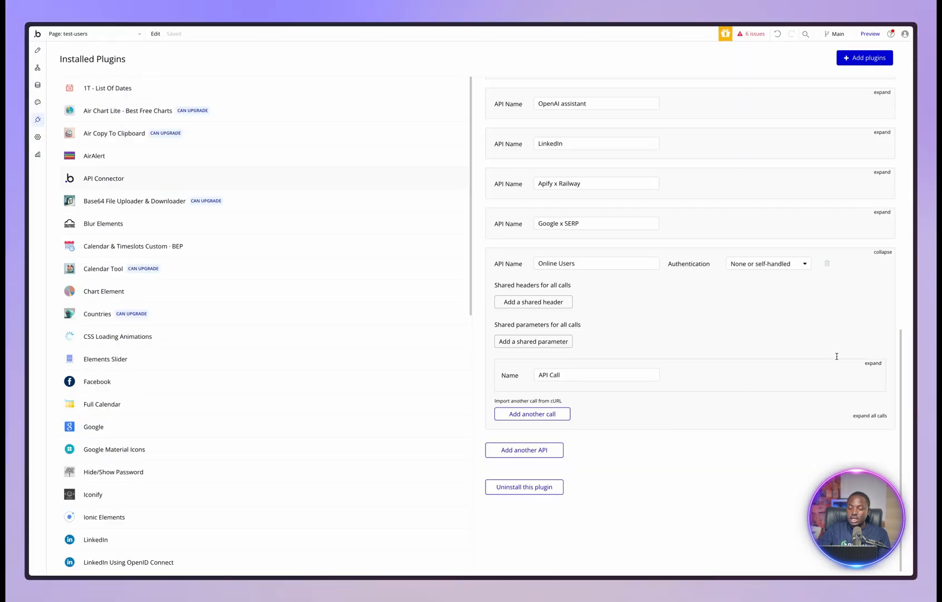
Rename the Online Users API's first call to 'Ably Time'.
{"action": "left_click", "coordinate": [871, 362]}
{"action": "scroll", "coordinate": [541, 226], "scroll_direction": "down", "scroll_amount": 2}
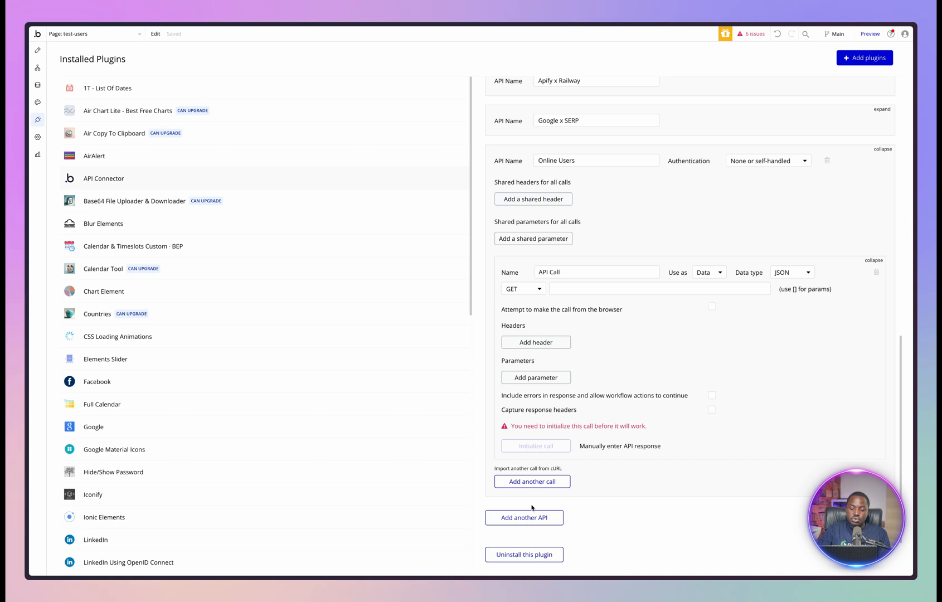
{"action": "left_click", "coordinate": [554, 273]}
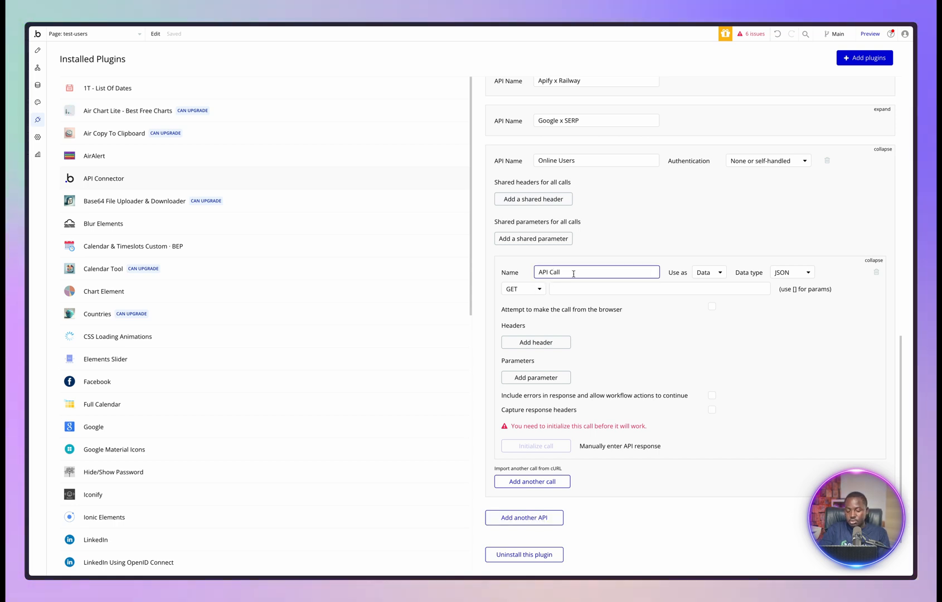
{"action": "triple_click", "coordinate": [573, 274]}
{"action": "type", "text": "Abl"}
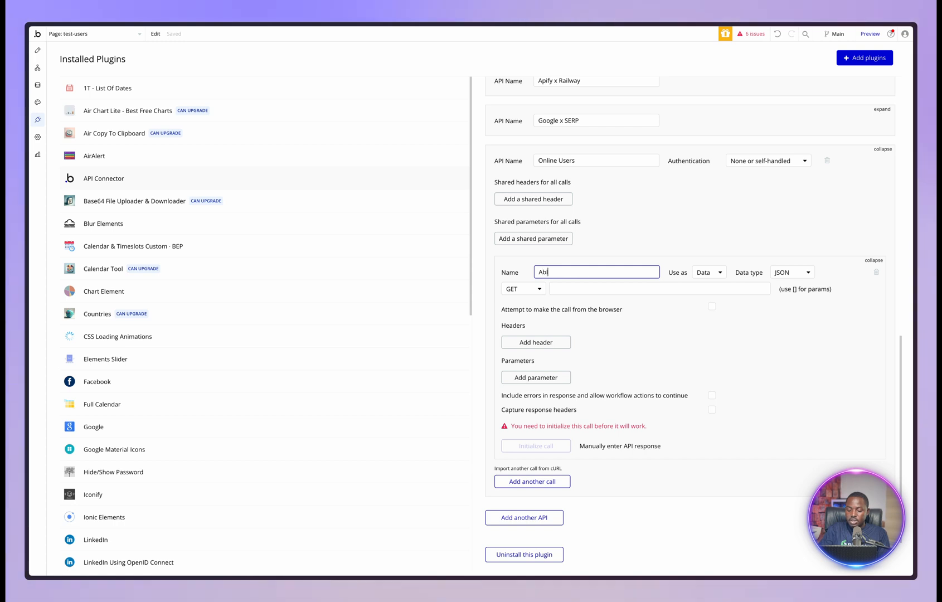
{"action": "type", "text": "y Time"}
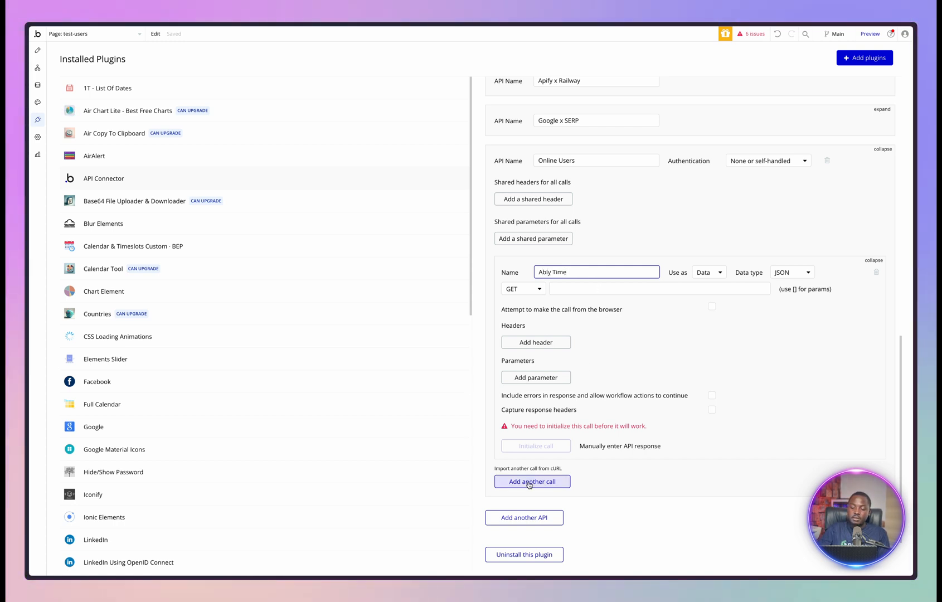
Add a second call named 'Ably Access Token'.
{"action": "left_click", "coordinate": [549, 482]}
{"action": "triple_click", "coordinate": [549, 483]}
{"action": "type", "text": "A"}
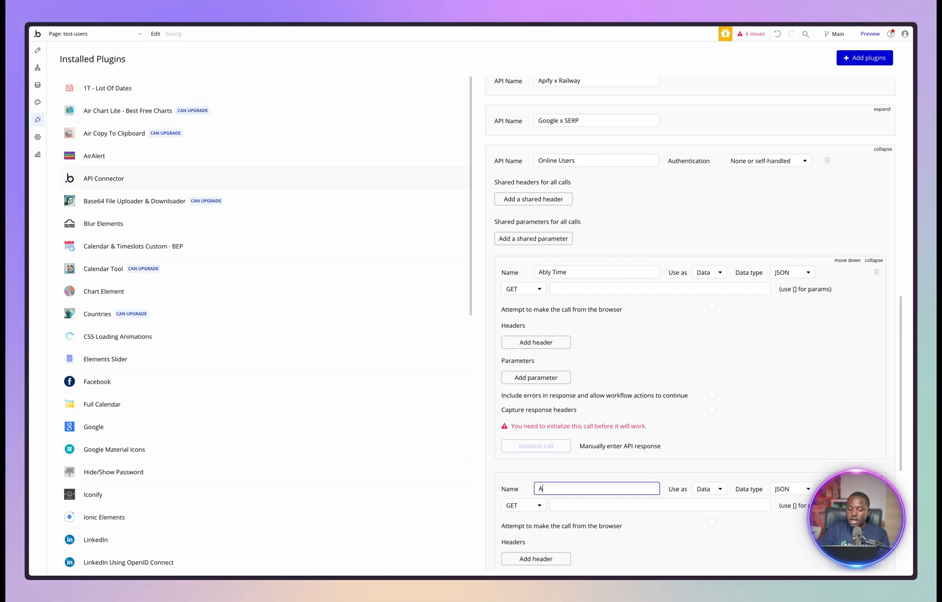
{"action": "type", "text": "bly Acces"}
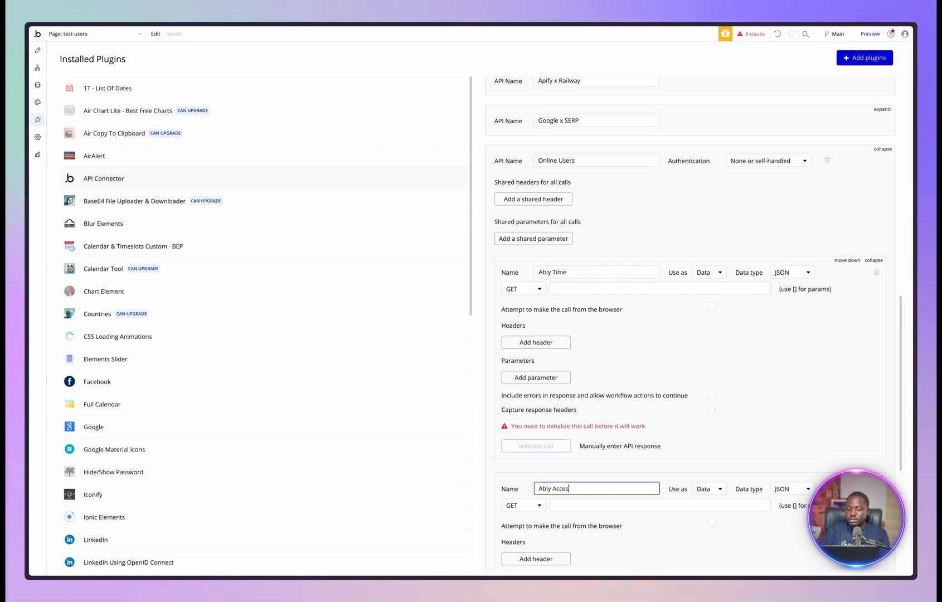
{"action": "type", "text": "s Token"}
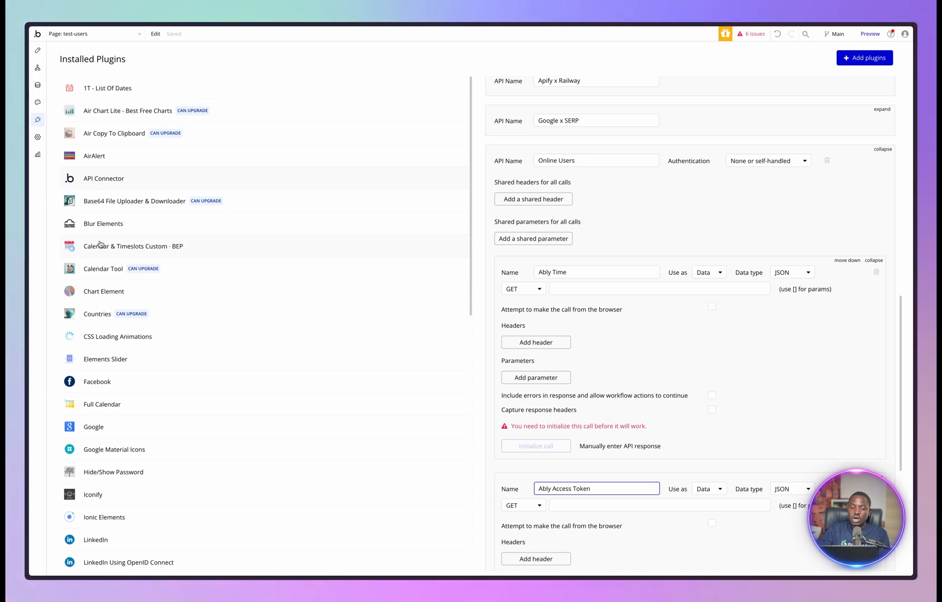
Go to the FigJam Planboard and inspect the blue connectors leading from the token box.
{"action": "mouse_move", "coordinate": [26, 143]}
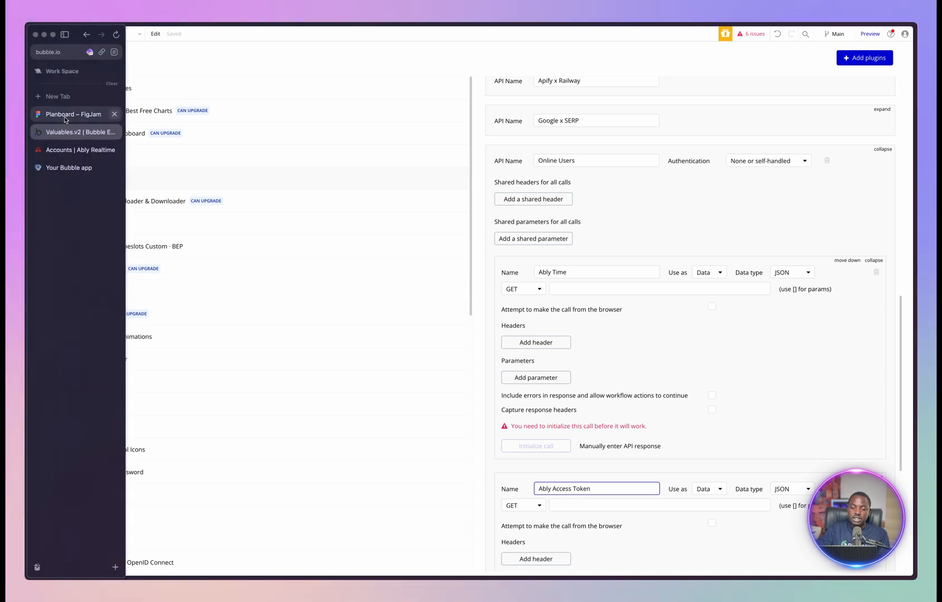
{"action": "left_click", "coordinate": [74, 114]}
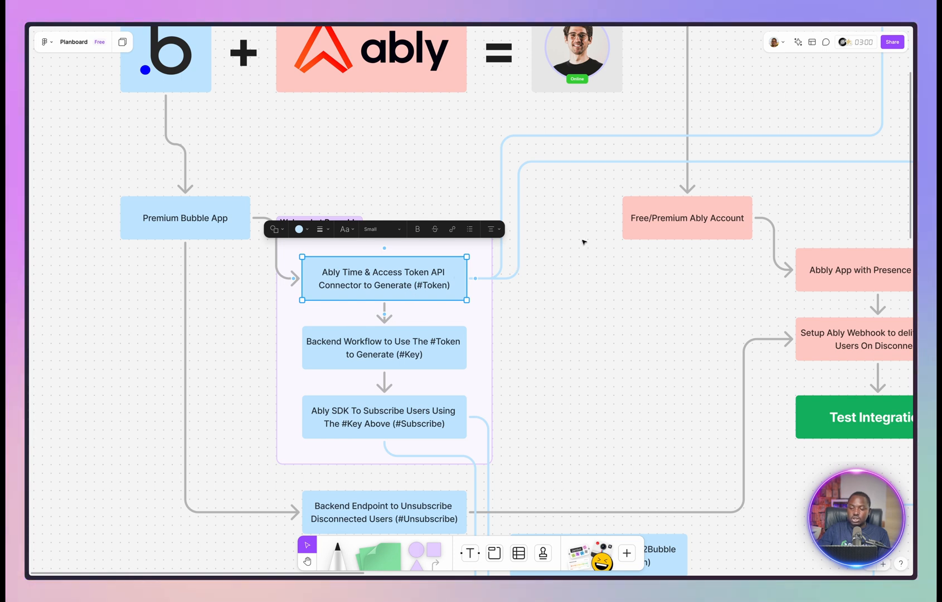
{"action": "left_click", "coordinate": [515, 194]}
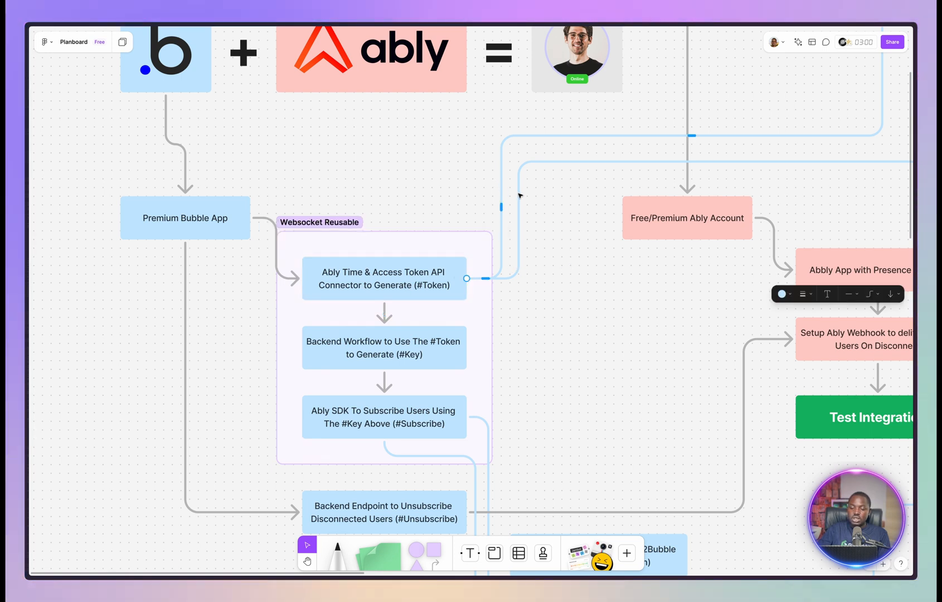
{"action": "left_click", "coordinate": [514, 192]}
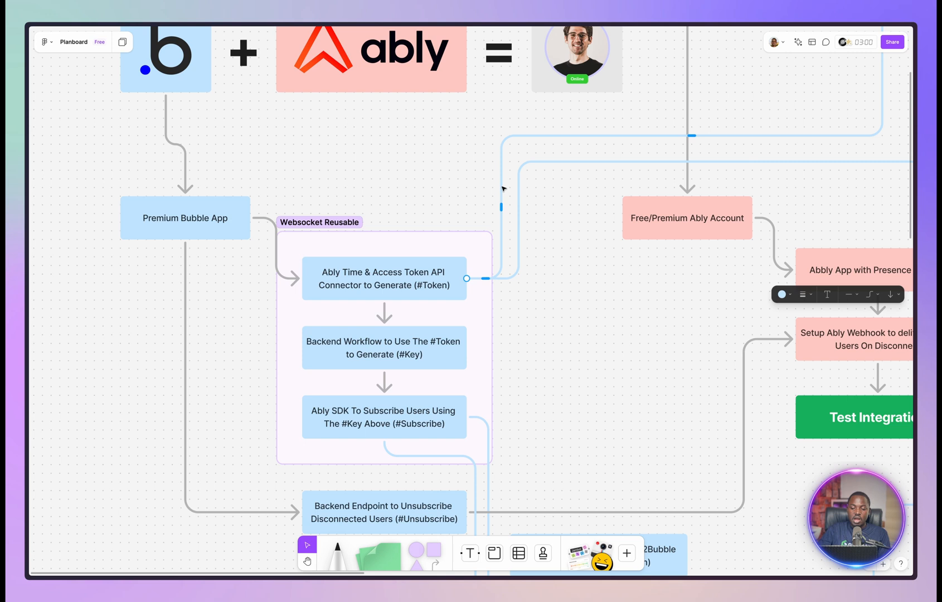
{"action": "left_click", "coordinate": [518, 195]}
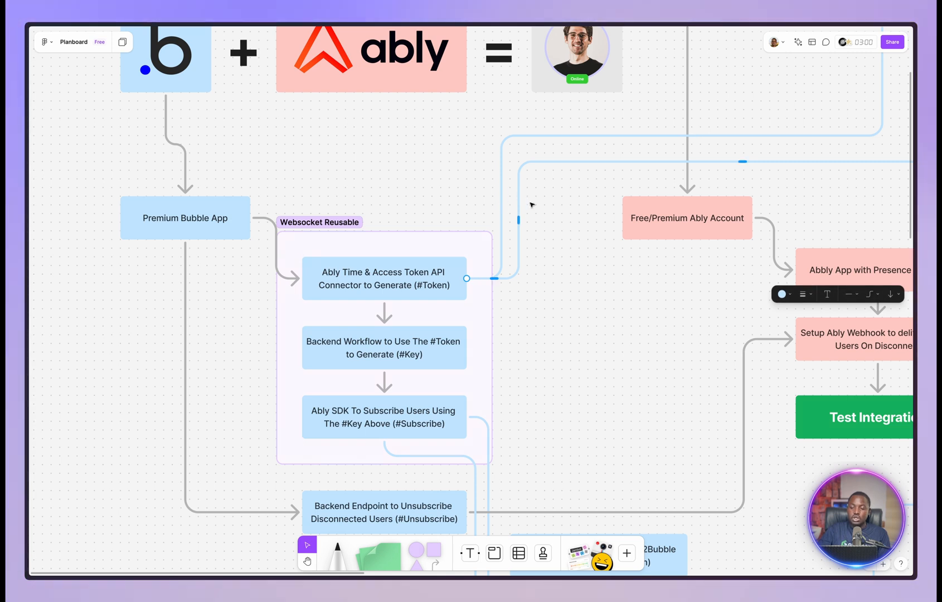
{"action": "scroll", "coordinate": [531, 204], "scroll_direction": "down", "scroll_amount": 5}
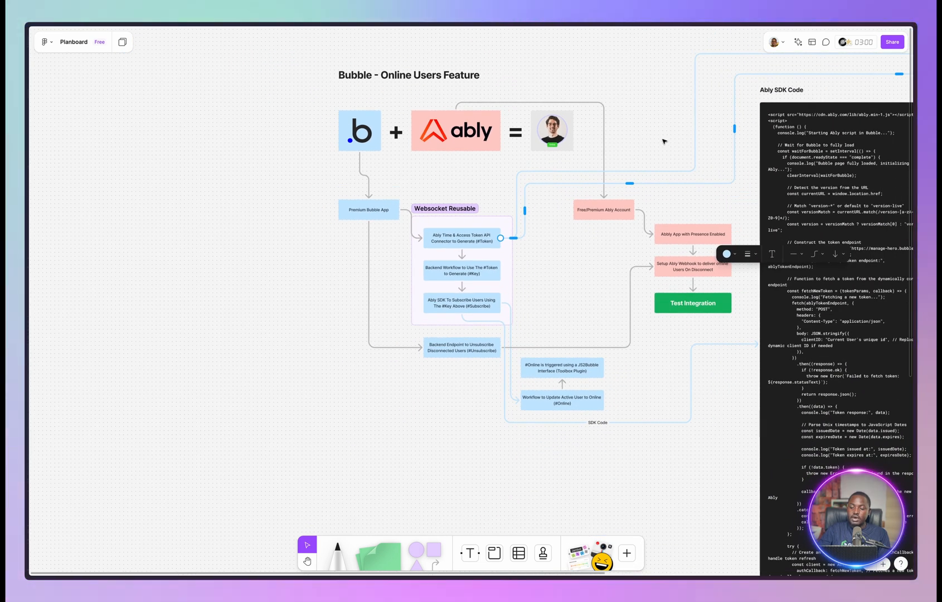
Pan the board to bring the Ably Time Code panel into view.
{"action": "left_click", "coordinate": [673, 141]}
{"action": "left_click_drag", "start_coordinate": [670, 138], "coordinate": [327, 224]}
{"action": "left_click_drag", "start_coordinate": [653, 231], "coordinate": [549, 230]}
{"action": "key", "text": "v"}
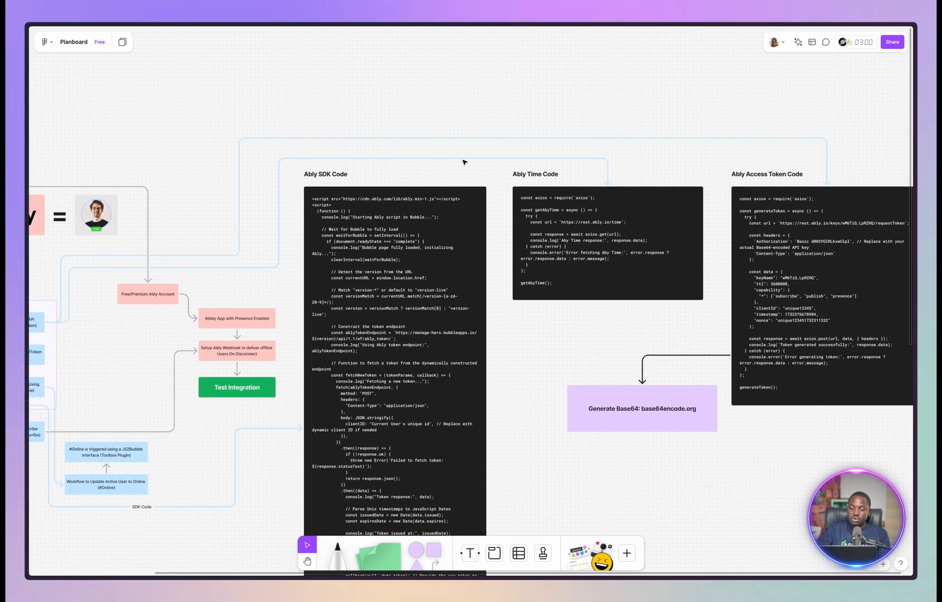
{"action": "left_click", "coordinate": [464, 159]}
{"action": "scroll", "coordinate": [635, 216], "scroll_direction": "up", "scroll_amount": 6}
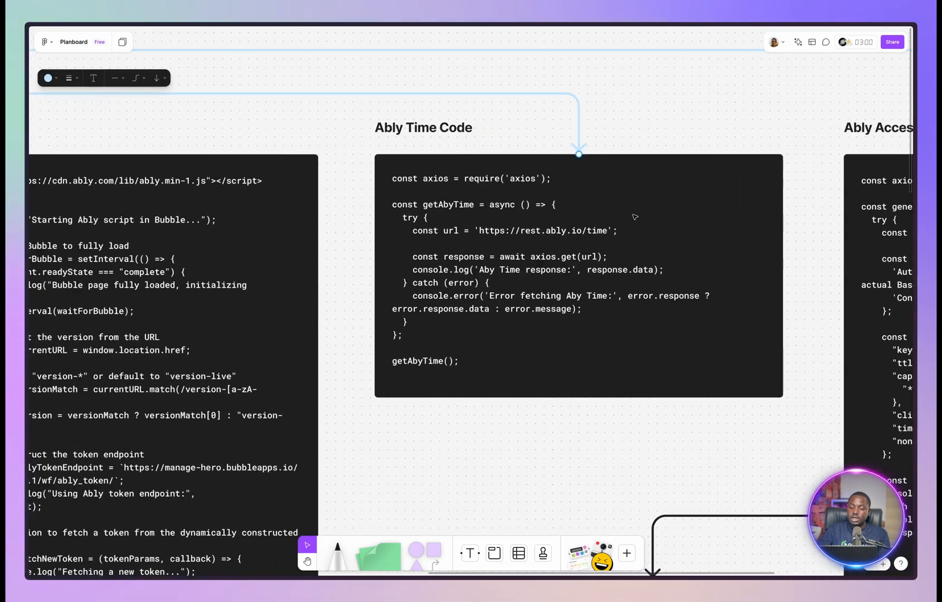
{"action": "scroll", "coordinate": [635, 216], "scroll_direction": "right", "scroll_amount": 1}
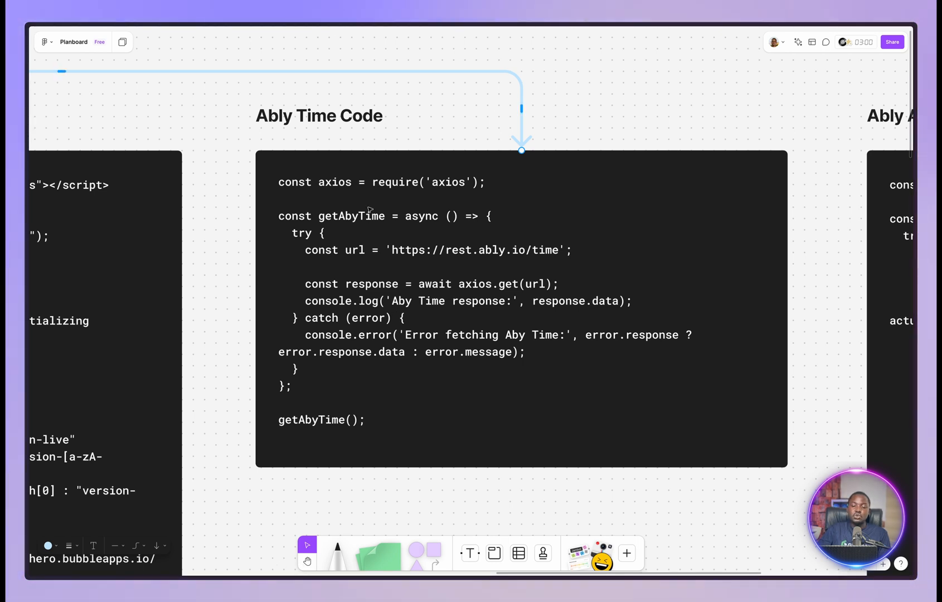
{"action": "left_click", "coordinate": [367, 215]}
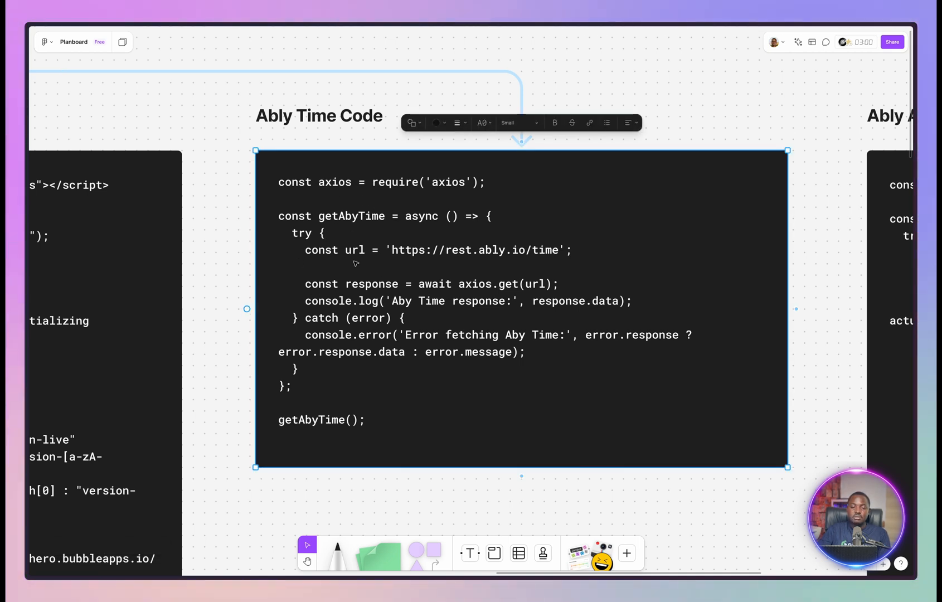
{"action": "double_click", "coordinate": [399, 301]}
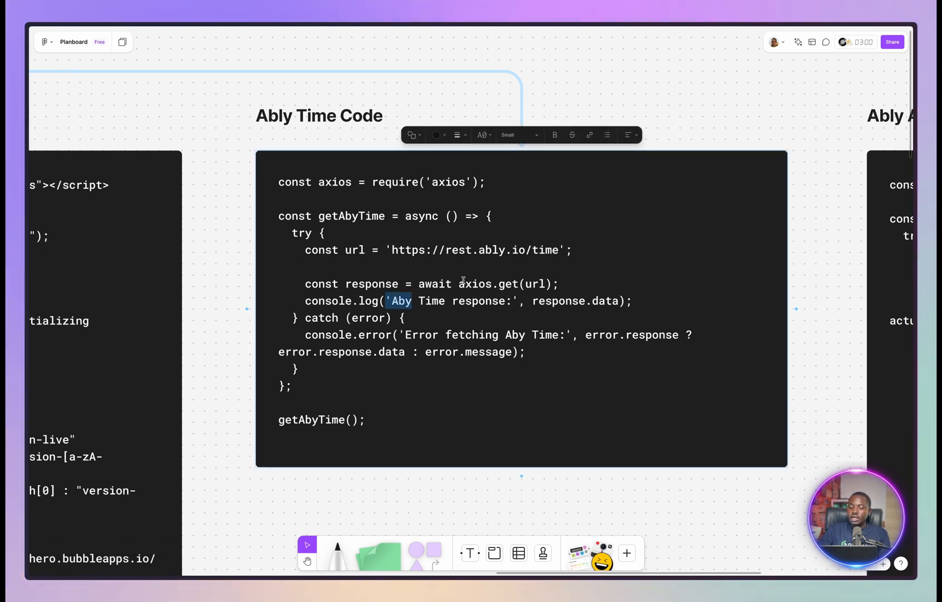
{"action": "left_click_drag", "start_coordinate": [497, 284], "coordinate": [514, 284]}
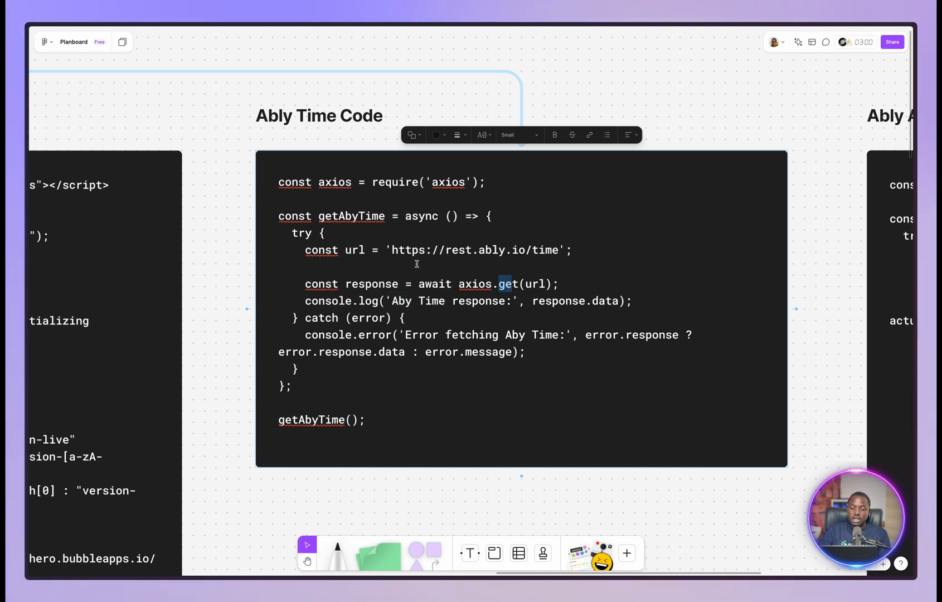
{"action": "left_click", "coordinate": [392, 249]}
{"action": "left_click", "coordinate": [558, 248], "text": "shift"}
{"action": "key", "text": "ctrl+c"}
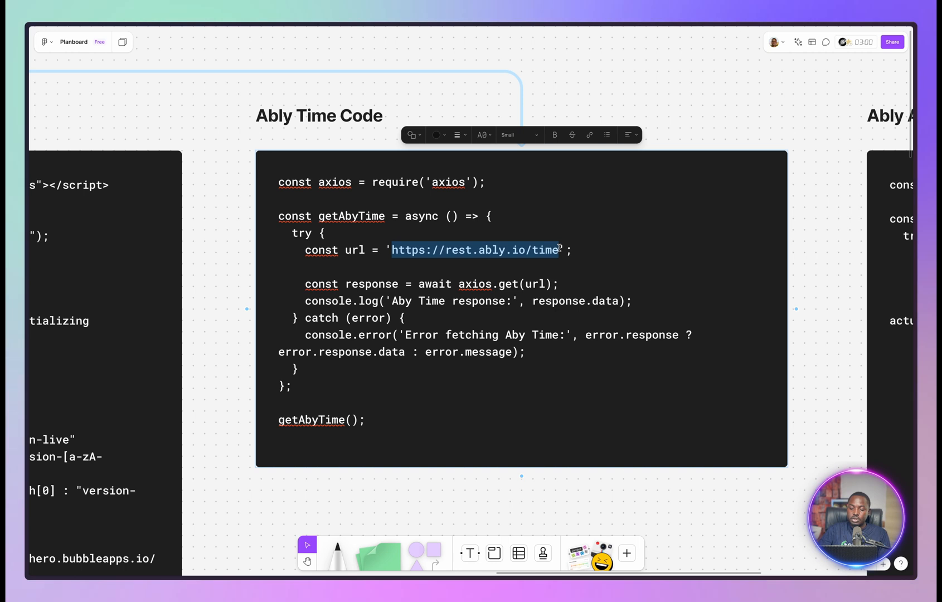
{"action": "mouse_move", "coordinate": [25, 221]}
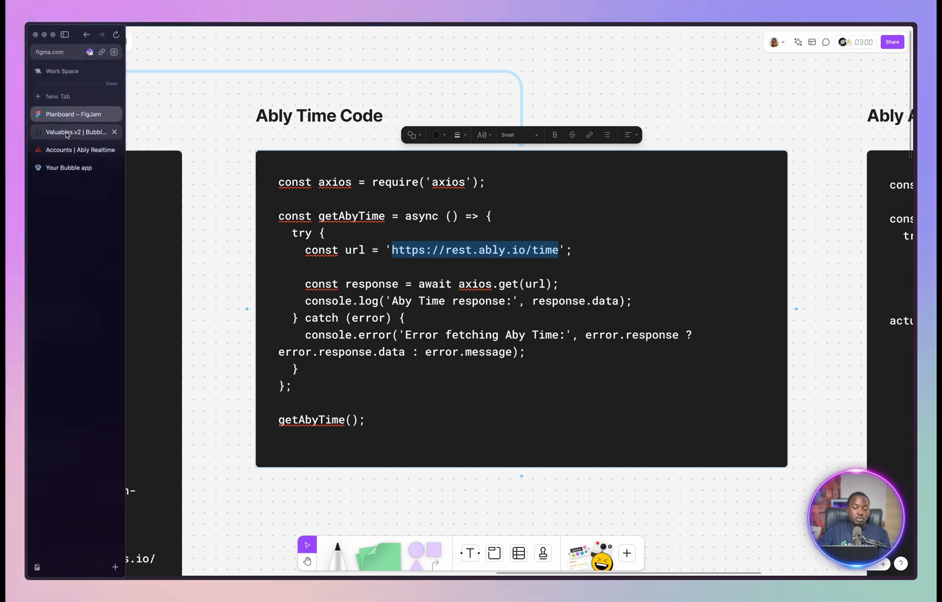
{"action": "left_click", "coordinate": [73, 129]}
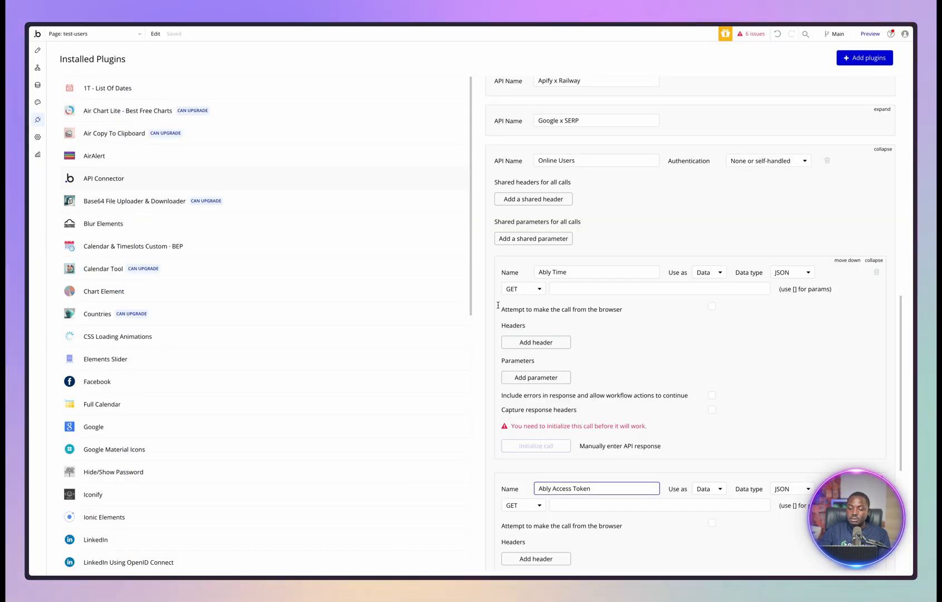
{"action": "left_click", "coordinate": [524, 288]}
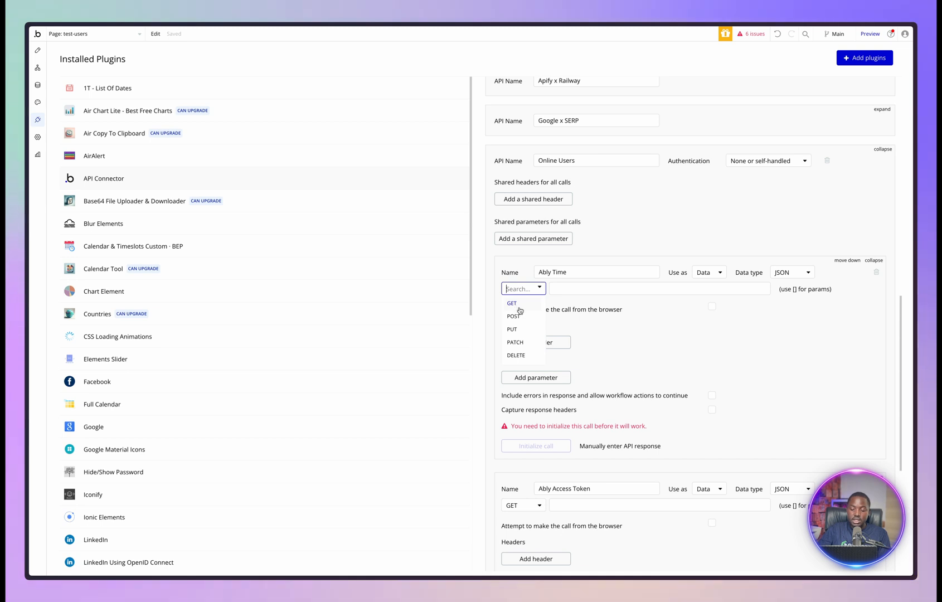
{"action": "left_click", "coordinate": [572, 291]}
{"action": "key", "text": "ctrl+v"}
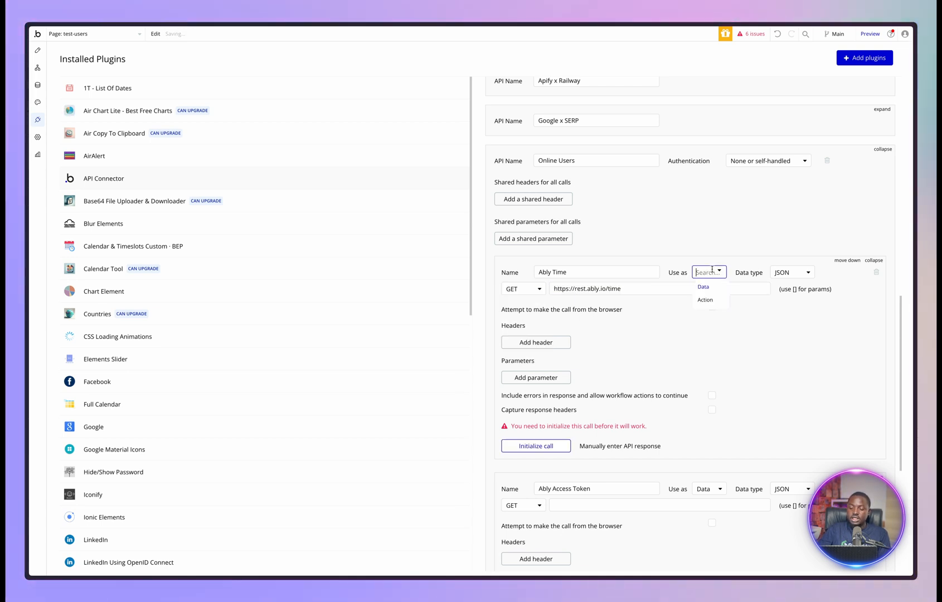
{"action": "left_click", "coordinate": [706, 299]}
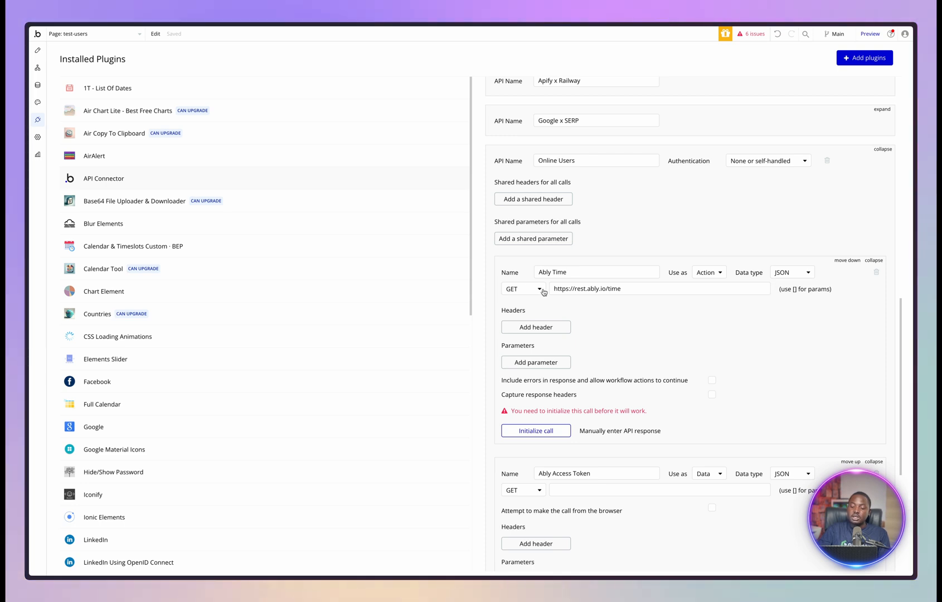
{"action": "mouse_move", "coordinate": [26, 126]}
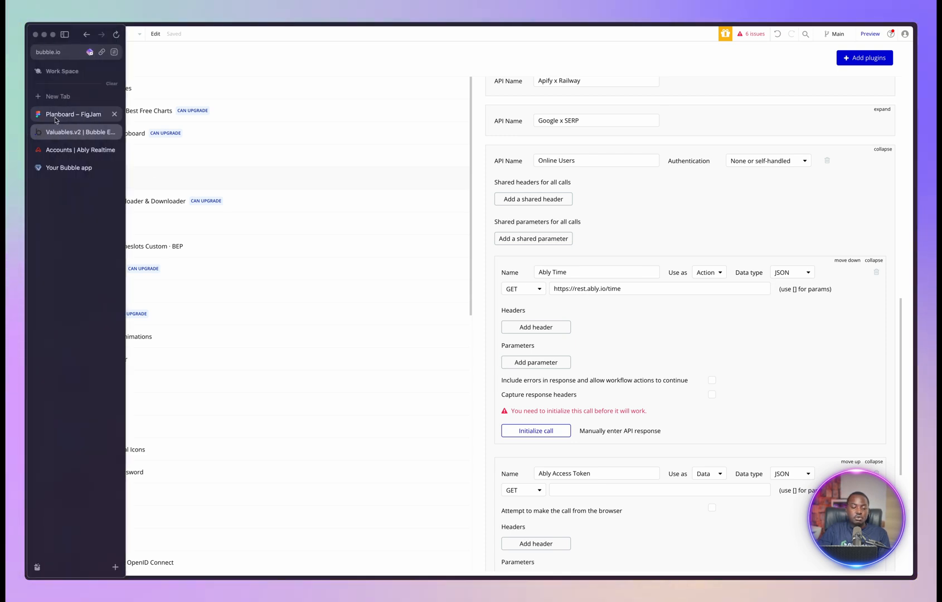
{"action": "left_click", "coordinate": [64, 114]}
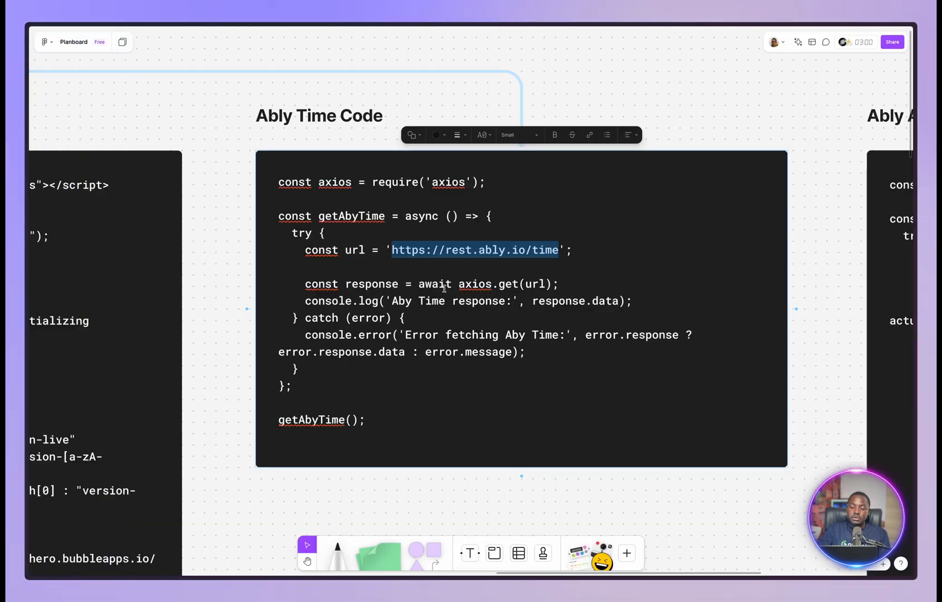
{"action": "left_click_drag", "start_coordinate": [339, 284], "coordinate": [372, 284]}
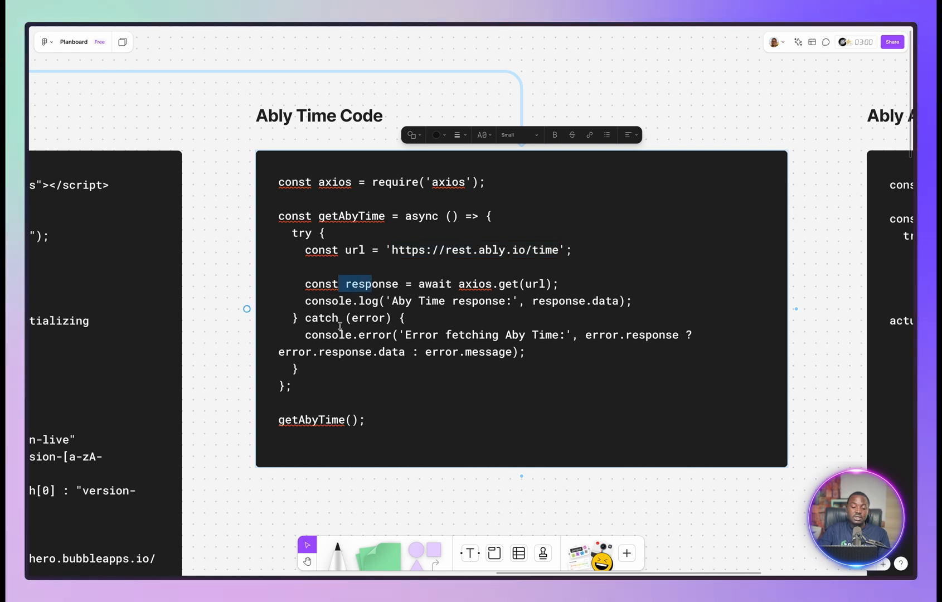
{"action": "mouse_move", "coordinate": [26, 247]}
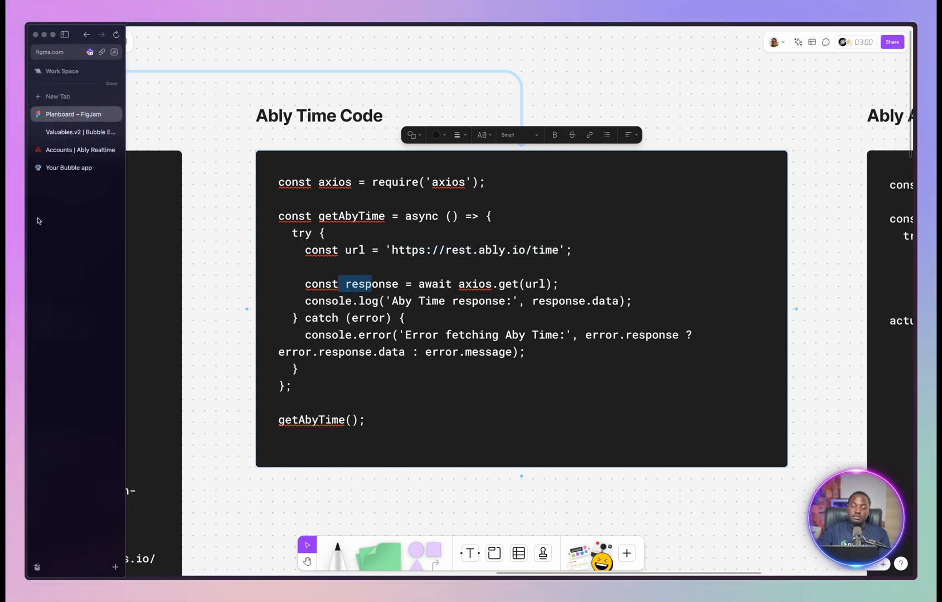
{"action": "left_click", "coordinate": [62, 134]}
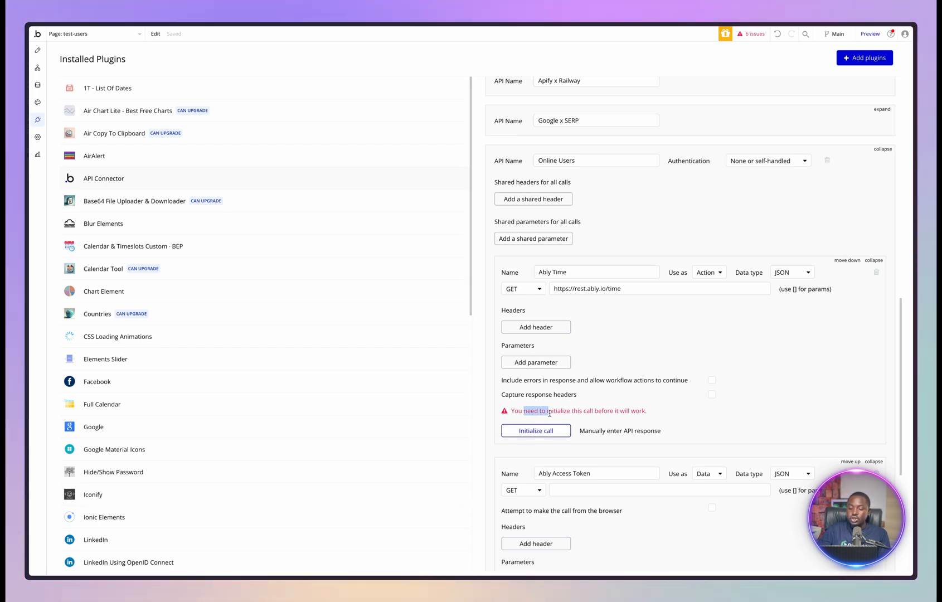
{"action": "left_click", "coordinate": [558, 433]}
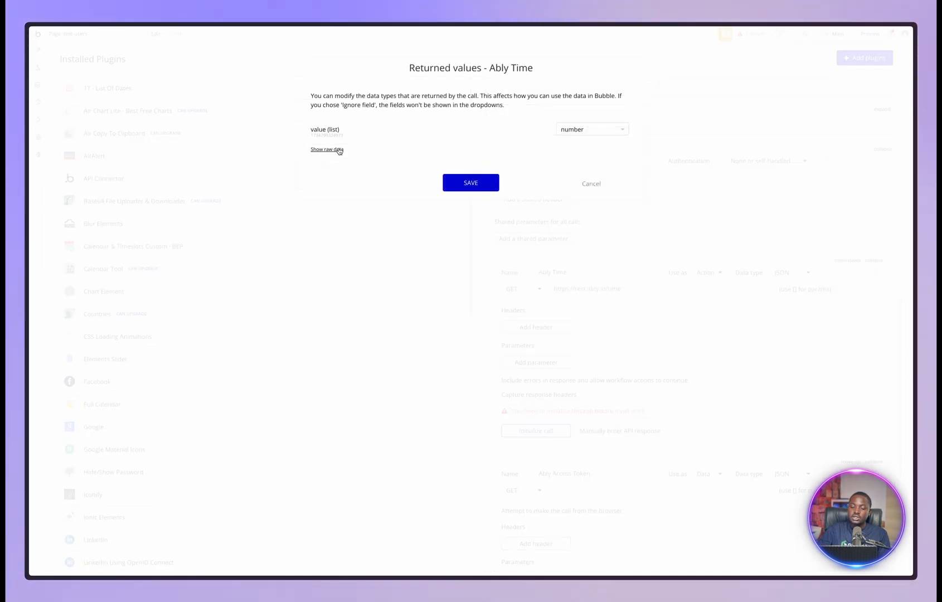
{"action": "left_click", "coordinate": [326, 150]}
{"action": "left_click_drag", "start_coordinate": [333, 174], "coordinate": [384, 175]}
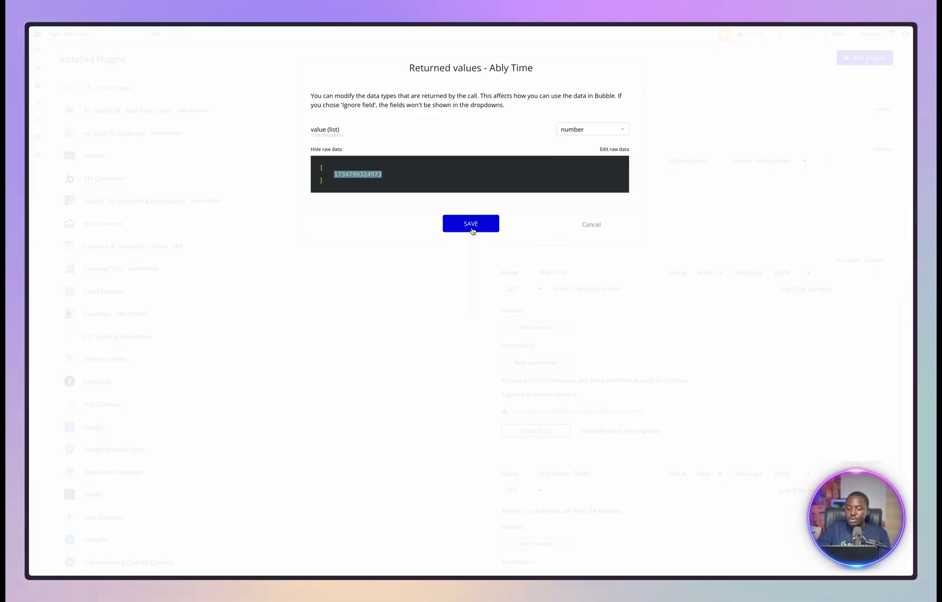
{"action": "left_click", "coordinate": [477, 228]}
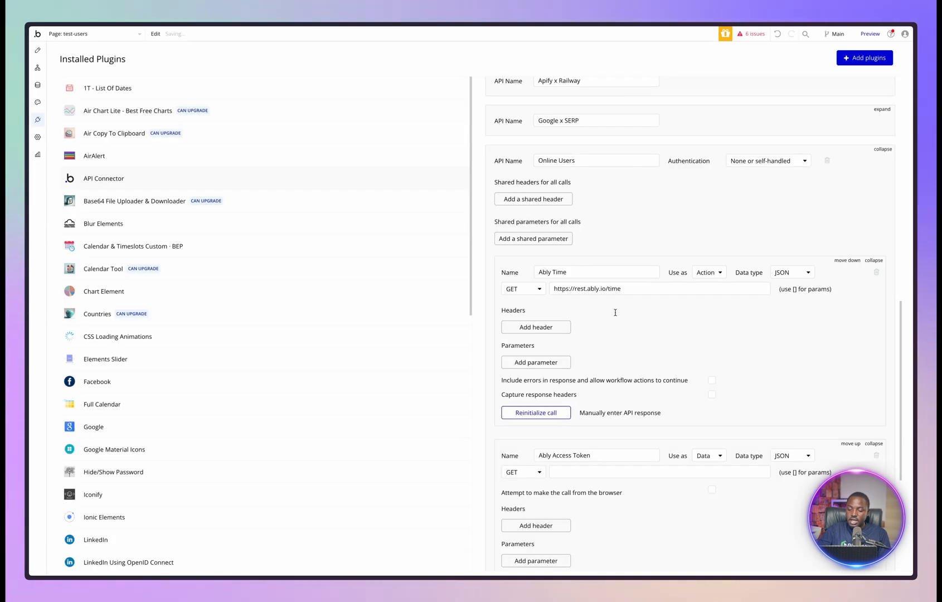
Return to the Ably Time Code snippet on the FigJam Planboard.
{"action": "scroll", "coordinate": [621, 285], "scroll_direction": "down", "scroll_amount": 1}
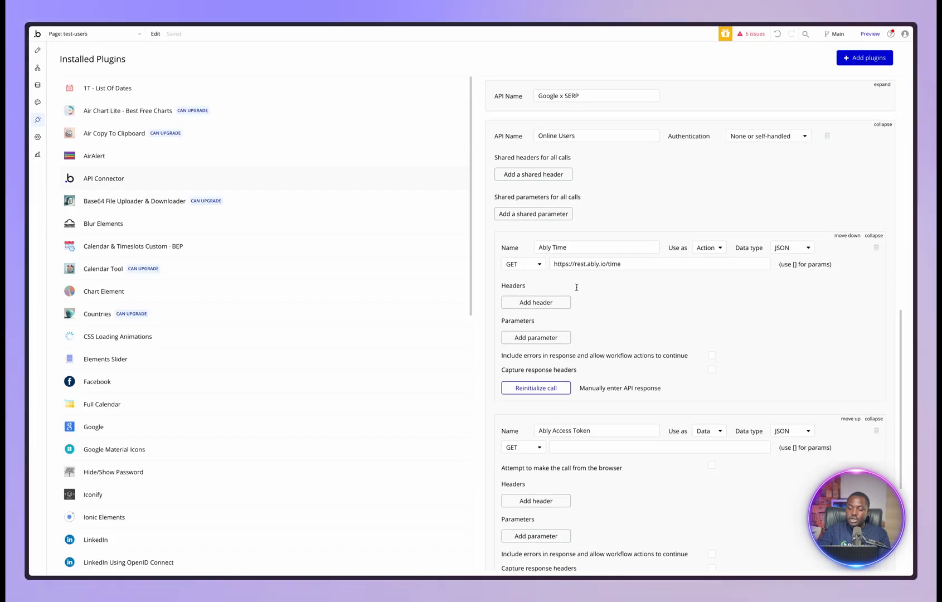
{"action": "scroll", "coordinate": [588, 333], "scroll_direction": "down", "scroll_amount": 2}
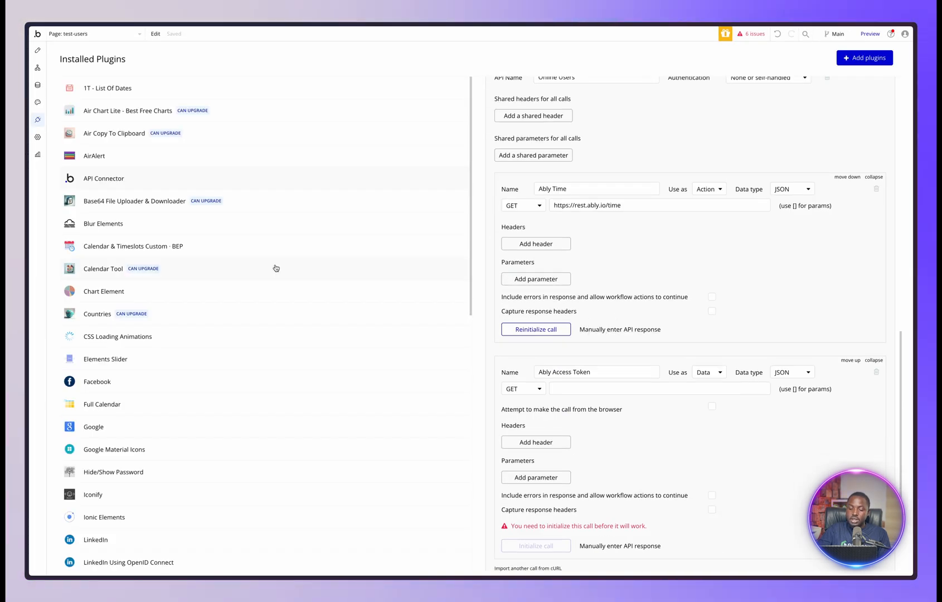
{"action": "mouse_move", "coordinate": [49, 156]}
{"action": "left_click", "coordinate": [57, 122]}
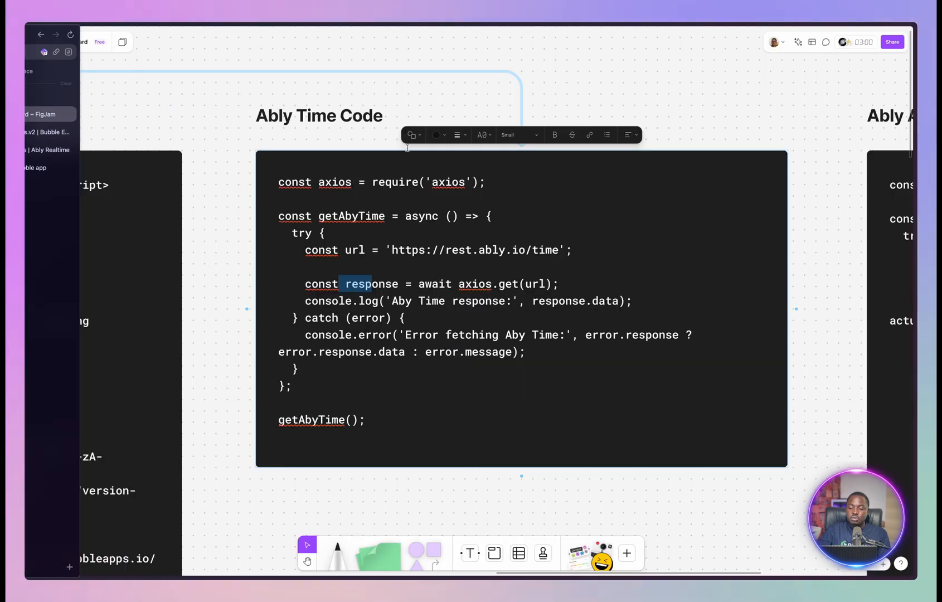
Copy Ably's requestToken URL from the const url line of the FigJam Ably Access Token Code block.
{"action": "scroll", "coordinate": [497, 206], "scroll_direction": "down", "scroll_amount": 5}
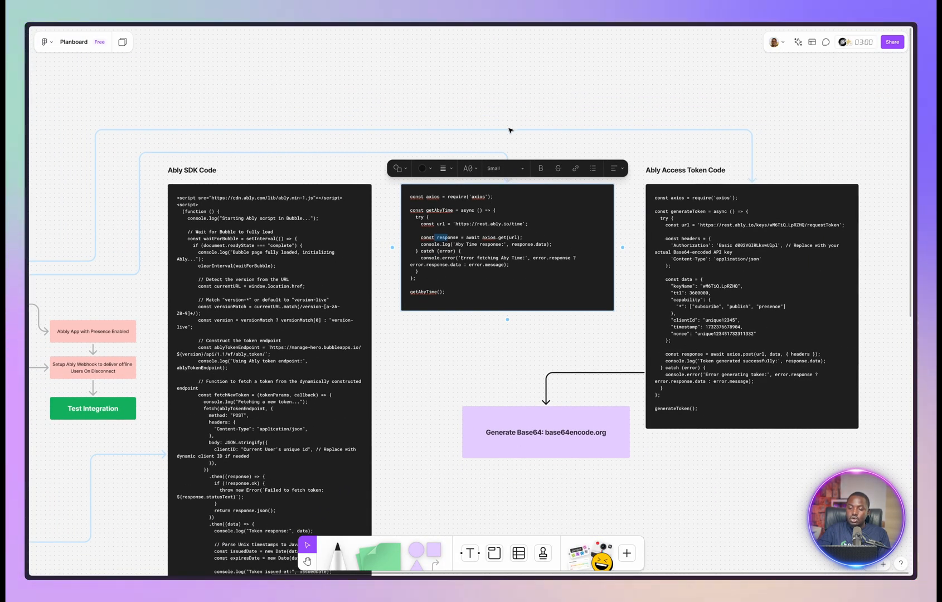
{"action": "scroll", "coordinate": [680, 176], "scroll_direction": "right", "scroll_amount": 5}
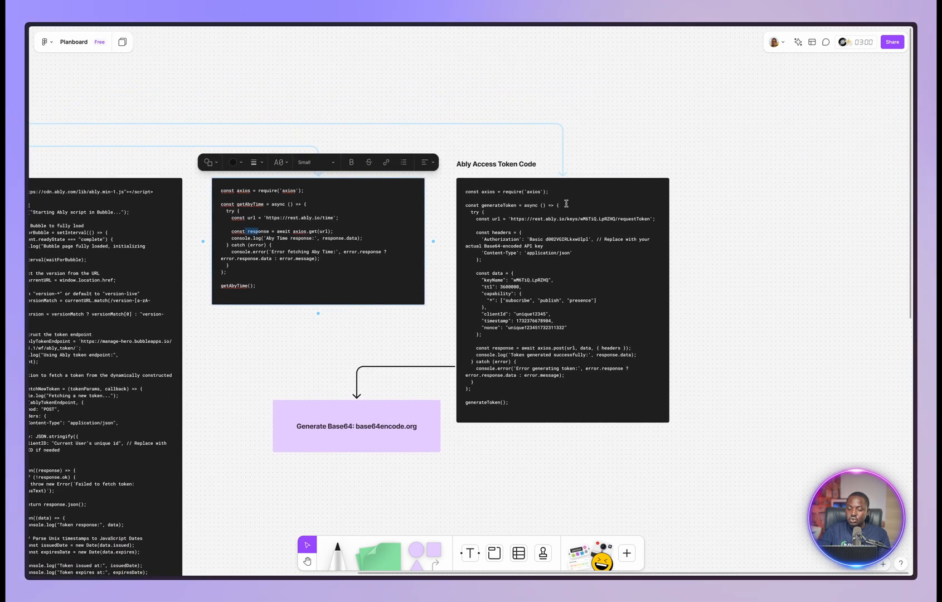
{"action": "scroll", "coordinate": [565, 203], "scroll_direction": "up", "scroll_amount": 5}
{"action": "scroll", "coordinate": [565, 204], "scroll_direction": "down", "scroll_amount": 3}
{"action": "scroll", "coordinate": [565, 203], "scroll_direction": "up", "scroll_amount": 2}
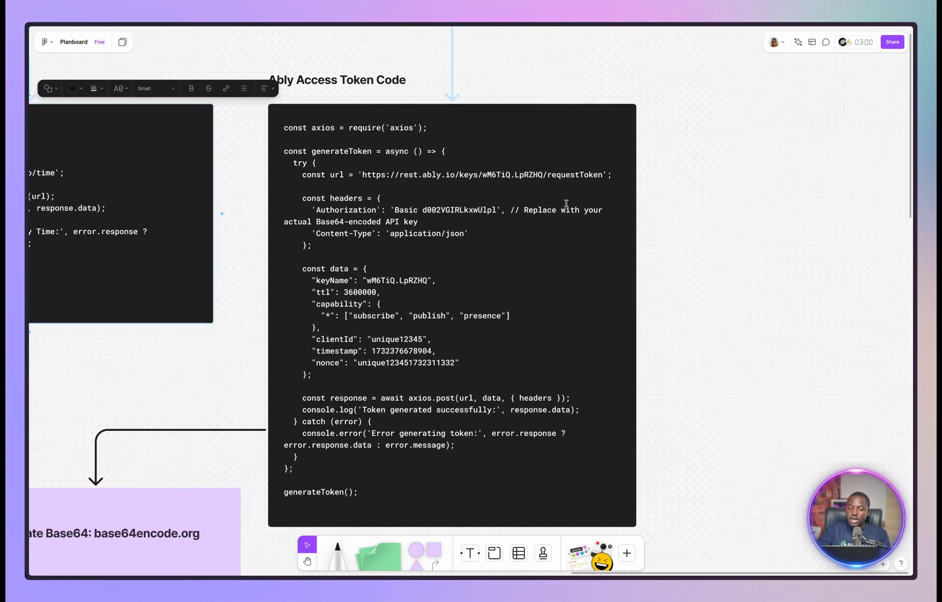
{"action": "double_click", "coordinate": [364, 175]}
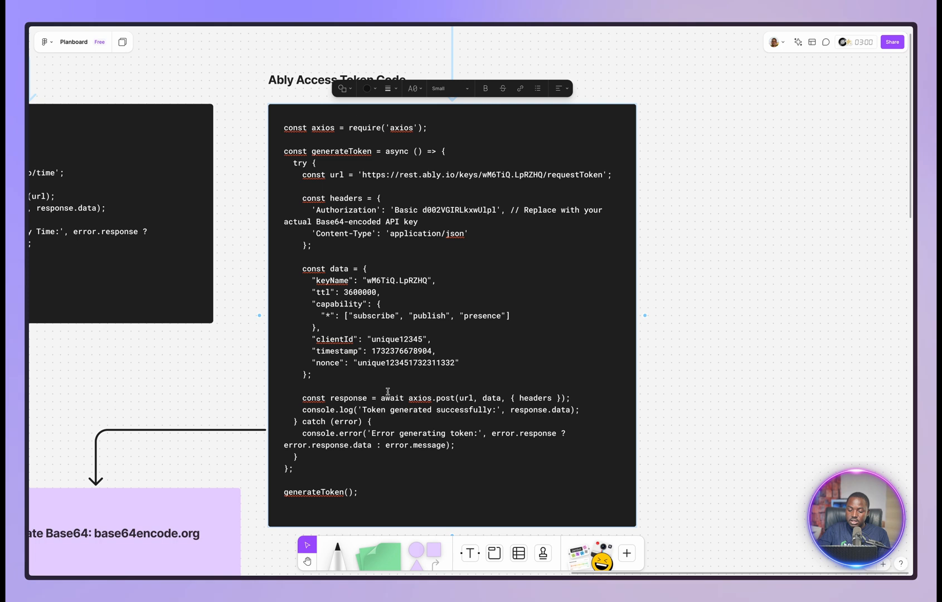
{"action": "left_click", "coordinate": [604, 176], "text": "shift"}
{"action": "mouse_move", "coordinate": [17, 128]}
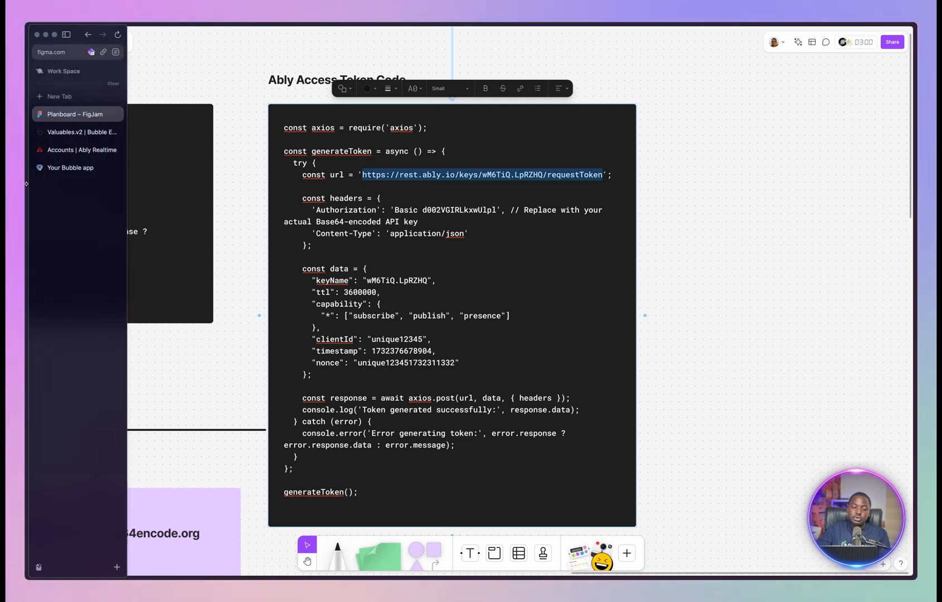
{"action": "left_click", "coordinate": [75, 134]}
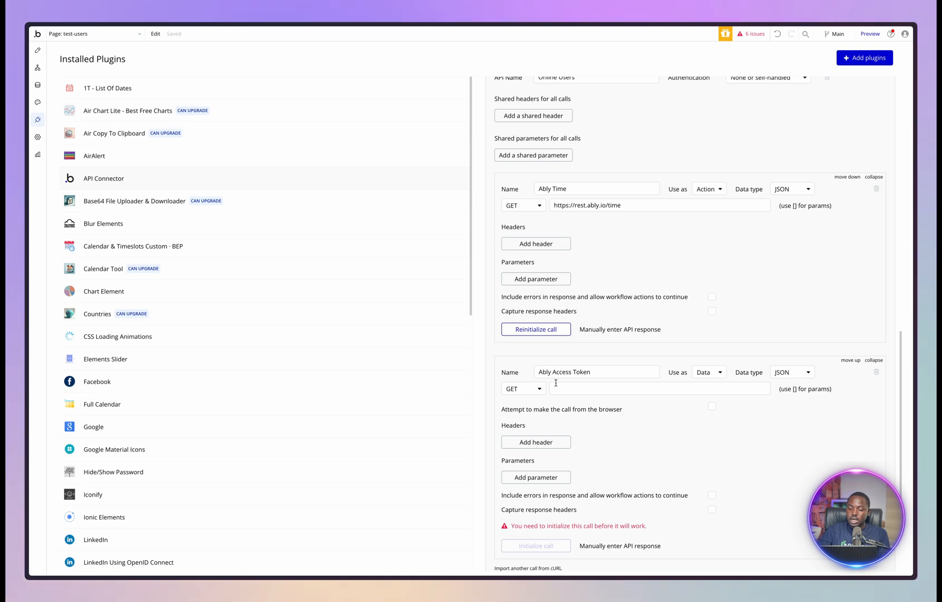
Paste the requestToken URL into the Ably Access Token call, set method POST and use it as Action.
{"action": "left_click", "coordinate": [557, 387]}
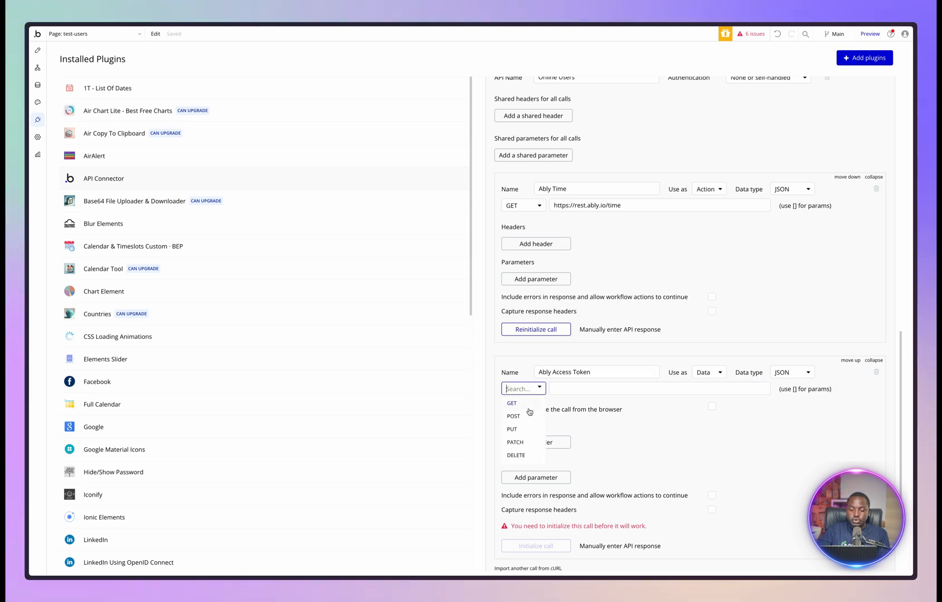
{"action": "left_click", "coordinate": [529, 408]}
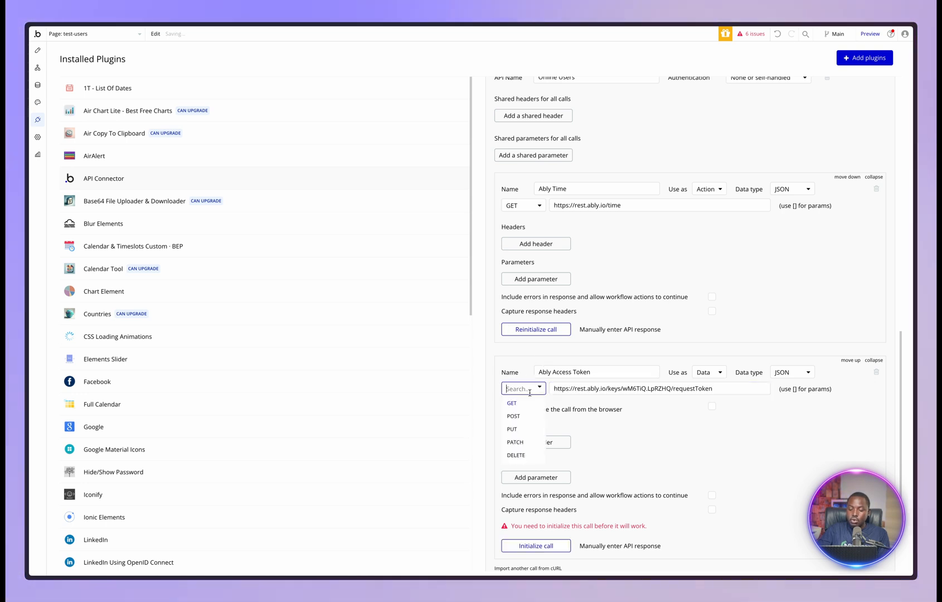
{"action": "left_click", "coordinate": [531, 415]}
{"action": "left_click", "coordinate": [696, 376]}
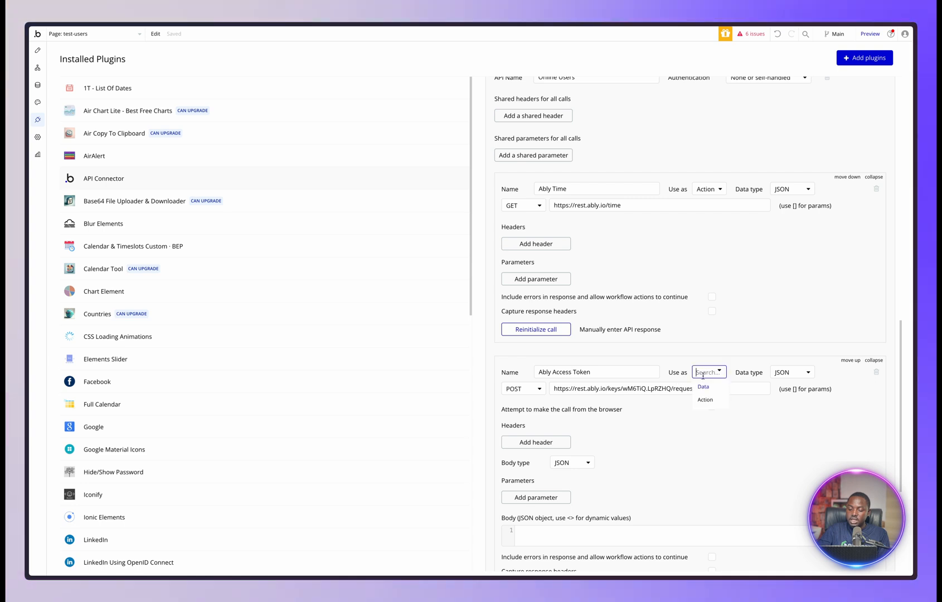
{"action": "left_click", "coordinate": [704, 397]}
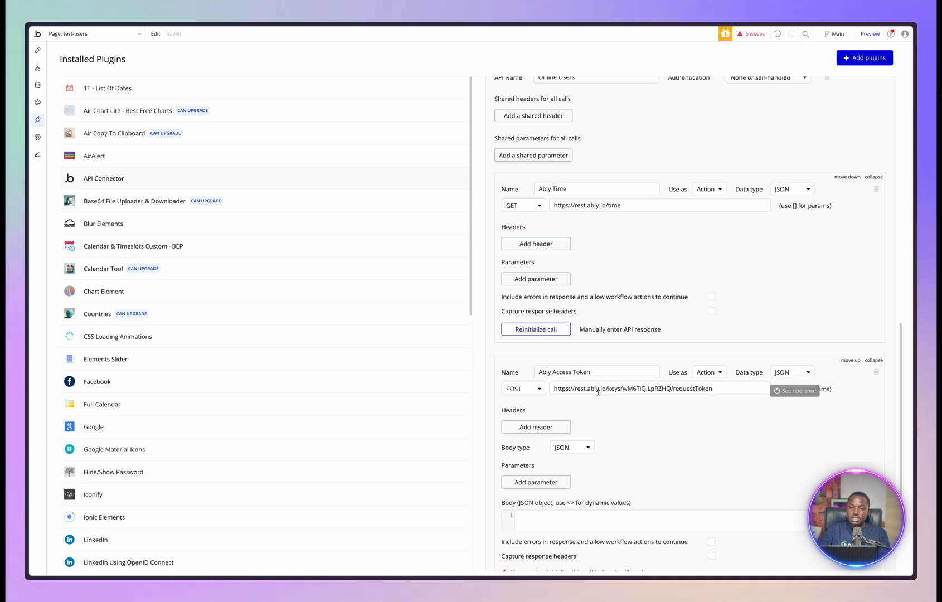
{"action": "scroll", "coordinate": [625, 393], "scroll_direction": "down", "scroll_amount": 3}
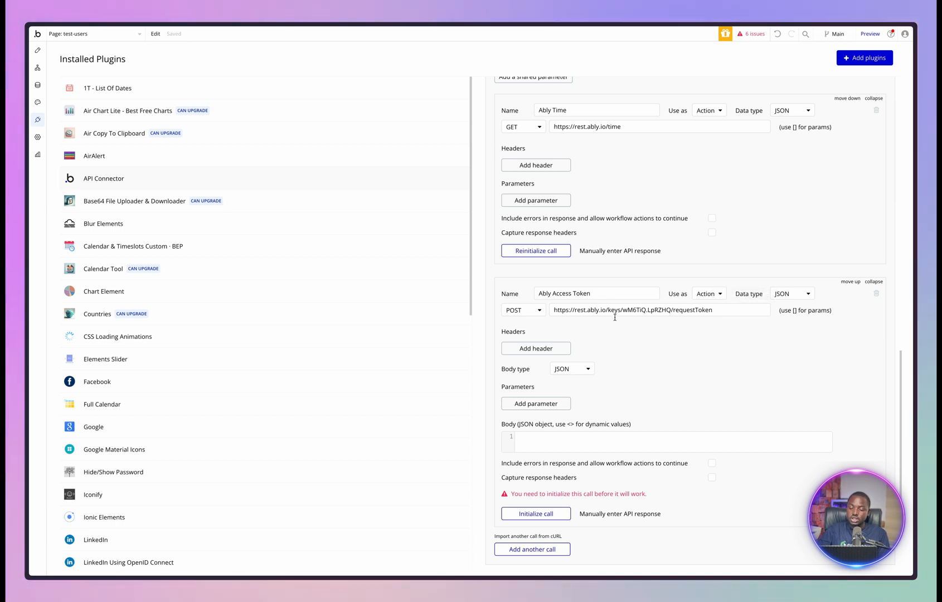
{"action": "mouse_move", "coordinate": [31, 126]}
{"action": "left_click", "coordinate": [67, 114]}
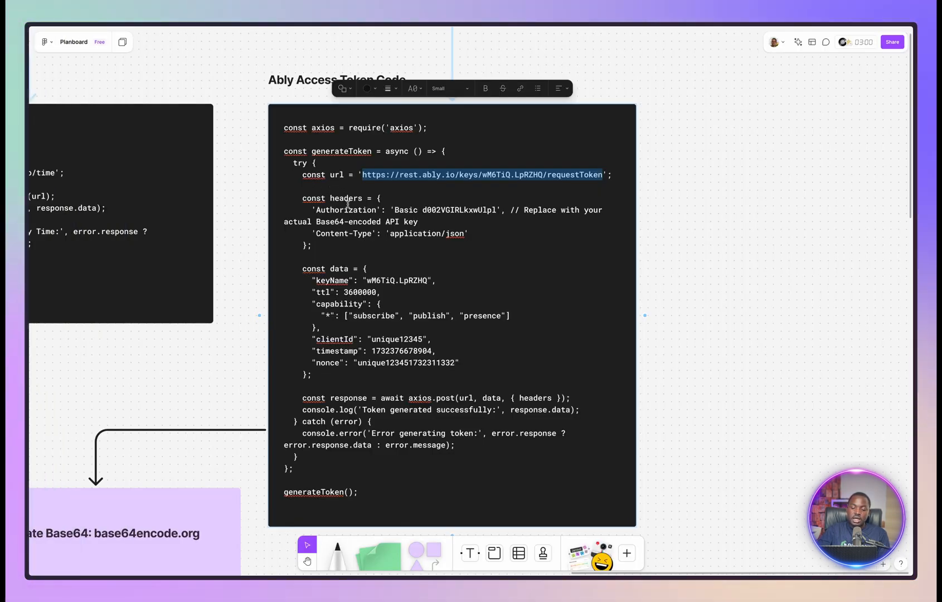
Add an 'Authorization' header key to the Ably Access Token call, copied from the FigJam code.
{"action": "double_click", "coordinate": [330, 209]}
{"action": "key", "text": "ctrl+c"}
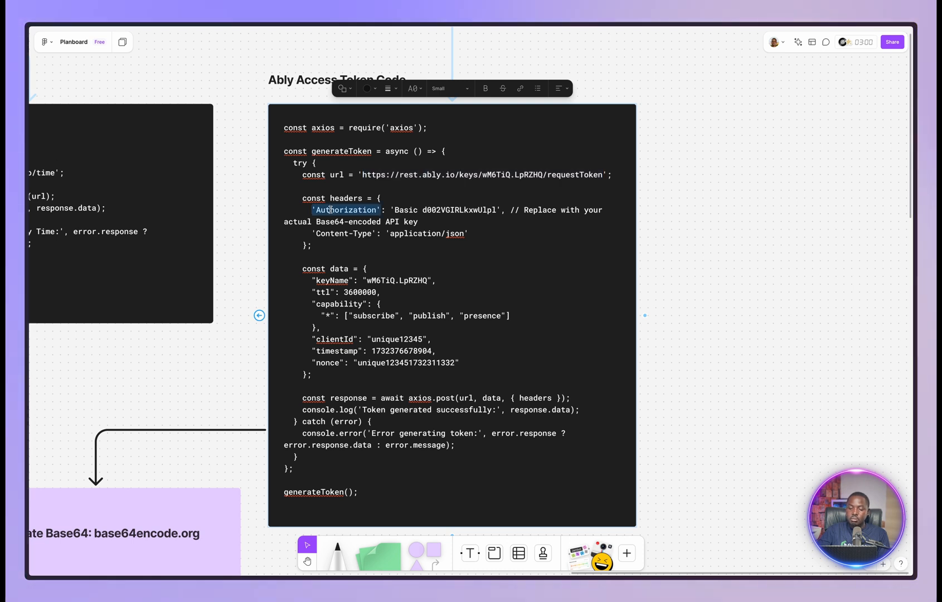
{"action": "mouse_move", "coordinate": [30, 129]}
{"action": "left_click", "coordinate": [64, 128]}
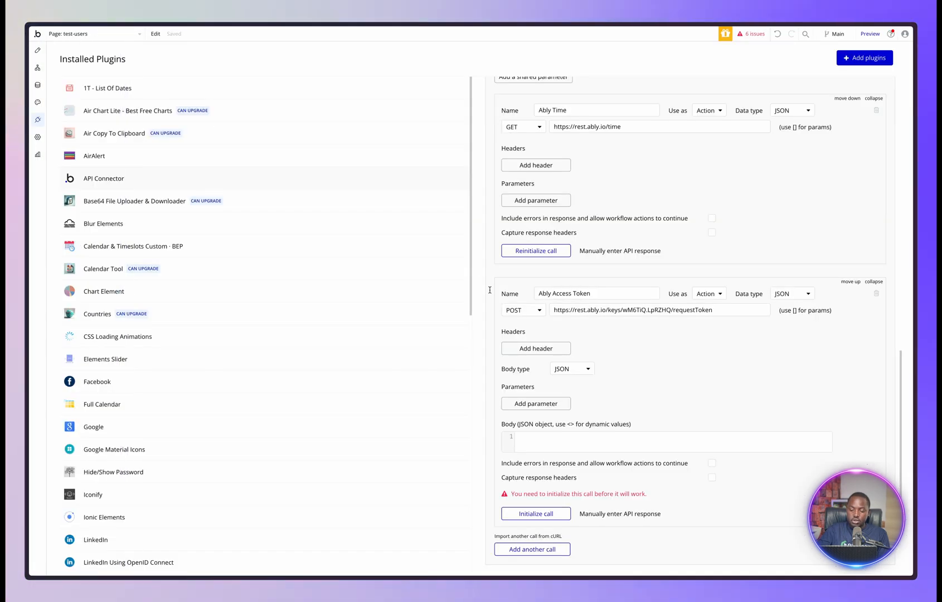
{"action": "left_click", "coordinate": [543, 349]}
{"action": "left_click", "coordinate": [538, 345]}
{"action": "key", "text": "ctrl+v"}
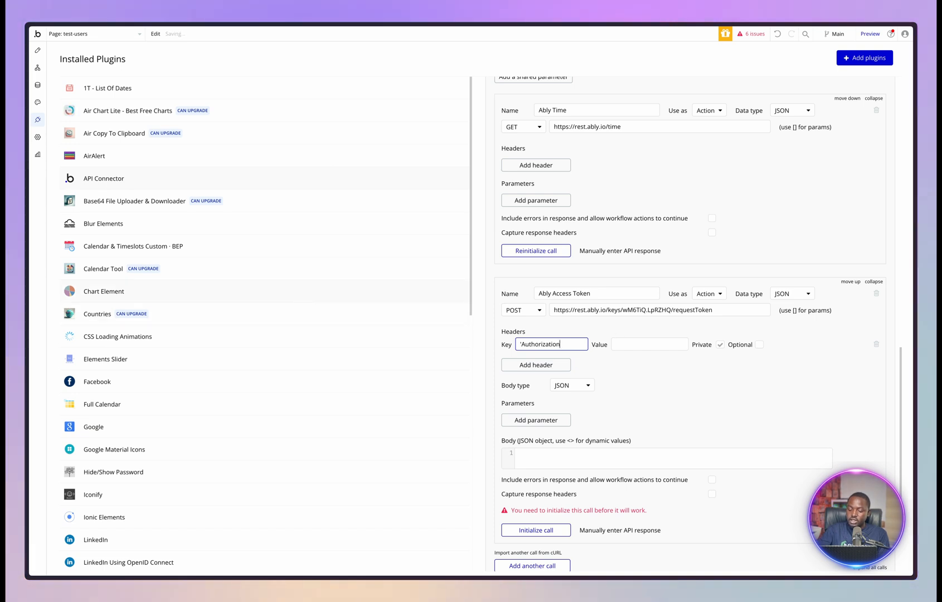
{"action": "key", "text": "BackSpace"}
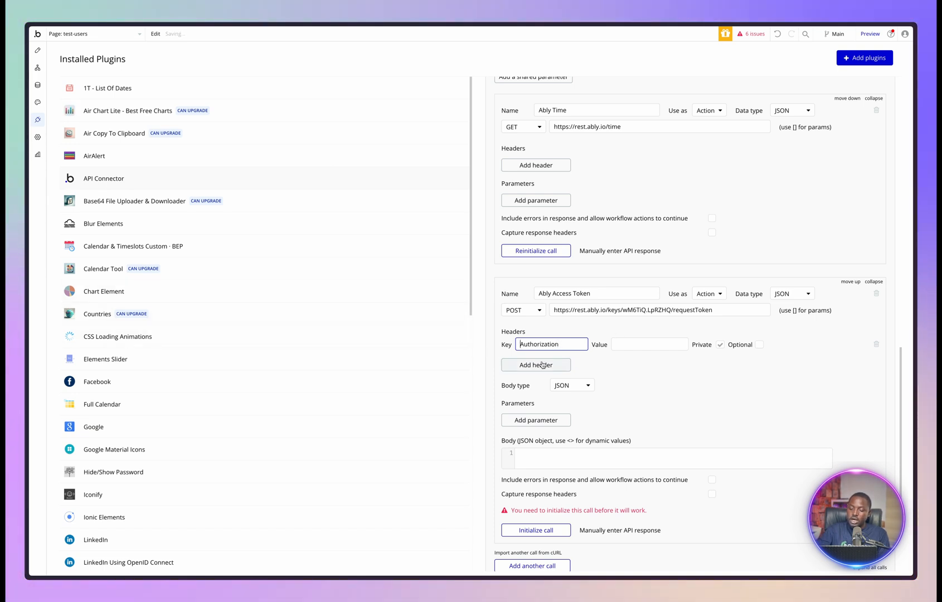
Set the Authorization header value to begin with 'Basic', copied from the FigJam code.
{"action": "left_click", "coordinate": [658, 342]}
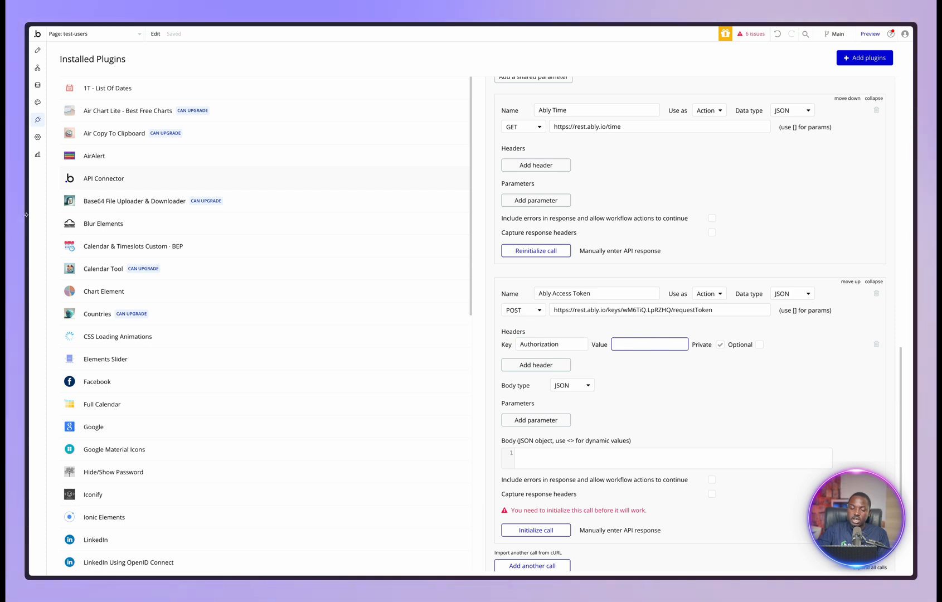
{"action": "left_click", "coordinate": [73, 114]}
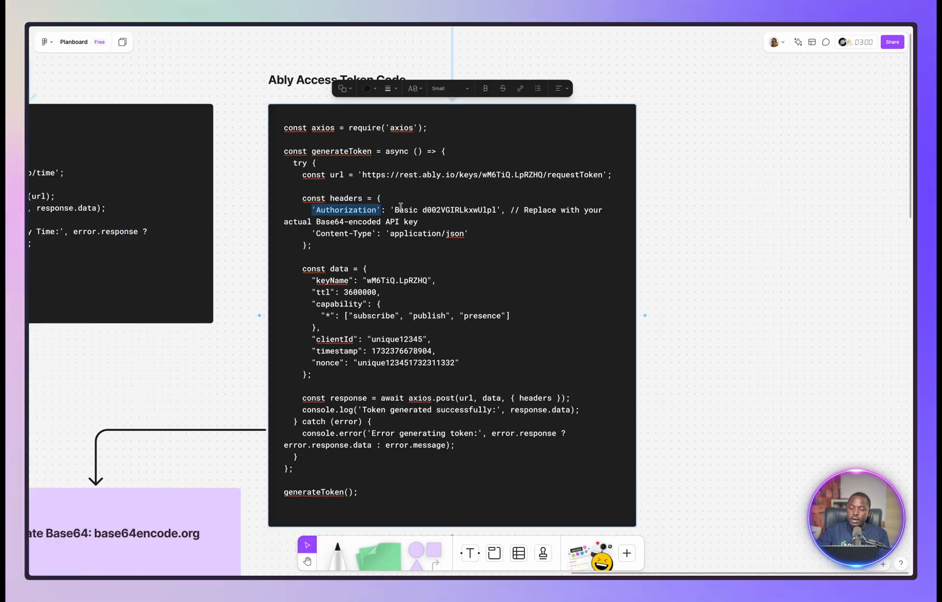
{"action": "double_click", "coordinate": [398, 209]}
{"action": "key", "text": "ctrl+c"}
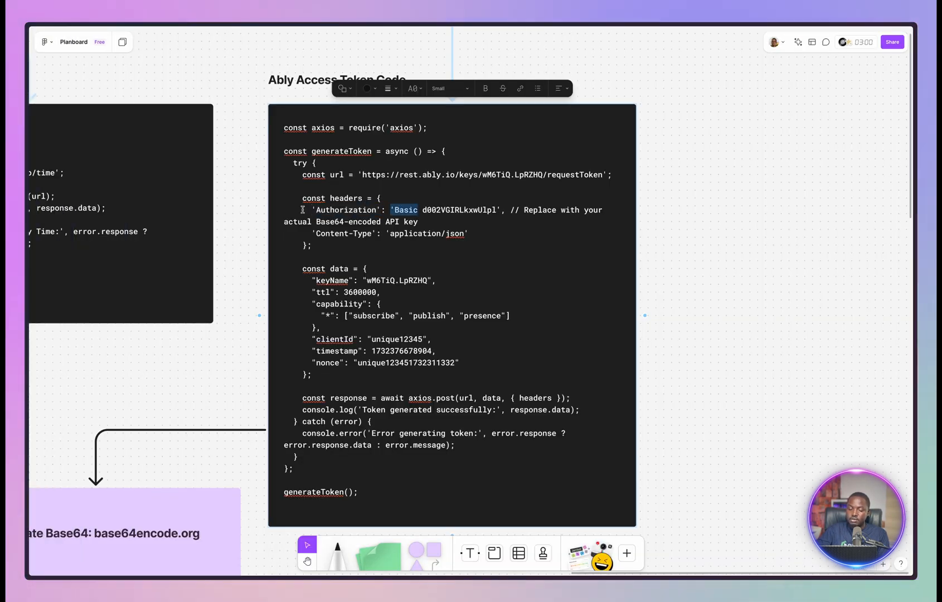
{"action": "left_click", "coordinate": [78, 131]}
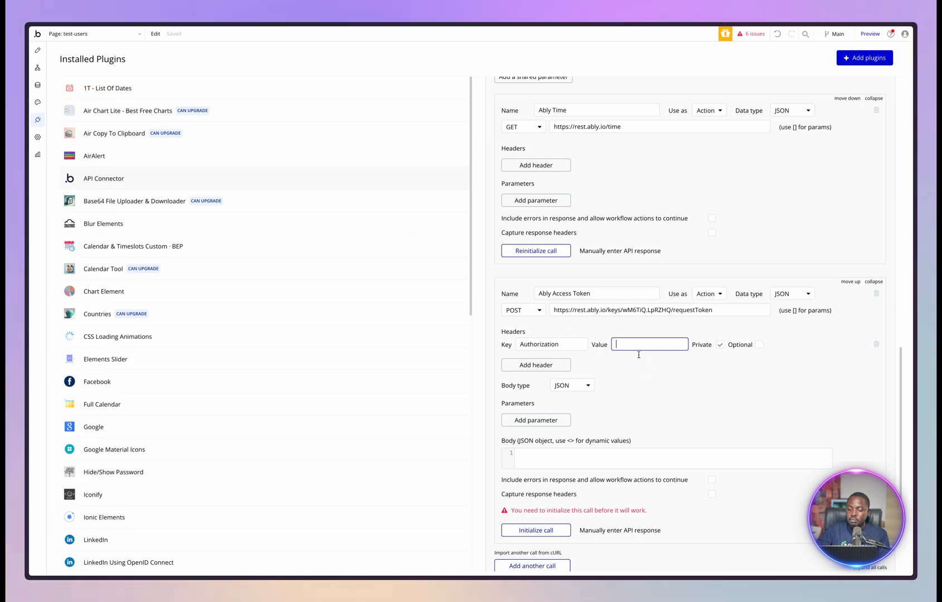
{"action": "key", "text": "ctrl+v"}
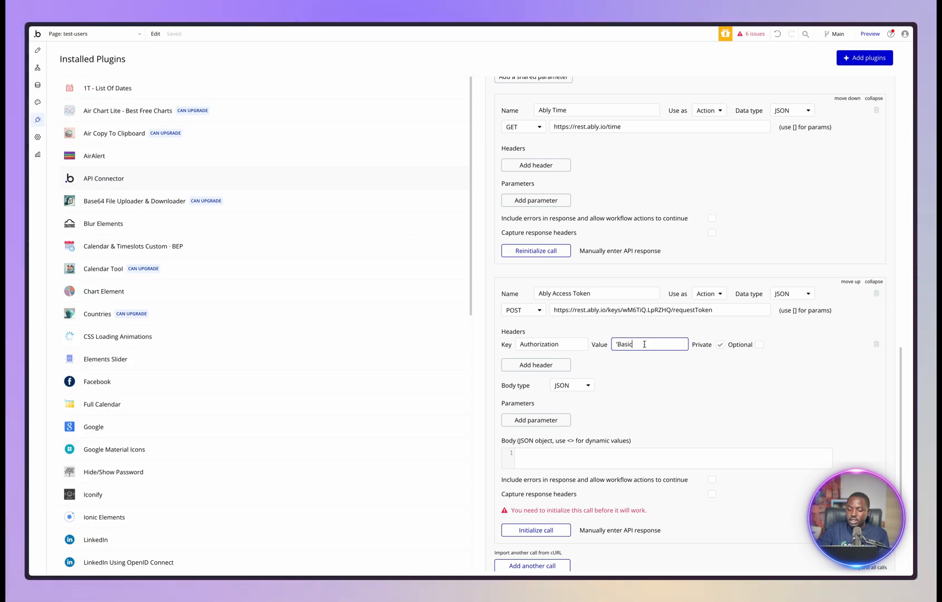
{"action": "left_click", "coordinate": [614, 343]}
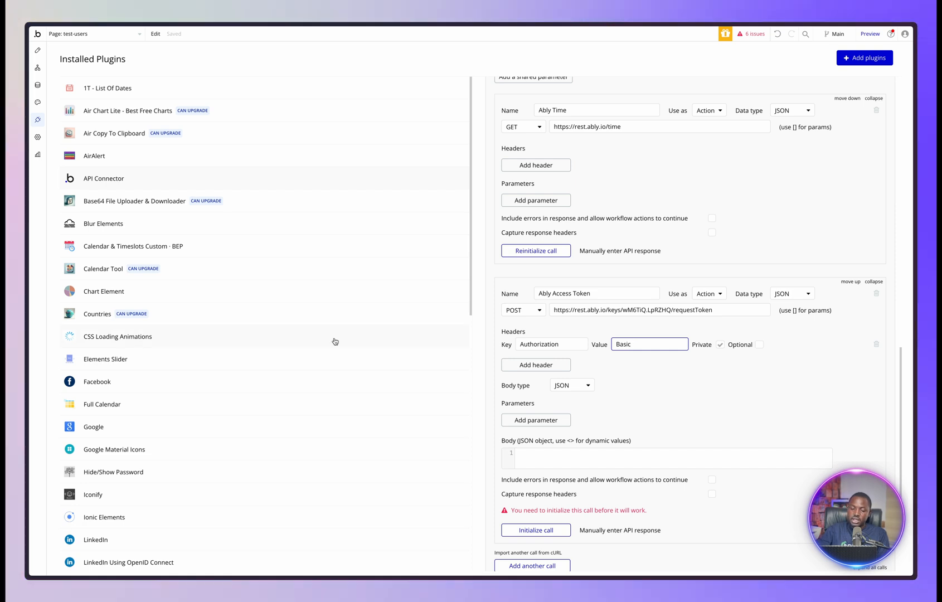
{"action": "mouse_move", "coordinate": [29, 134]}
{"action": "left_click", "coordinate": [72, 114]}
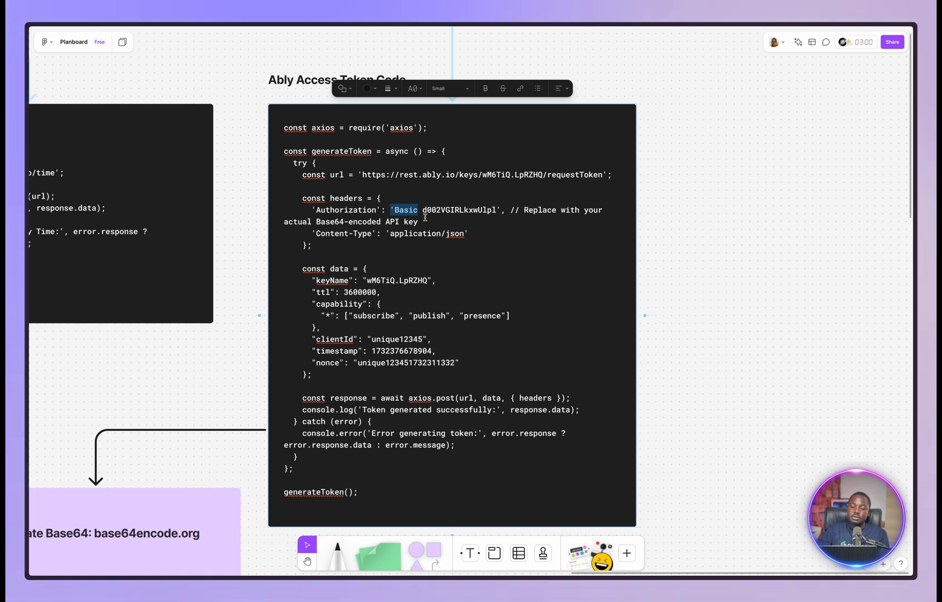
{"action": "scroll", "coordinate": [181, 446], "scroll_direction": "down", "scroll_amount": 3}
{"action": "scroll", "coordinate": [180, 446], "scroll_direction": "left", "scroll_amount": 3}
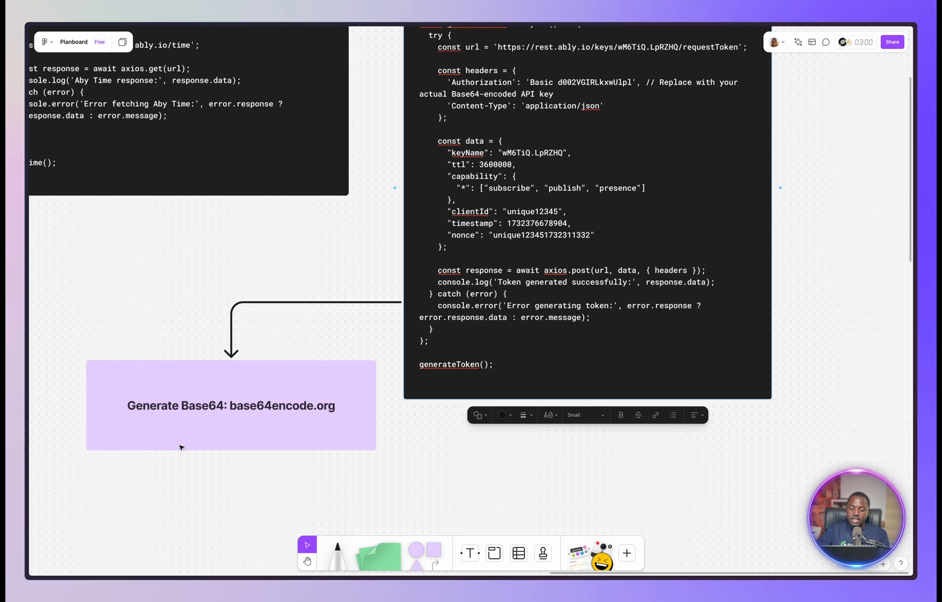
Open base64encode.org from the Generate Base64 note in a new browser tab.
{"action": "scroll", "coordinate": [180, 447], "scroll_direction": "down", "scroll_amount": 1}
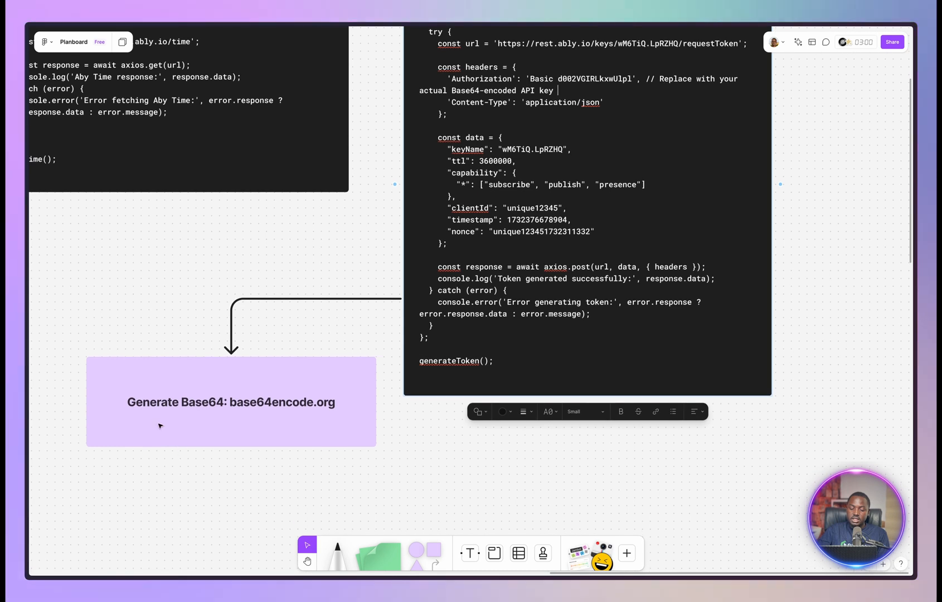
{"action": "left_click", "coordinate": [231, 402]}
{"action": "left_click", "coordinate": [334, 402], "text": "shift"}
{"action": "key", "text": "super+c"}
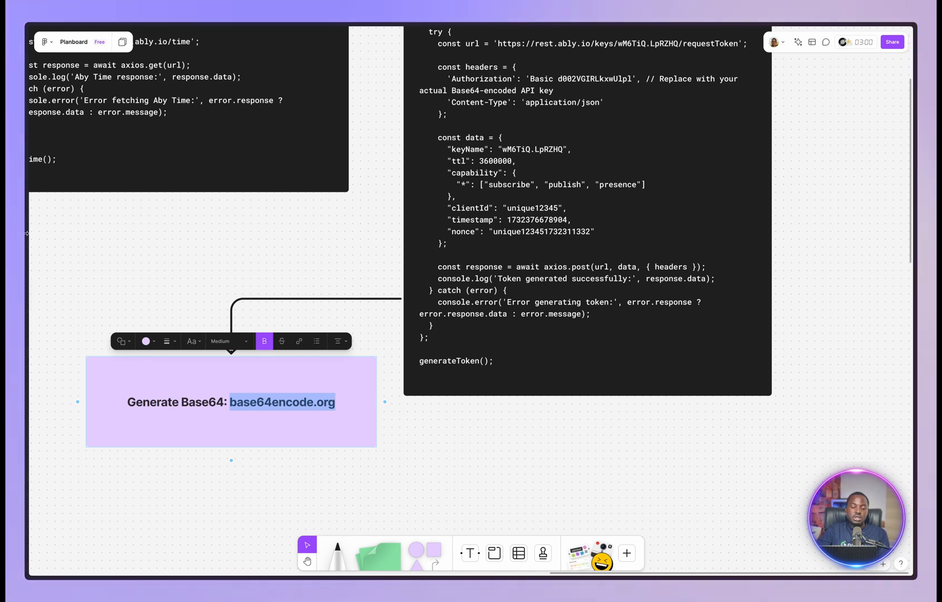
{"action": "mouse_move", "coordinate": [26, 233]}
{"action": "left_click", "coordinate": [58, 98]}
{"action": "key", "text": "super+v"}
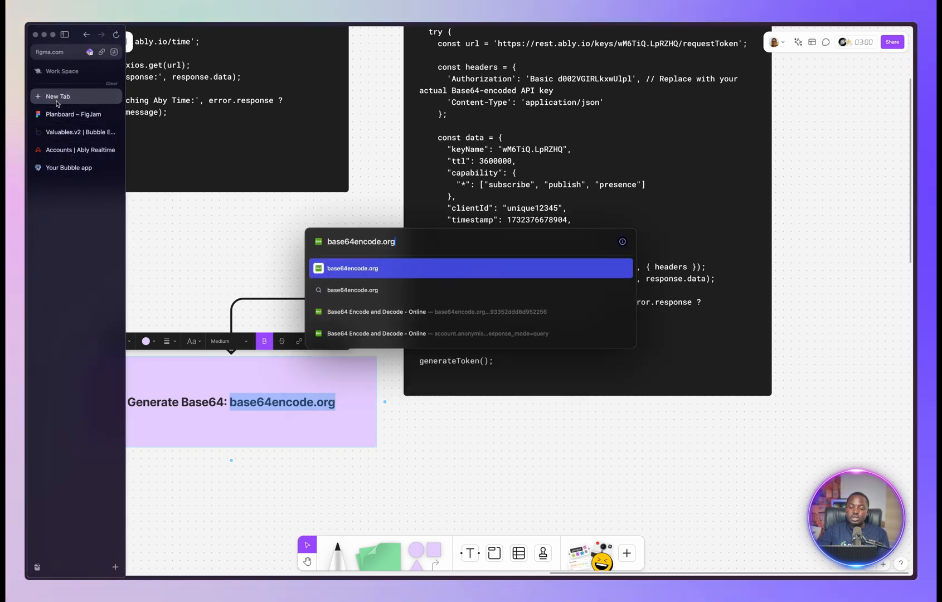
{"action": "key", "text": "Return"}
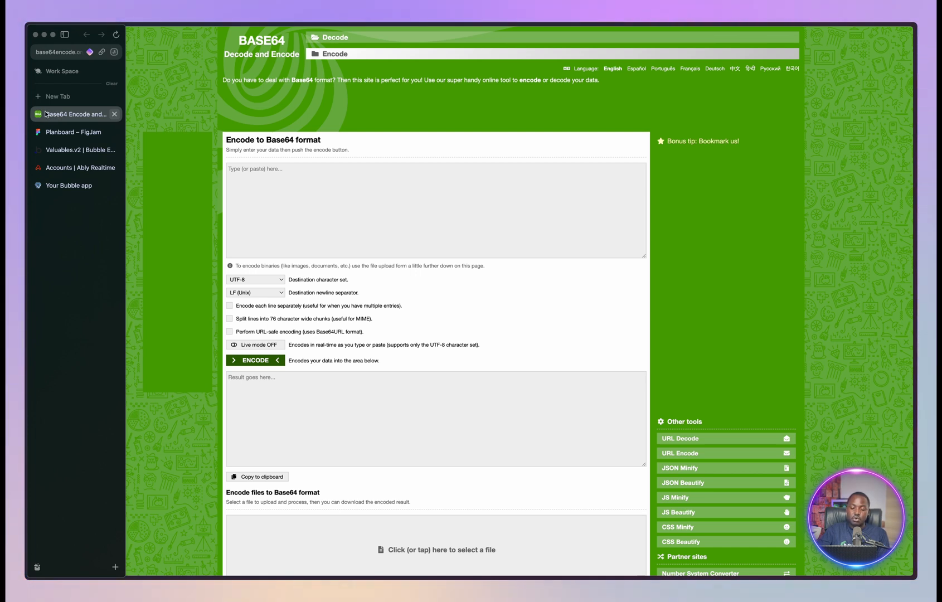
{"action": "left_click", "coordinate": [58, 151]}
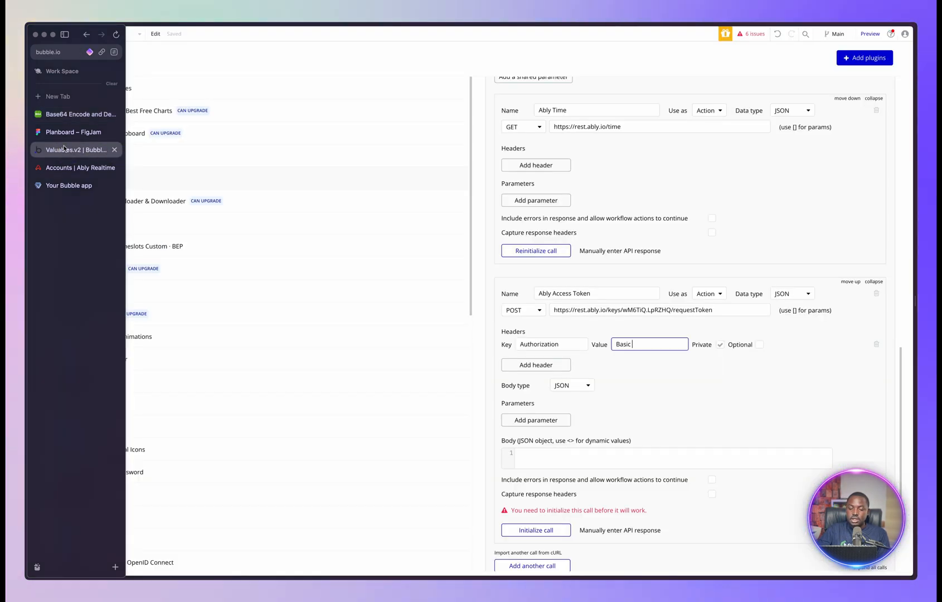
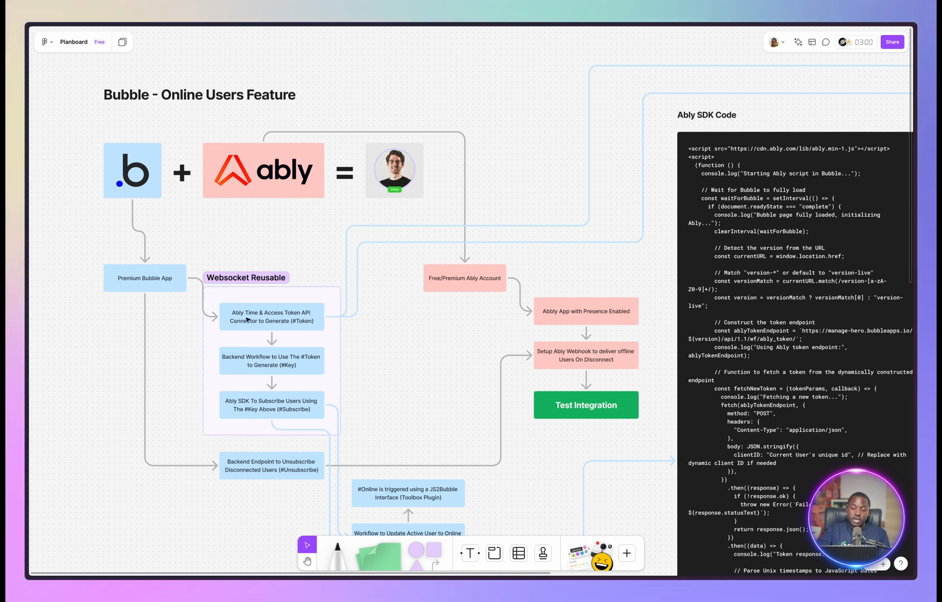
Scroll the FigJam board to review the Ably flowchart steps beside the SDK code block.
{"action": "scroll", "coordinate": [435, 223], "scroll_direction": "up", "scroll_amount": 5}
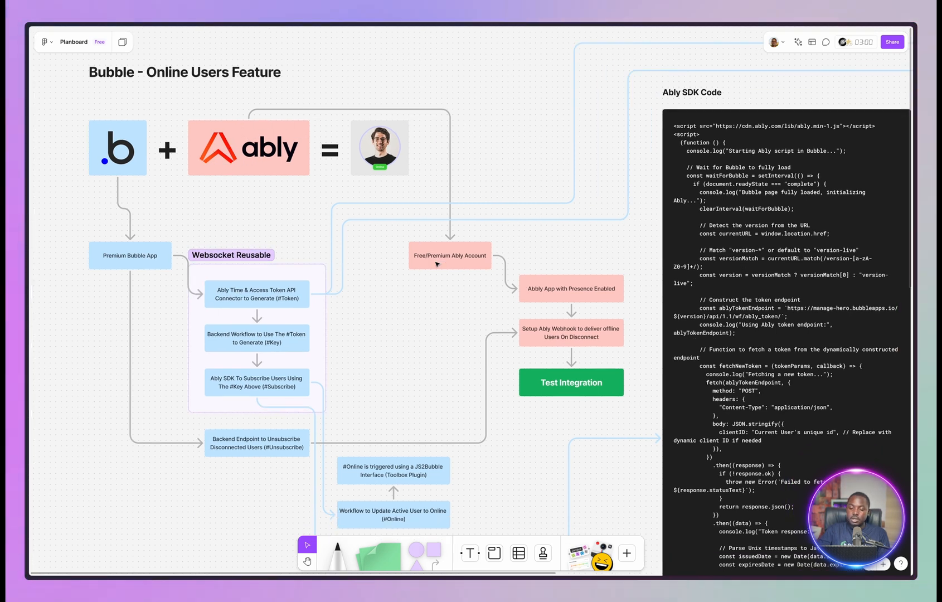
{"action": "scroll", "coordinate": [435, 263], "scroll_direction": "right", "scroll_amount": 3}
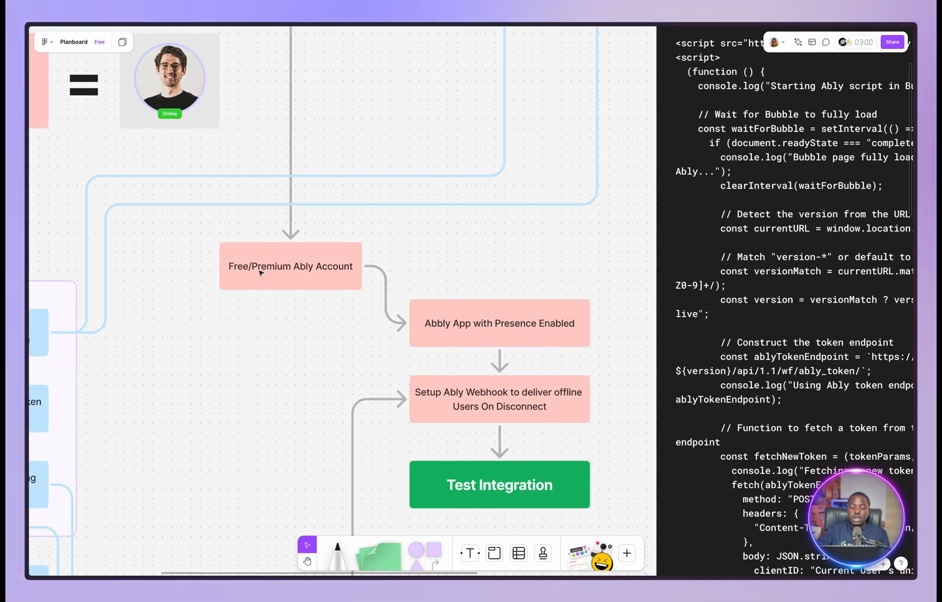
{"action": "scroll", "coordinate": [259, 272], "scroll_direction": "right", "scroll_amount": 2}
{"action": "scroll", "coordinate": [259, 272], "scroll_direction": "up", "scroll_amount": 1}
Check the Bubble app and FigJam plan, then return to the Ably apps dashboard.
{"action": "mouse_move", "coordinate": [8, 184]}
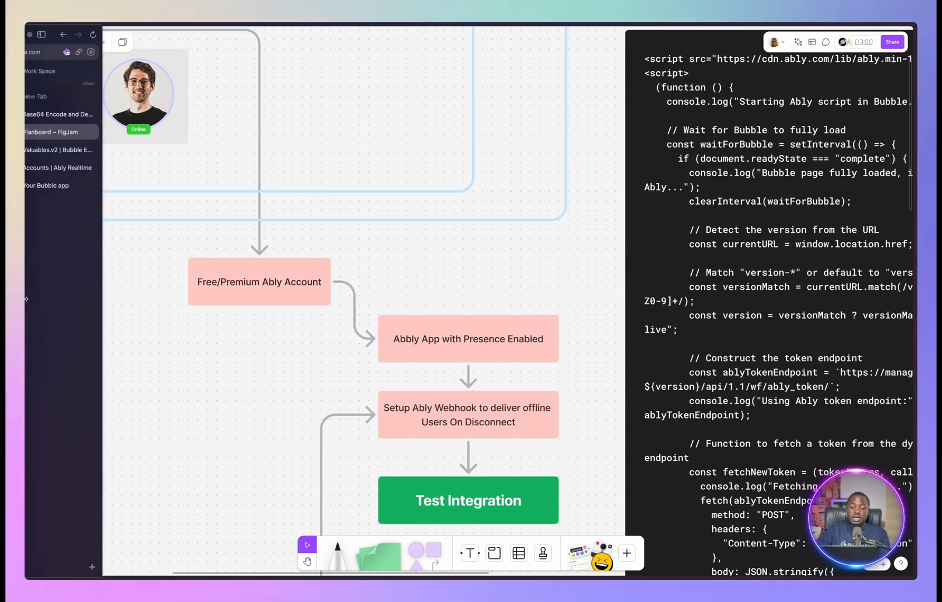
{"action": "left_click", "coordinate": [63, 182]}
{"action": "left_click", "coordinate": [67, 168]}
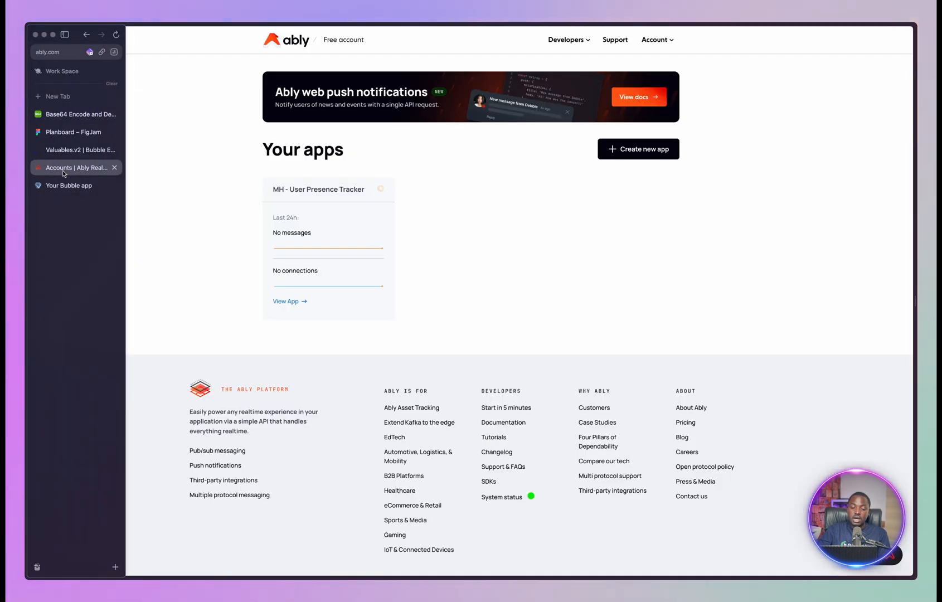
{"action": "mouse_move", "coordinate": [29, 195]}
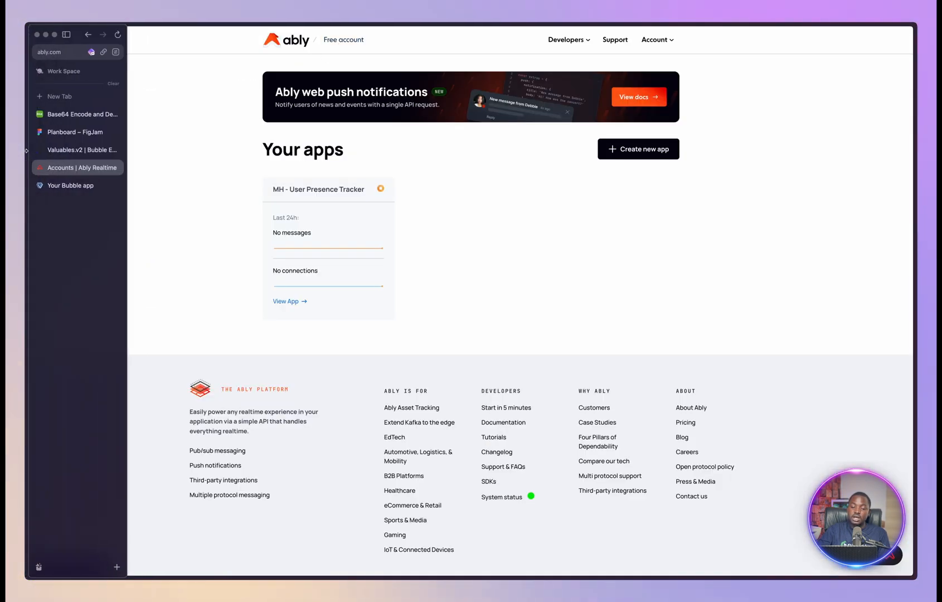
{"action": "left_click", "coordinate": [53, 137]}
{"action": "scroll", "coordinate": [389, 248], "scroll_direction": "down", "scroll_amount": 5}
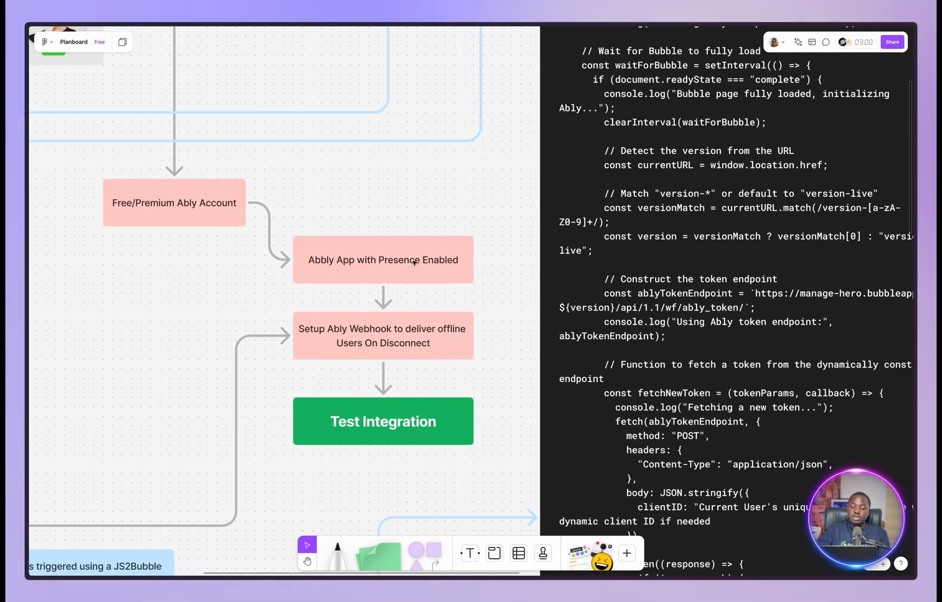
{"action": "mouse_move", "coordinate": [16, 167]}
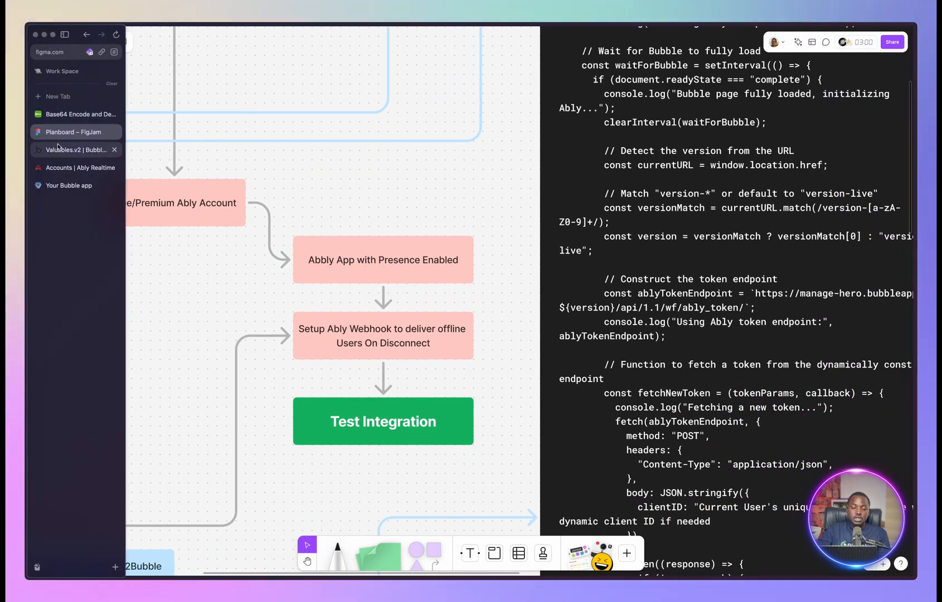
{"action": "left_click", "coordinate": [66, 166]}
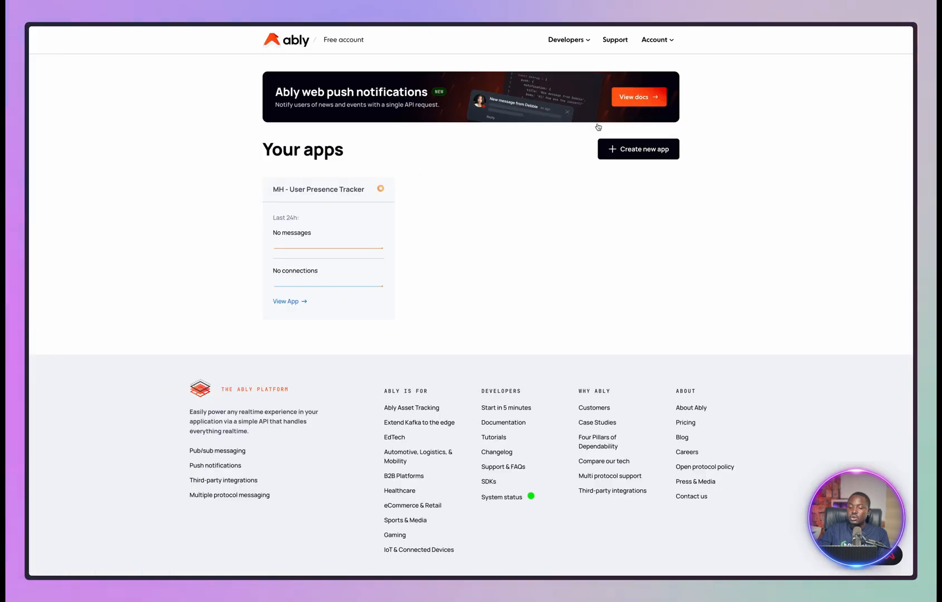
Start a new Ably app named onlineusers with JavaScript and Node.js as languages.
{"action": "left_click", "coordinate": [645, 150]}
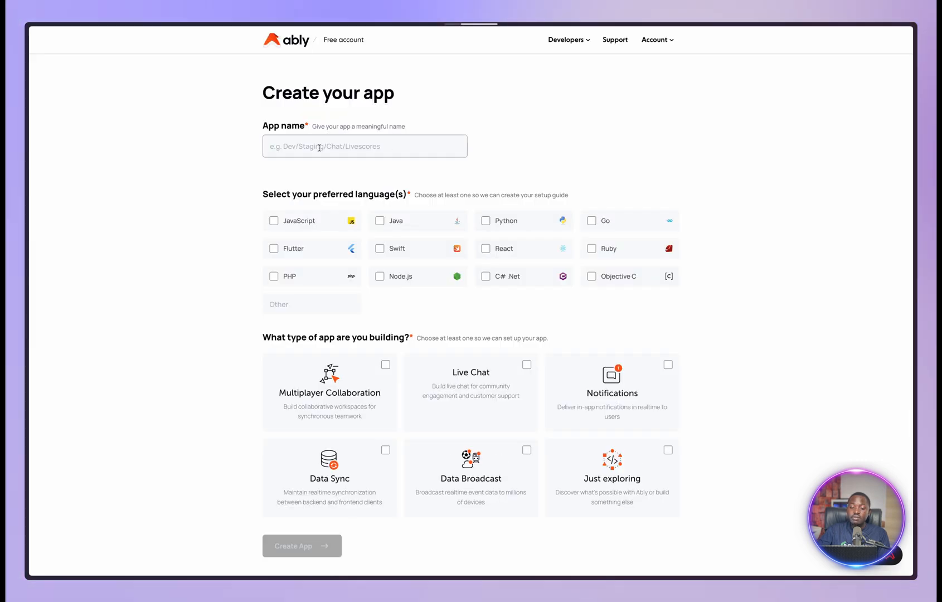
{"action": "type", "text": "Onlin"}
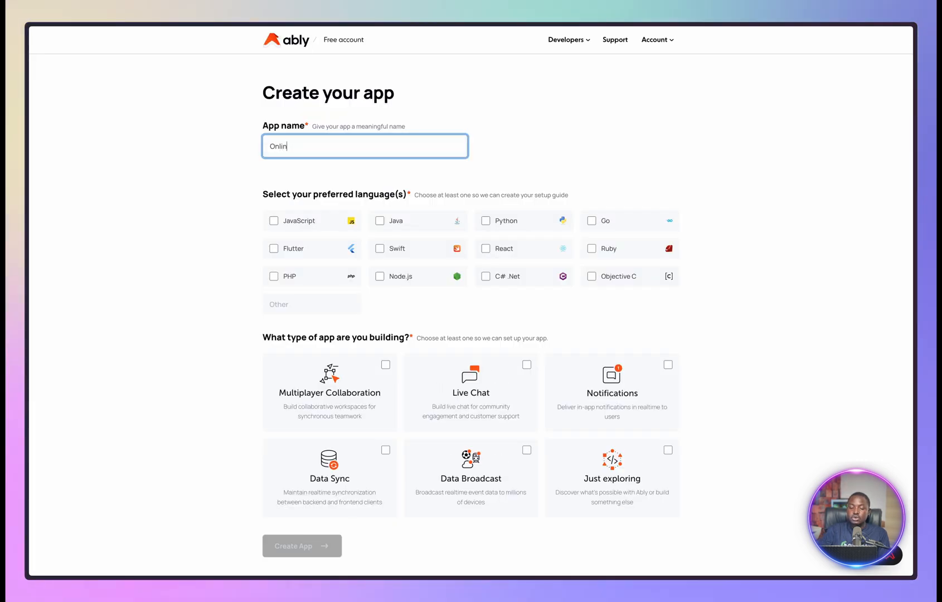
{"action": "type", "text": "eonl"}
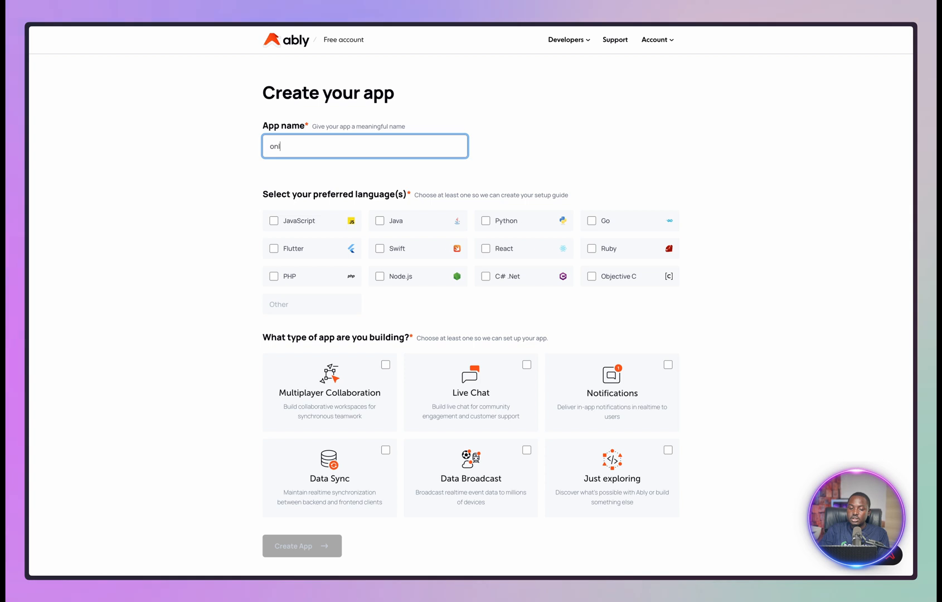
{"action": "type", "text": "ineuse"}
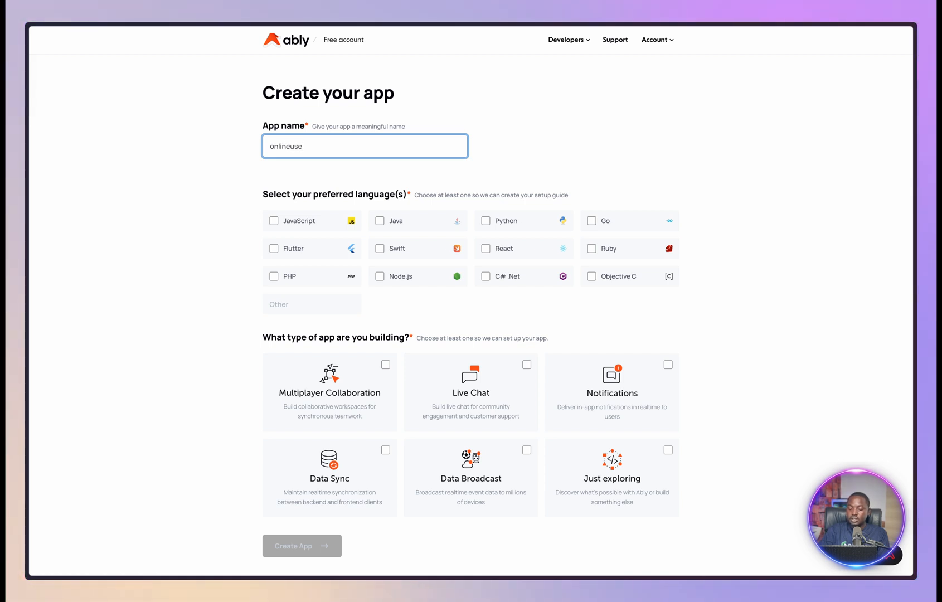
{"action": "type", "text": "rs"}
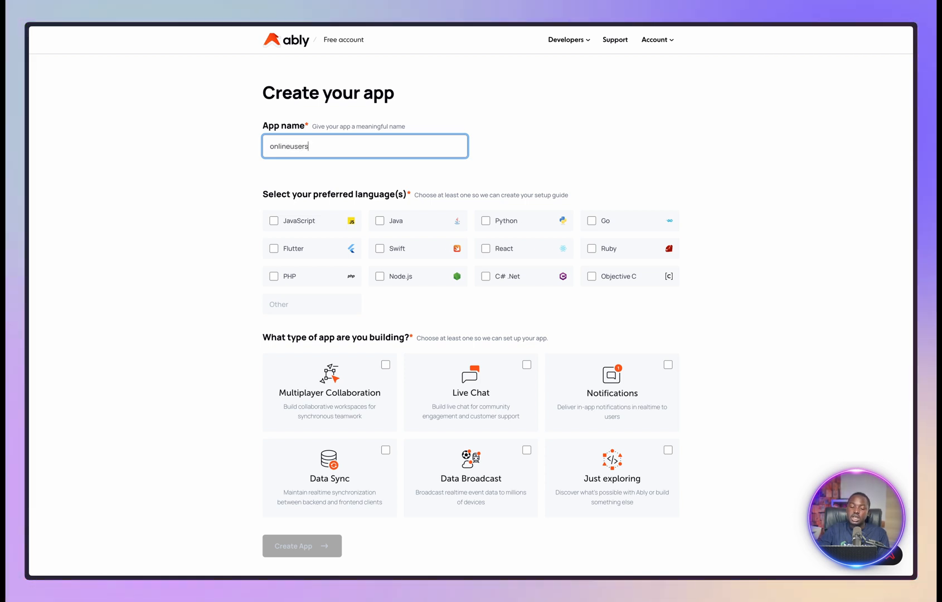
{"action": "left_click", "coordinate": [281, 221]}
{"action": "left_click", "coordinate": [403, 275]}
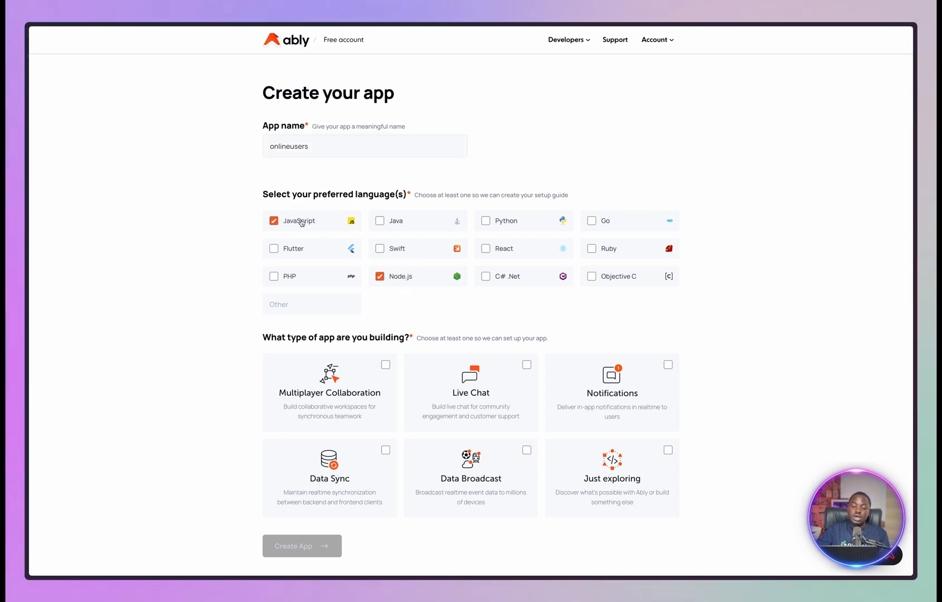
{"action": "scroll", "coordinate": [407, 305], "scroll_direction": "down", "scroll_amount": 2}
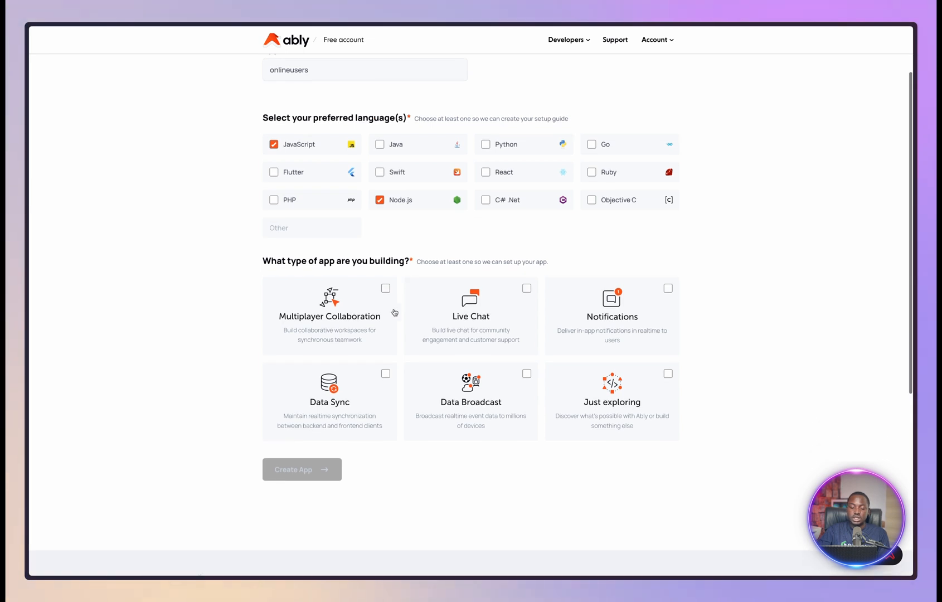
Mark the app as a Notifications app and create it.
{"action": "left_click", "coordinate": [662, 307]}
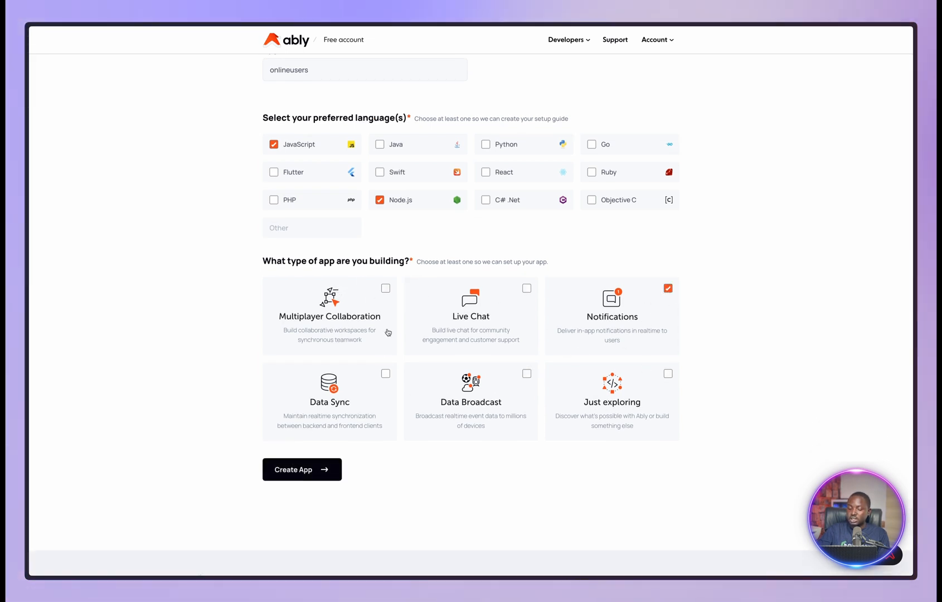
{"action": "left_click", "coordinate": [386, 289]}
{"action": "left_click", "coordinate": [386, 289]}
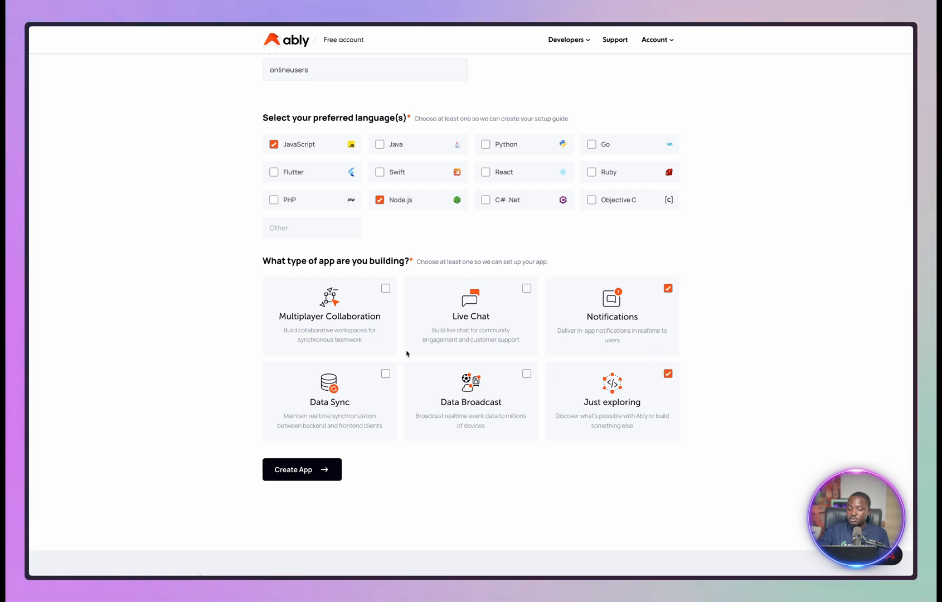
{"action": "left_click", "coordinate": [307, 470]}
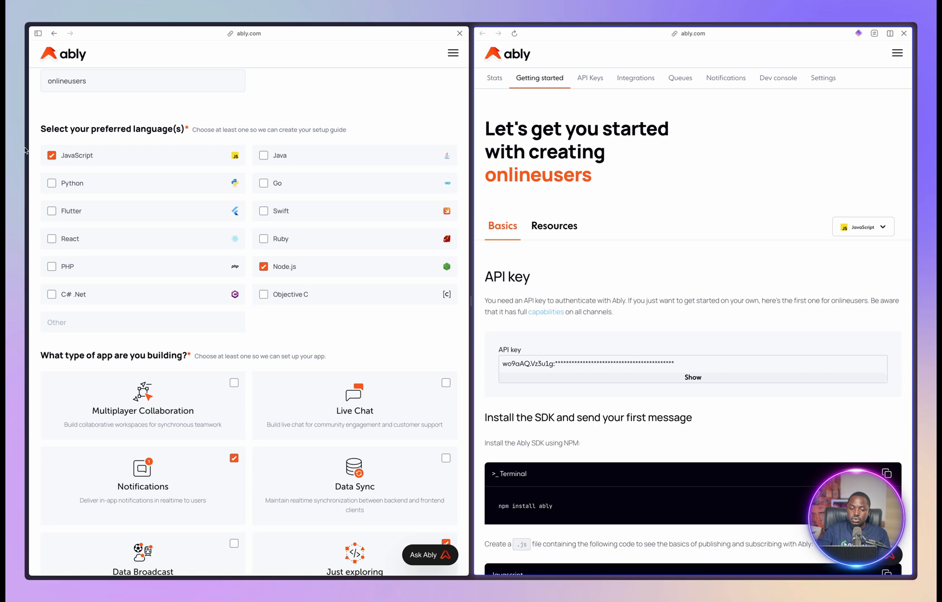
{"action": "left_click", "coordinate": [459, 34]}
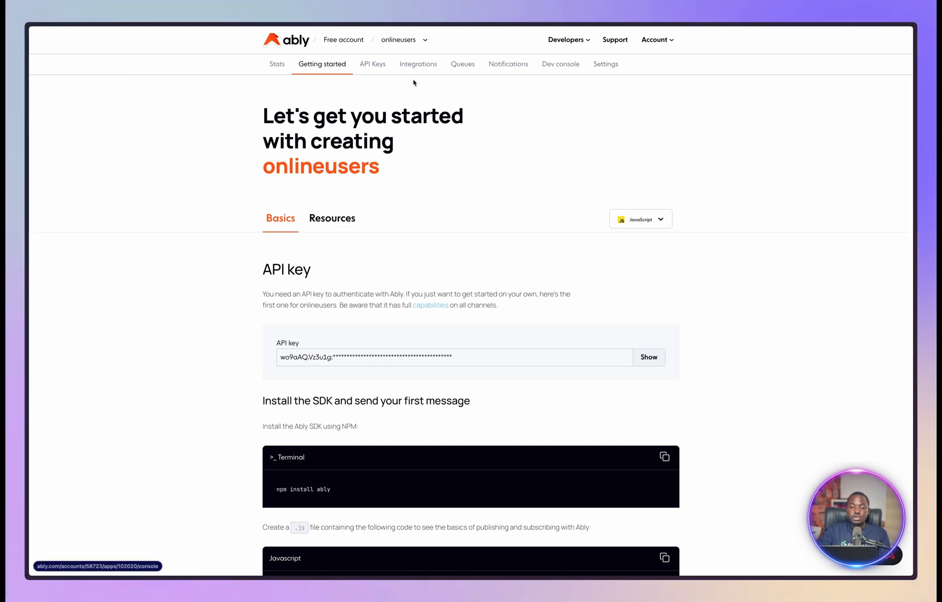
Open the onlineusers app settings and scroll to the Channel rules section.
{"action": "mouse_move", "coordinate": [31, 167]}
{"action": "left_click", "coordinate": [84, 132]}
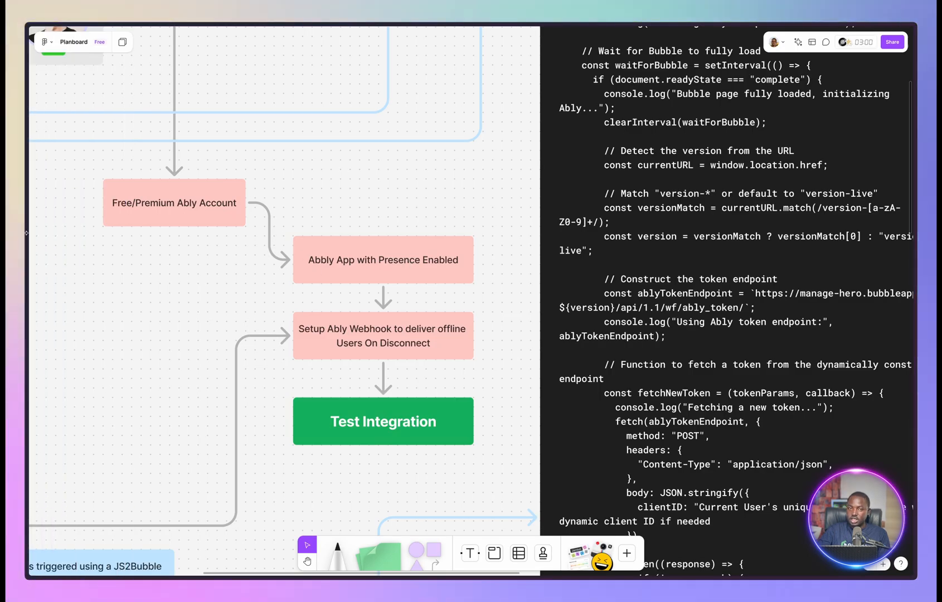
{"action": "mouse_move", "coordinate": [74, 181]}
{"action": "left_click", "coordinate": [75, 149]}
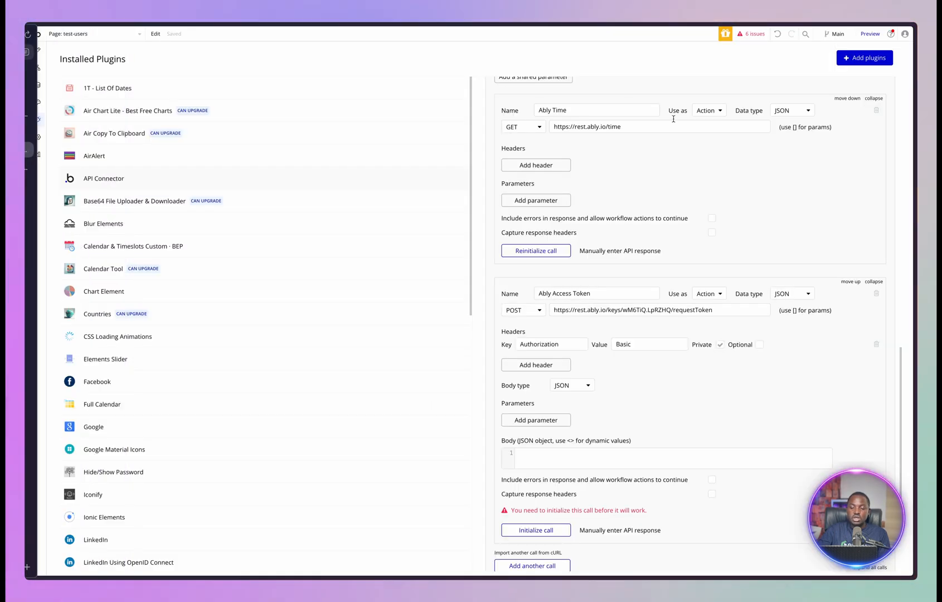
{"action": "left_click", "coordinate": [76, 167]}
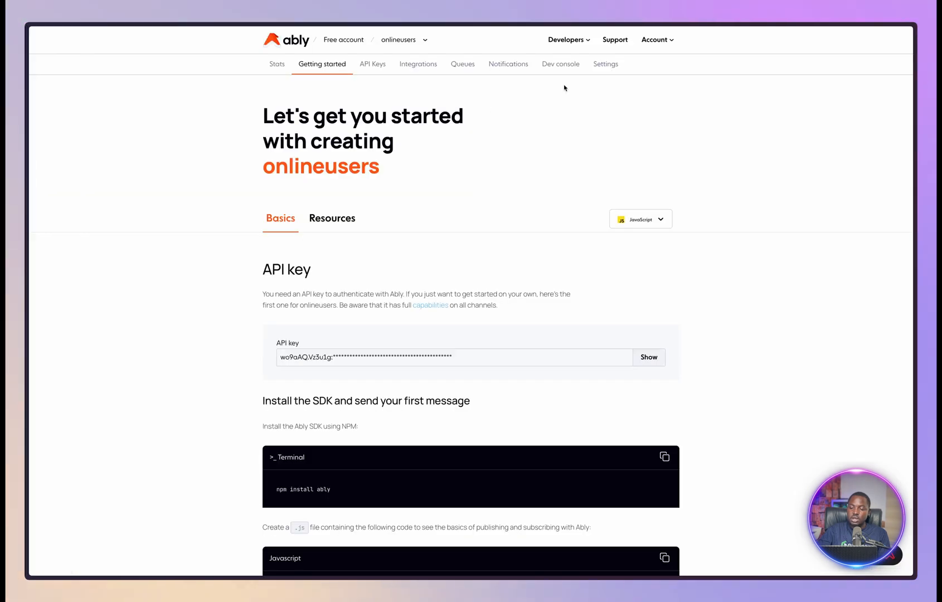
{"action": "left_click", "coordinate": [605, 65]}
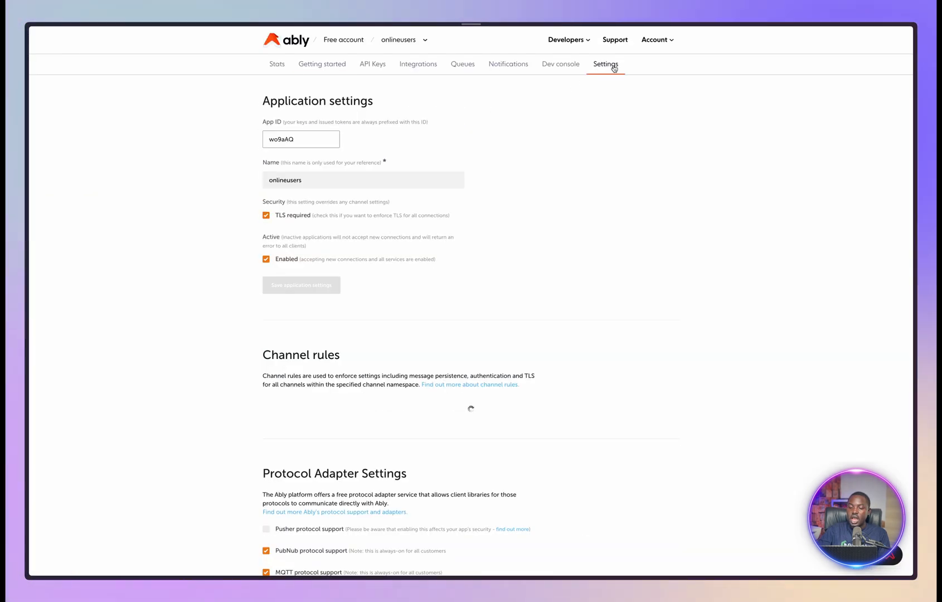
{"action": "scroll", "coordinate": [364, 248], "scroll_direction": "down", "scroll_amount": 3}
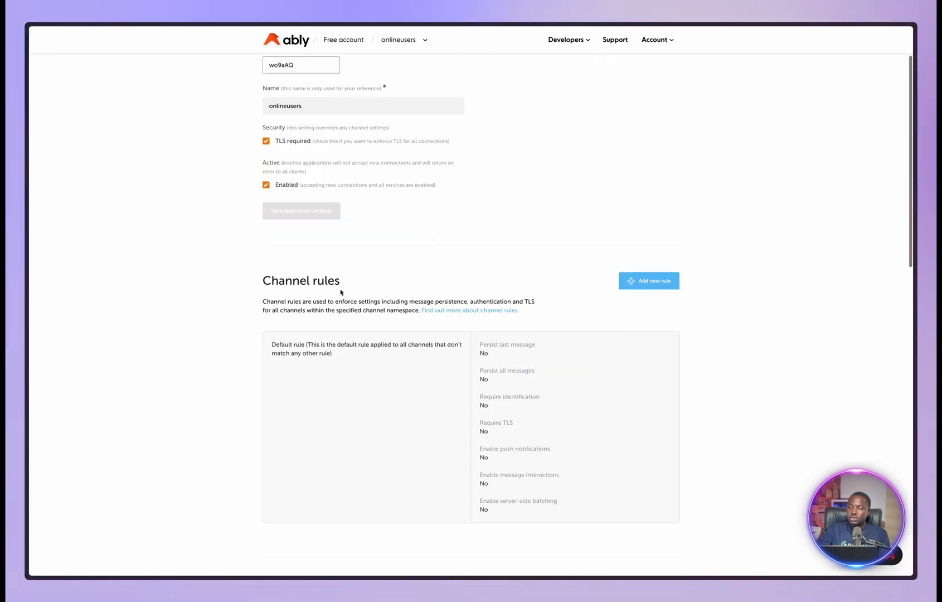
{"action": "left_click_drag", "start_coordinate": [271, 282], "coordinate": [339, 283]}
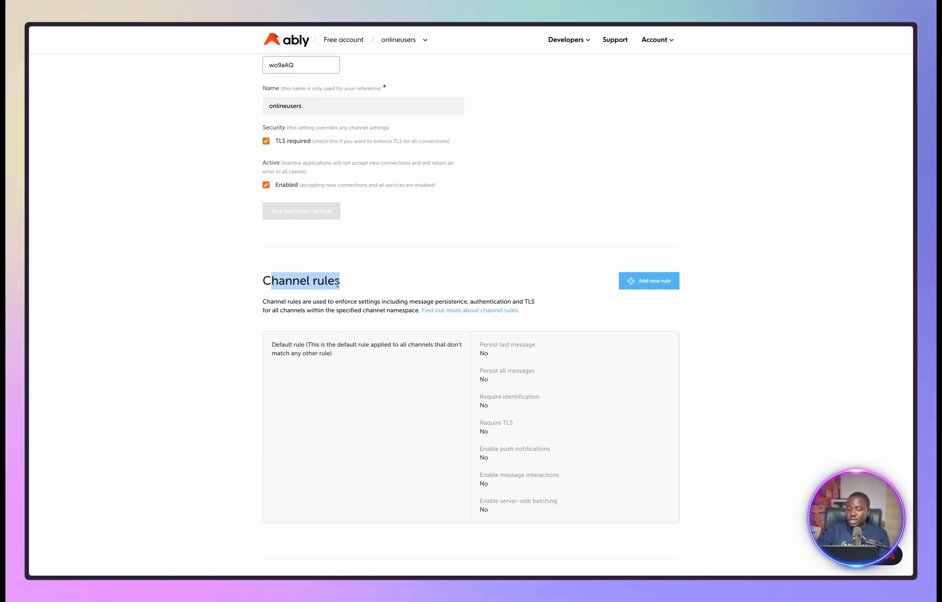
{"action": "left_click", "coordinate": [361, 312]}
{"action": "scroll", "coordinate": [364, 334], "scroll_direction": "down", "scroll_amount": 3}
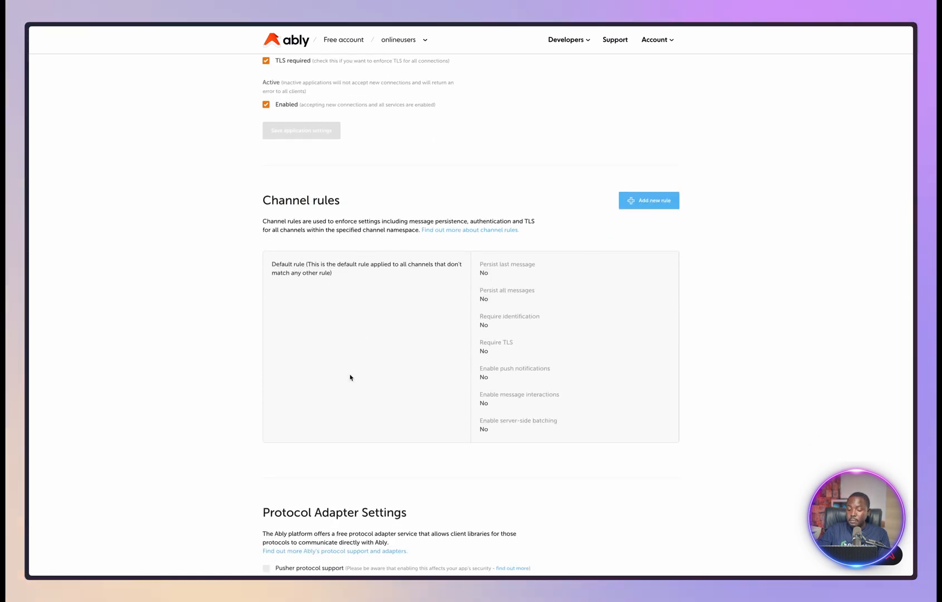
{"action": "scroll", "coordinate": [350, 377], "scroll_direction": "down", "scroll_amount": 5}
{"action": "scroll", "coordinate": [517, 343], "scroll_direction": "up", "scroll_amount": 5}
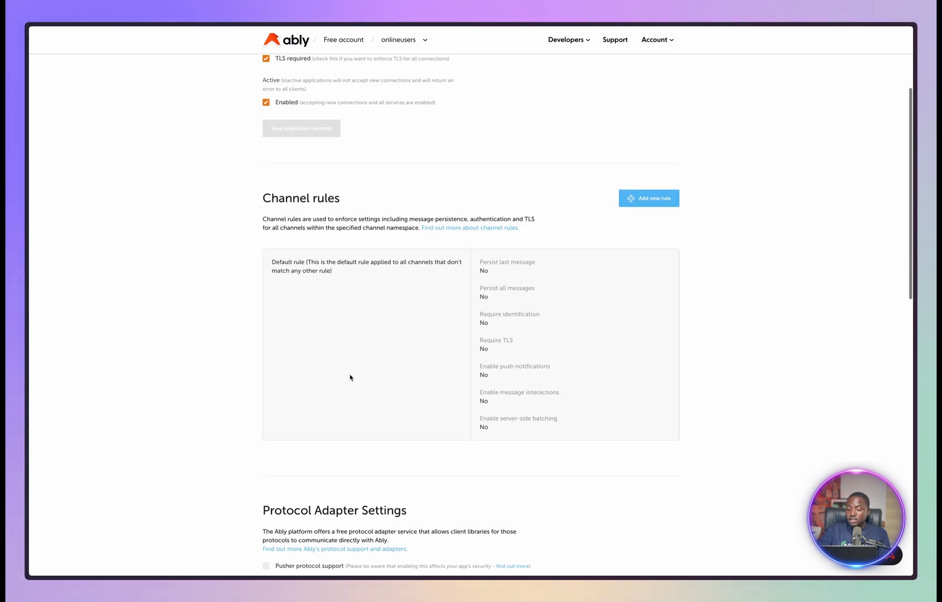
Create a user-presence channel rule with push notifications enabled.
{"action": "left_click", "coordinate": [639, 199]}
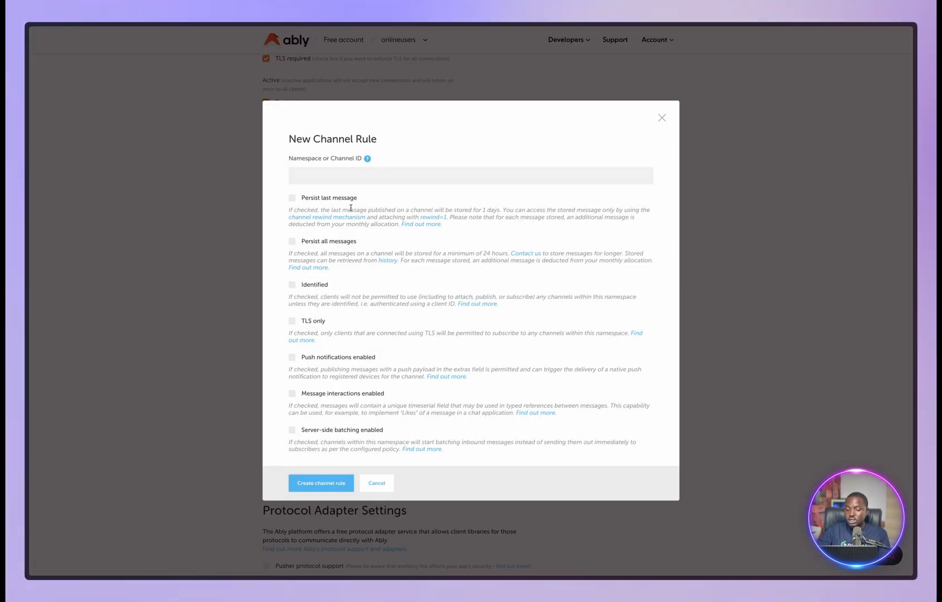
{"action": "left_click", "coordinate": [327, 177]}
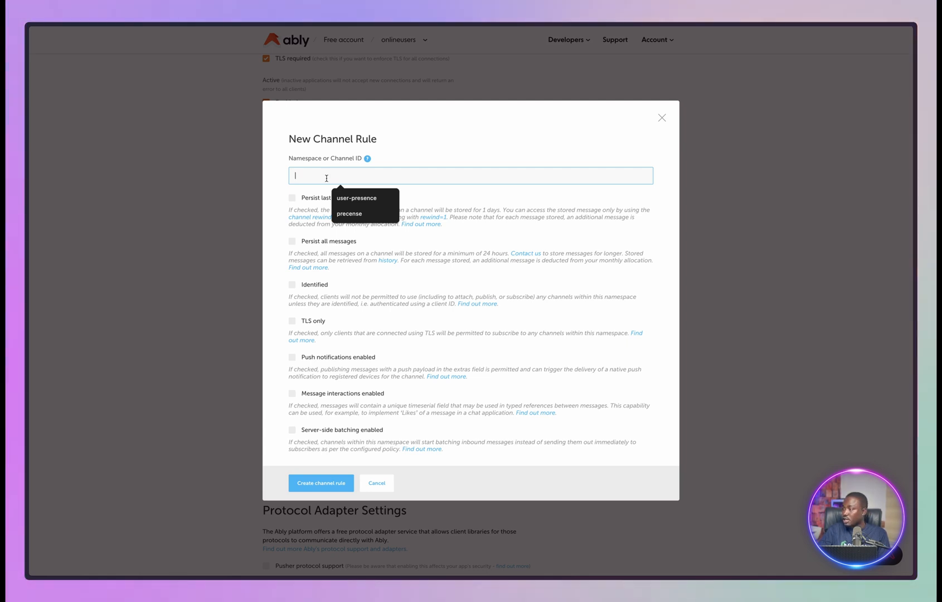
{"action": "type", "text": "us"}
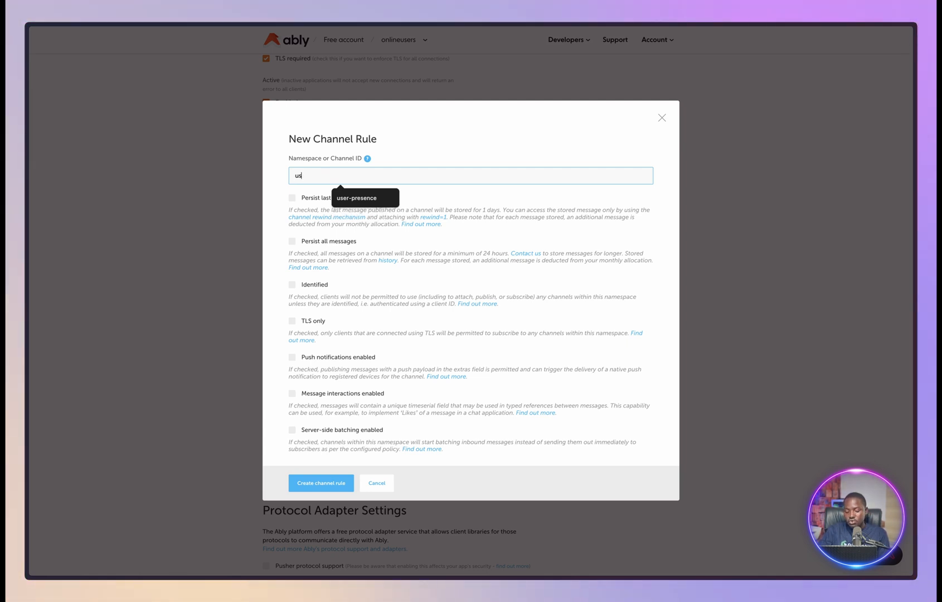
{"action": "type", "text": "er-pres"}
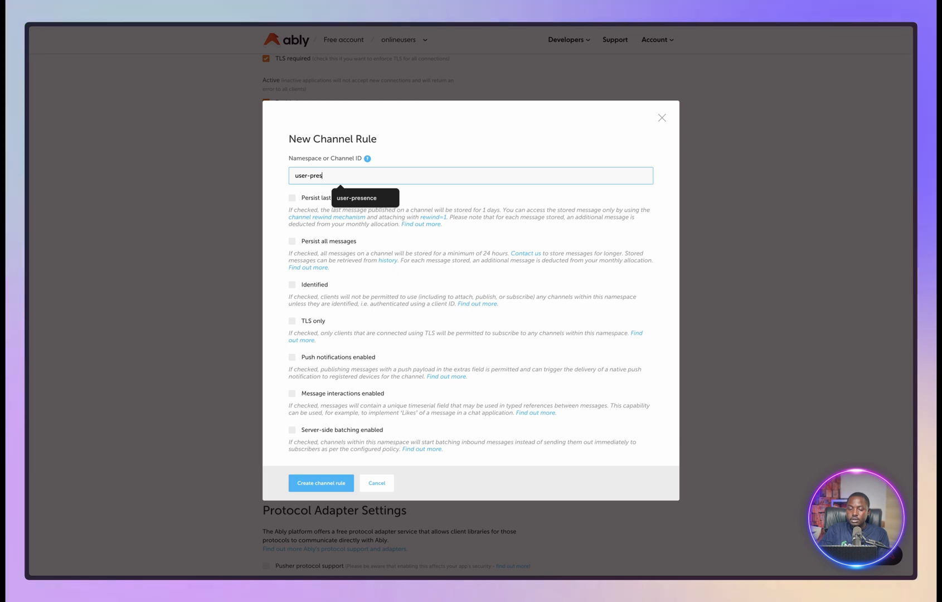
{"action": "type", "text": "ence"}
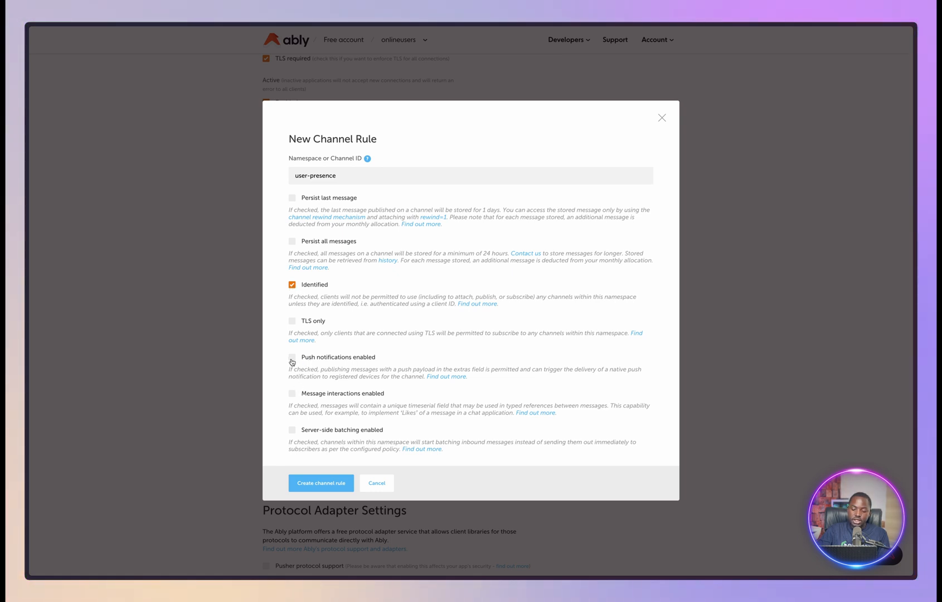
{"action": "left_click", "coordinate": [292, 359]}
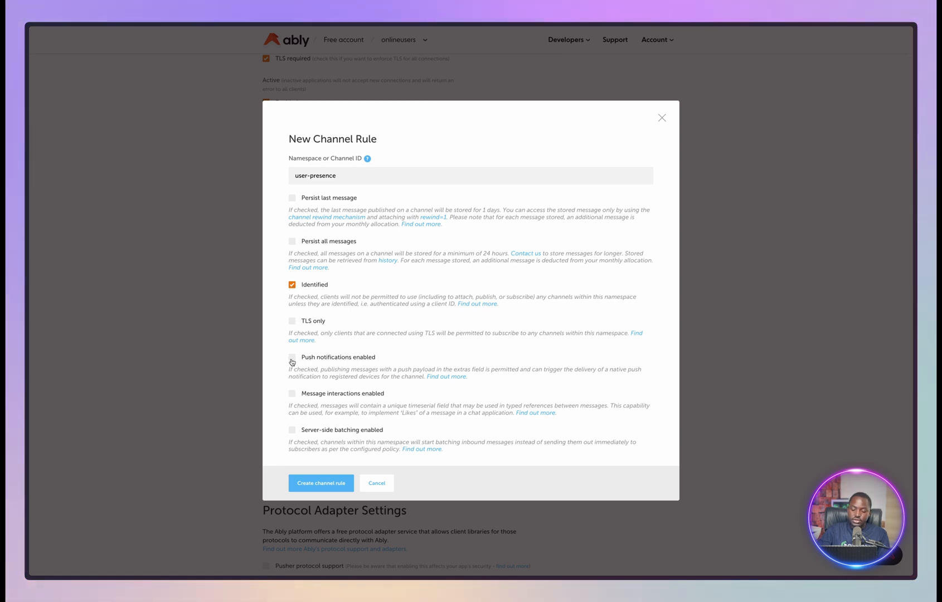
{"action": "left_click", "coordinate": [329, 480]}
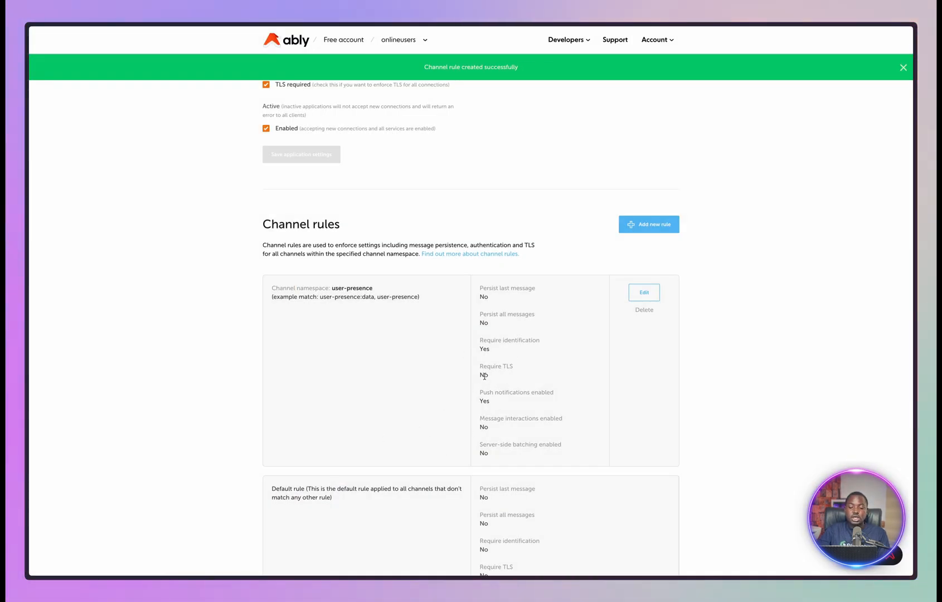
{"action": "mouse_move", "coordinate": [26, 242]}
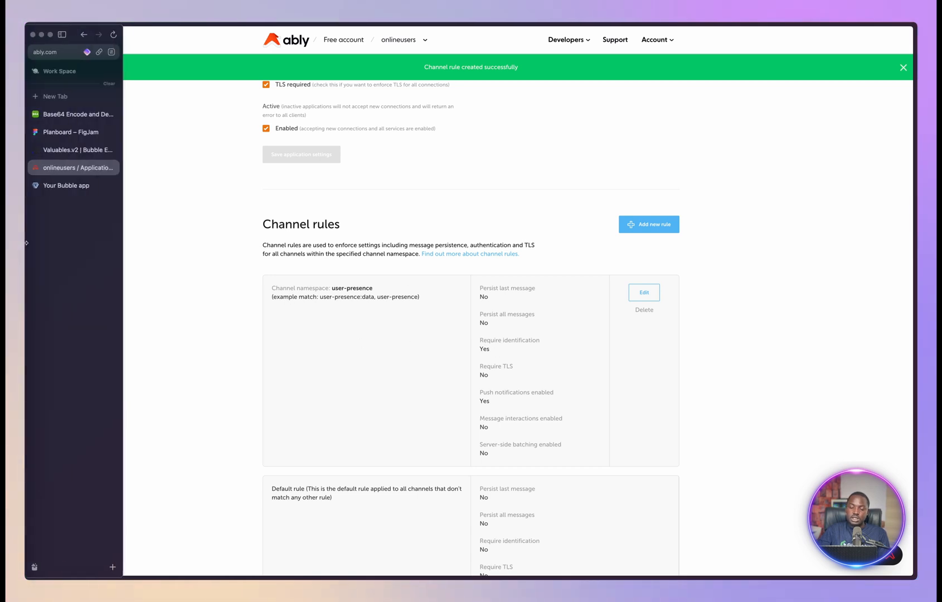
{"action": "left_click", "coordinate": [46, 135]}
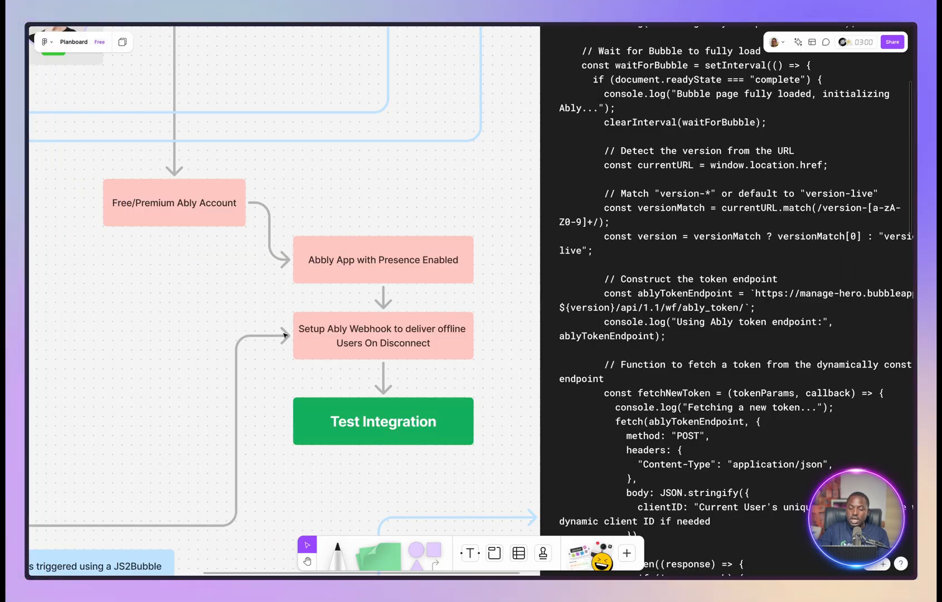
{"action": "left_click", "coordinate": [336, 331]}
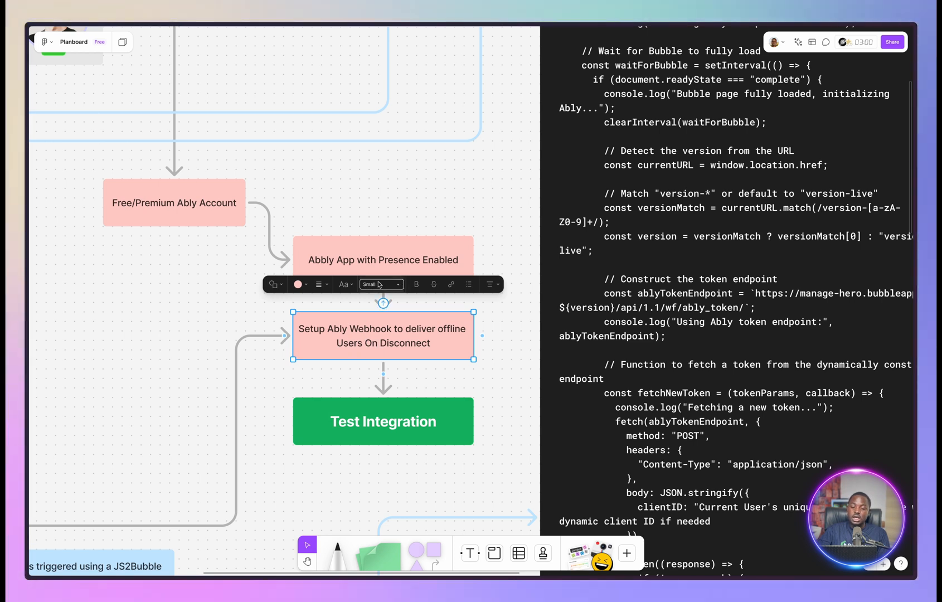
{"action": "left_click", "coordinate": [376, 262]}
{"action": "scroll", "coordinate": [359, 260], "scroll_direction": "right", "scroll_amount": 15}
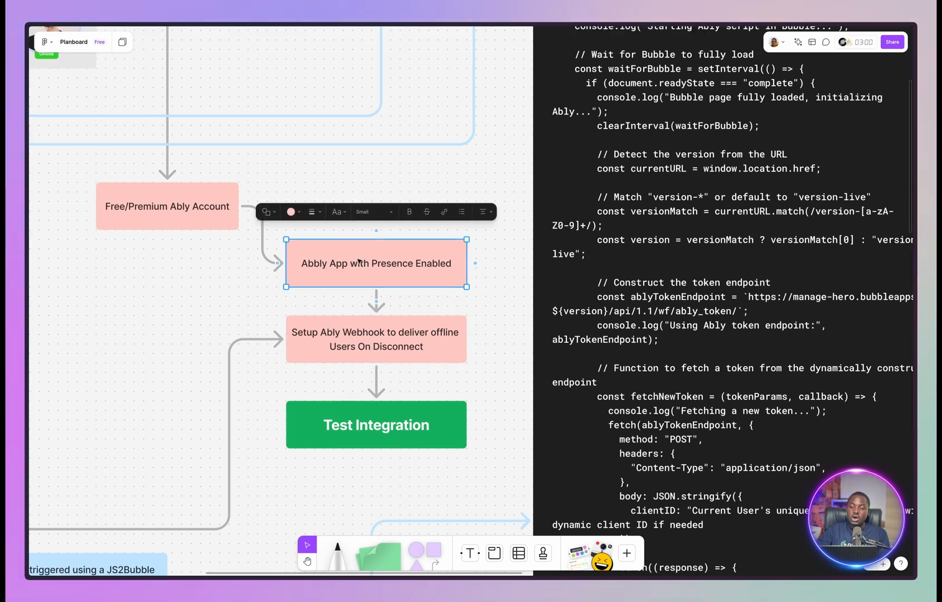
{"action": "scroll", "coordinate": [359, 260], "scroll_direction": "down", "scroll_amount": 3}
{"action": "scroll", "coordinate": [359, 260], "scroll_direction": "down", "scroll_amount": 3}
{"action": "scroll", "coordinate": [360, 260], "scroll_direction": "right", "scroll_amount": 3}
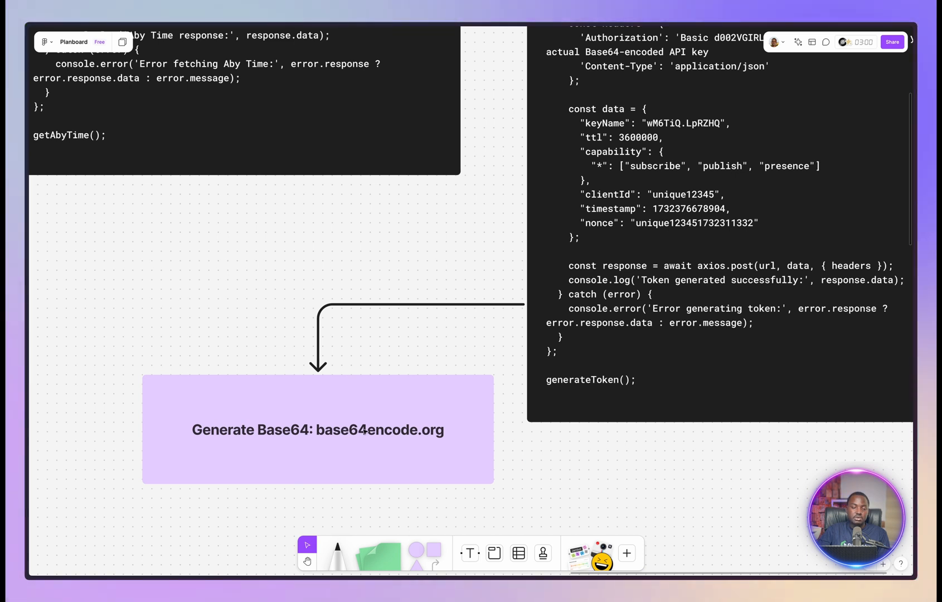
{"action": "mouse_move", "coordinate": [26, 341]}
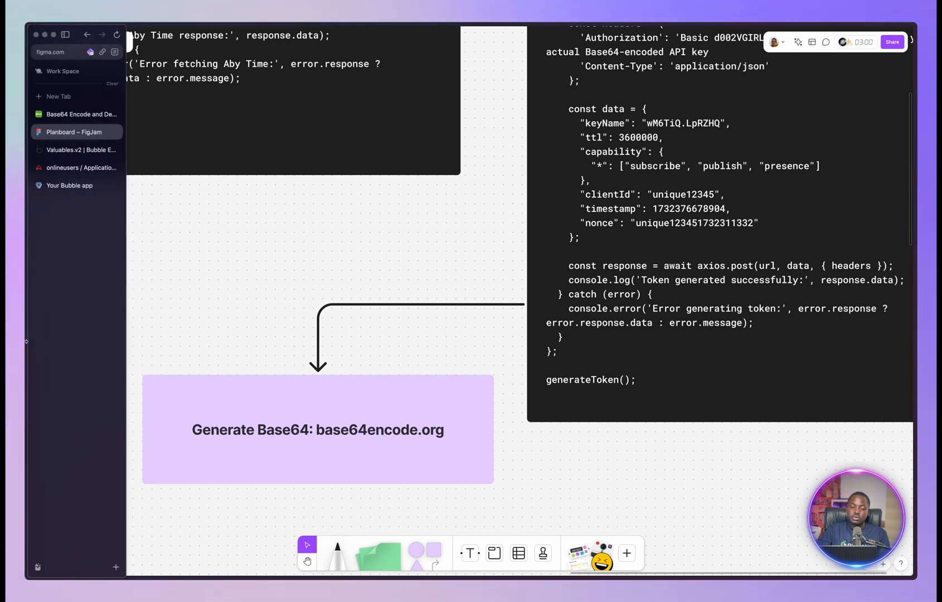
{"action": "left_click", "coordinate": [59, 168]}
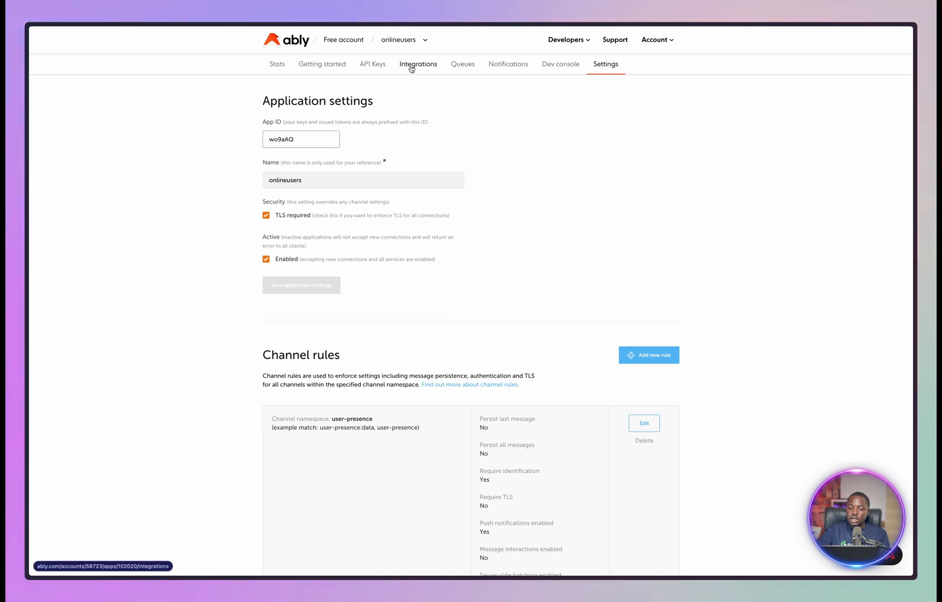
Copy the Root API key from the onlineusers app's API Keys page.
{"action": "left_click", "coordinate": [382, 66]}
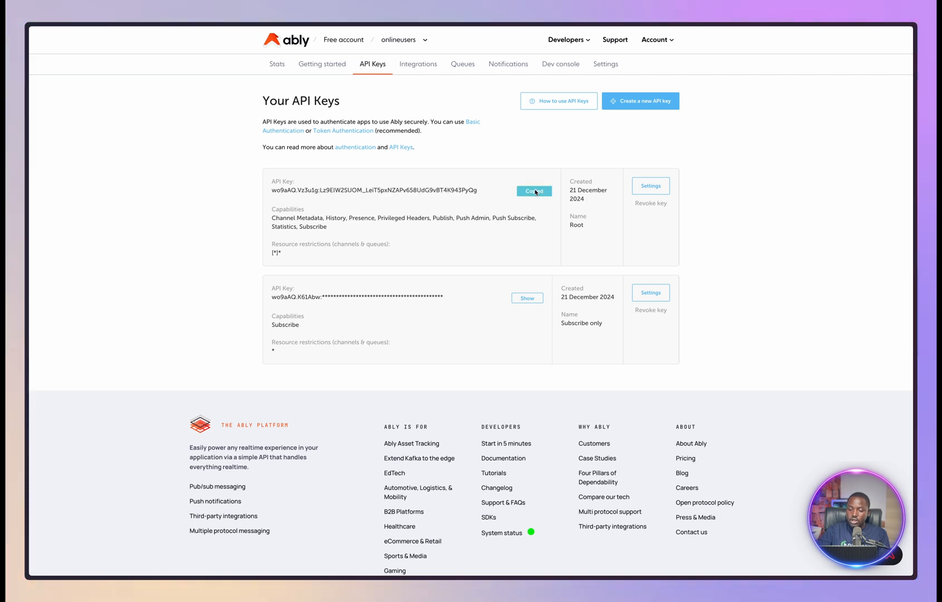
{"action": "mouse_move", "coordinate": [26, 218]}
{"action": "left_click", "coordinate": [61, 115]}
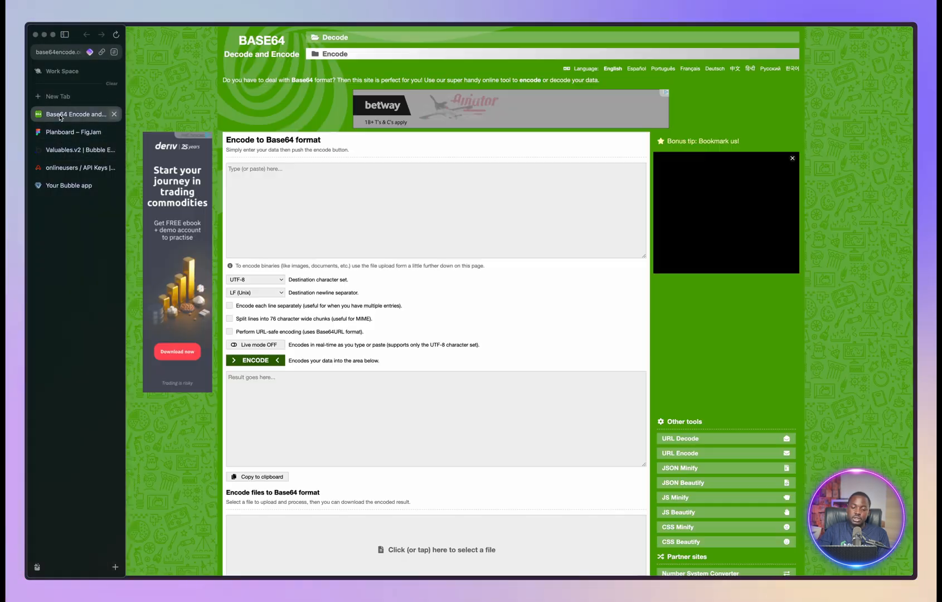
Base64-encode the pasted Root API key and copy the encoded string.
{"action": "left_click", "coordinate": [268, 195]}
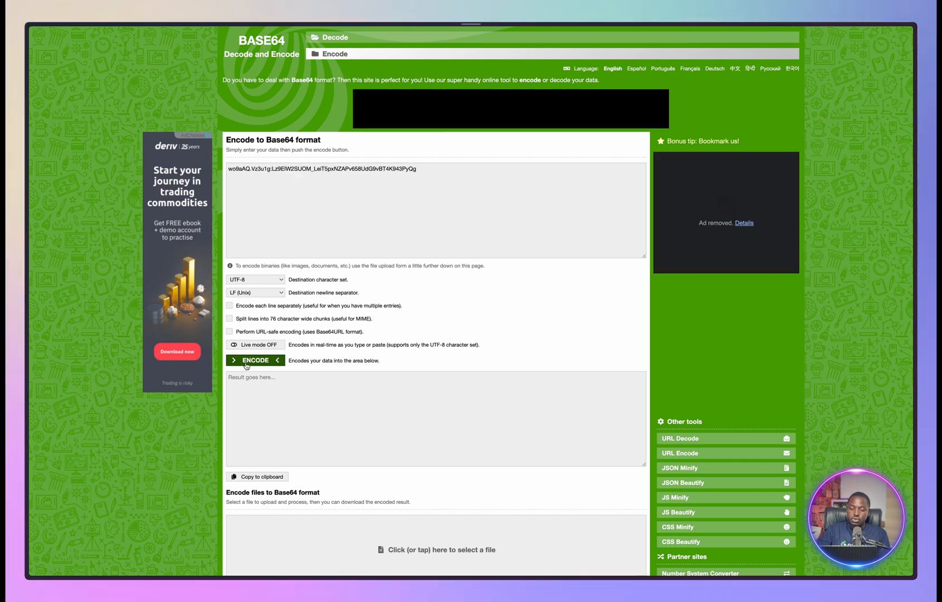
{"action": "left_click", "coordinate": [246, 362]}
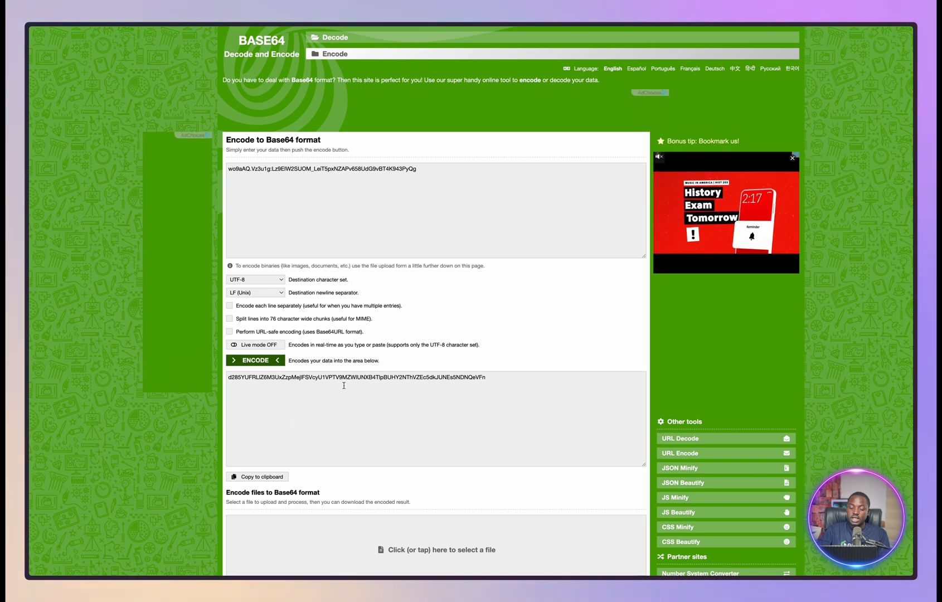
{"action": "left_click", "coordinate": [253, 477]}
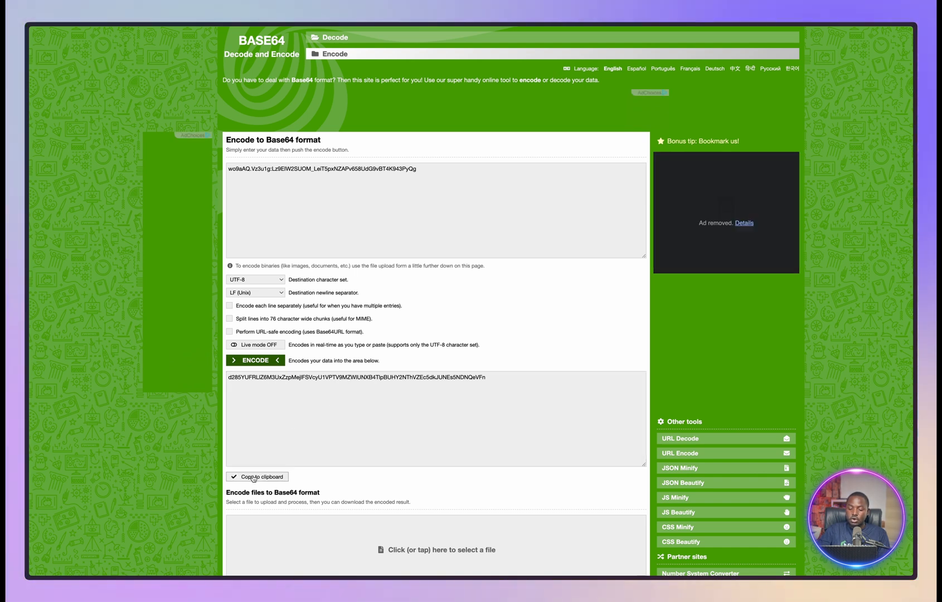
Append the Base64-encoded key after 'Basic' in the Authorization header value.
{"action": "left_click", "coordinate": [68, 150]}
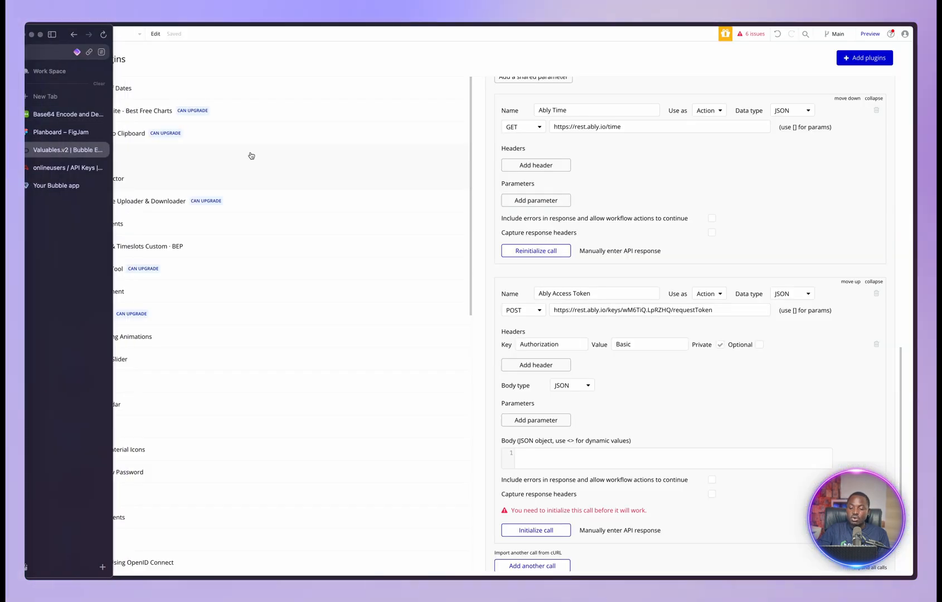
{"action": "left_click", "coordinate": [655, 339]}
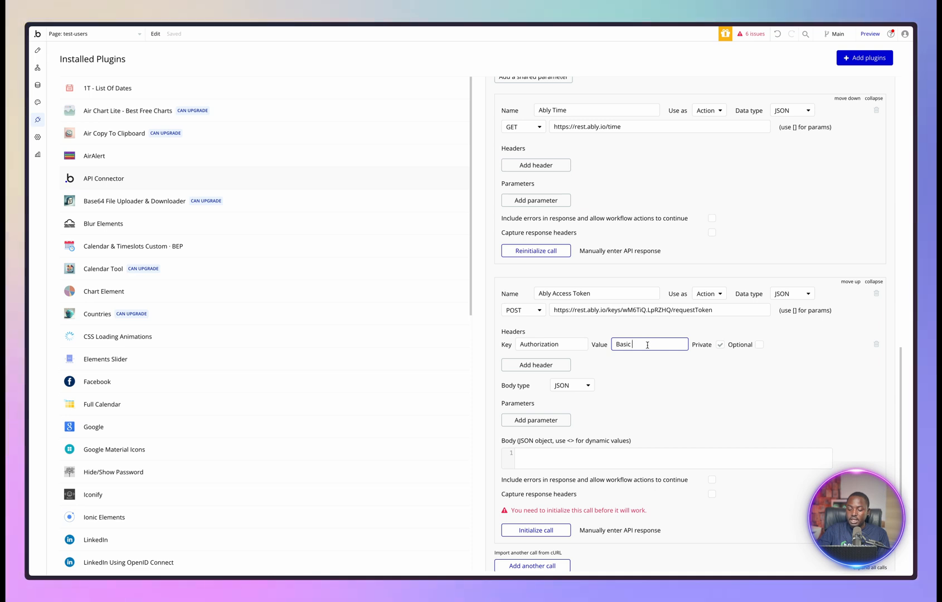
{"action": "key", "text": "super+v"}
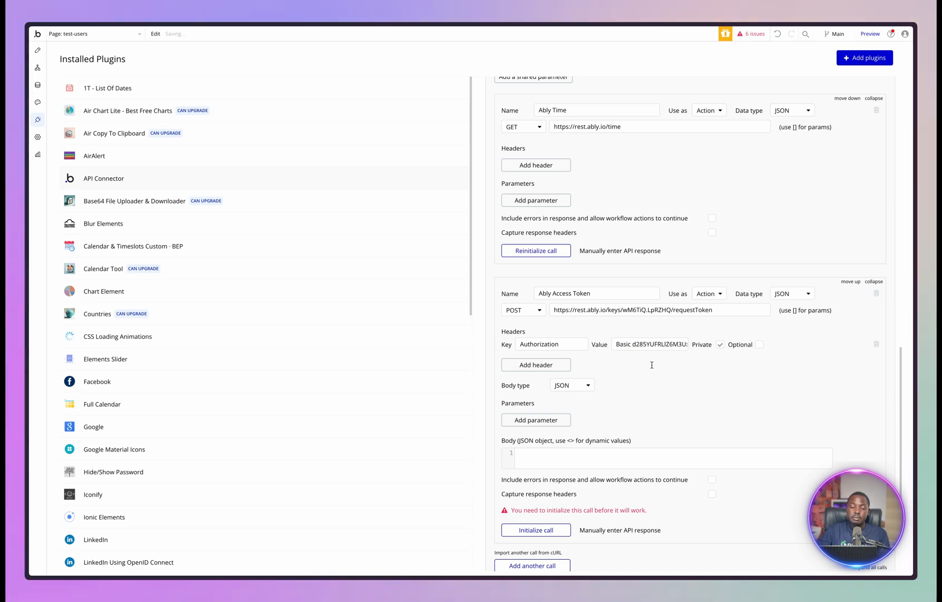
Copy the Content-Type header name from the FigJam access-token code.
{"action": "mouse_move", "coordinate": [26, 212]}
{"action": "left_click", "coordinate": [59, 130]}
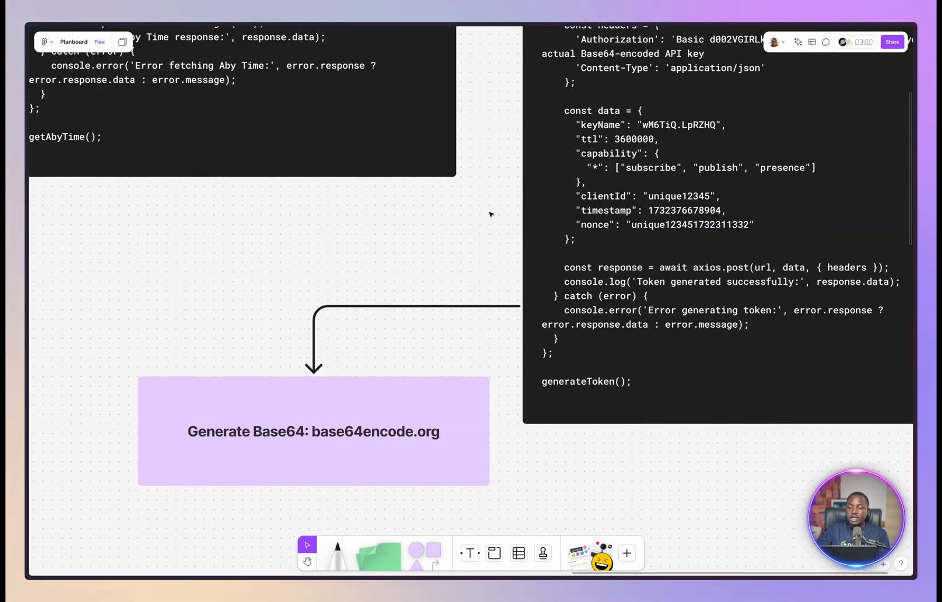
{"action": "scroll", "coordinate": [490, 212], "scroll_direction": "right", "scroll_amount": 5}
{"action": "scroll", "coordinate": [489, 212], "scroll_direction": "up", "scroll_amount": 4}
{"action": "scroll", "coordinate": [490, 213], "scroll_direction": "up", "scroll_amount": 2}
{"action": "scroll", "coordinate": [490, 213], "scroll_direction": "right", "scroll_amount": 1}
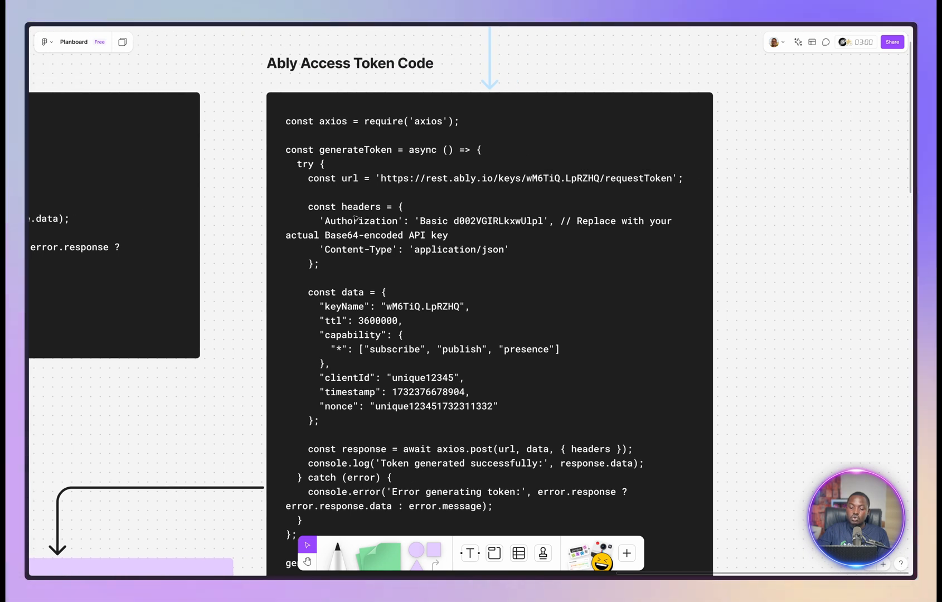
{"action": "left_click", "coordinate": [338, 254]}
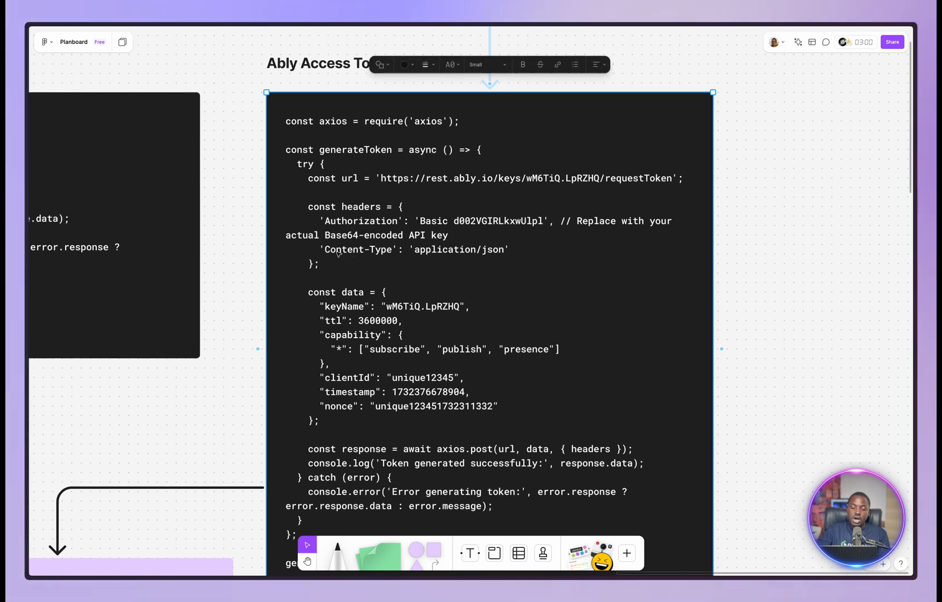
{"action": "left_click", "coordinate": [391, 252]}
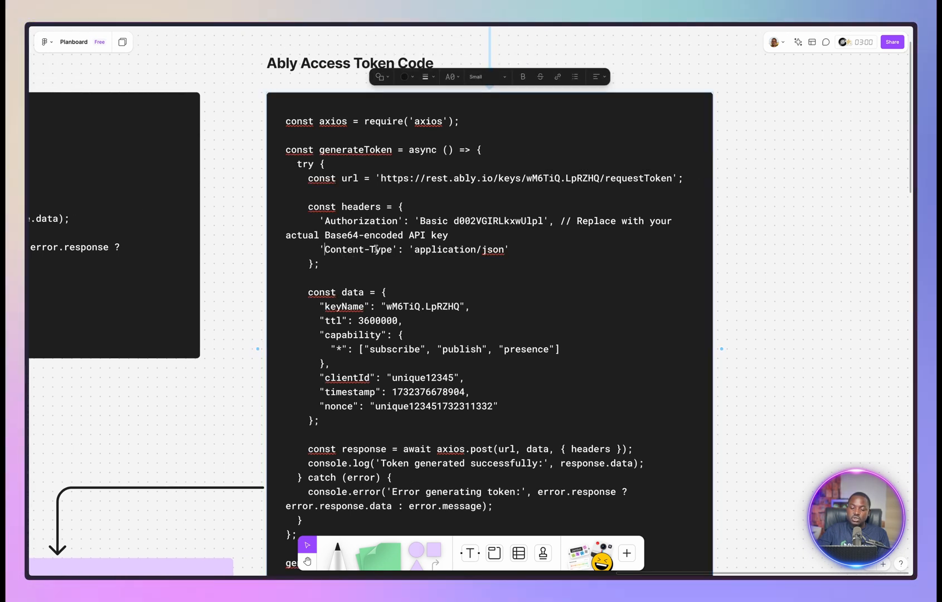
{"action": "double_click", "coordinate": [391, 252]}
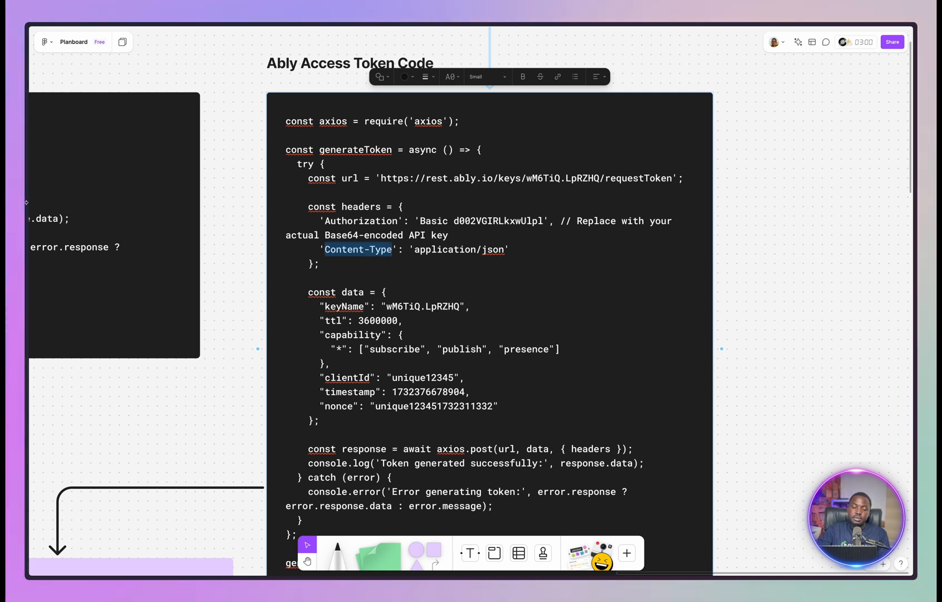
{"action": "mouse_move", "coordinate": [25, 202]}
{"action": "left_click", "coordinate": [67, 150]}
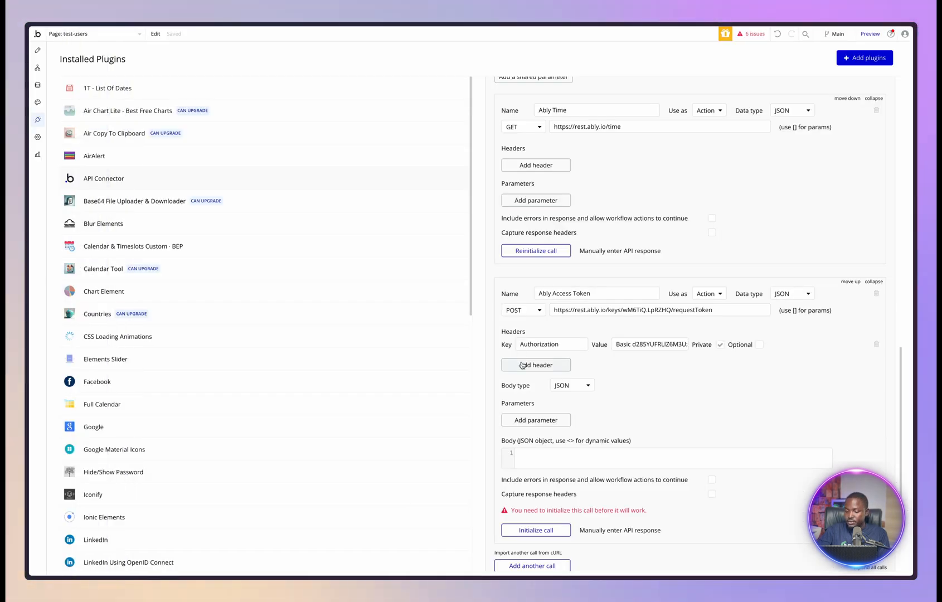
Add a second header, Content-Type, with the value application/json.
{"action": "left_click", "coordinate": [521, 365]}
{"action": "mouse_move", "coordinate": [26, 198]}
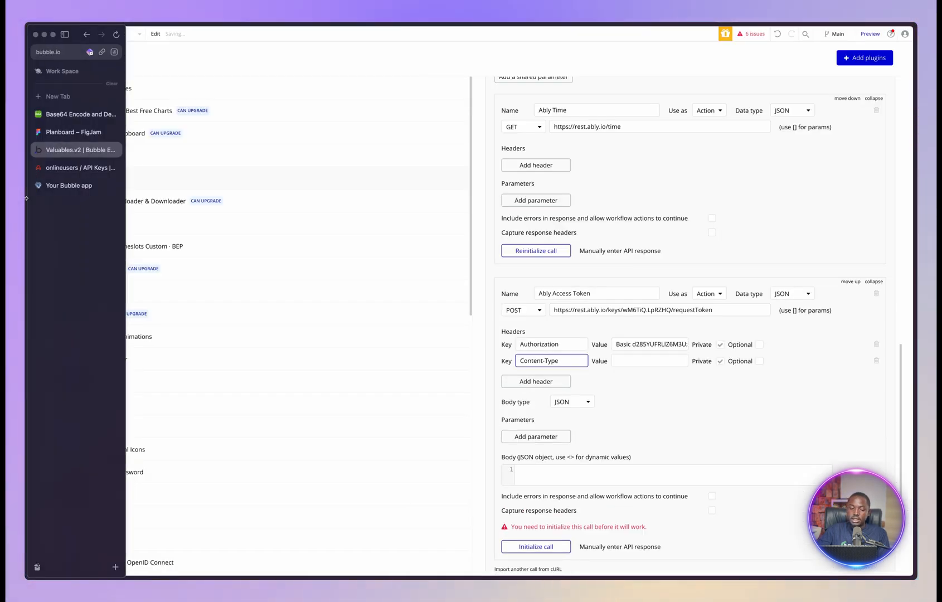
{"action": "left_click", "coordinate": [56, 132]}
{"action": "left_click", "coordinate": [415, 248]}
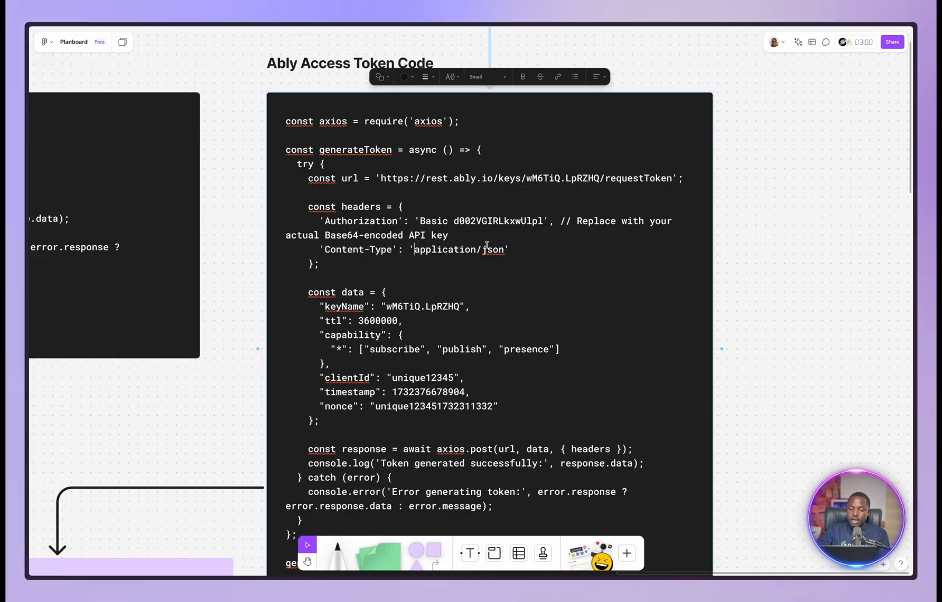
{"action": "left_click", "coordinate": [500, 250], "text": "shift"}
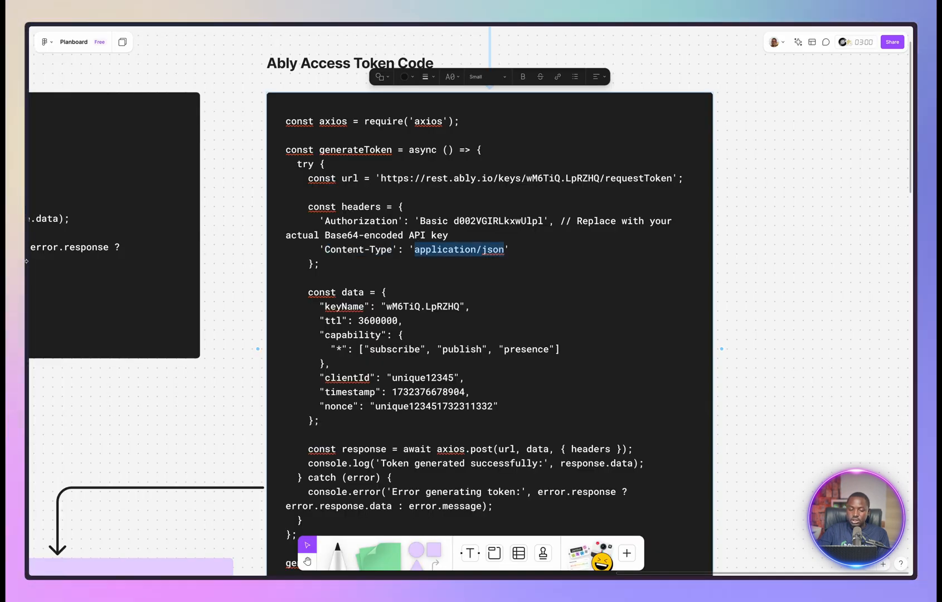
{"action": "left_click", "coordinate": [57, 185]}
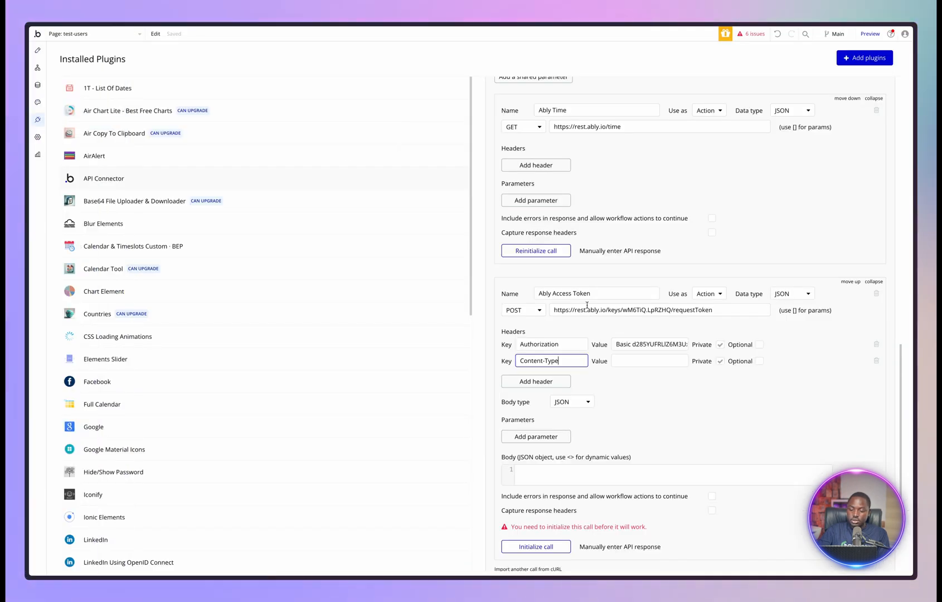
{"action": "left_click", "coordinate": [652, 359]}
{"action": "scroll", "coordinate": [665, 377], "scroll_direction": "down", "scroll_amount": 3}
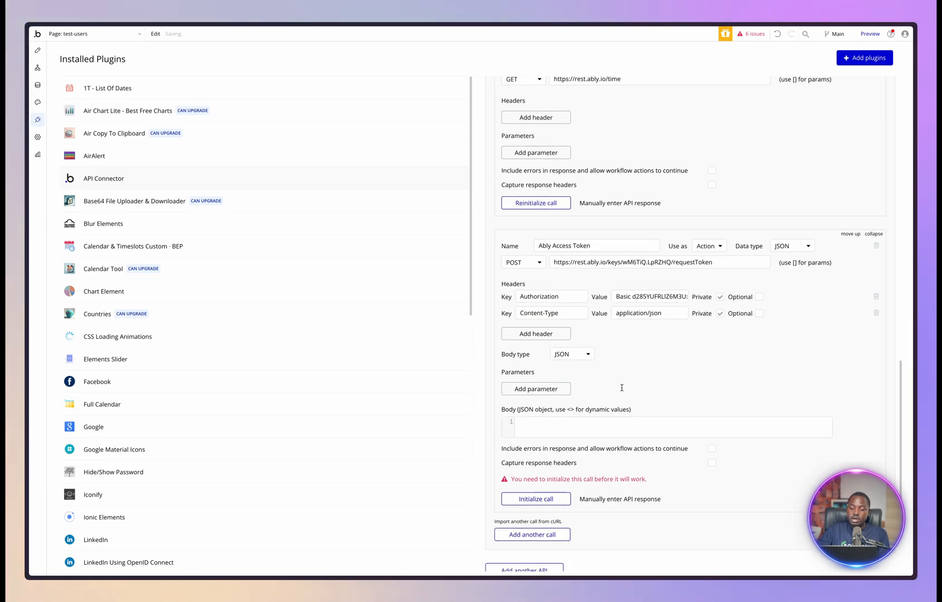
Copy the keyName field name from the FigJam token code.
{"action": "left_click", "coordinate": [49, 134]}
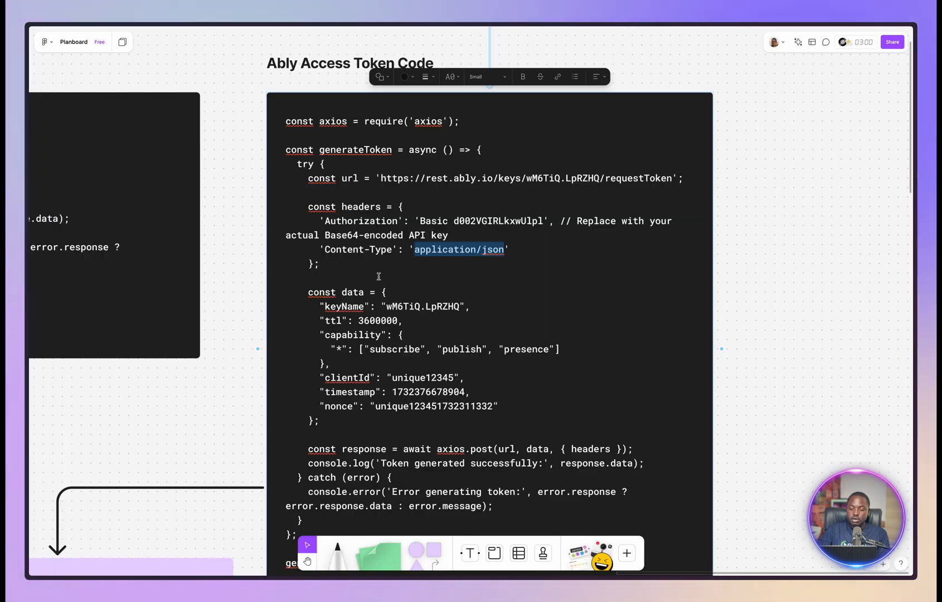
{"action": "scroll", "coordinate": [373, 274], "scroll_direction": "down", "scroll_amount": 4}
{"action": "scroll", "coordinate": [373, 274], "scroll_direction": "right", "scroll_amount": 1}
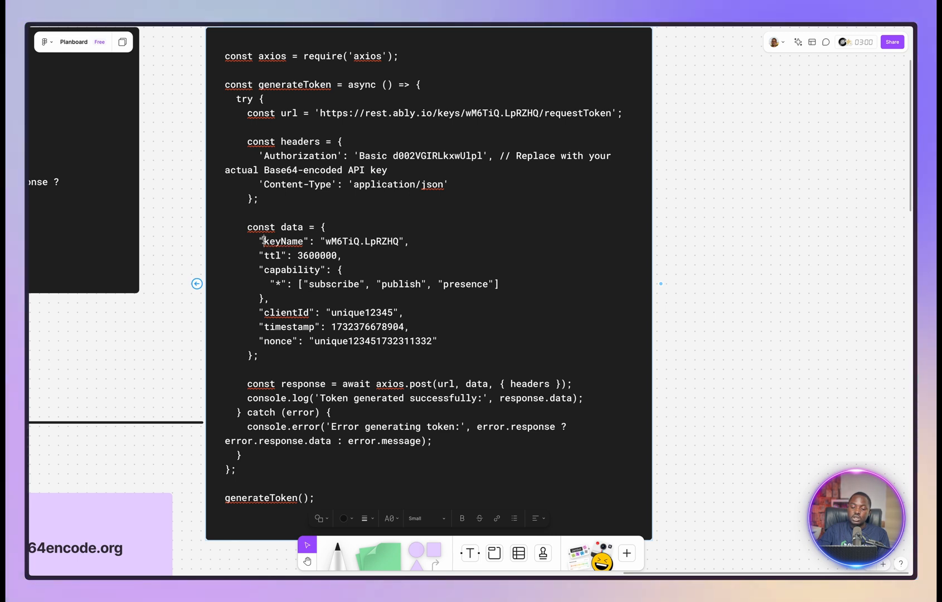
{"action": "double_click", "coordinate": [303, 241]}
{"action": "key", "text": "ctrl+c"}
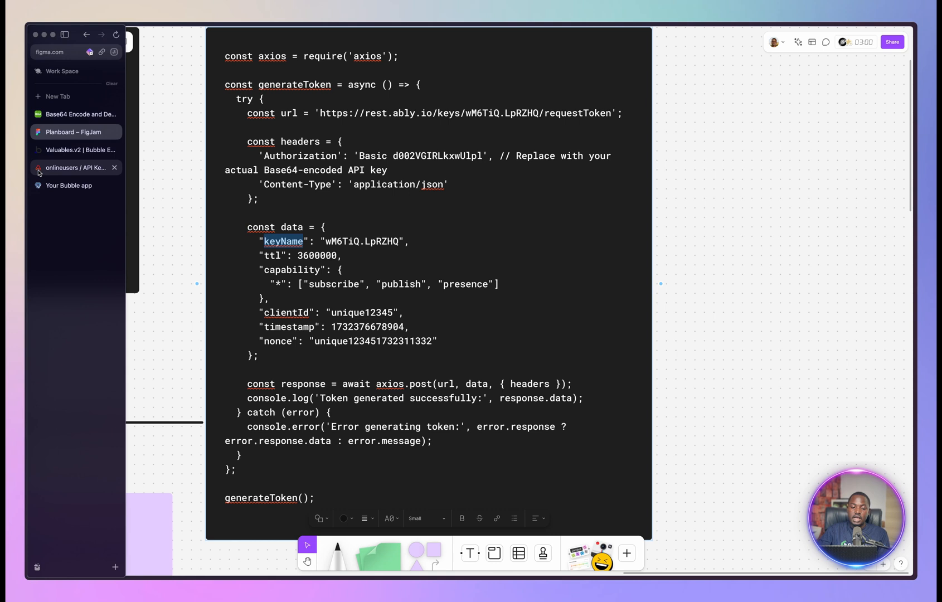
{"action": "left_click", "coordinate": [53, 149]}
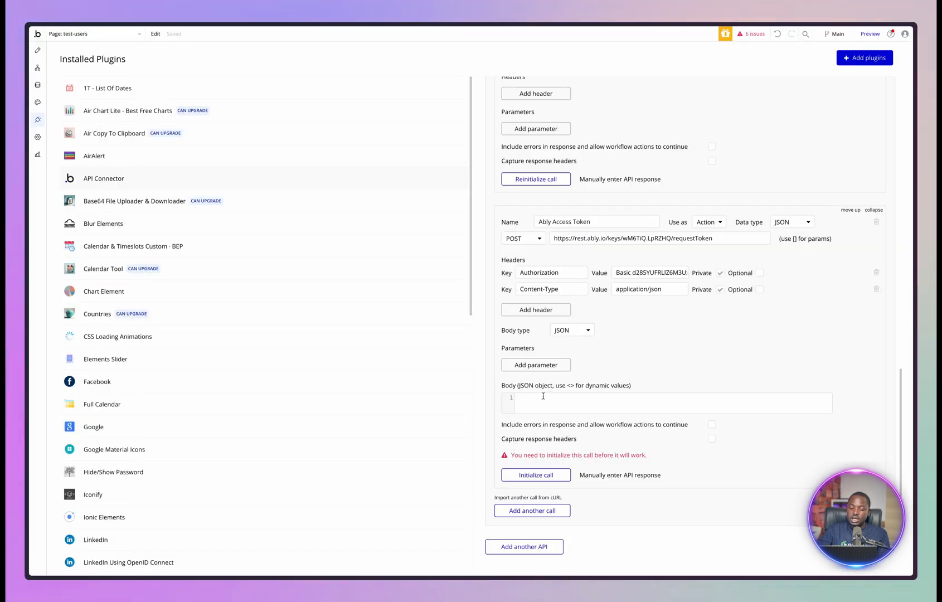
Add keyName and ttl parameters to the Ably Access Token call, names copied from FigJam.
{"action": "left_click", "coordinate": [528, 360]}
{"action": "left_click", "coordinate": [529, 359]}
{"action": "key", "text": "ctrl+v"}
{"action": "scroll", "coordinate": [536, 362], "scroll_direction": "down", "scroll_amount": 1}
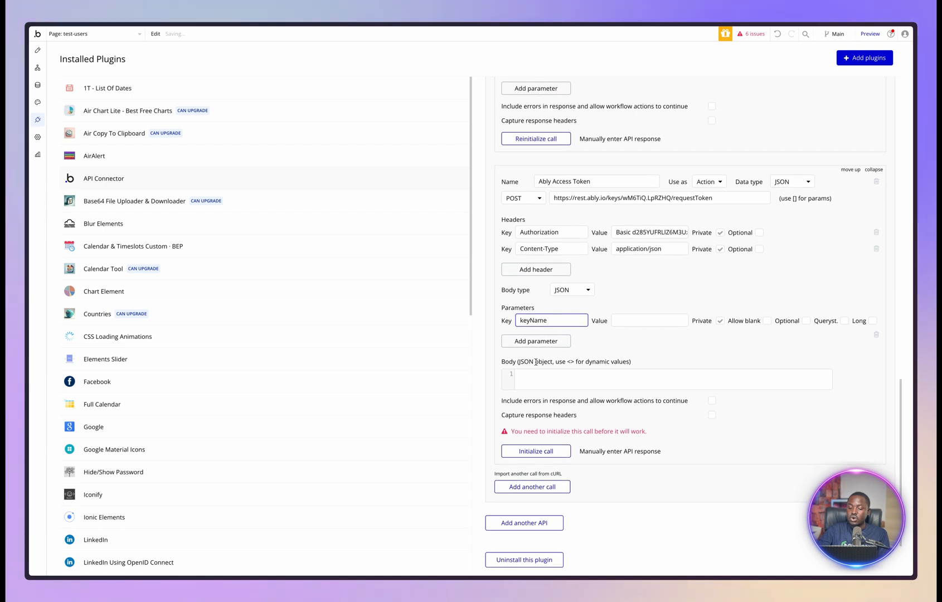
{"action": "mouse_move", "coordinate": [36, 106]}
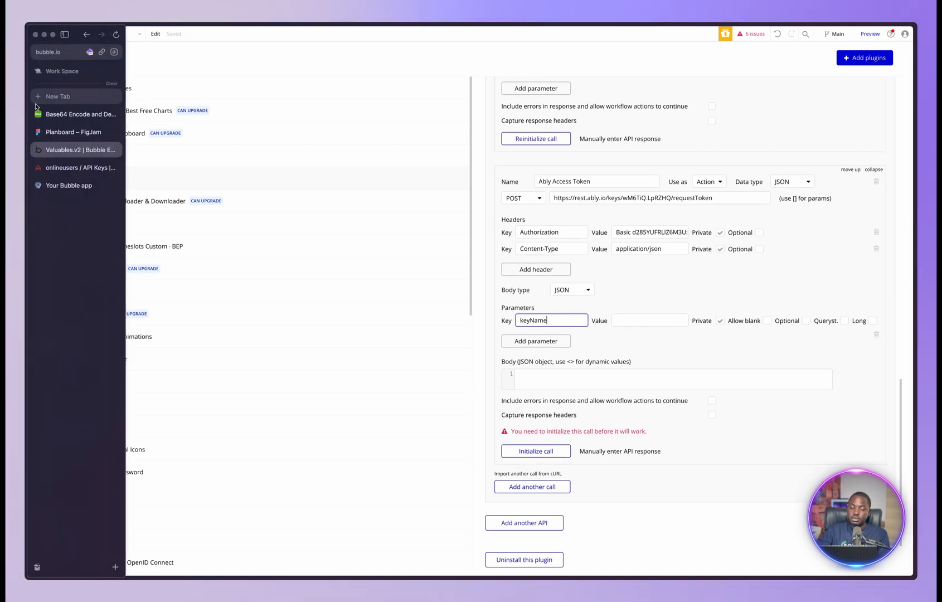
{"action": "left_click", "coordinate": [61, 133]}
{"action": "double_click", "coordinate": [269, 256]}
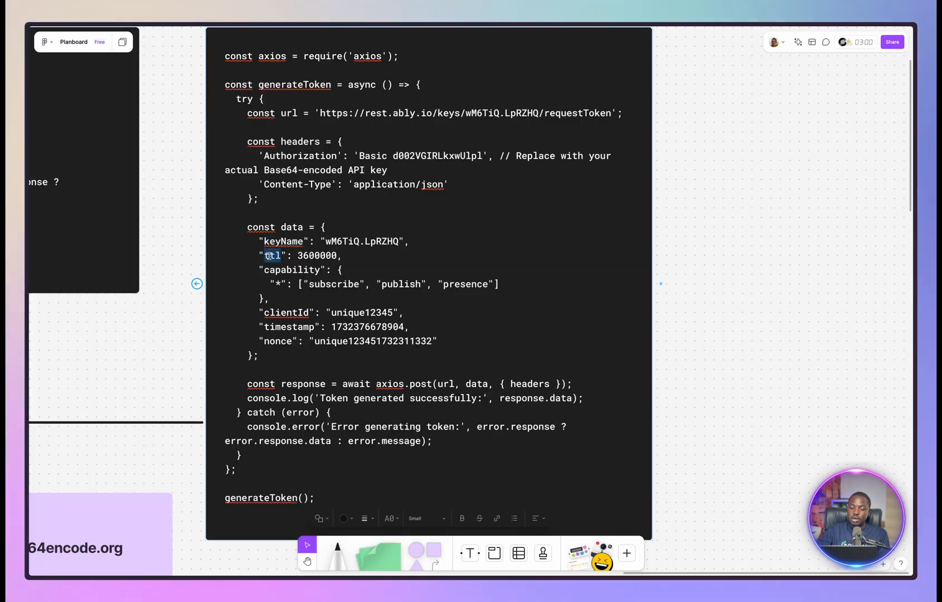
{"action": "left_click", "coordinate": [61, 149]}
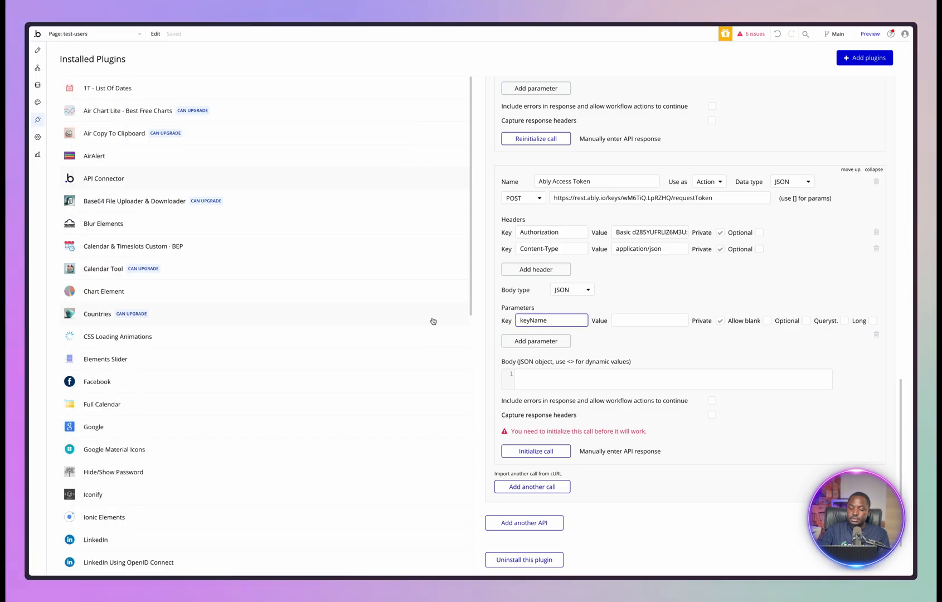
{"action": "left_click", "coordinate": [534, 340]}
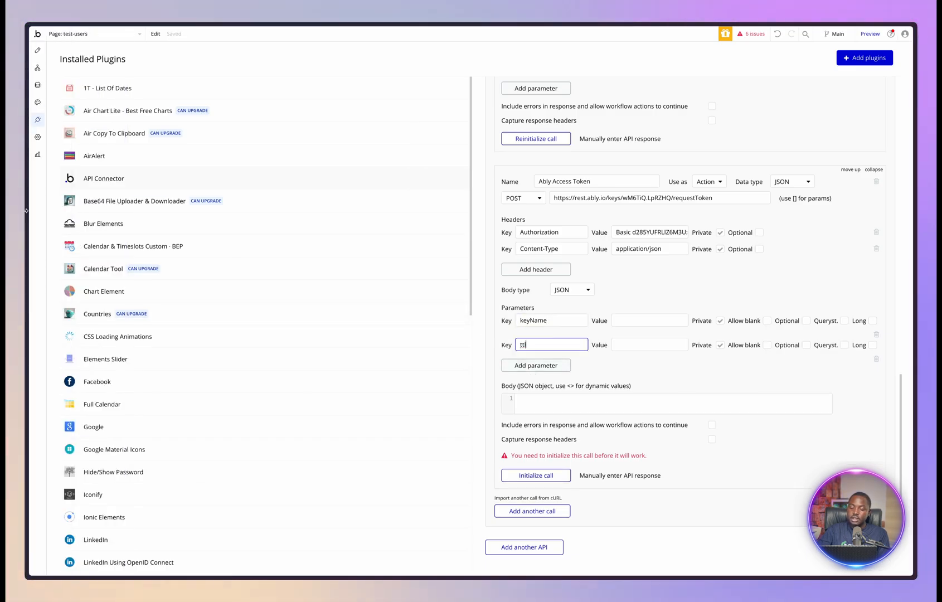
{"action": "mouse_move", "coordinate": [26, 211]}
{"action": "left_click", "coordinate": [61, 131]}
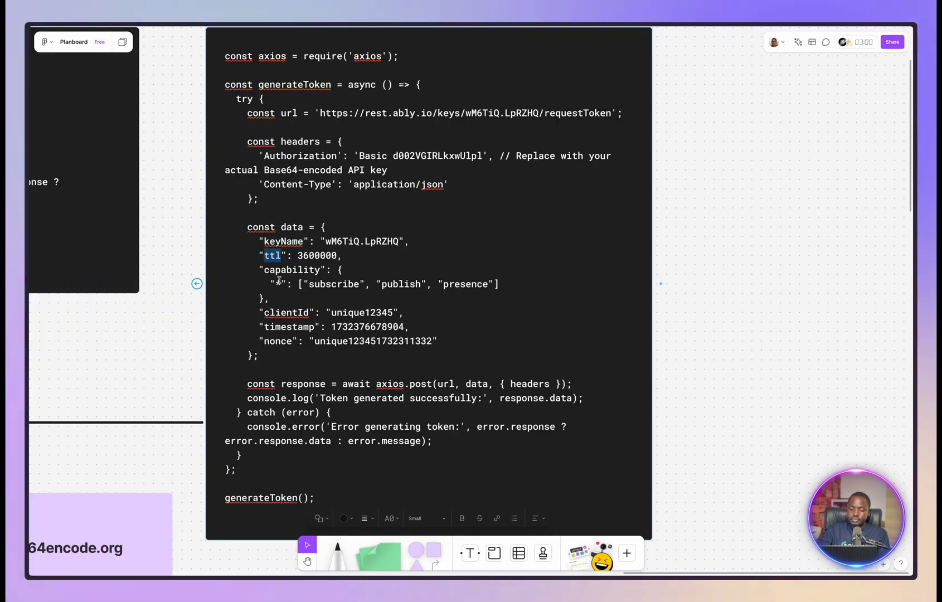
{"action": "double_click", "coordinate": [282, 269]}
{"action": "mouse_move", "coordinate": [42, 166]}
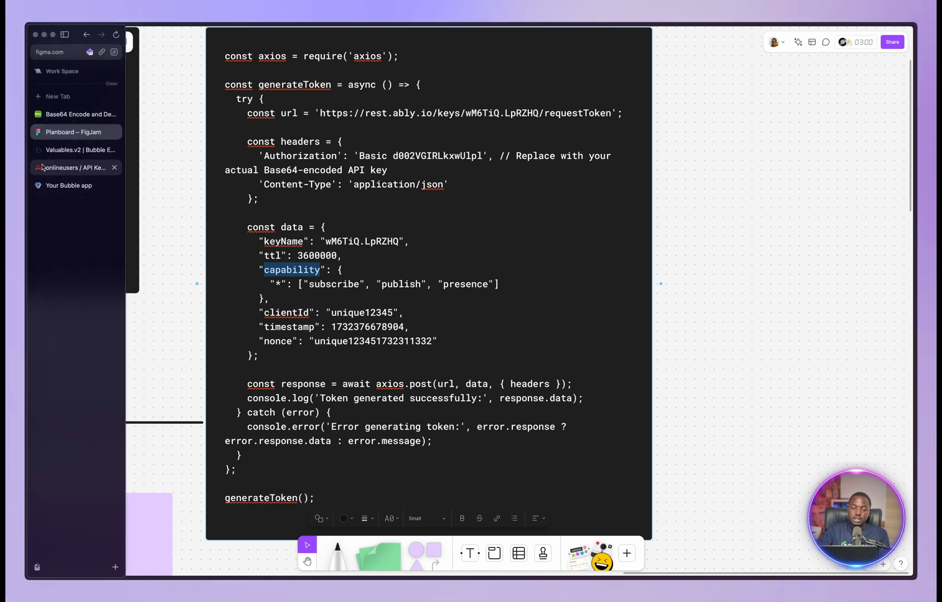
{"action": "left_click", "coordinate": [62, 150]}
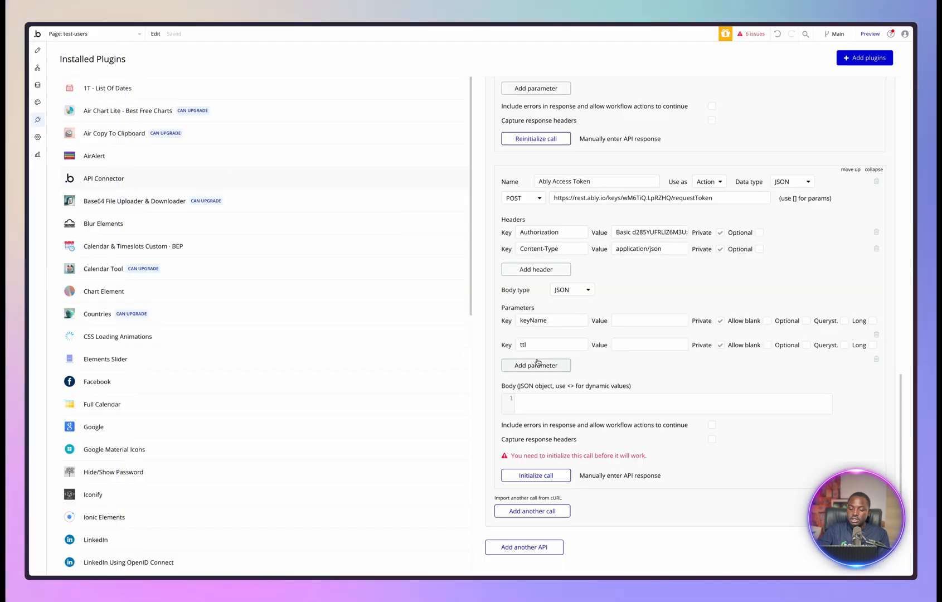
Add capability and clientId parameters using names copied from the FigJam code.
{"action": "left_click", "coordinate": [536, 365]}
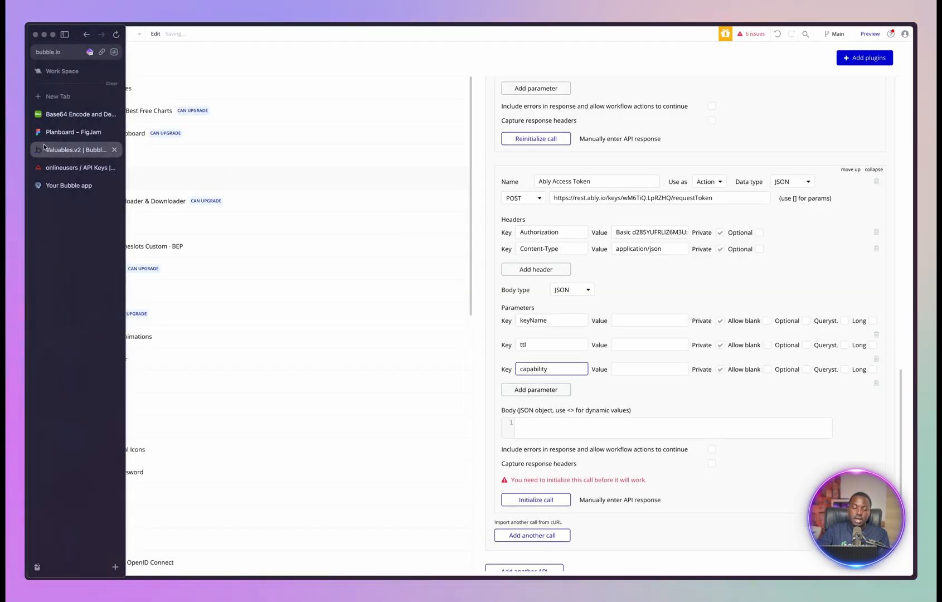
{"action": "left_click", "coordinate": [56, 132]}
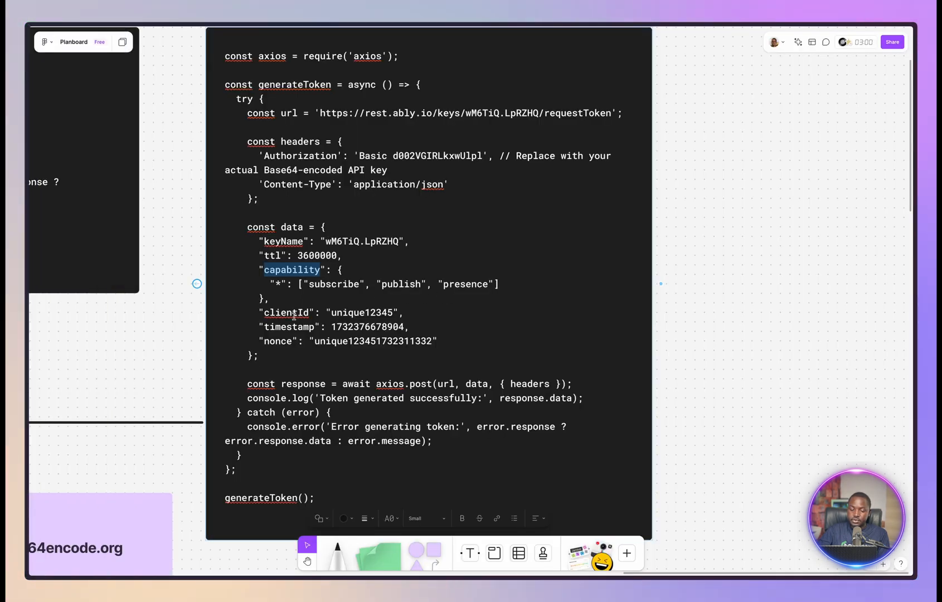
{"action": "double_click", "coordinate": [294, 313]}
{"action": "key", "text": "super+c"}
{"action": "mouse_move", "coordinate": [57, 192]}
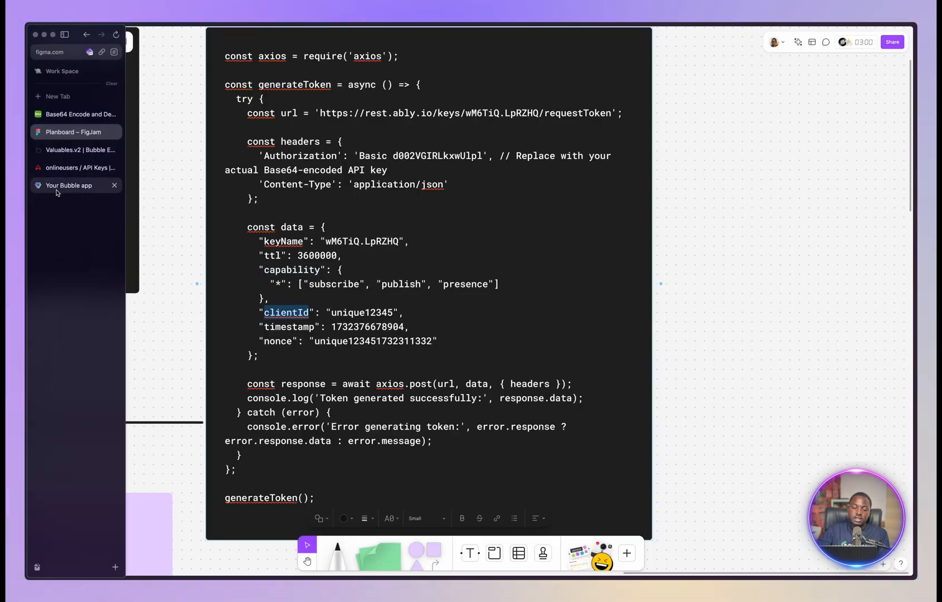
{"action": "left_click", "coordinate": [52, 156]}
{"action": "left_click", "coordinate": [536, 389]}
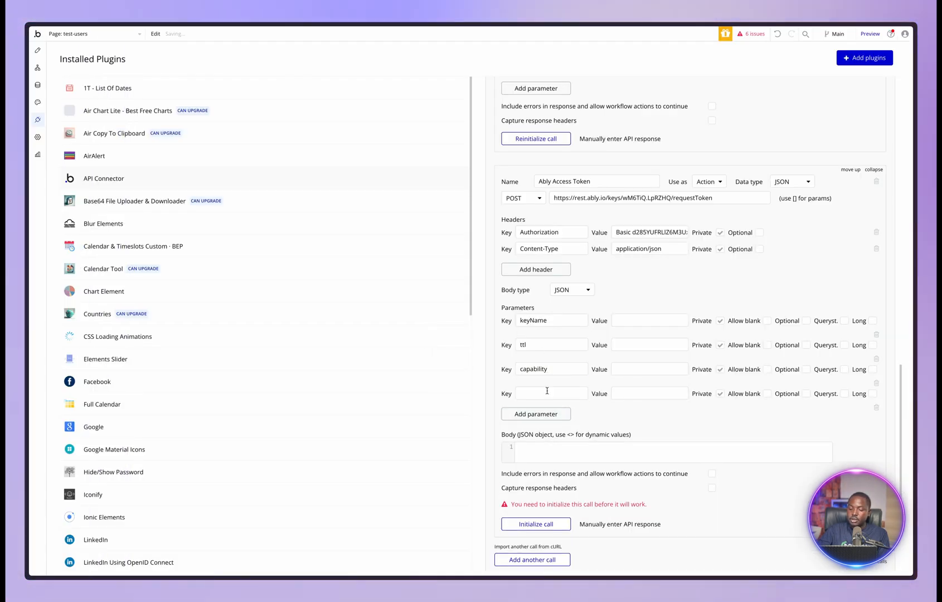
{"action": "key", "text": "super+v"}
{"action": "mouse_move", "coordinate": [35, 163]}
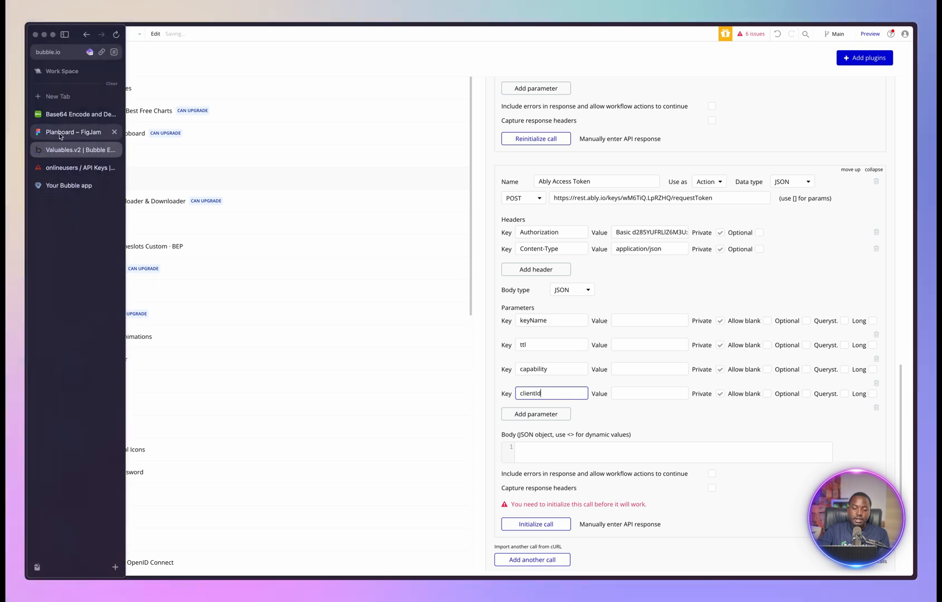
{"action": "left_click", "coordinate": [60, 136]}
{"action": "double_click", "coordinate": [281, 326]}
{"action": "key", "text": "super+c"}
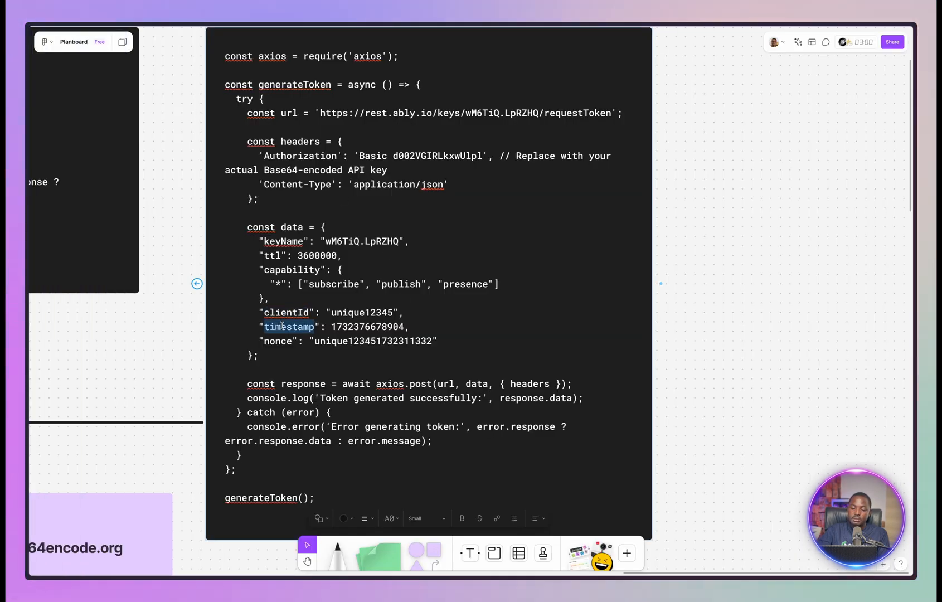
{"action": "mouse_move", "coordinate": [31, 167]}
{"action": "left_click", "coordinate": [82, 152]}
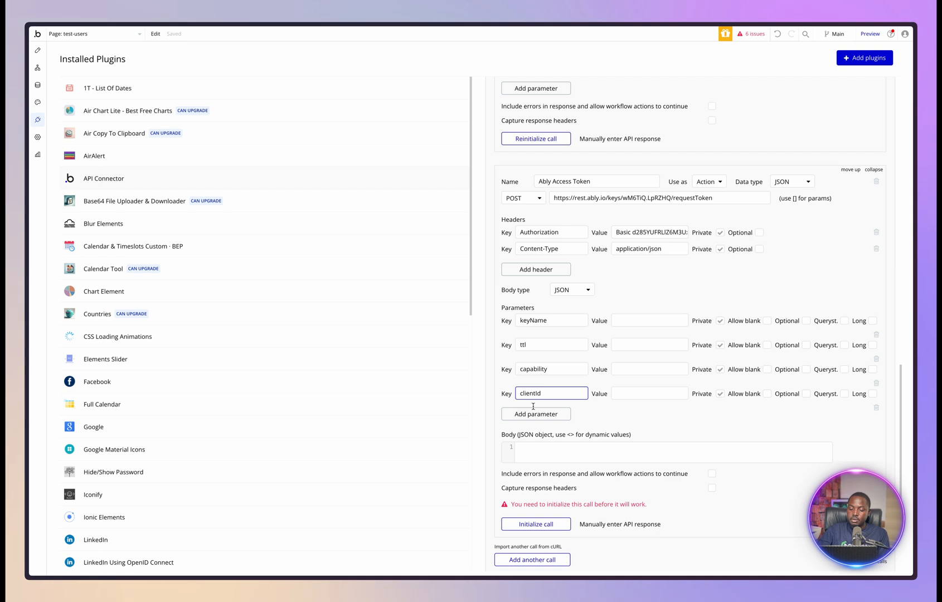
Add timestamp and nonce parameters, and make clientId and timestamp not private.
{"action": "left_click", "coordinate": [535, 413]}
{"action": "key", "text": "super+v"}
{"action": "mouse_move", "coordinate": [26, 224]}
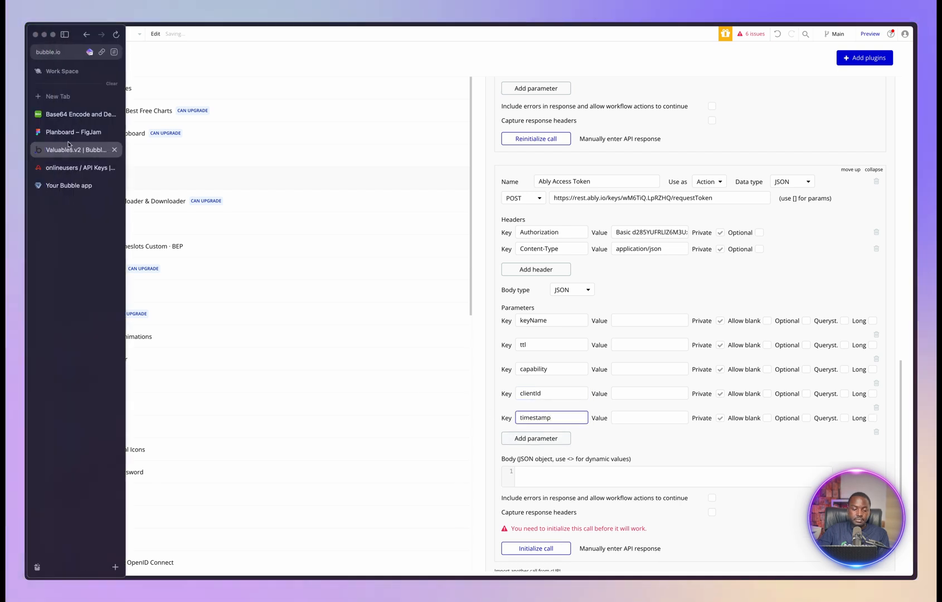
{"action": "left_click", "coordinate": [61, 131]}
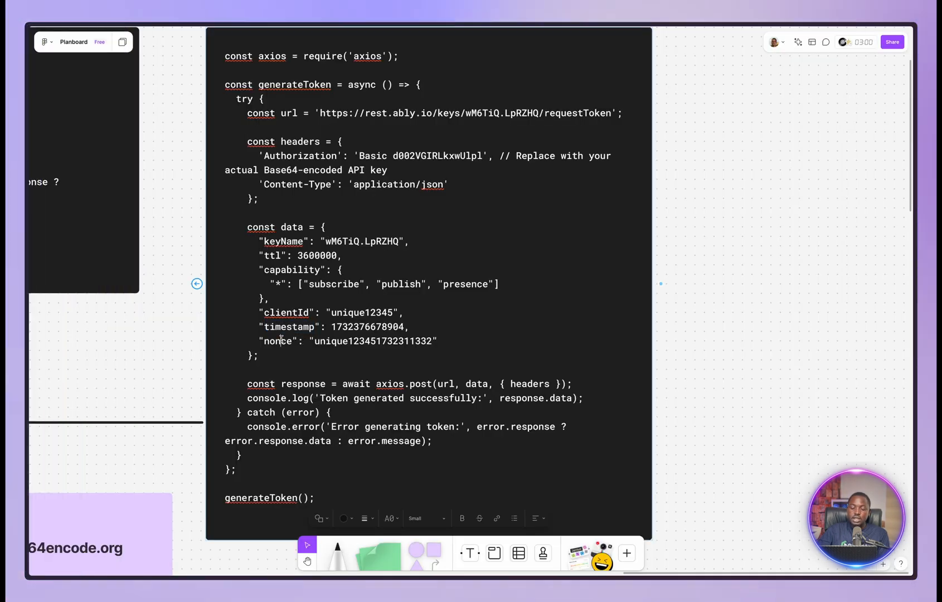
{"action": "mouse_move", "coordinate": [28, 223]}
{"action": "left_click", "coordinate": [82, 148]}
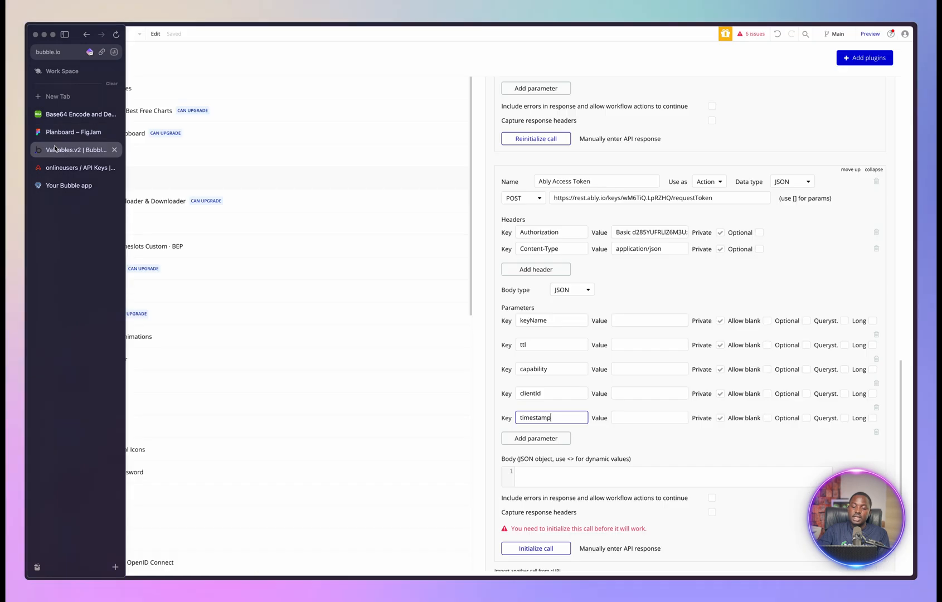
{"action": "left_click", "coordinate": [521, 437]}
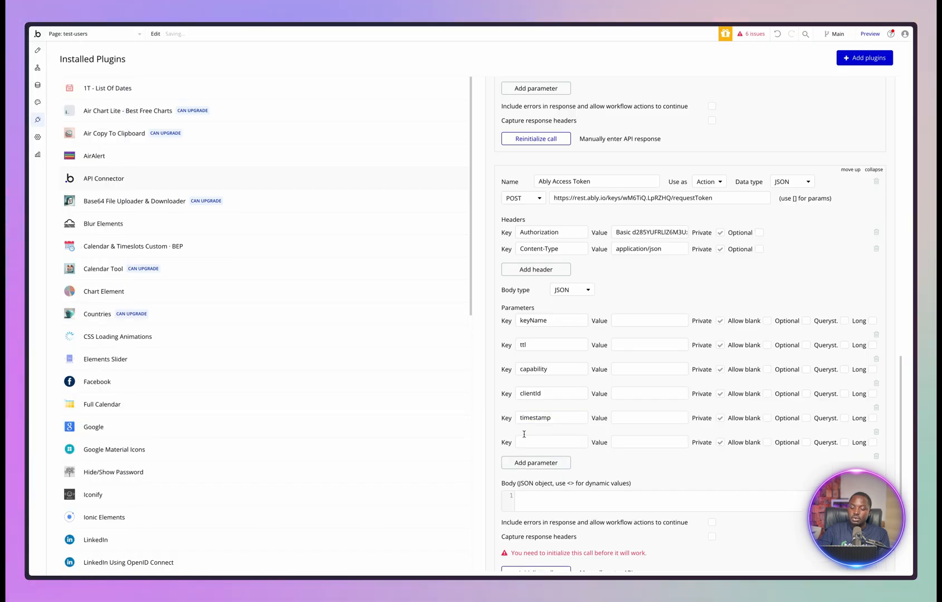
{"action": "left_click", "coordinate": [525, 440]}
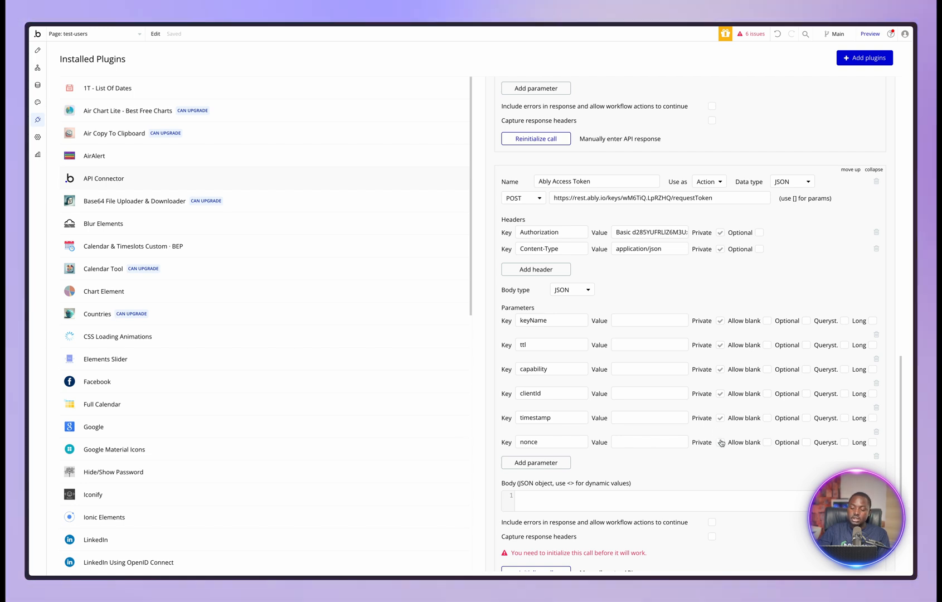
{"action": "left_click", "coordinate": [720, 418]}
{"action": "left_click", "coordinate": [720, 393]}
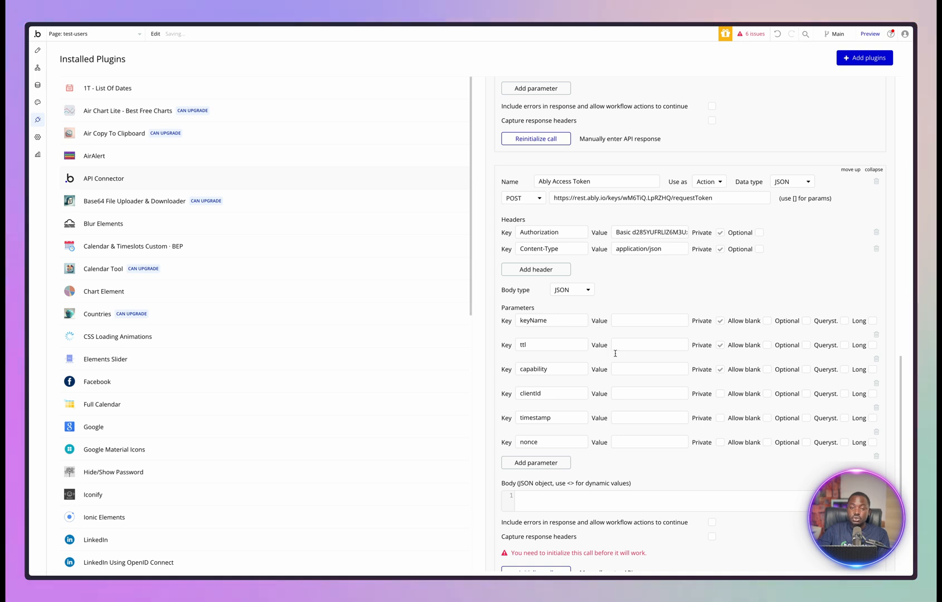
Copy the Root API key's name from Ably's API Keys page into the keyName value.
{"action": "mouse_move", "coordinate": [29, 168]}
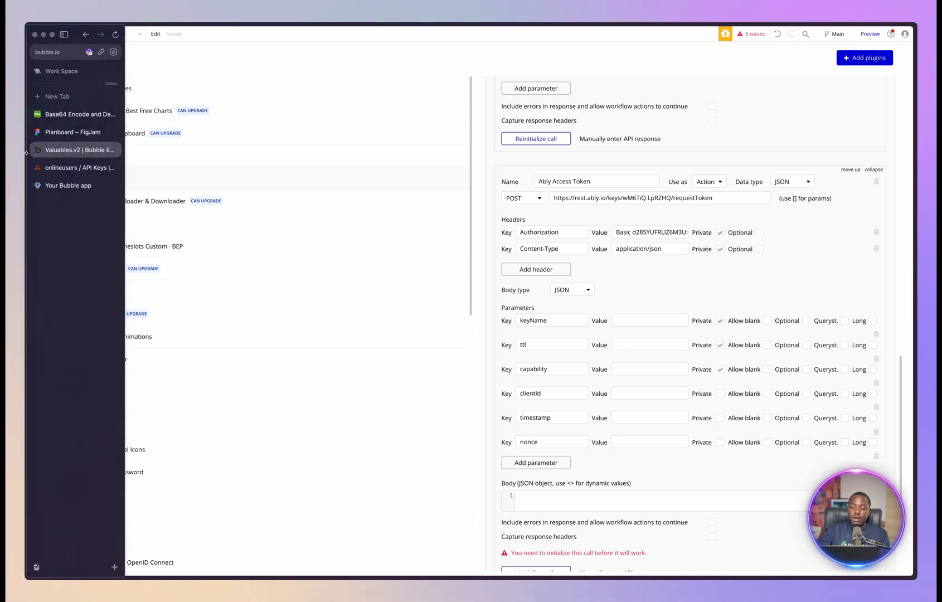
{"action": "left_click", "coordinate": [77, 134]}
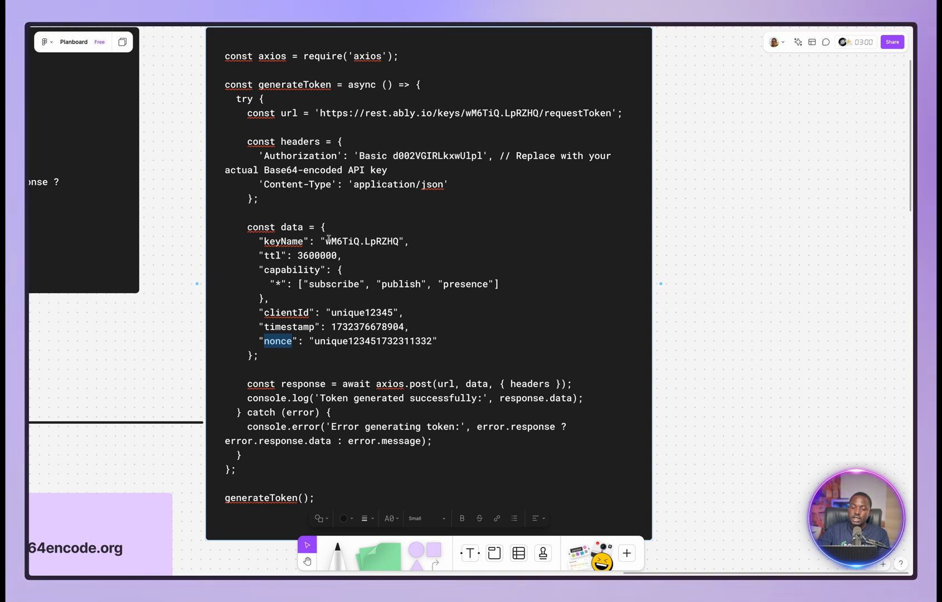
{"action": "left_click", "coordinate": [56, 168]}
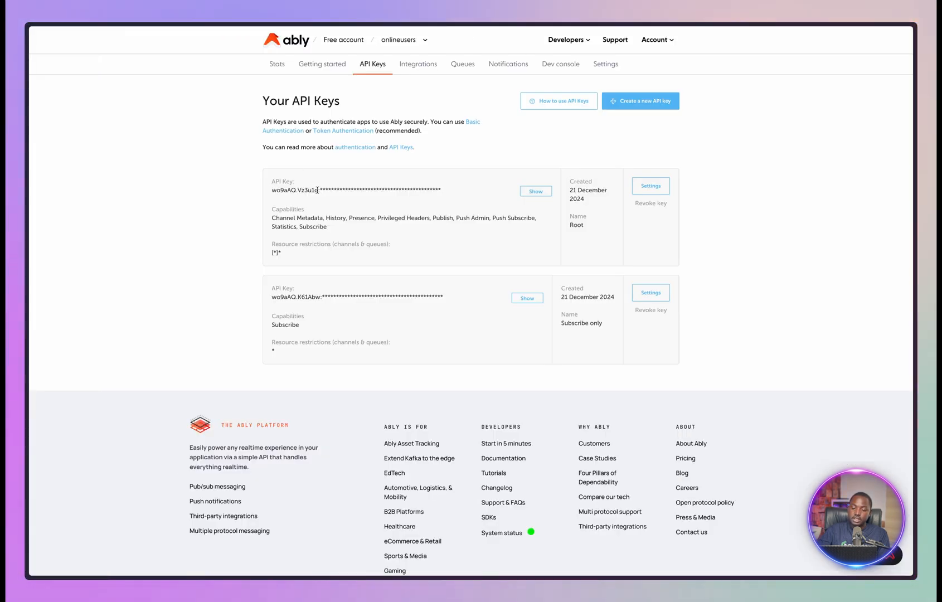
{"action": "left_click_drag", "start_coordinate": [318, 190], "coordinate": [299, 190]}
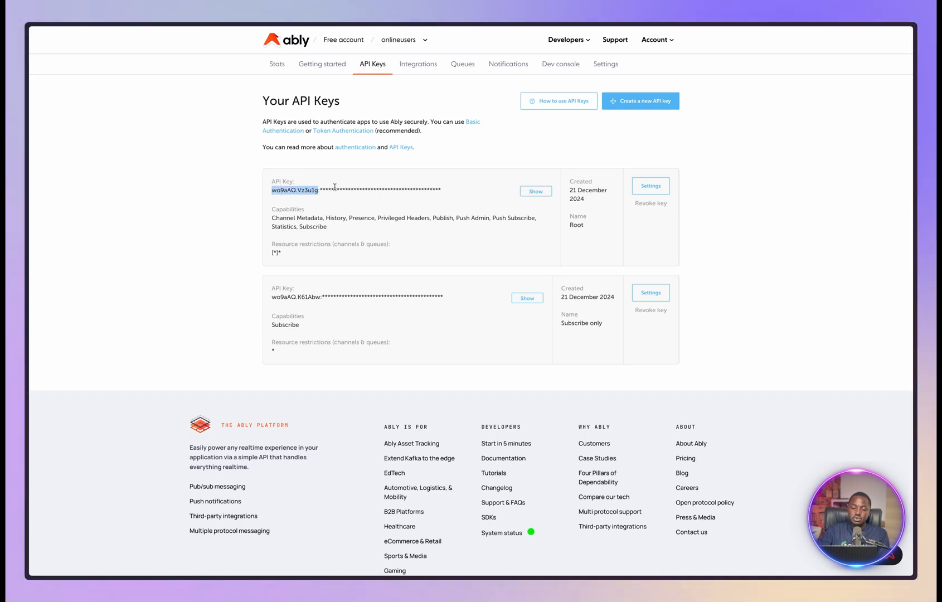
{"action": "left_click", "coordinate": [84, 149]}
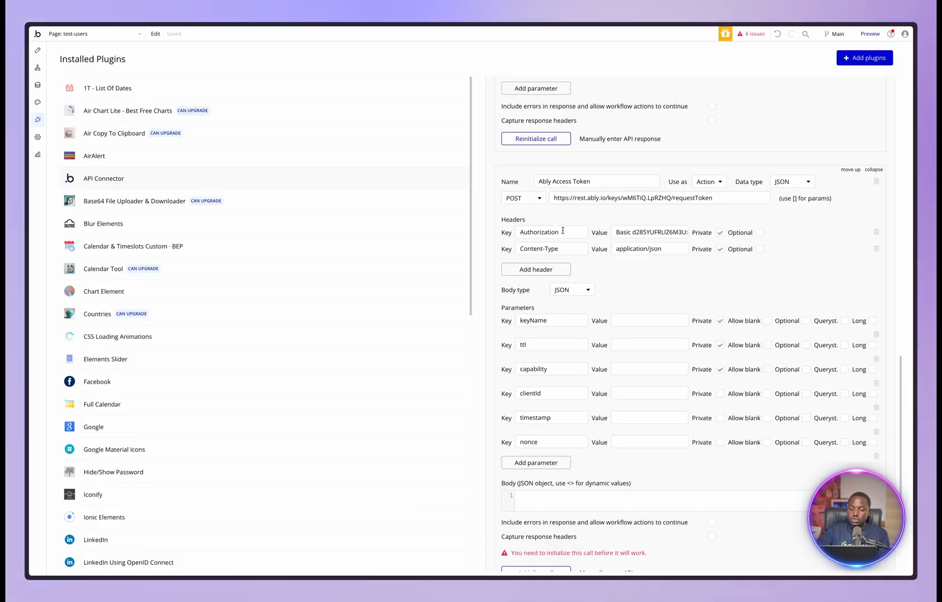
{"action": "left_click", "coordinate": [633, 317]}
{"action": "mouse_move", "coordinate": [53, 206]}
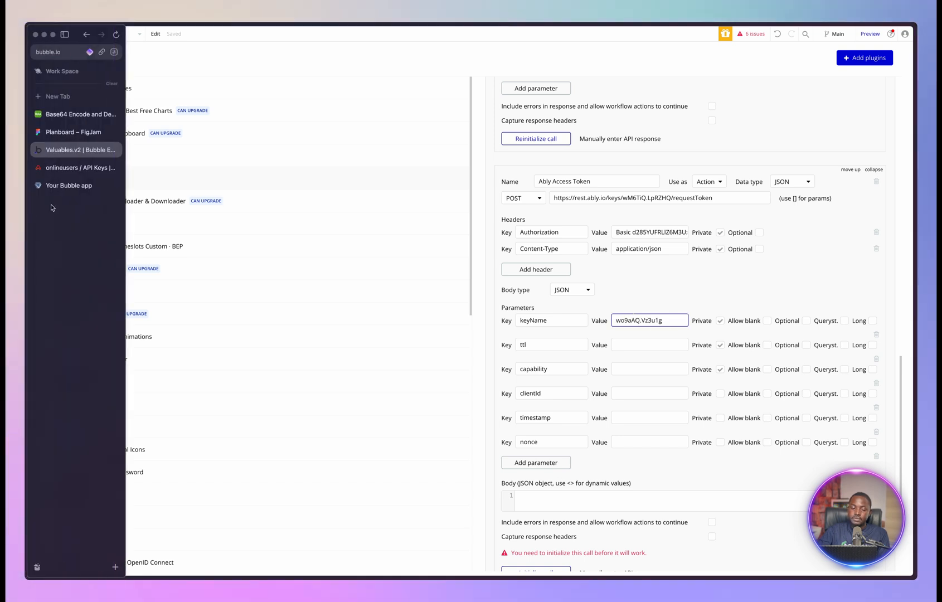
{"action": "left_click", "coordinate": [59, 132]}
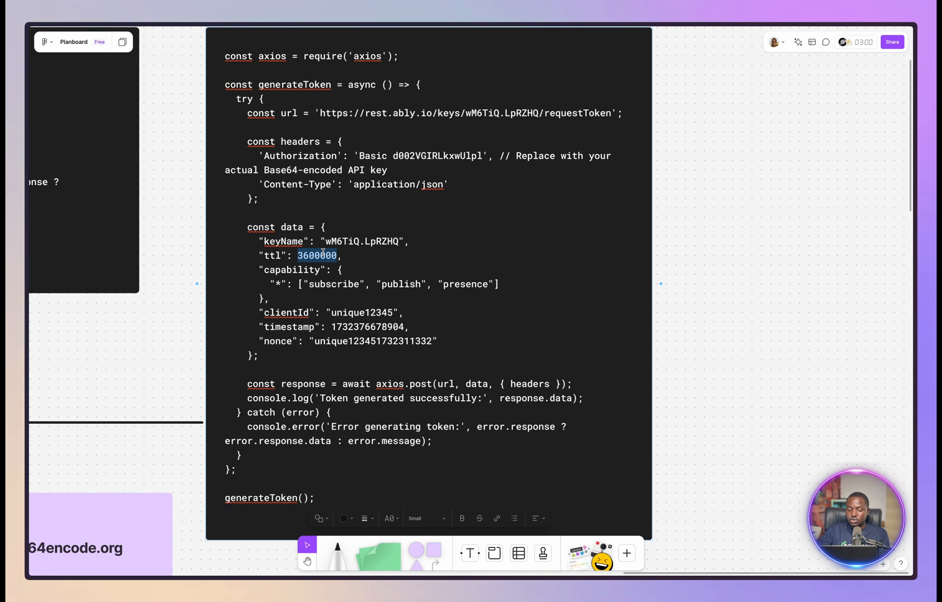
{"action": "left_click", "coordinate": [57, 149]}
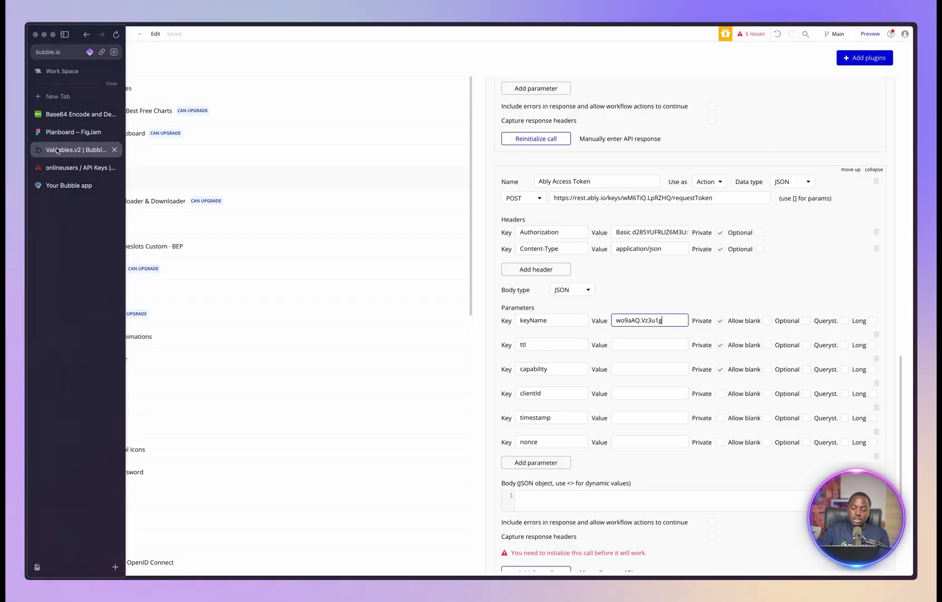
Set ttl to 3600000 and paste the FigJam capability JSON into the capability value.
{"action": "left_click", "coordinate": [617, 345]}
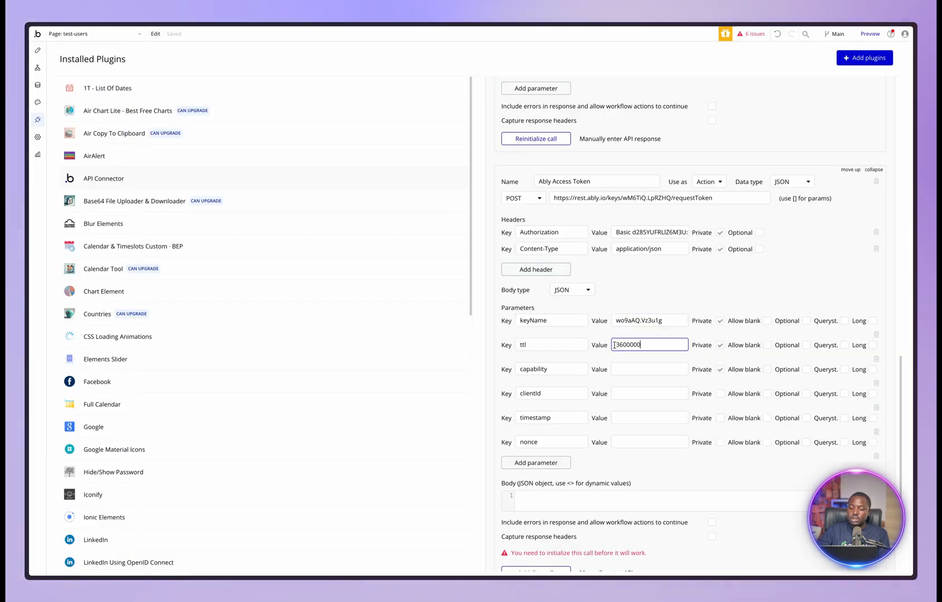
{"action": "mouse_move", "coordinate": [26, 183]}
{"action": "left_click", "coordinate": [60, 131]}
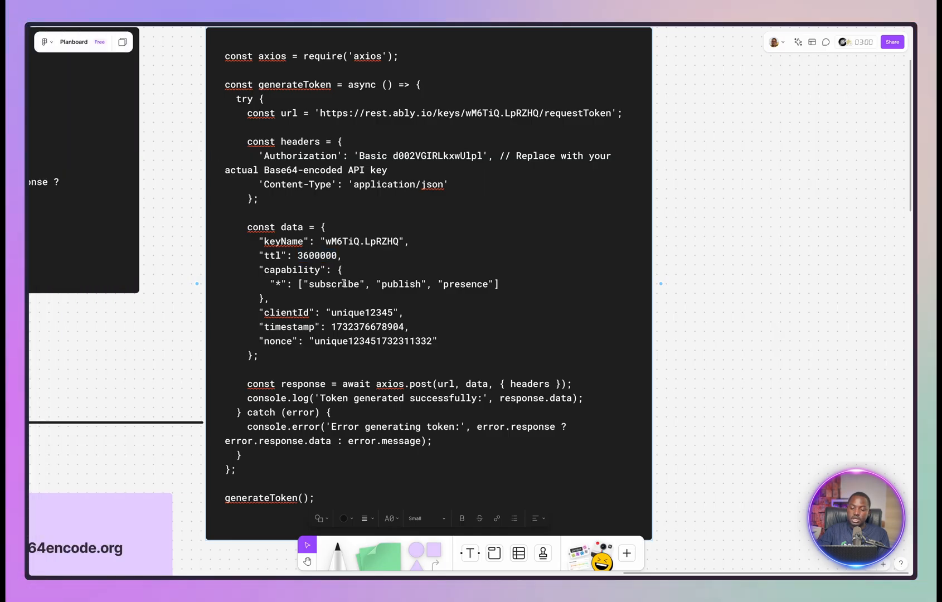
{"action": "left_click", "coordinate": [262, 298], "text": "shift"}
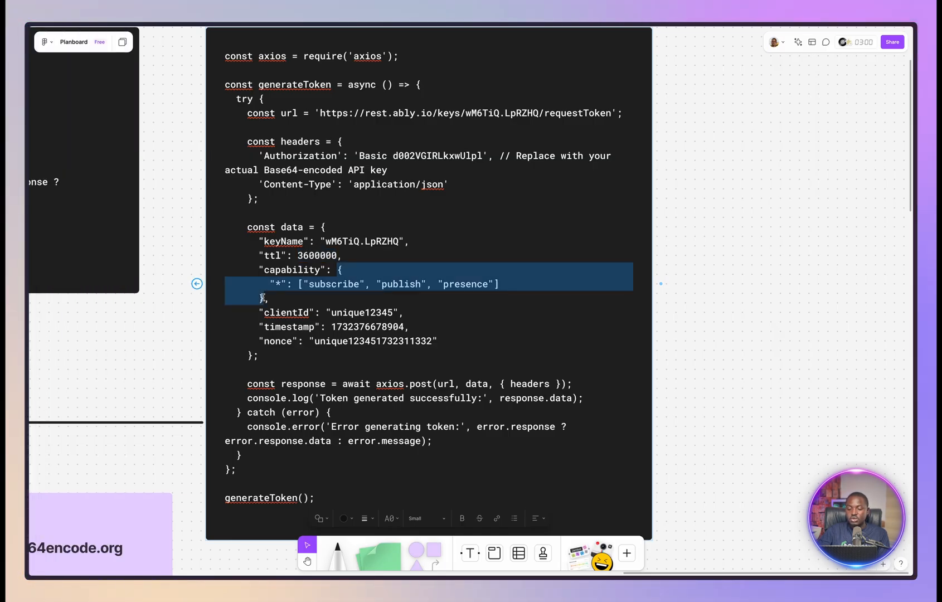
{"action": "mouse_move", "coordinate": [31, 192]}
{"action": "left_click", "coordinate": [56, 150]}
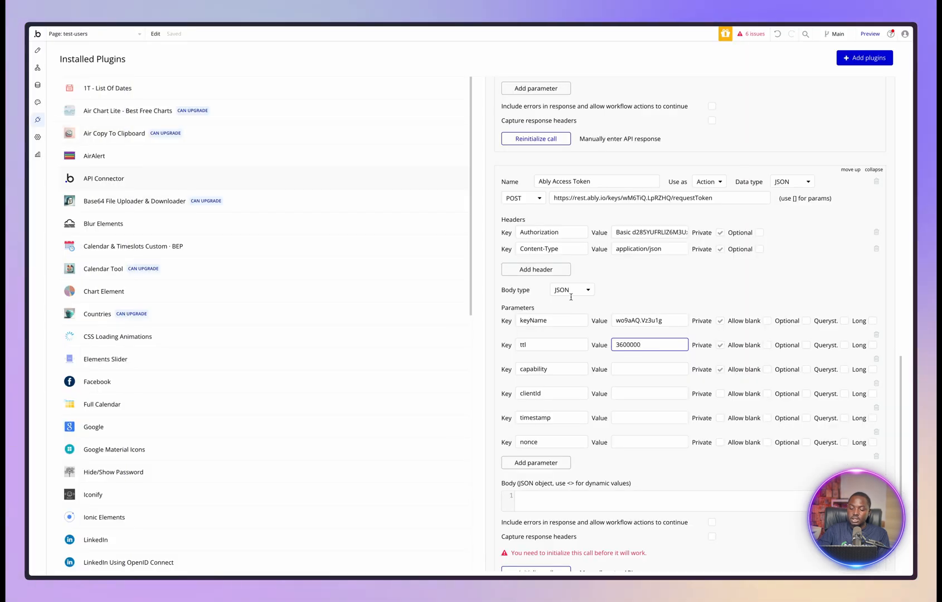
{"action": "left_click", "coordinate": [632, 368]}
{"action": "key", "text": "ctrl+v"}
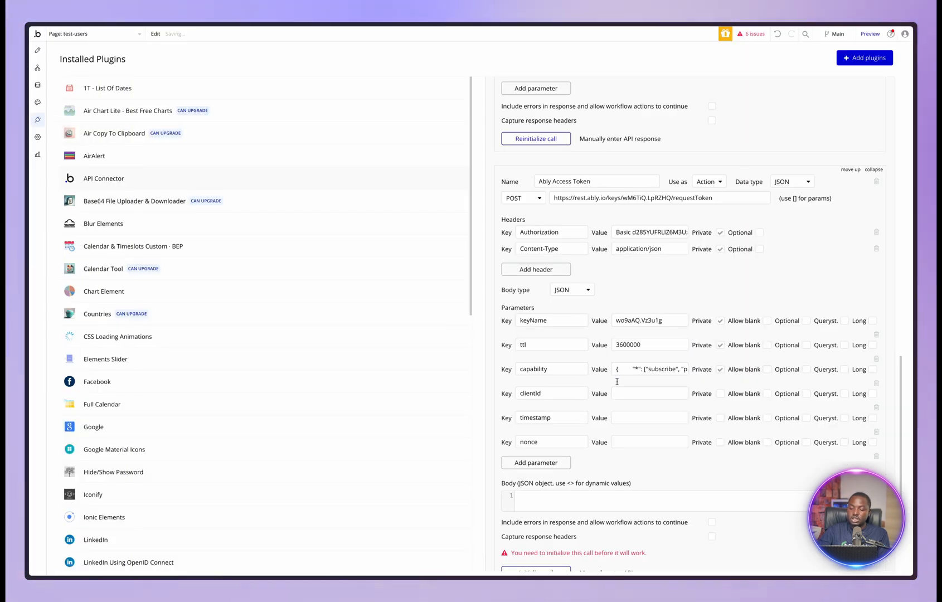
{"action": "left_click", "coordinate": [616, 393]}
{"action": "mouse_move", "coordinate": [31, 118]}
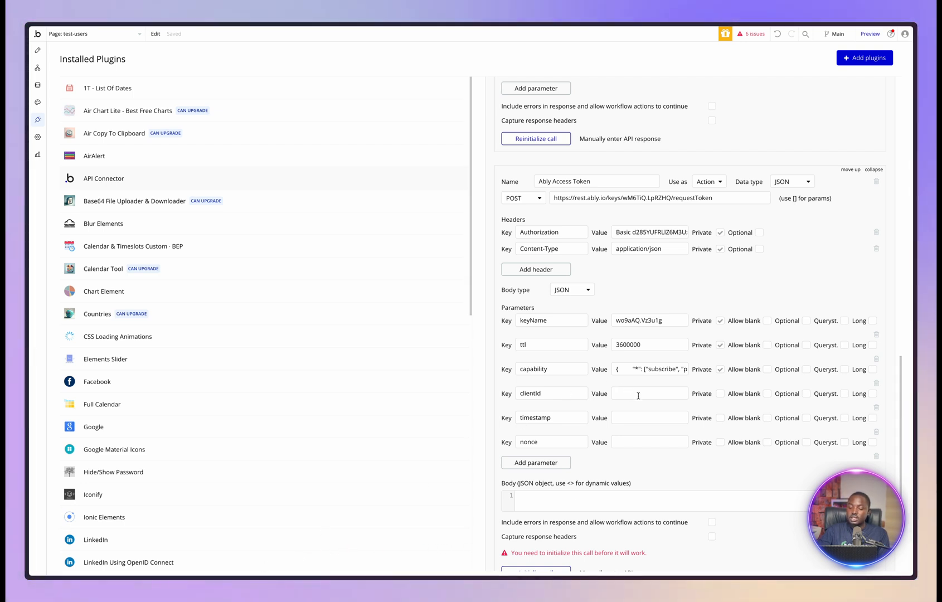
{"action": "left_click", "coordinate": [84, 133]}
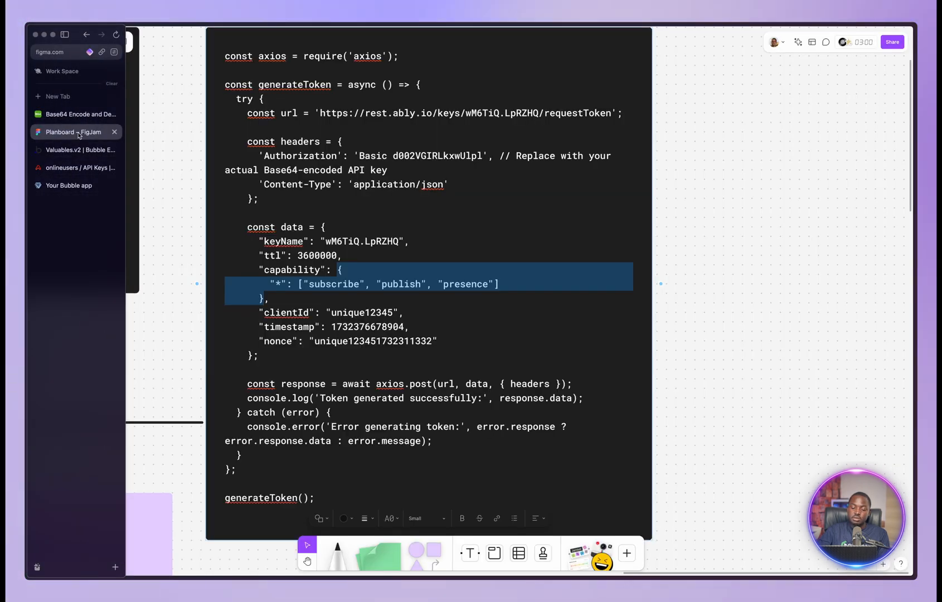
{"action": "double_click", "coordinate": [362, 312]}
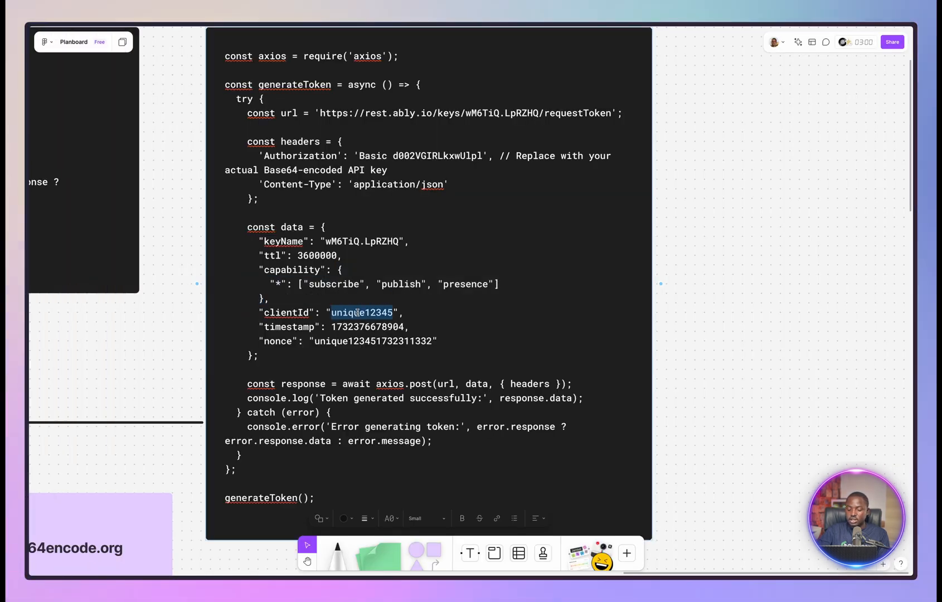
{"action": "type", "text": "c"}
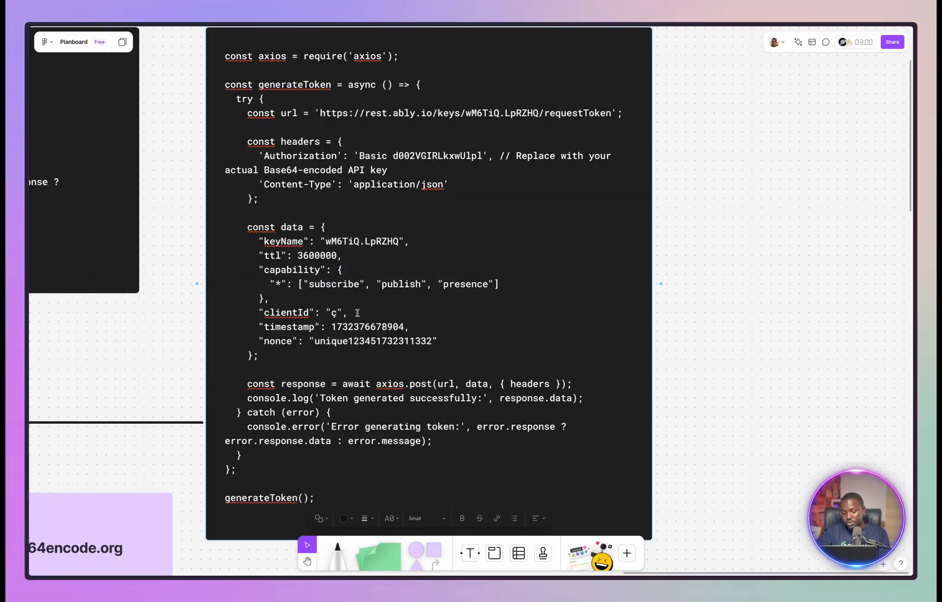
{"action": "key", "text": "super+z"}
{"action": "key", "text": "super+c"}
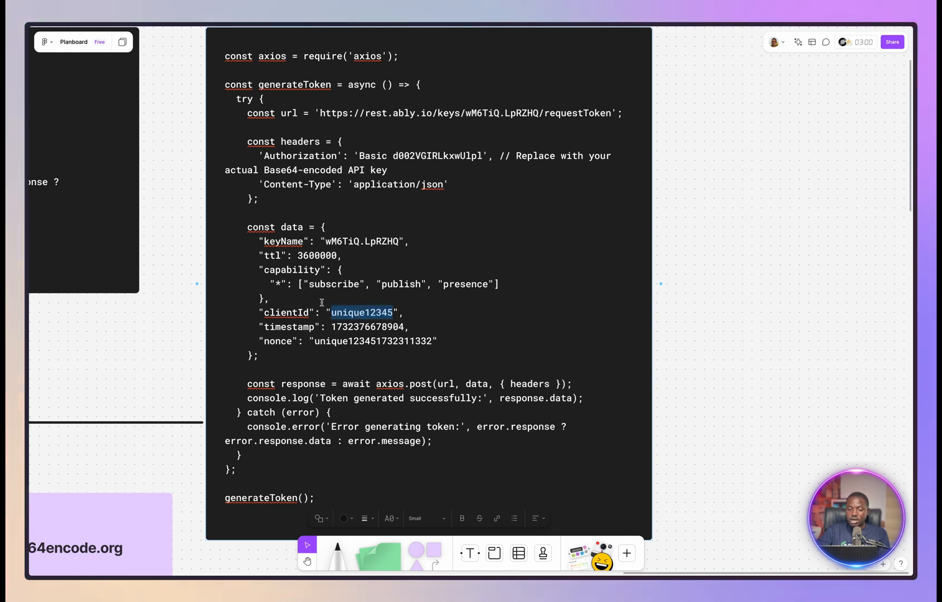
{"action": "mouse_move", "coordinate": [31, 162]}
{"action": "left_click", "coordinate": [64, 149]}
{"action": "key", "text": "super+v"}
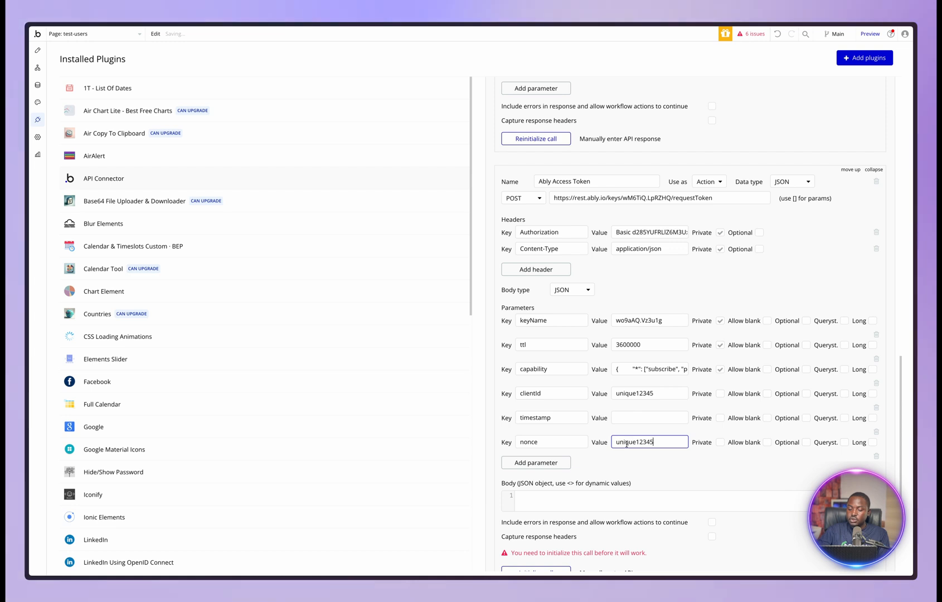
{"action": "type", "text": "78786"}
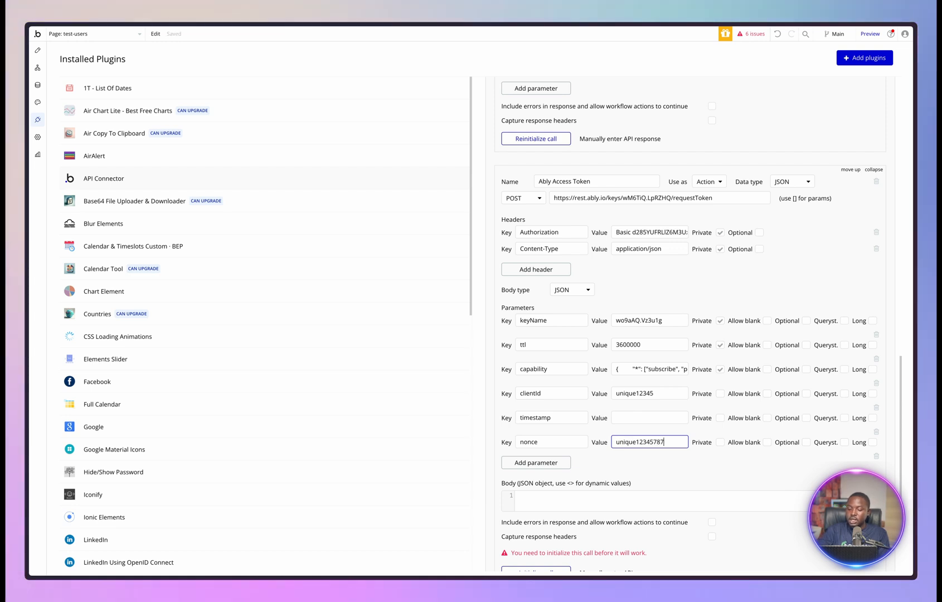
{"action": "left_click", "coordinate": [645, 417]}
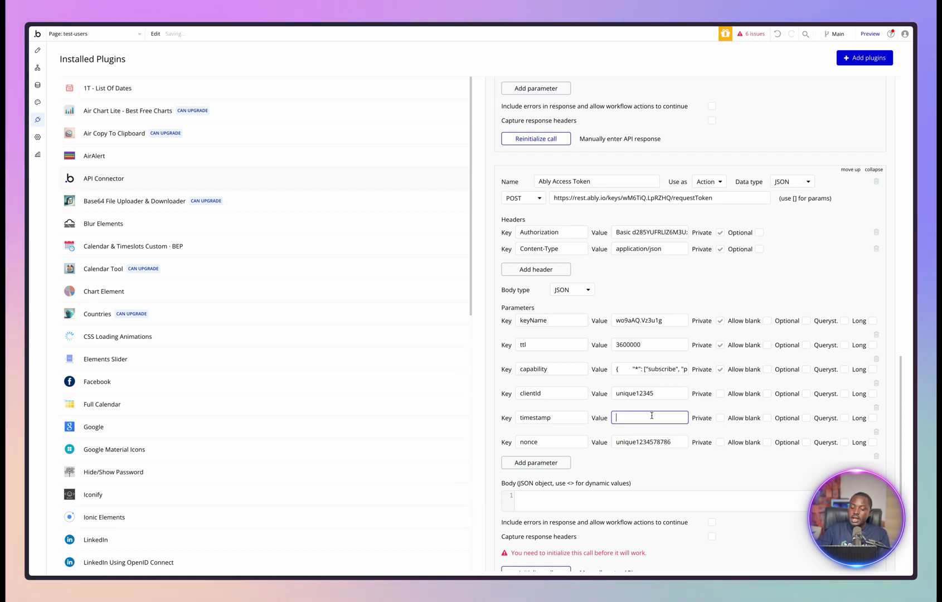
{"action": "left_click", "coordinate": [551, 142]}
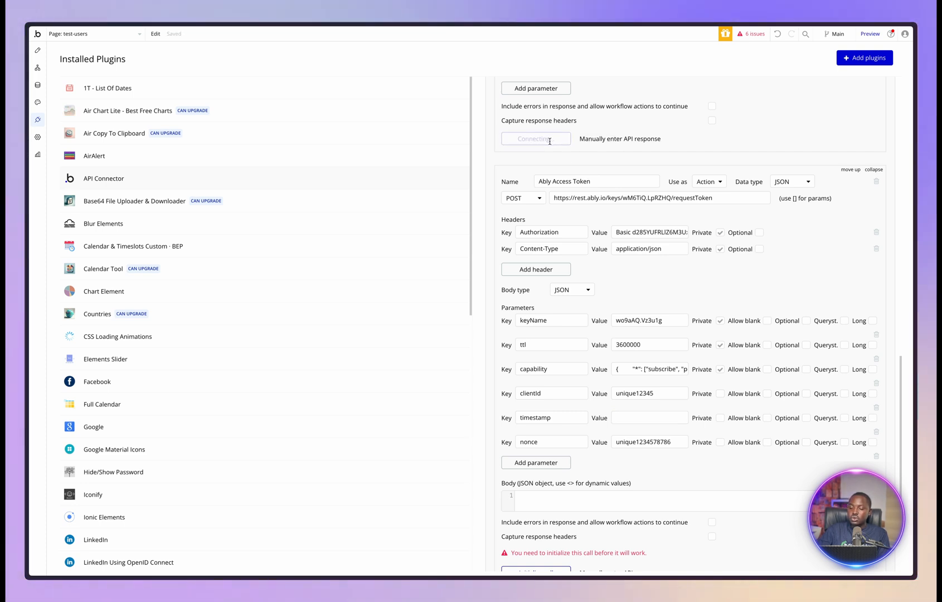
{"action": "left_click", "coordinate": [320, 149]}
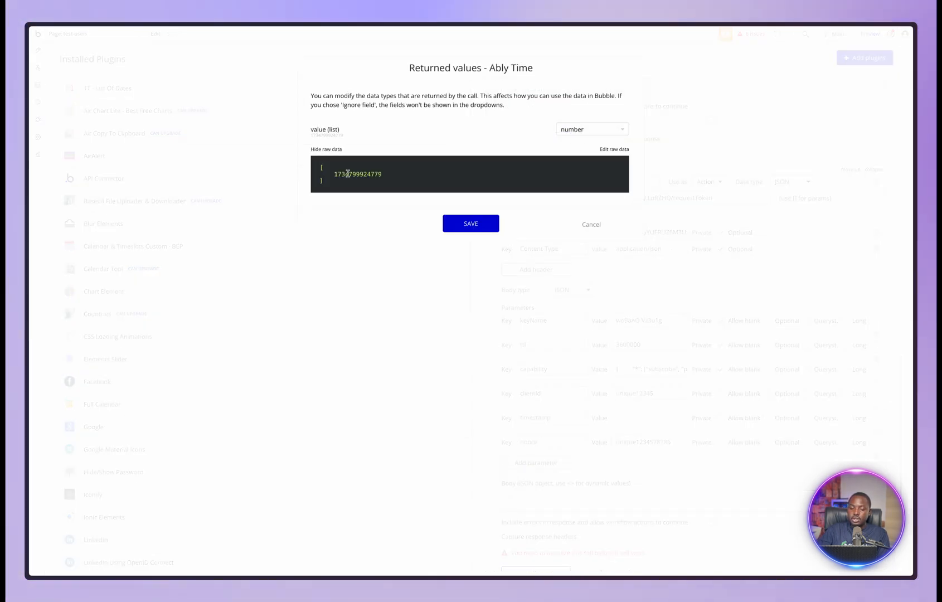
{"action": "double_click", "coordinate": [347, 173]}
{"action": "left_click", "coordinate": [458, 225]}
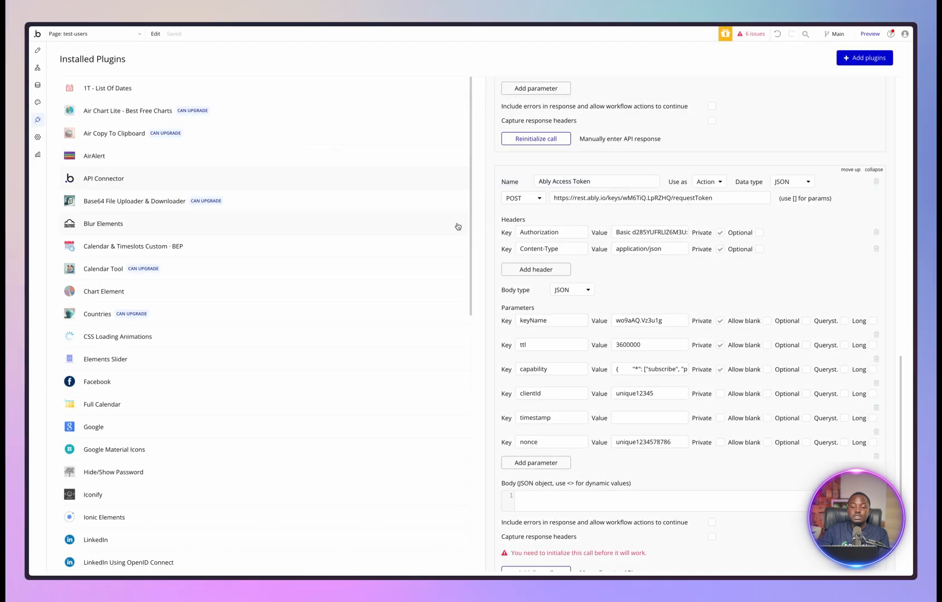
{"action": "left_click", "coordinate": [649, 416]}
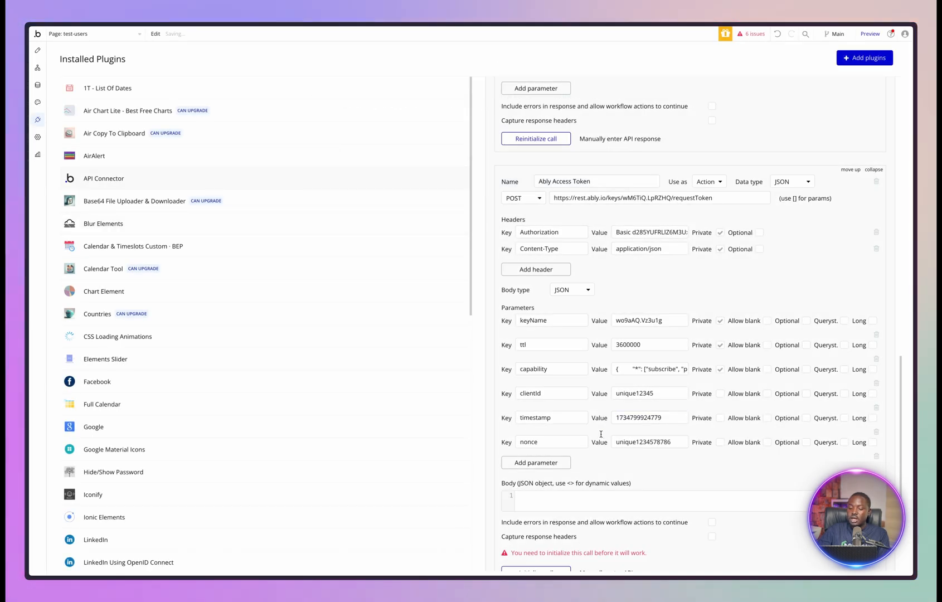
{"action": "scroll", "coordinate": [611, 432], "scroll_direction": "down", "scroll_amount": 1}
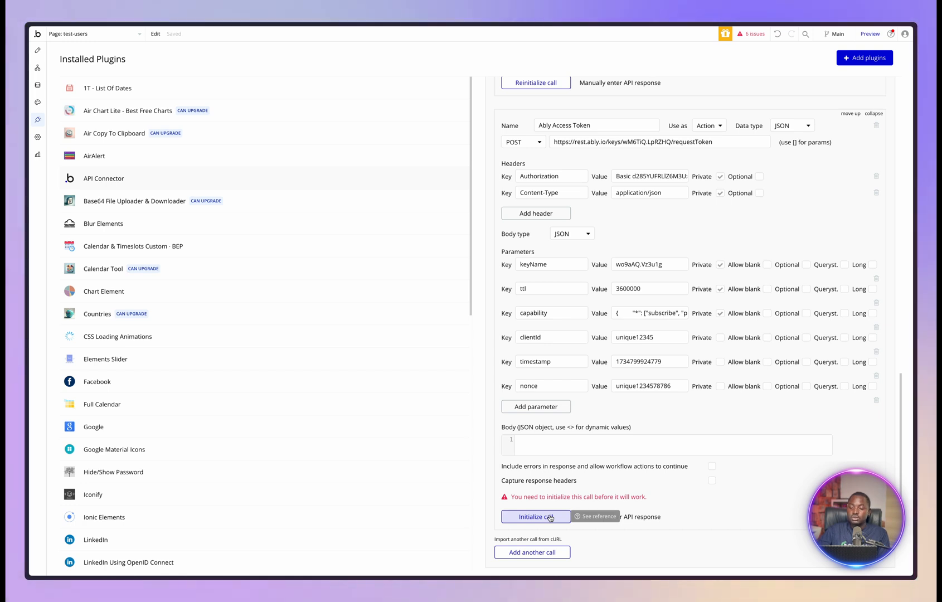
{"action": "left_click", "coordinate": [550, 518]}
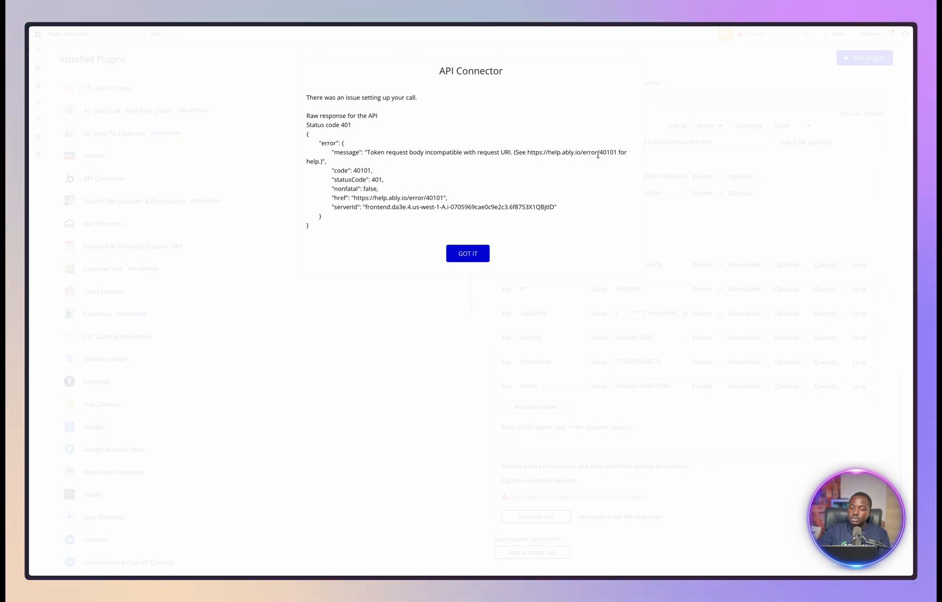
Dismiss the 401 error and retype the request URL's requestToken ending.
{"action": "left_click", "coordinate": [468, 254]}
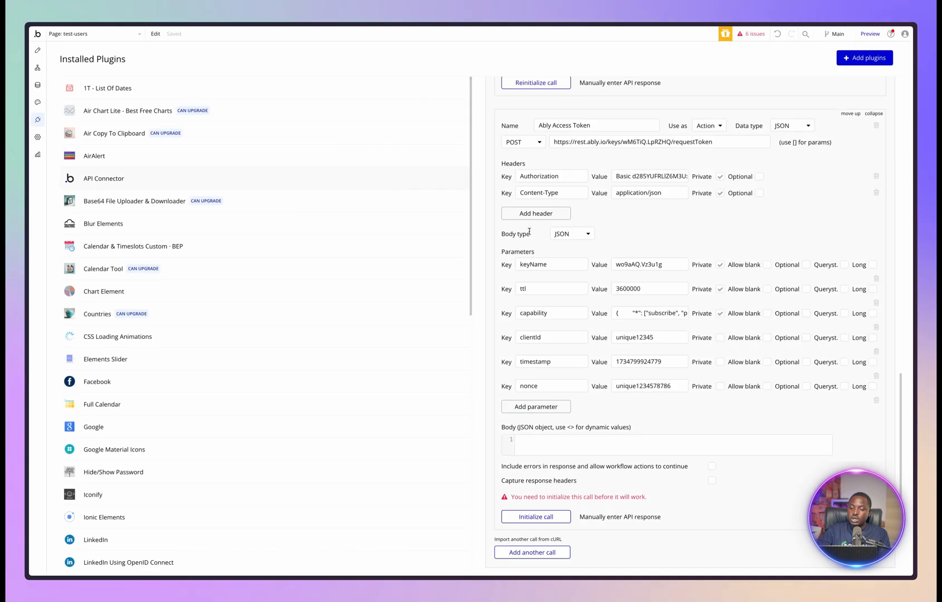
{"action": "left_click", "coordinate": [719, 141]}
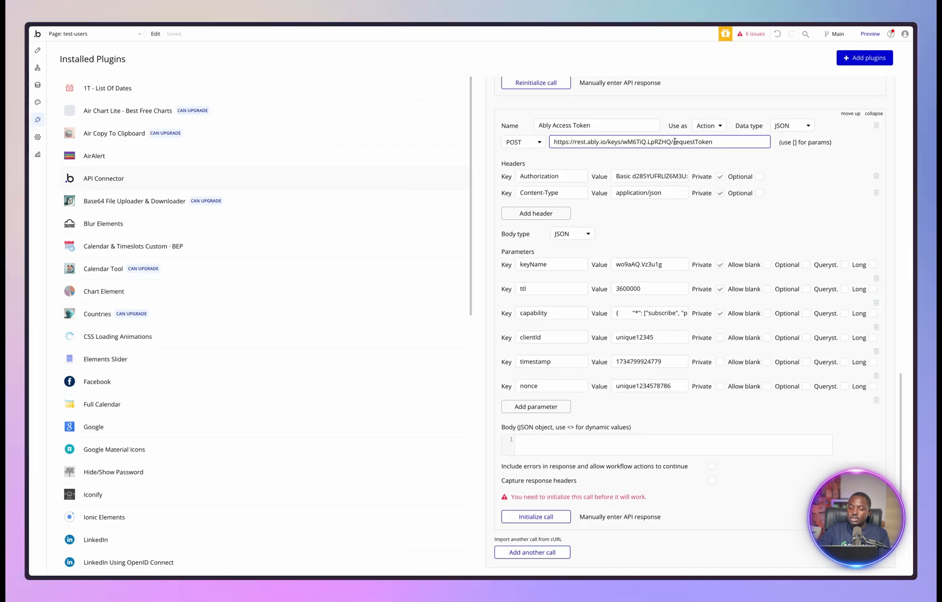
{"action": "double_click", "coordinate": [697, 141]}
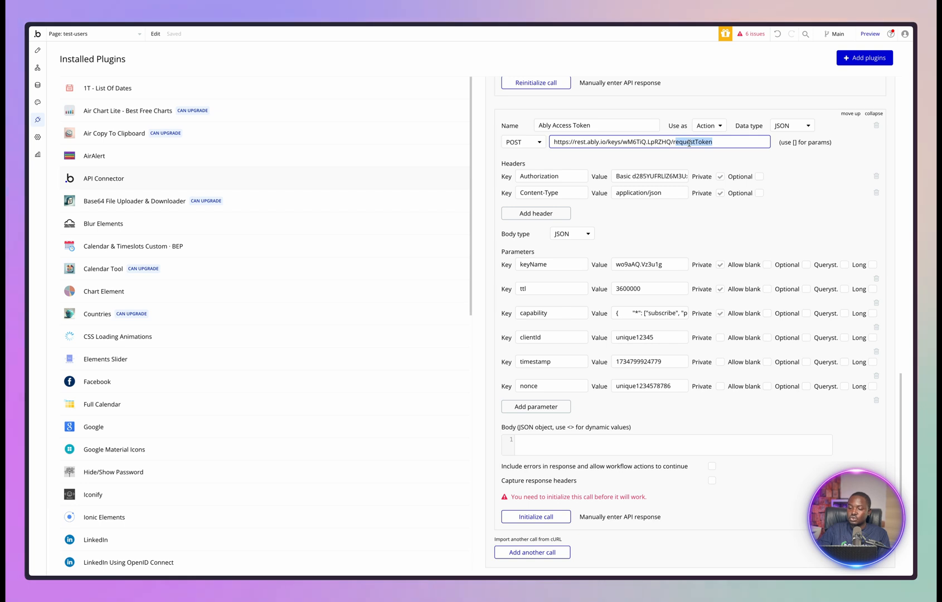
{"action": "left_click_drag", "start_coordinate": [688, 143], "coordinate": [674, 143]}
{"action": "type", "text": "r"}
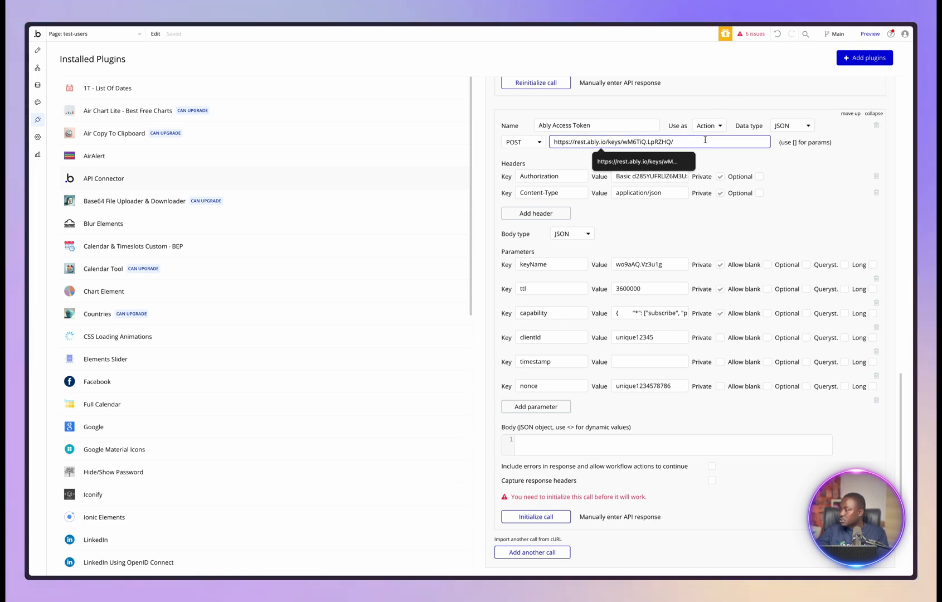
{"action": "type", "text": "request"}
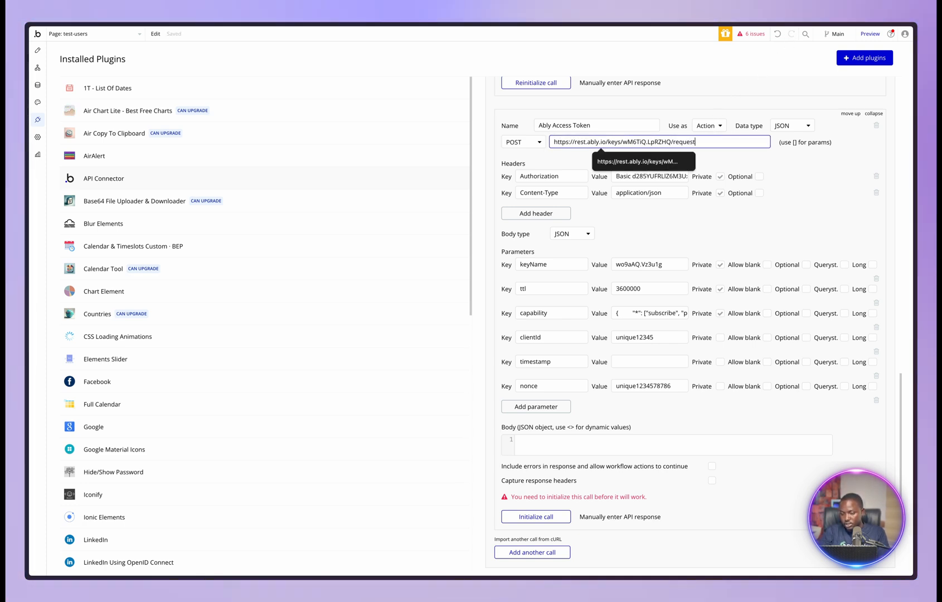
{"action": "type", "text": "Token"}
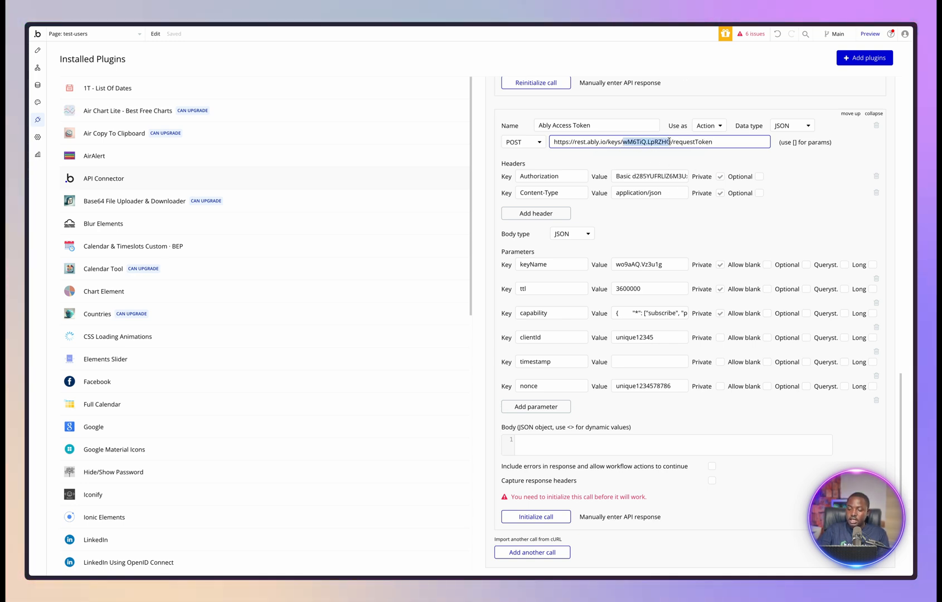
Replace the key segment in the request URL with the keyName parameter's value.
{"action": "double_click", "coordinate": [634, 263]}
{"action": "key", "text": "ctrl+c"}
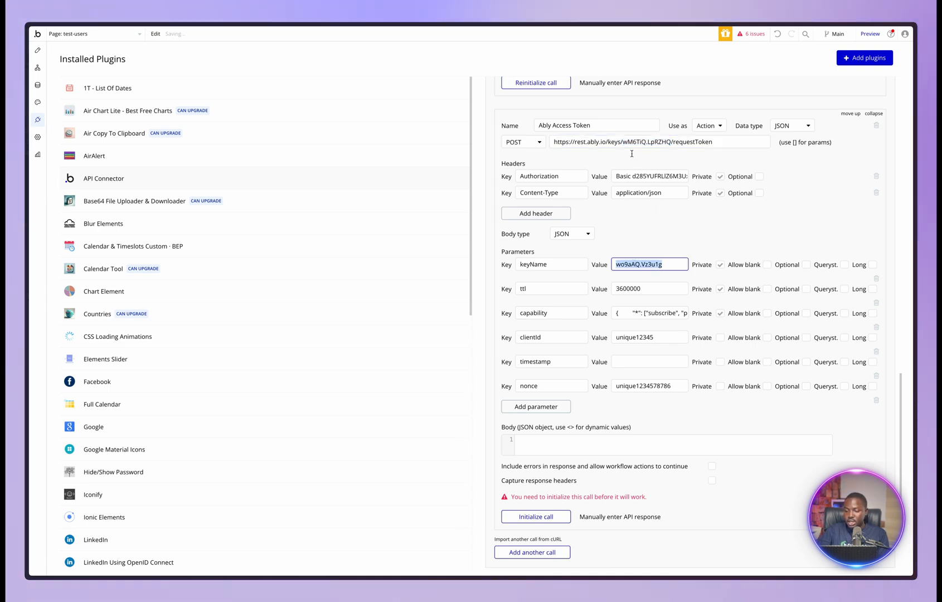
{"action": "double_click", "coordinate": [623, 142]}
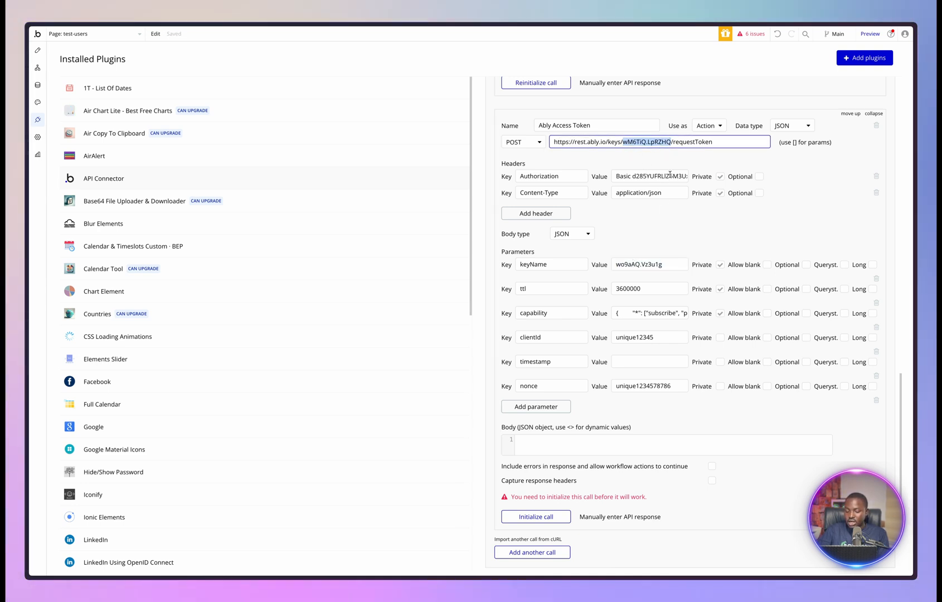
{"action": "key", "text": "ctrl+v"}
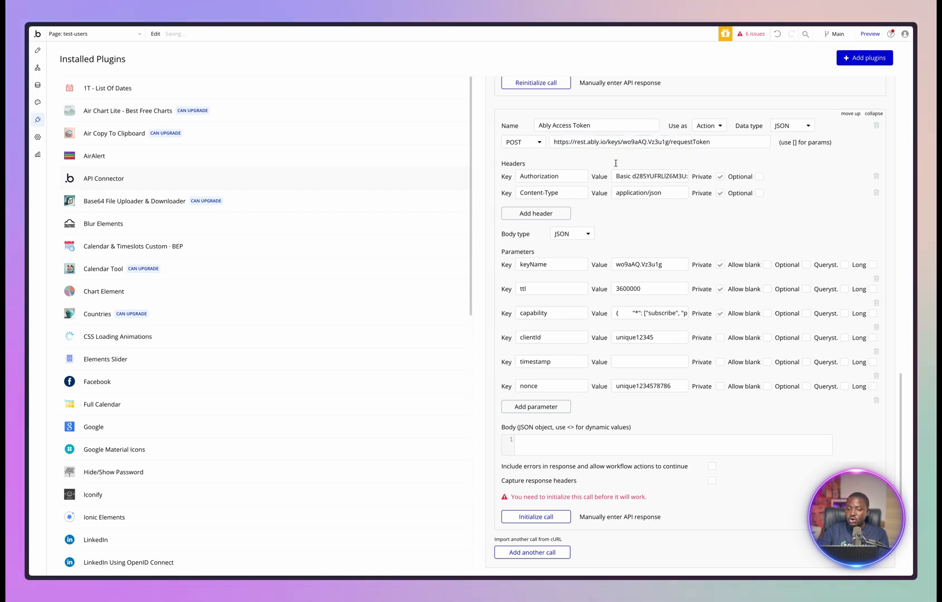
{"action": "left_click", "coordinate": [623, 239]}
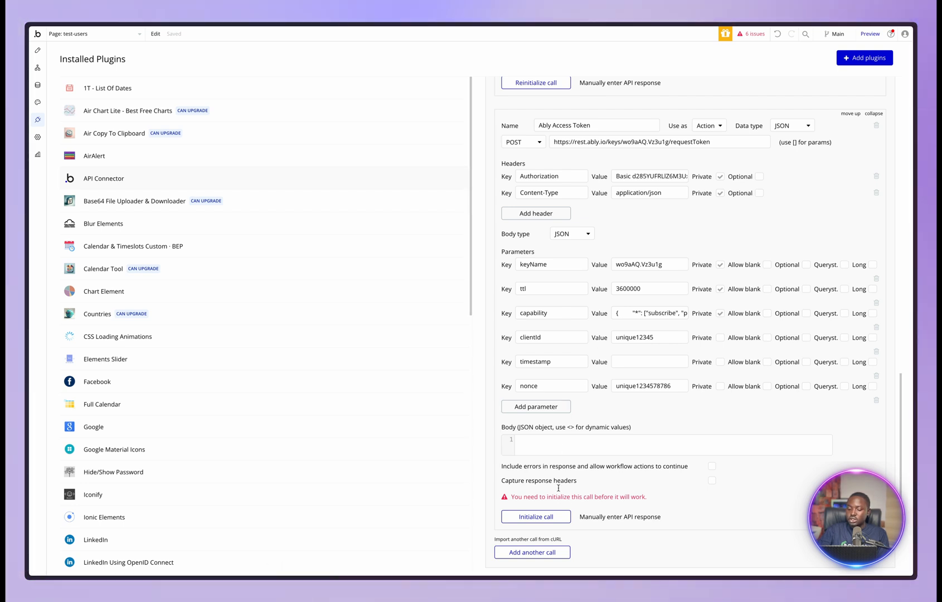
{"action": "left_click", "coordinate": [555, 517]}
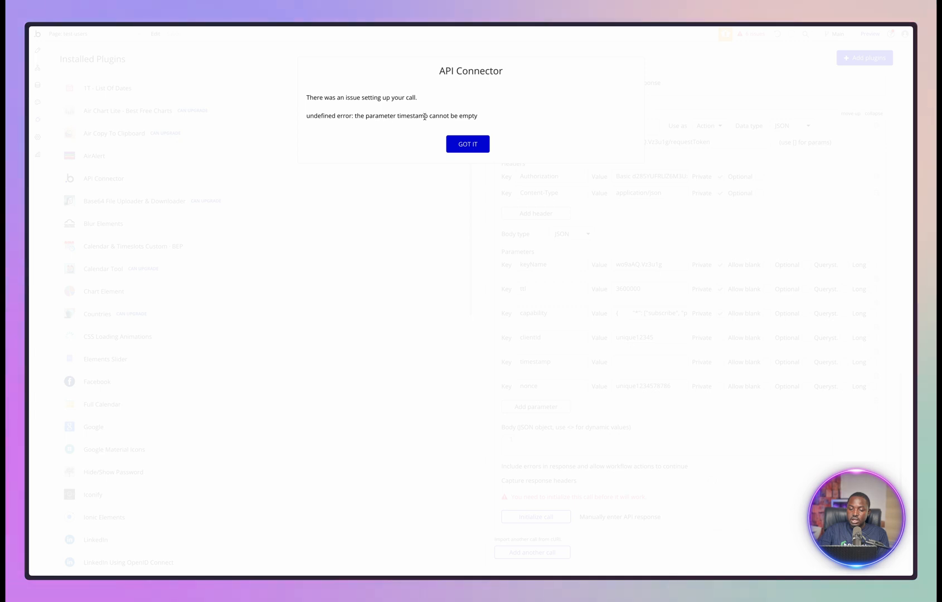
{"action": "left_click", "coordinate": [483, 150]}
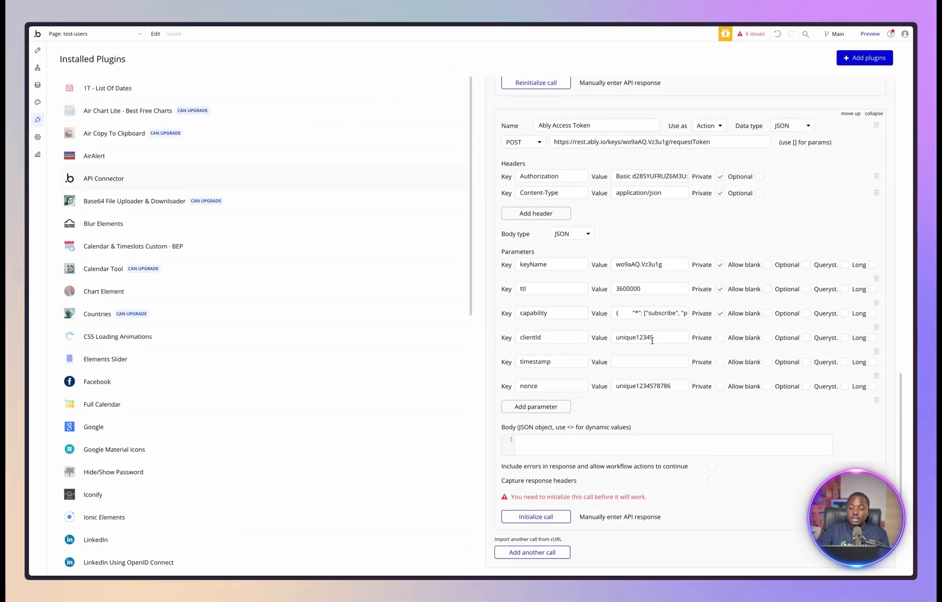
{"action": "left_click", "coordinate": [647, 361]}
{"action": "scroll", "coordinate": [564, 131], "scroll_direction": "up", "scroll_amount": 1}
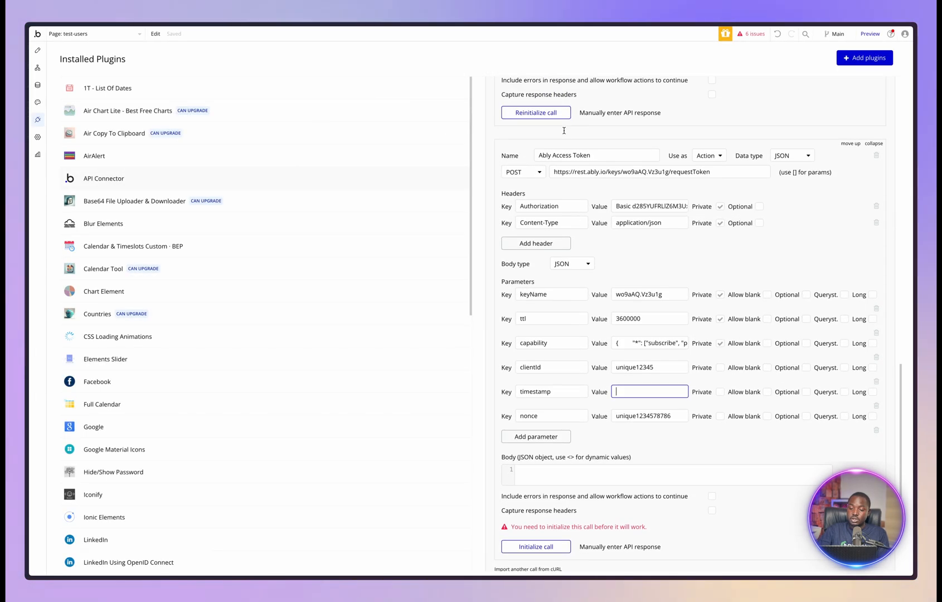
{"action": "left_click", "coordinate": [546, 114]}
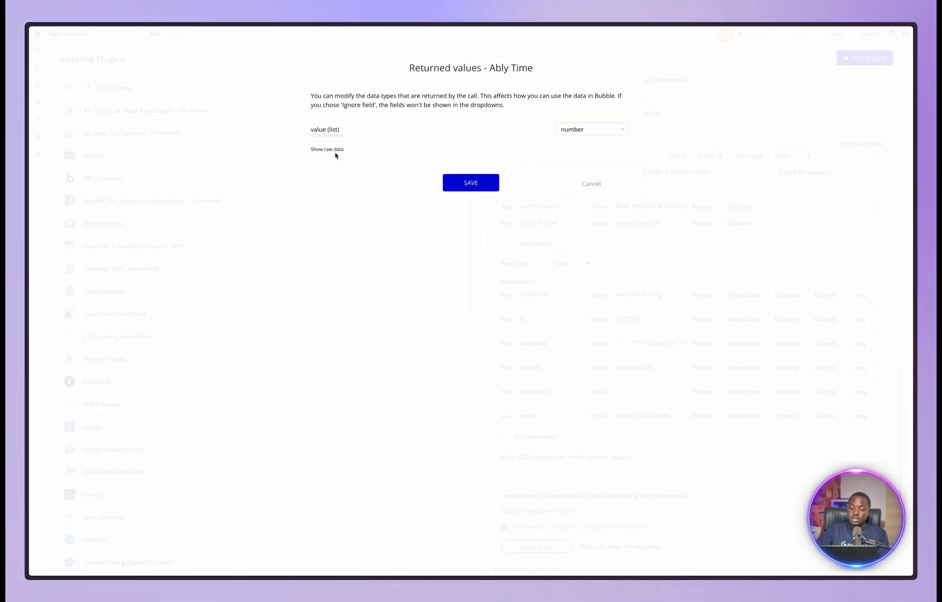
{"action": "left_click", "coordinate": [330, 151]}
{"action": "double_click", "coordinate": [346, 173]}
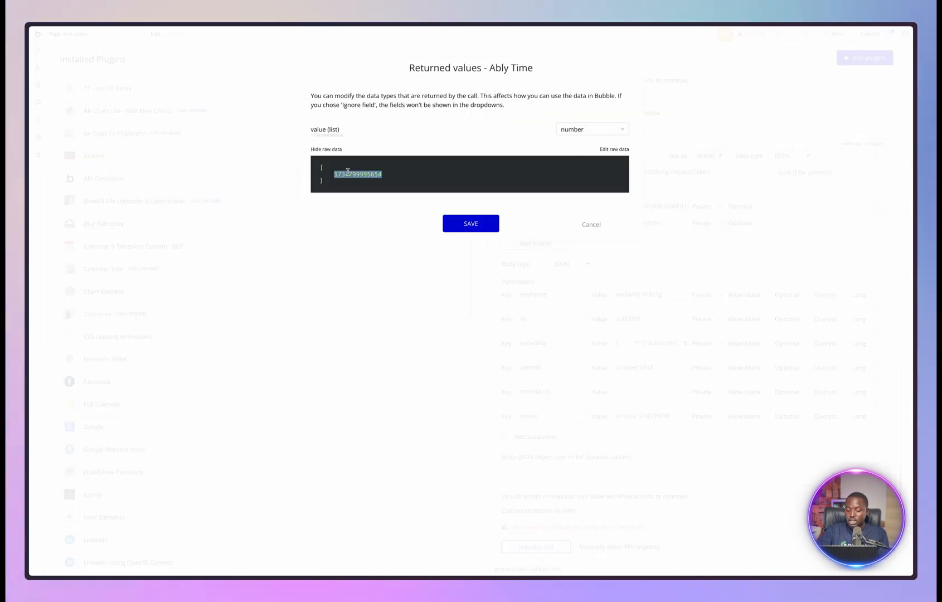
{"action": "left_click", "coordinate": [452, 221]}
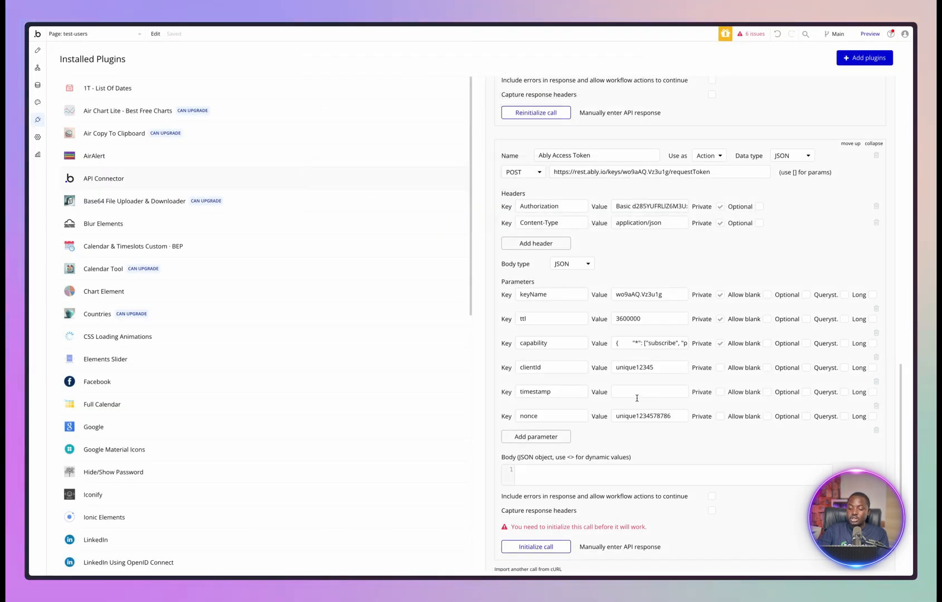
{"action": "left_click", "coordinate": [631, 395]}
Initialize the Access Token call and save its returned token, keyName, issued, expires, capability and clientId.
{"action": "left_click", "coordinate": [535, 547]}
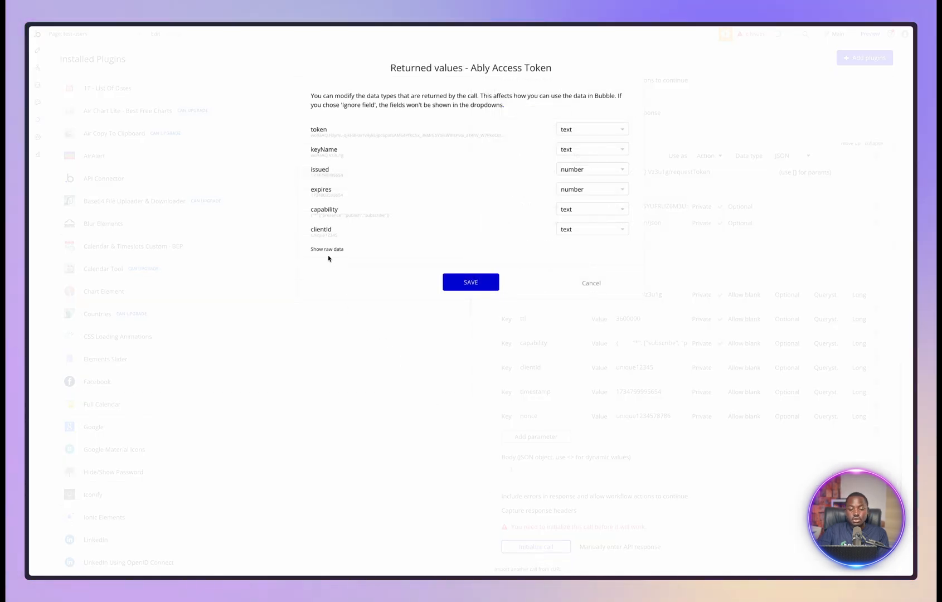
{"action": "left_click", "coordinate": [327, 250]}
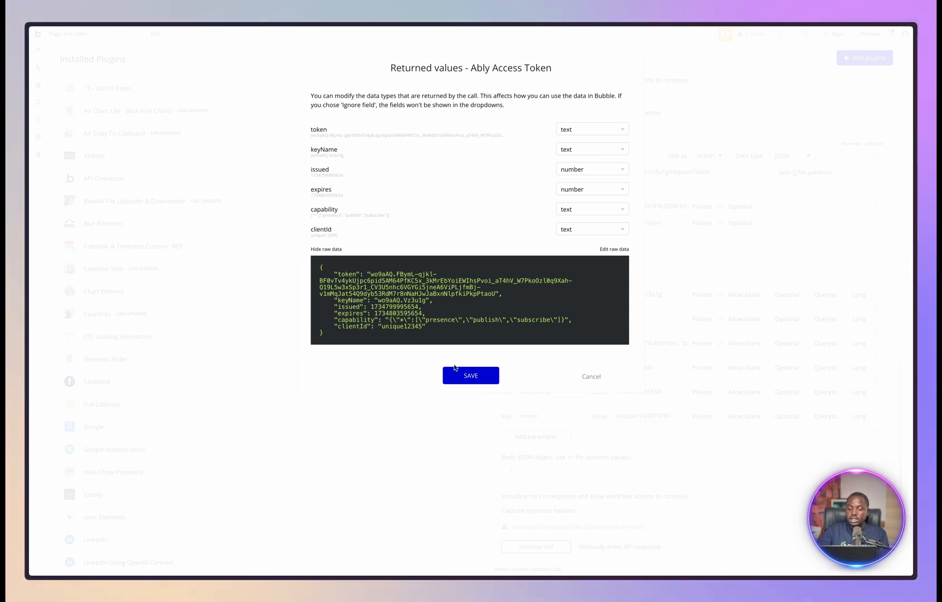
{"action": "left_click", "coordinate": [455, 369]}
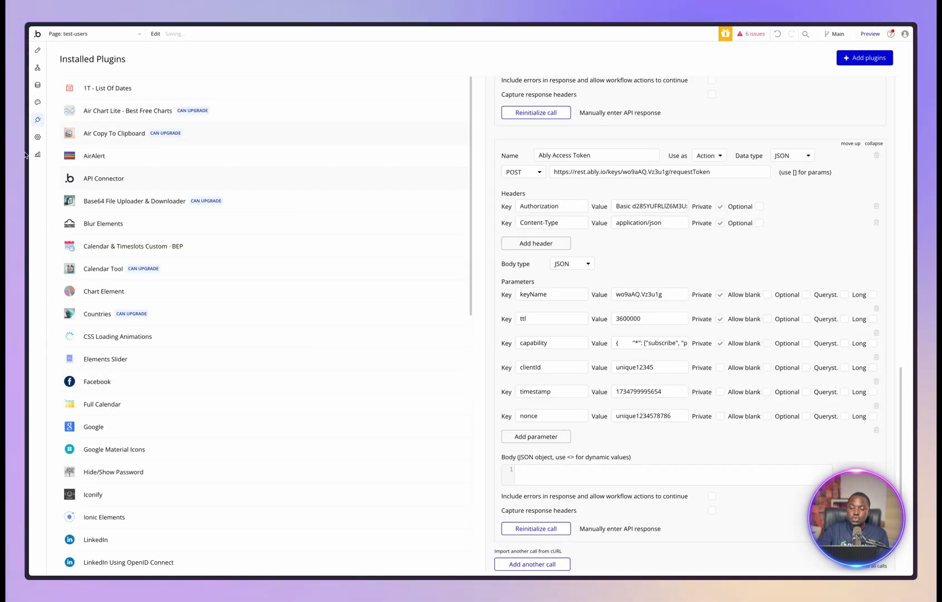
Review the Ably token code and the 'Backend Workflow to Use The #Token' step in FigJam.
{"action": "mouse_move", "coordinate": [25, 155]}
{"action": "left_click", "coordinate": [81, 128]}
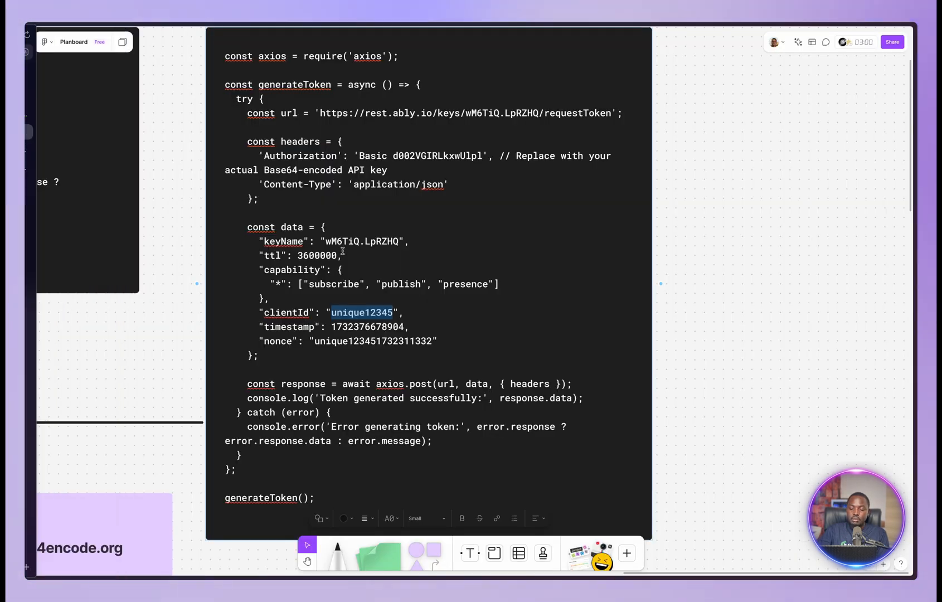
{"action": "scroll", "coordinate": [342, 251], "scroll_direction": "down", "scroll_amount": 5}
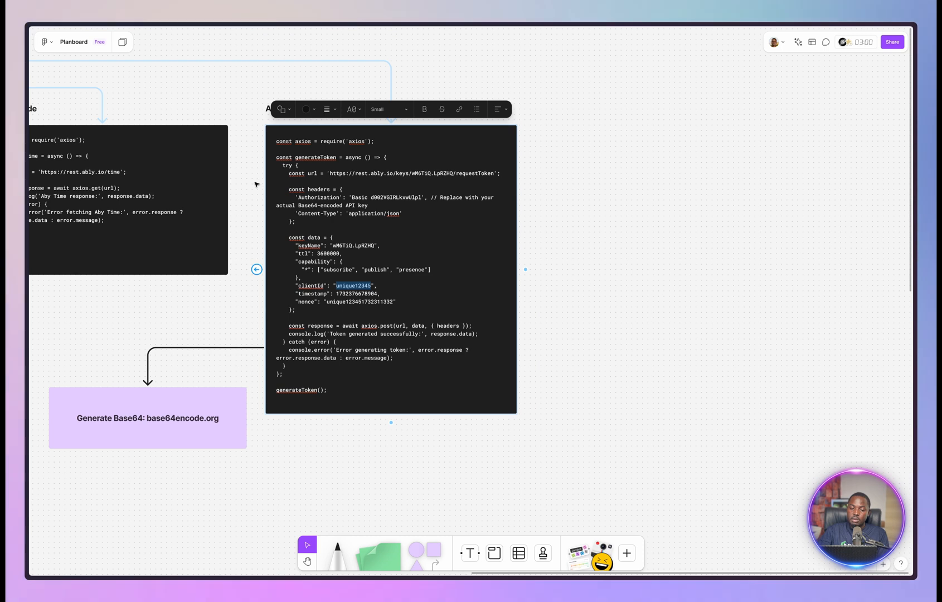
{"action": "left_click", "coordinate": [256, 183]}
{"action": "scroll", "coordinate": [257, 184], "scroll_direction": "left", "scroll_amount": 1}
{"action": "scroll", "coordinate": [178, 189], "scroll_direction": "left", "scroll_amount": 5}
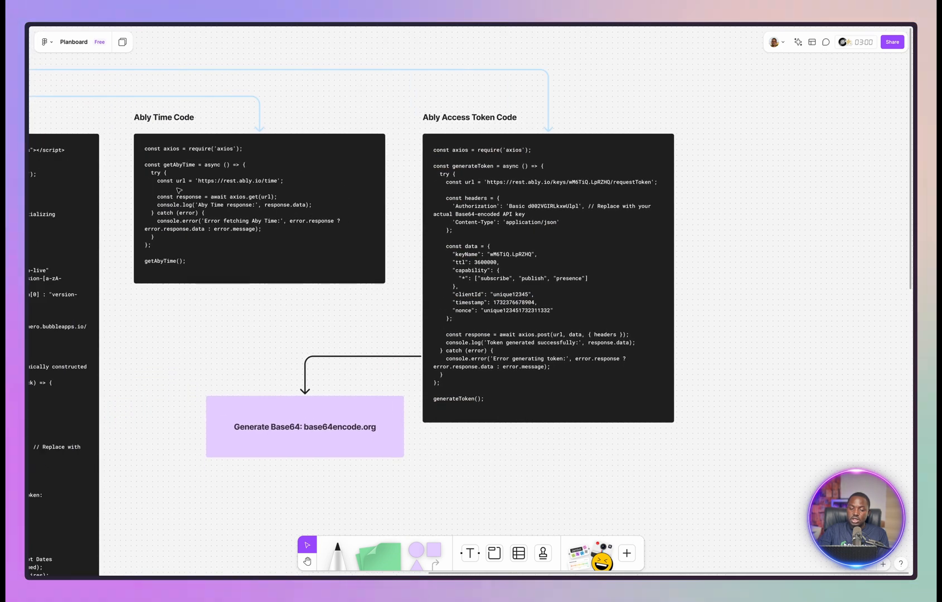
{"action": "scroll", "coordinate": [152, 176], "scroll_direction": "left", "scroll_amount": 15}
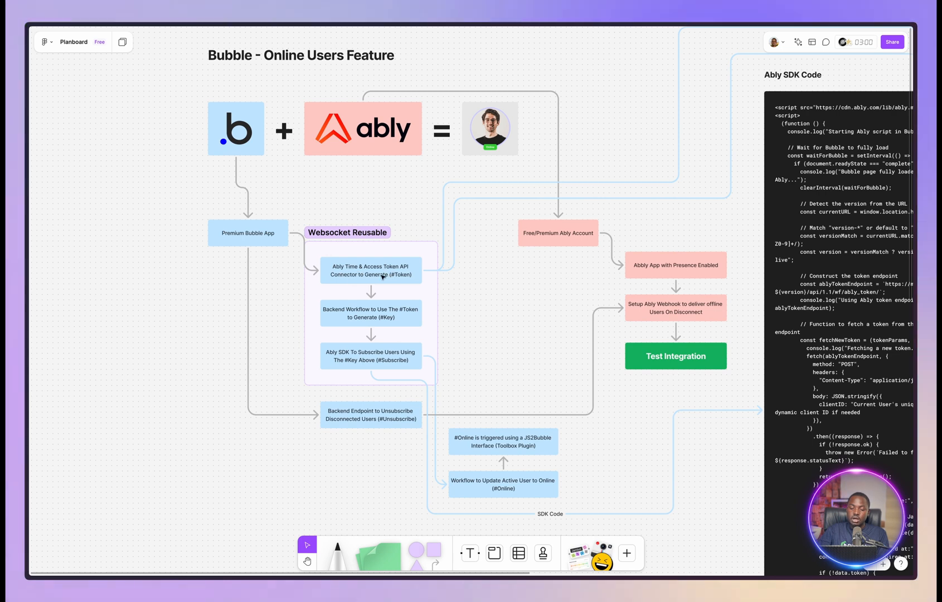
{"action": "left_click", "coordinate": [368, 312]}
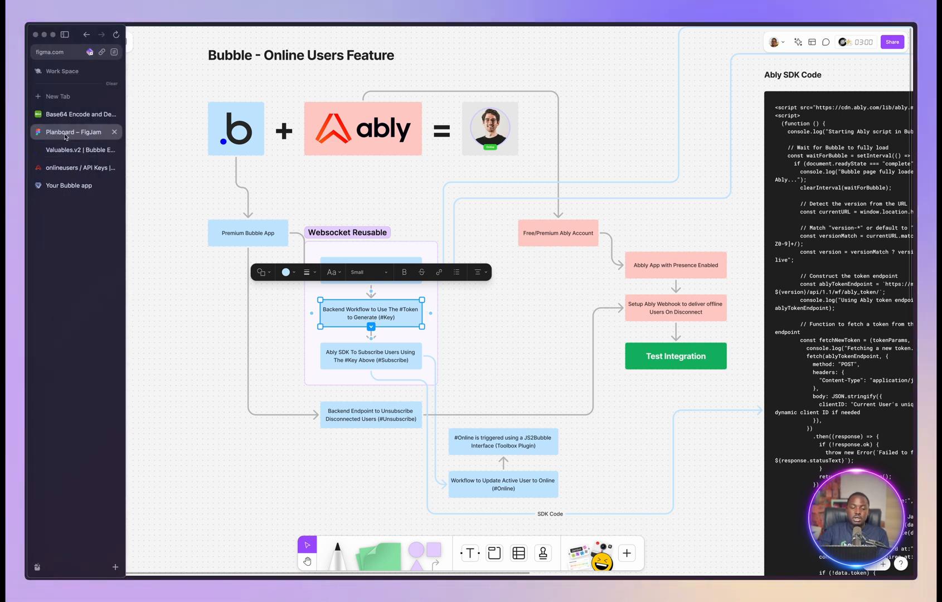
Back in Bubble, go to the Backend workflows page from the pages list.
{"action": "left_click", "coordinate": [60, 150]}
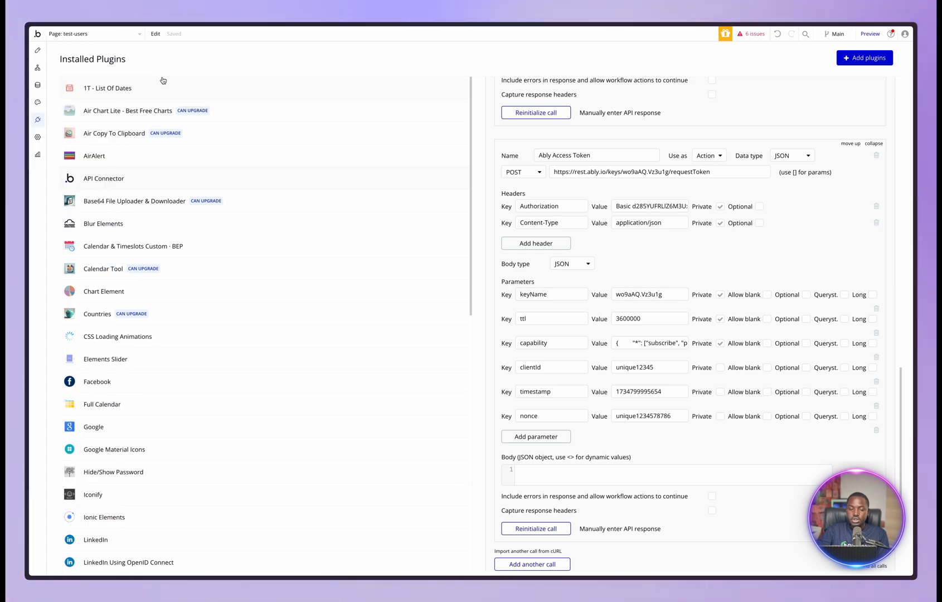
{"action": "left_click", "coordinate": [37, 50]}
{"action": "left_click", "coordinate": [83, 33]}
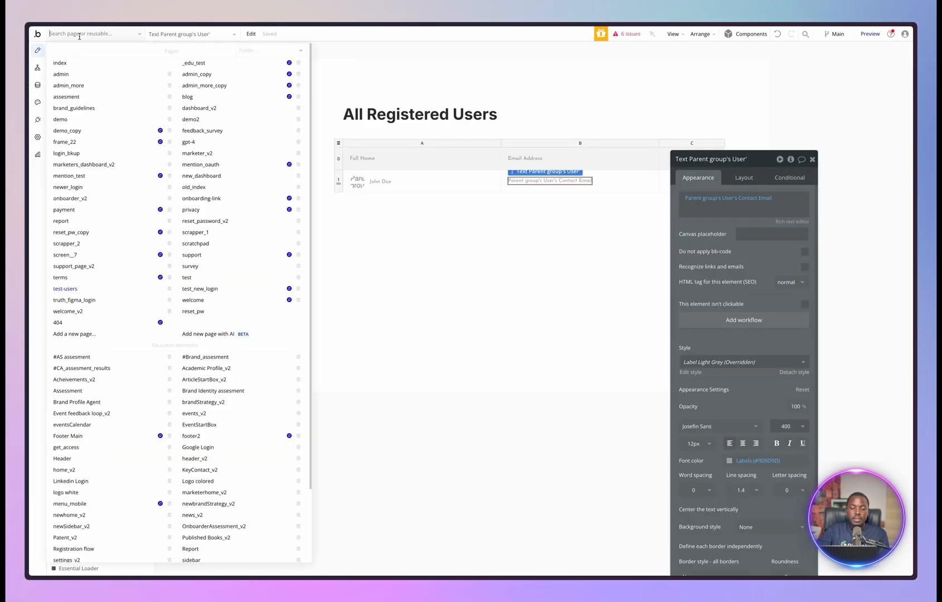
{"action": "scroll", "coordinate": [107, 260], "scroll_direction": "down", "scroll_amount": 3}
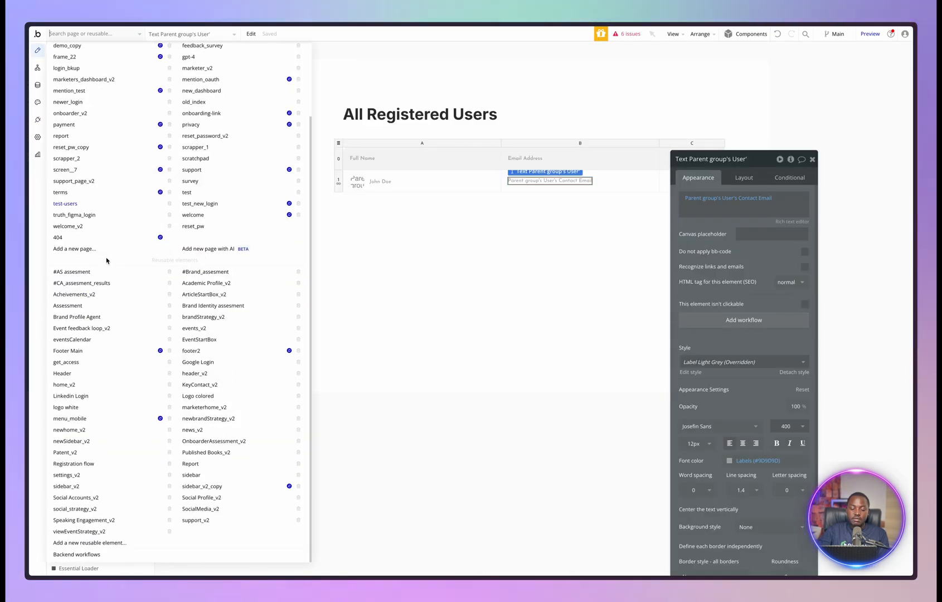
{"action": "left_click", "coordinate": [76, 554]}
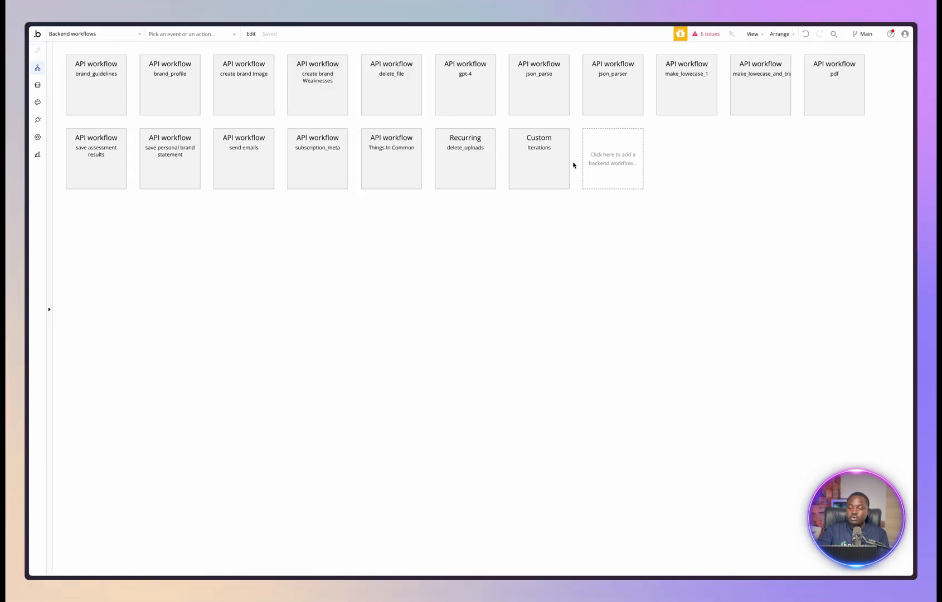
{"action": "left_click", "coordinate": [619, 152]}
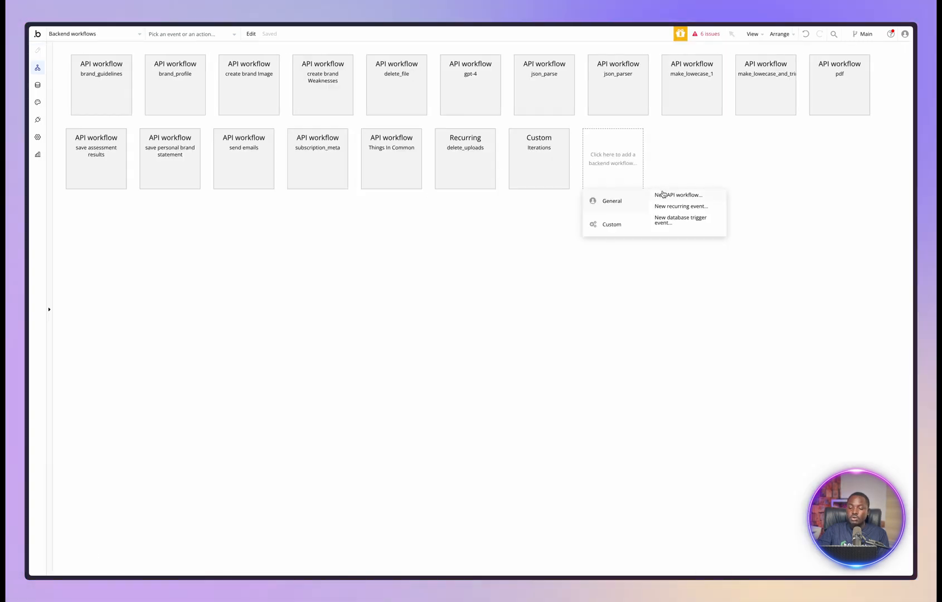
Create API workflow generate_key without authentication, ignoring privacy rules, and start detecting request data.
{"action": "left_click", "coordinate": [660, 192]}
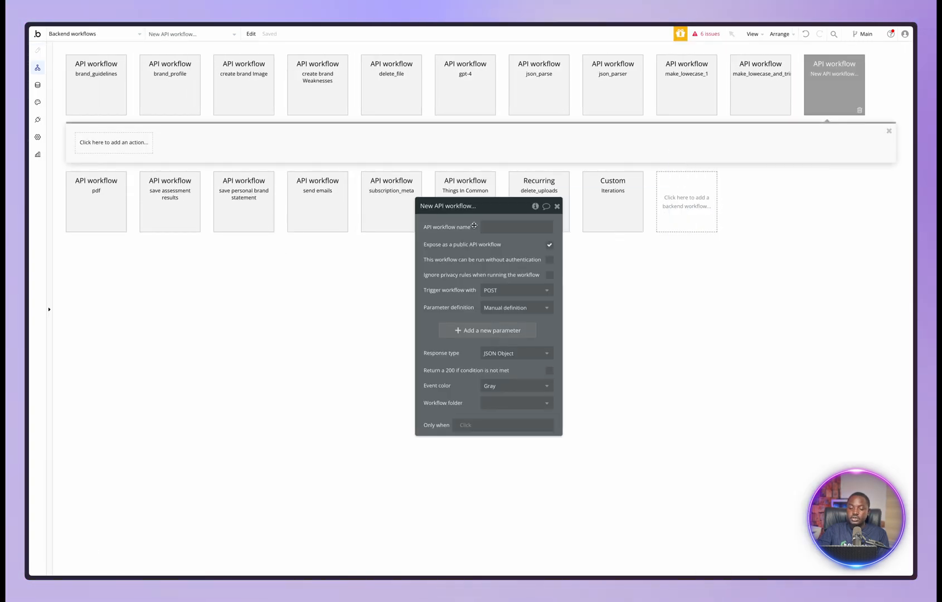
{"action": "left_click", "coordinate": [490, 226]}
{"action": "type", "text": "gene"}
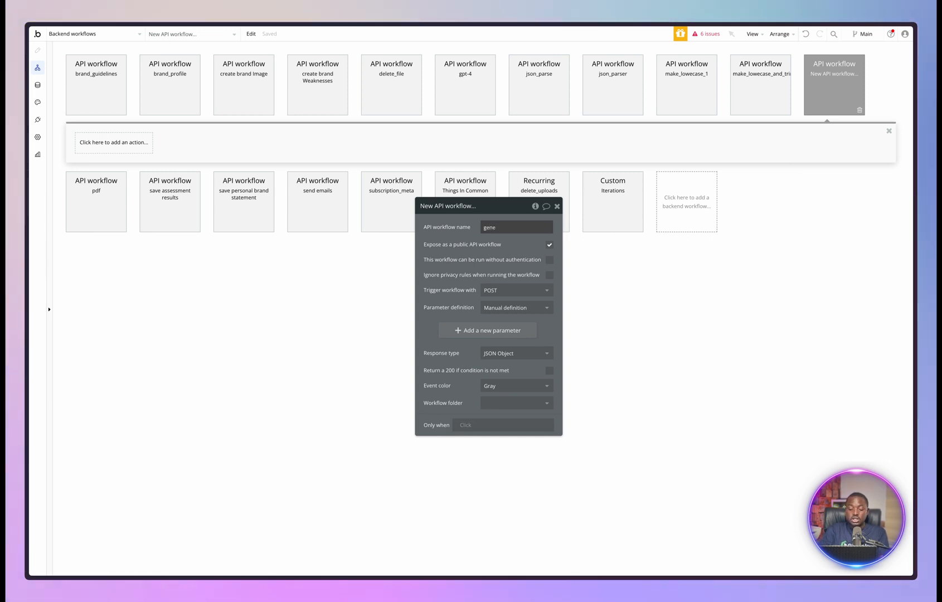
{"action": "type", "text": "rate_key"}
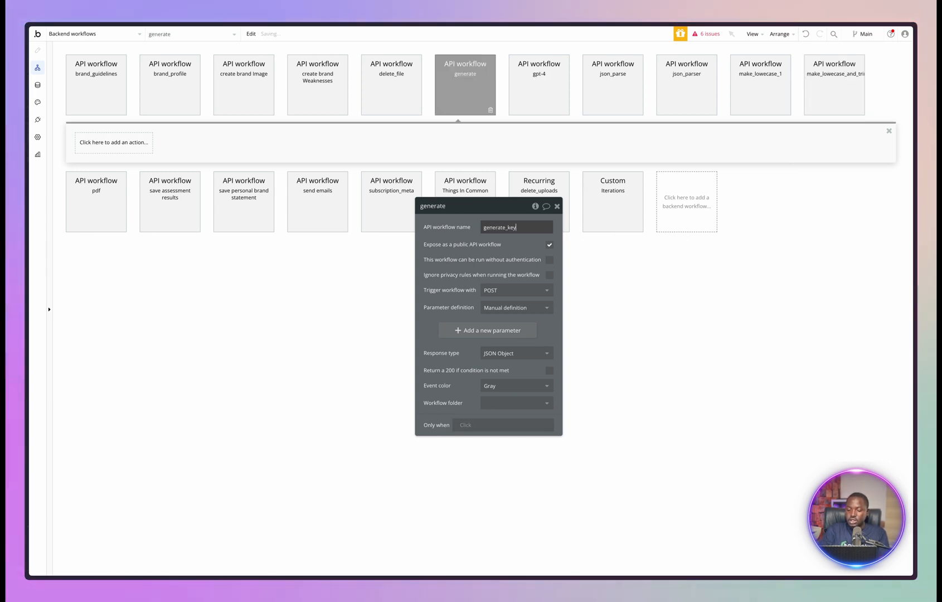
{"action": "left_click", "coordinate": [549, 259]}
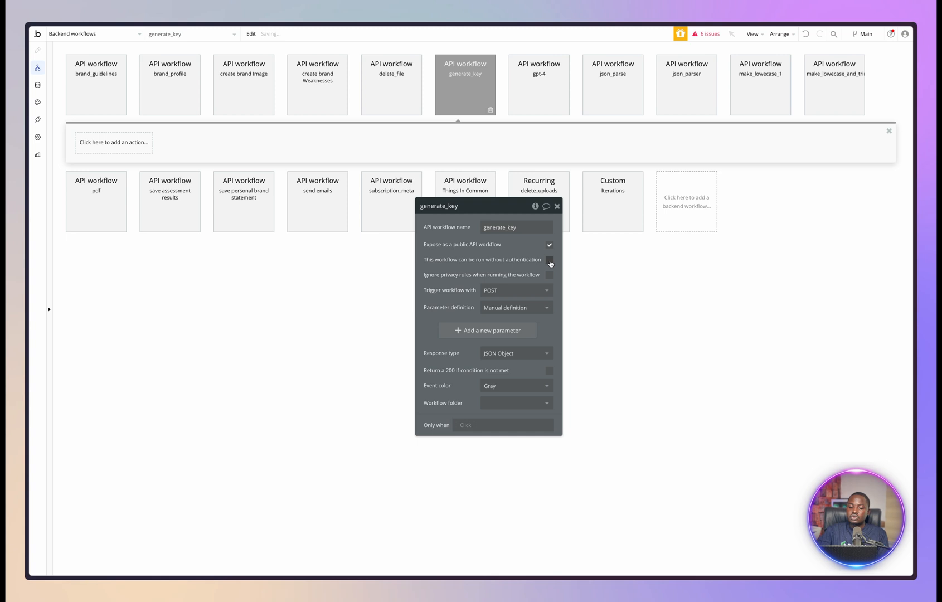
{"action": "left_click", "coordinate": [549, 275]}
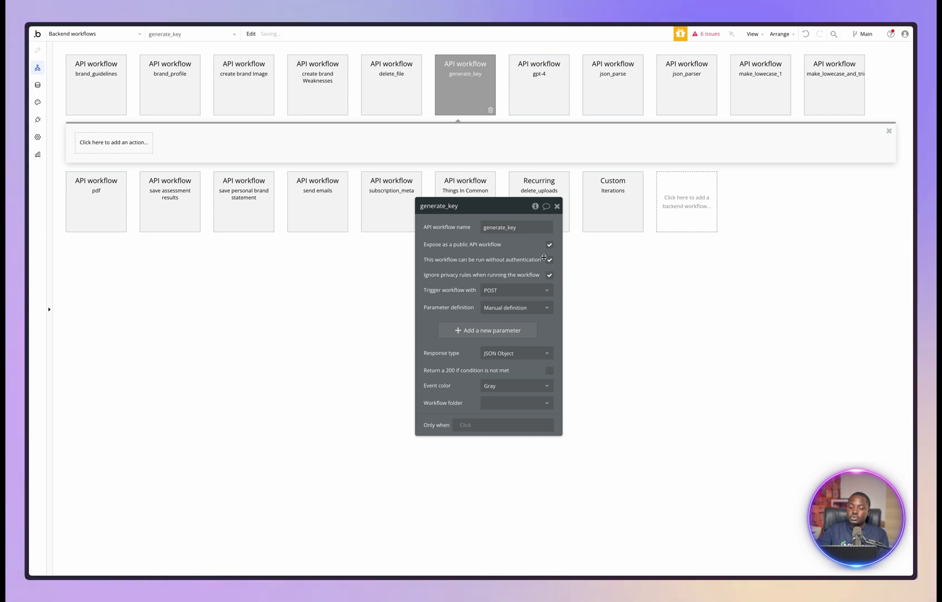
{"action": "left_click", "coordinate": [494, 307]}
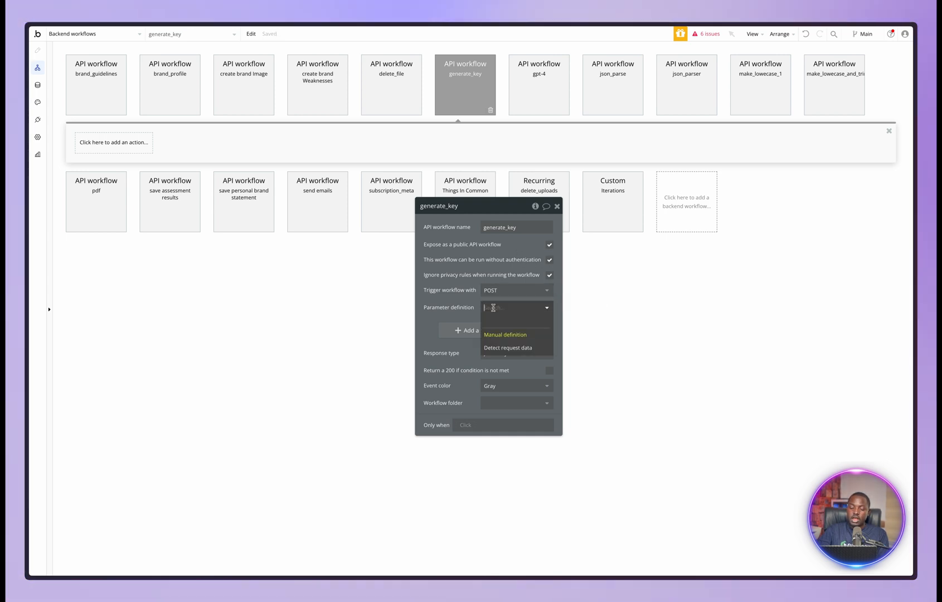
{"action": "left_click", "coordinate": [494, 347]}
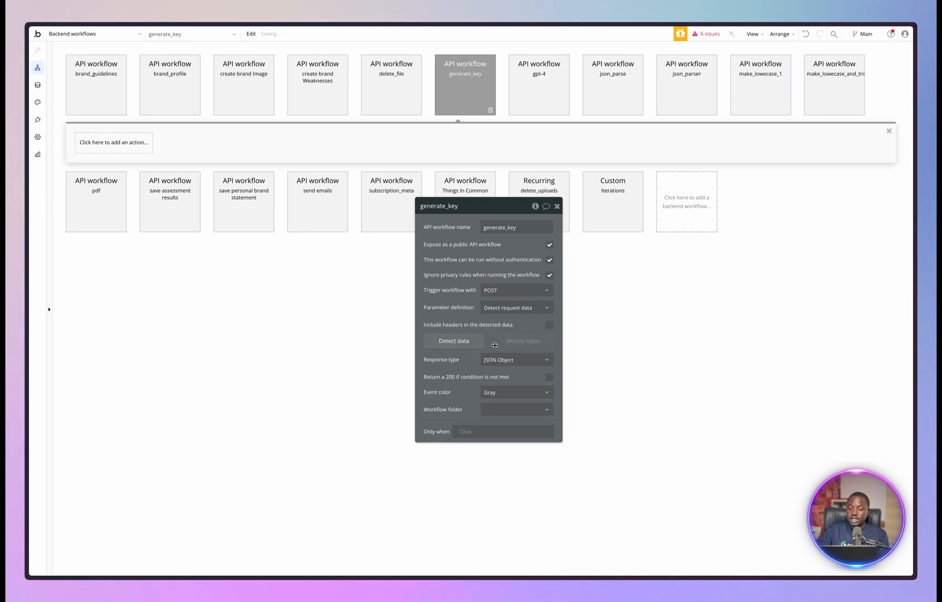
{"action": "left_click", "coordinate": [508, 310]}
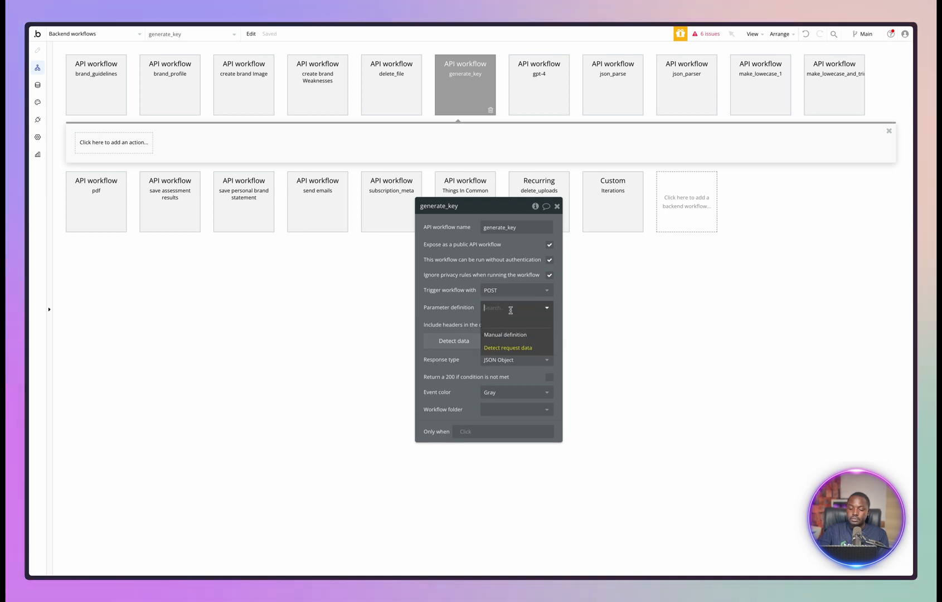
{"action": "left_click", "coordinate": [453, 340]}
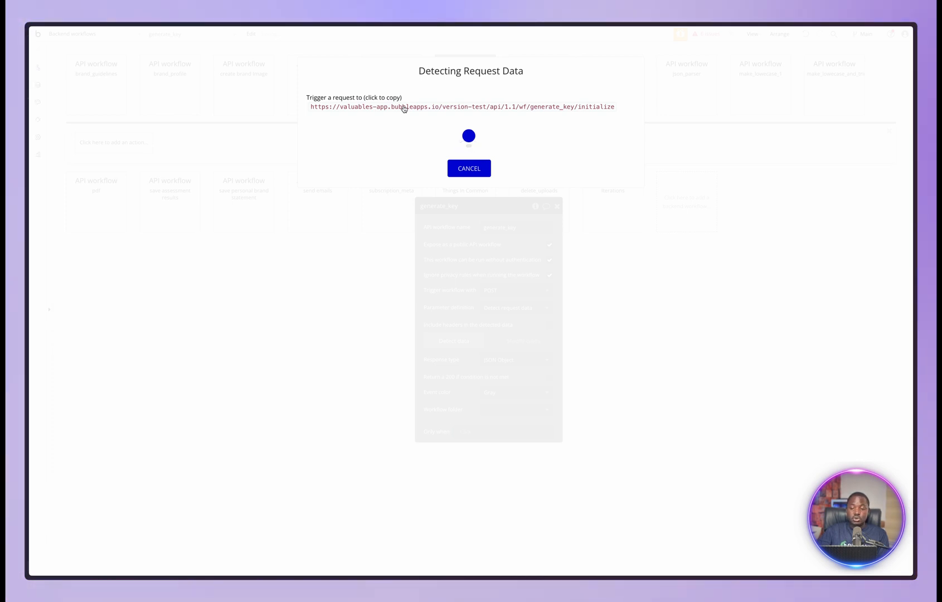
Copy generate_key's initialize URL, stop request detection, and colour the workflow Purple.
{"action": "left_click", "coordinate": [403, 108]}
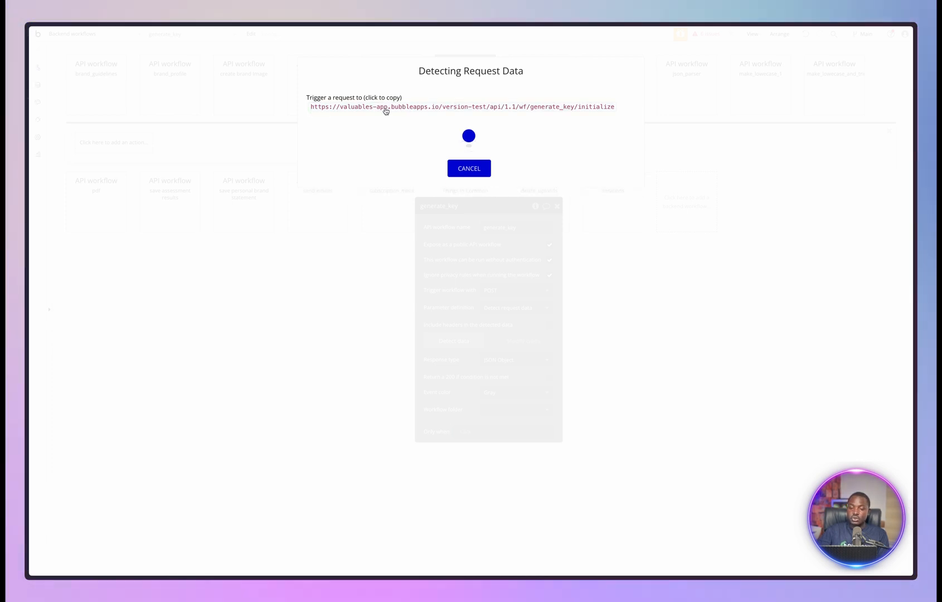
{"action": "left_click", "coordinate": [463, 170]}
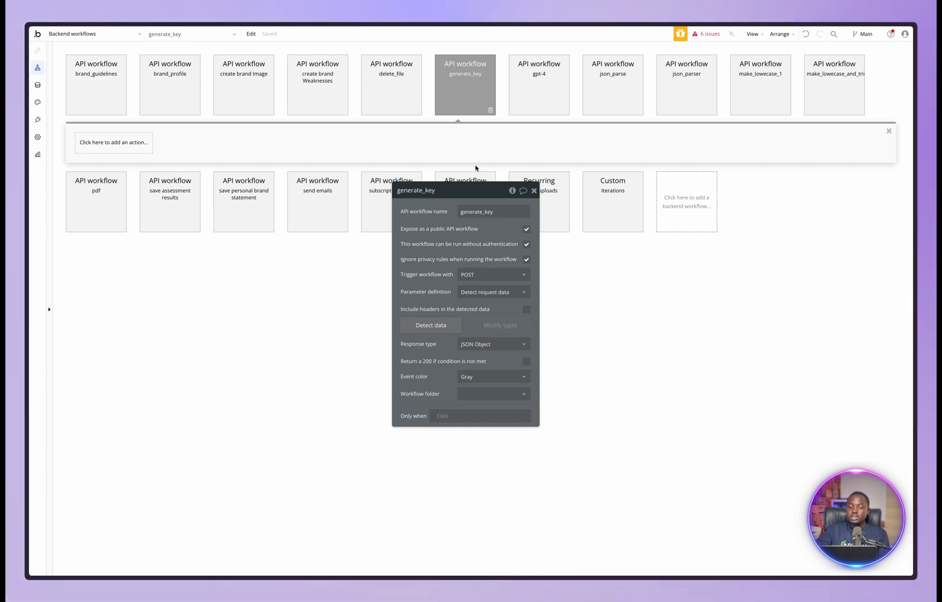
{"action": "left_click", "coordinate": [483, 376]}
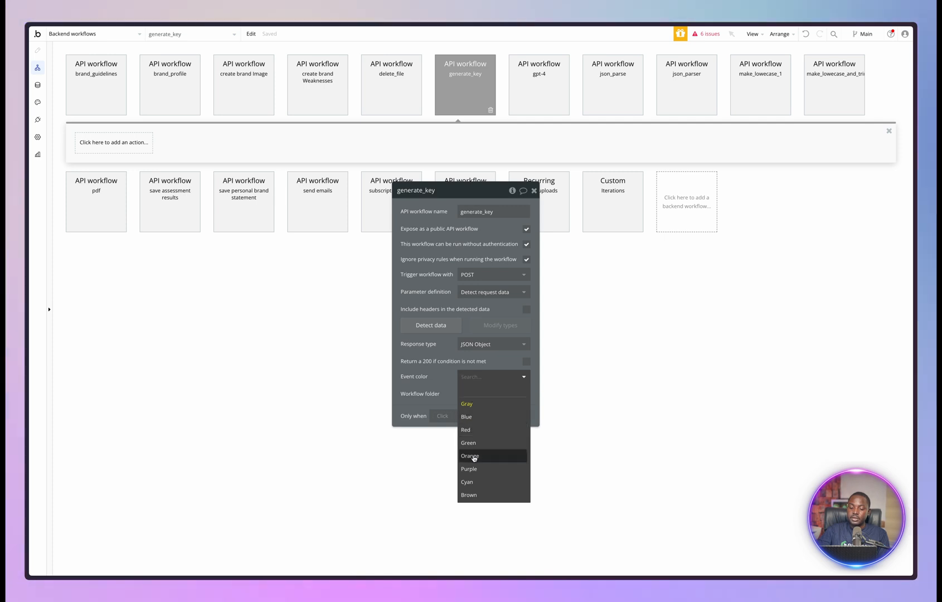
{"action": "left_click", "coordinate": [474, 470]}
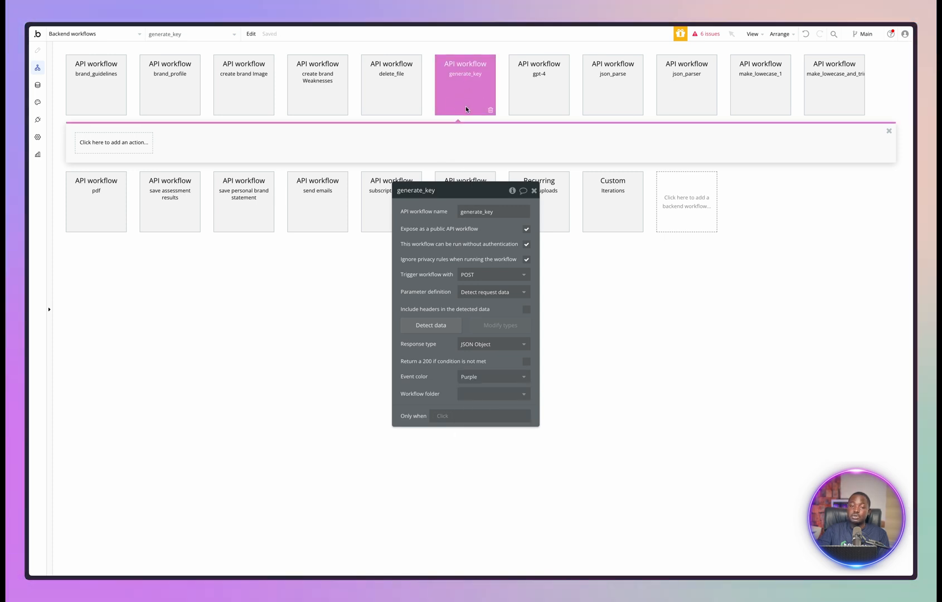
{"action": "mouse_move", "coordinate": [26, 183]}
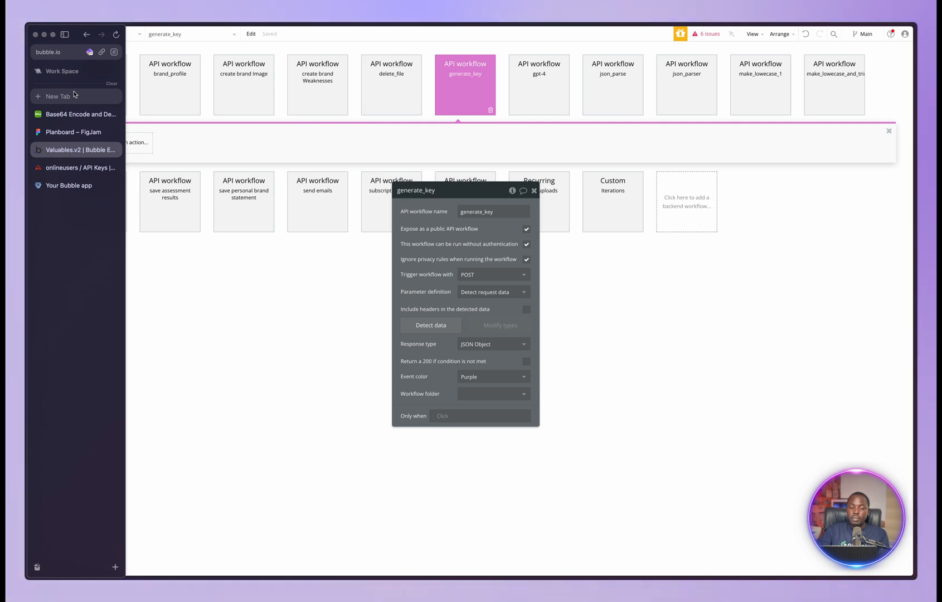
Pan across FigJam's Bubble - Online Users Feature diagram and the Ably SDK Code block.
{"action": "left_click", "coordinate": [73, 131]}
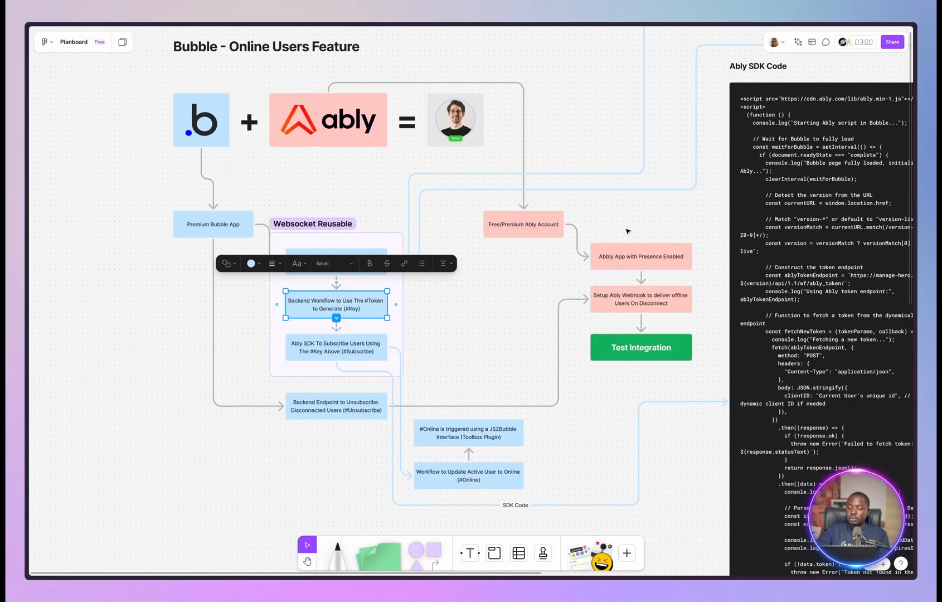
{"action": "scroll", "coordinate": [628, 231], "scroll_direction": "right", "scroll_amount": 5}
{"action": "scroll", "coordinate": [628, 231], "scroll_direction": "right", "scroll_amount": 3}
{"action": "scroll", "coordinate": [627, 231], "scroll_direction": "up", "scroll_amount": 2}
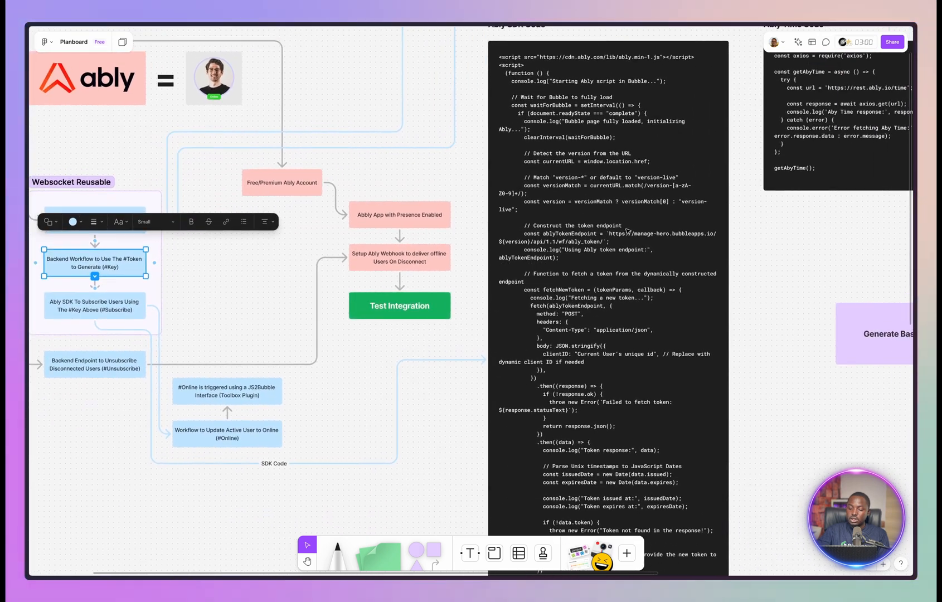
{"action": "scroll", "coordinate": [627, 231], "scroll_direction": "right", "scroll_amount": 1}
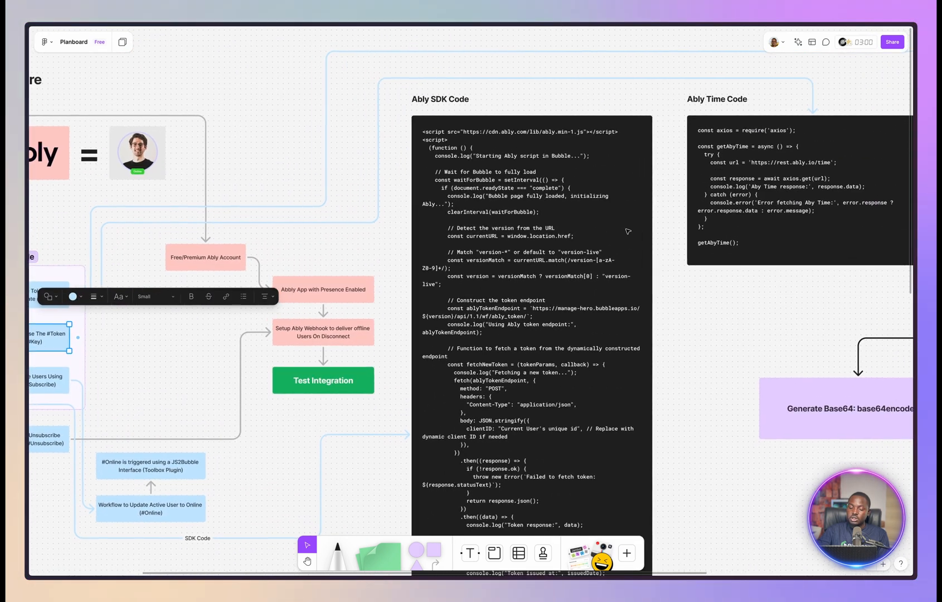
{"action": "scroll", "coordinate": [628, 231], "scroll_direction": "left", "scroll_amount": 10}
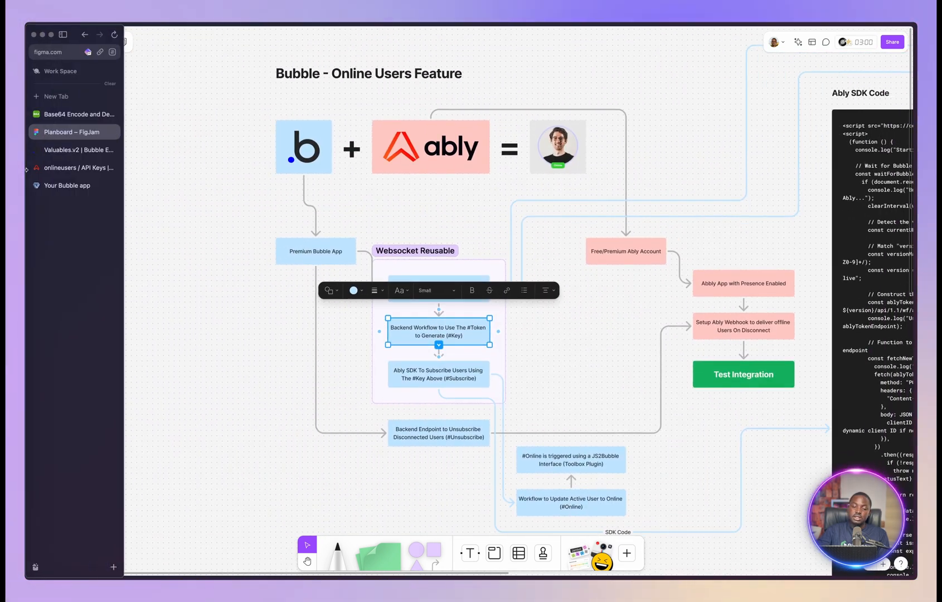
{"action": "left_click", "coordinate": [70, 91]}
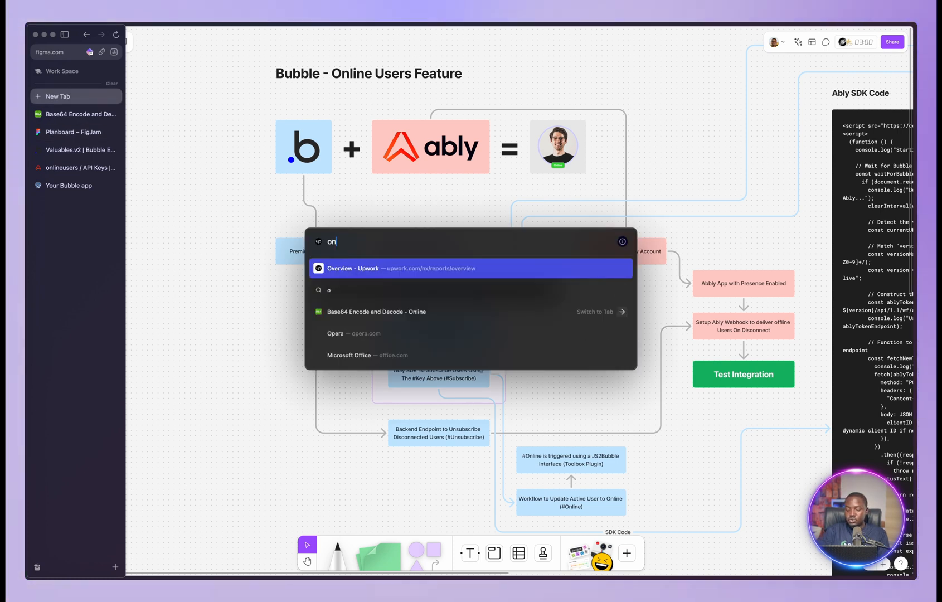
Search Google for 'online note editor' and pick the Online Notepad result after trying Editpad.
{"action": "type", "text": "online note e"}
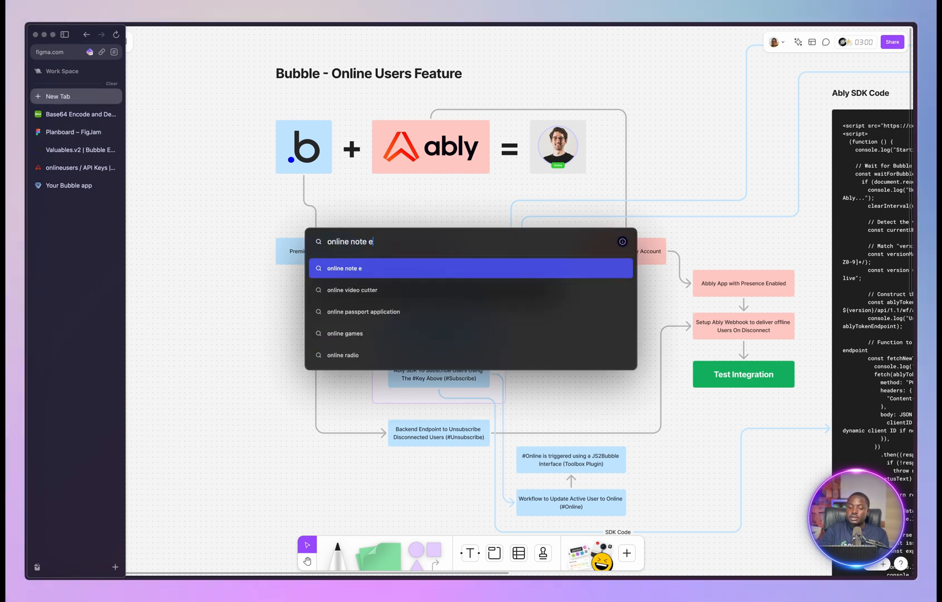
{"action": "type", "text": "dito"}
{"action": "key", "text": "BackSpace"}
{"action": "type", "text": "tor"}
{"action": "key", "text": "Return"}
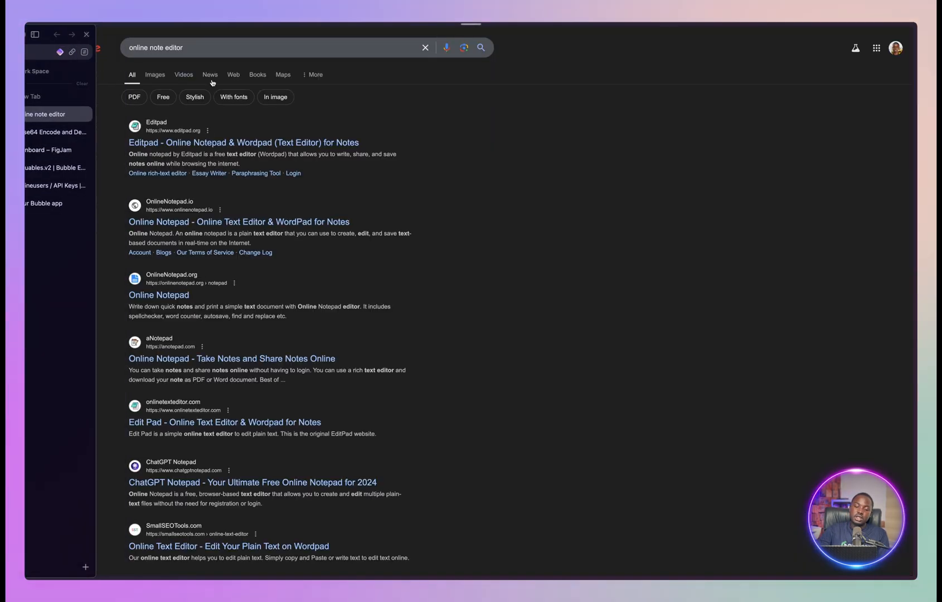
{"action": "left_click", "coordinate": [144, 140]}
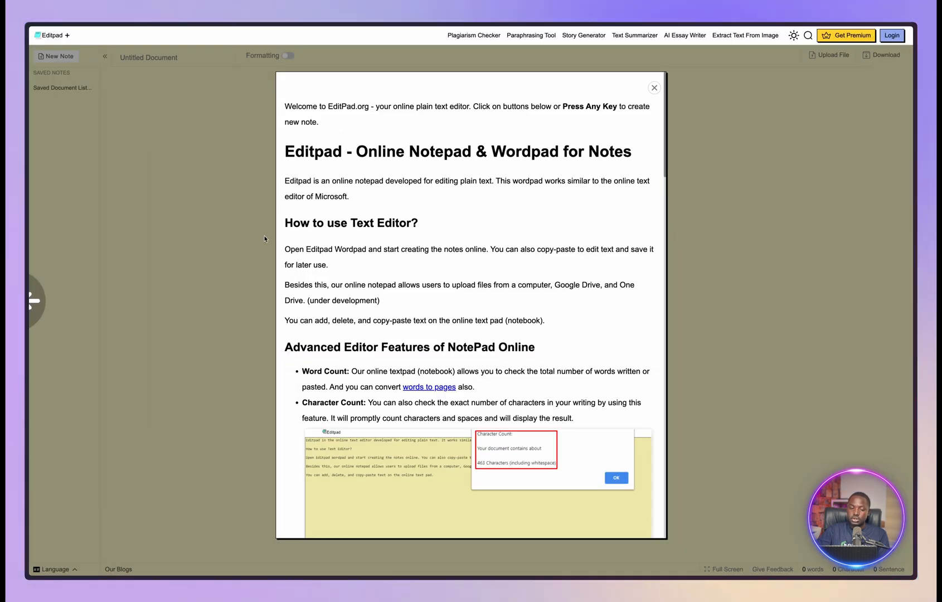
{"action": "scroll", "coordinate": [266, 239], "scroll_direction": "left", "scroll_amount": 5}
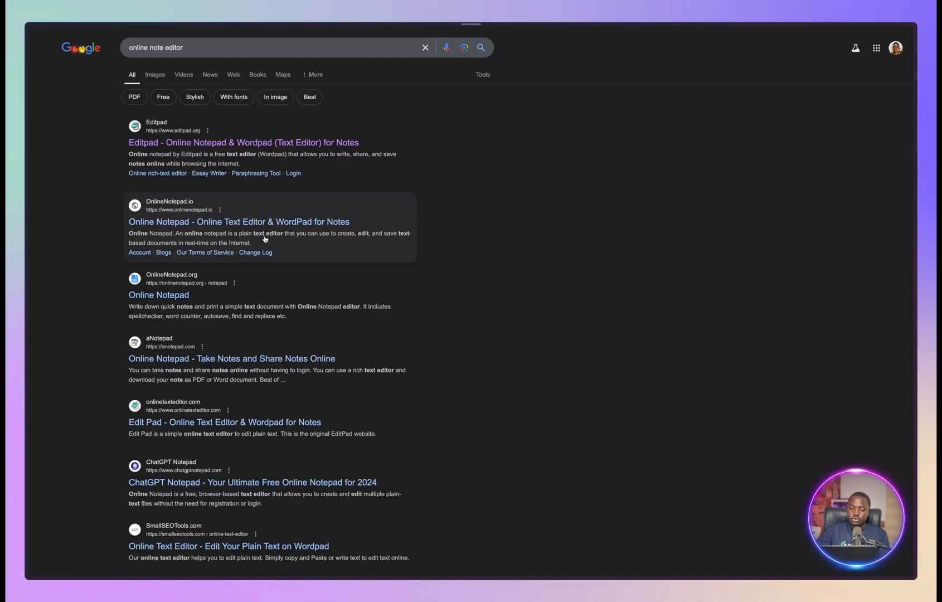
{"action": "left_click", "coordinate": [150, 297]}
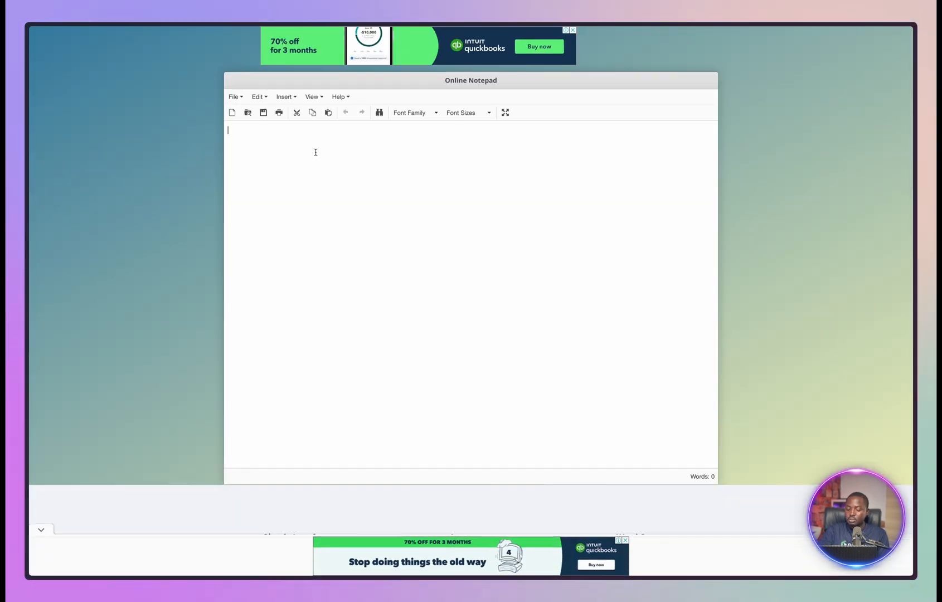
Write 'Key Endpoint:' followed by the pasted generate_key initialize URL in the note.
{"action": "type", "text": "Key E"}
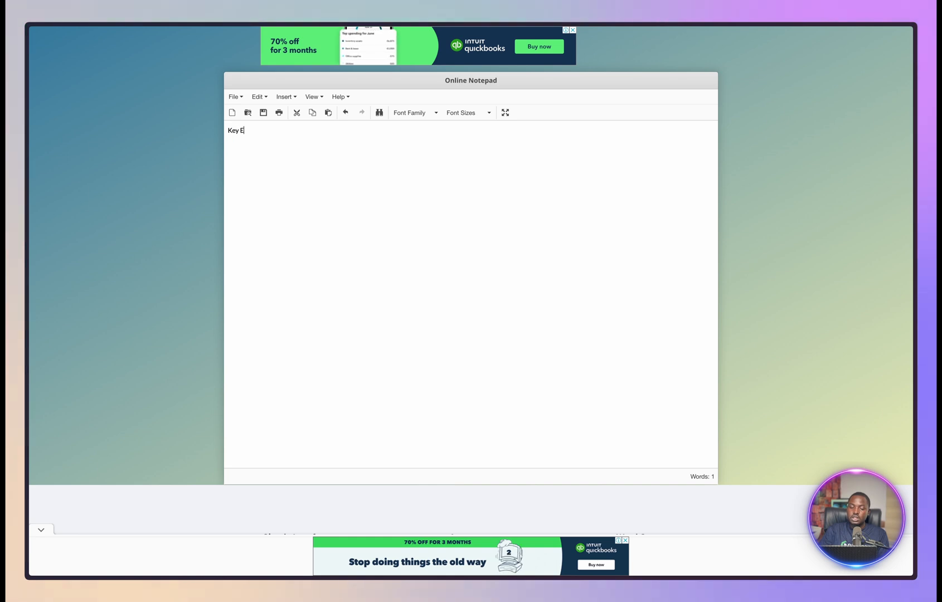
{"action": "type", "text": "ndpoi"}
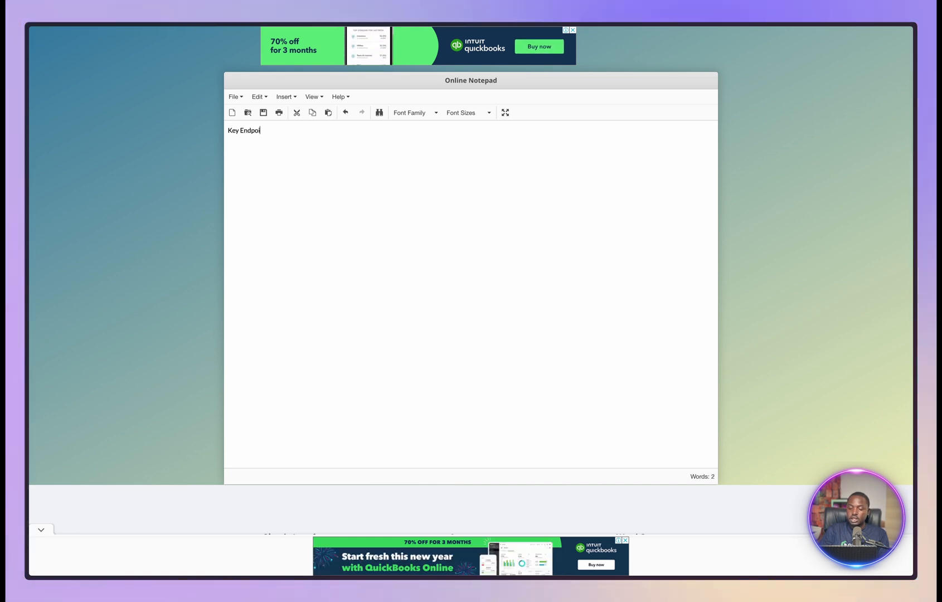
{"action": "type", "text": "ng"}
{"action": "key", "text": "BackSpace"}
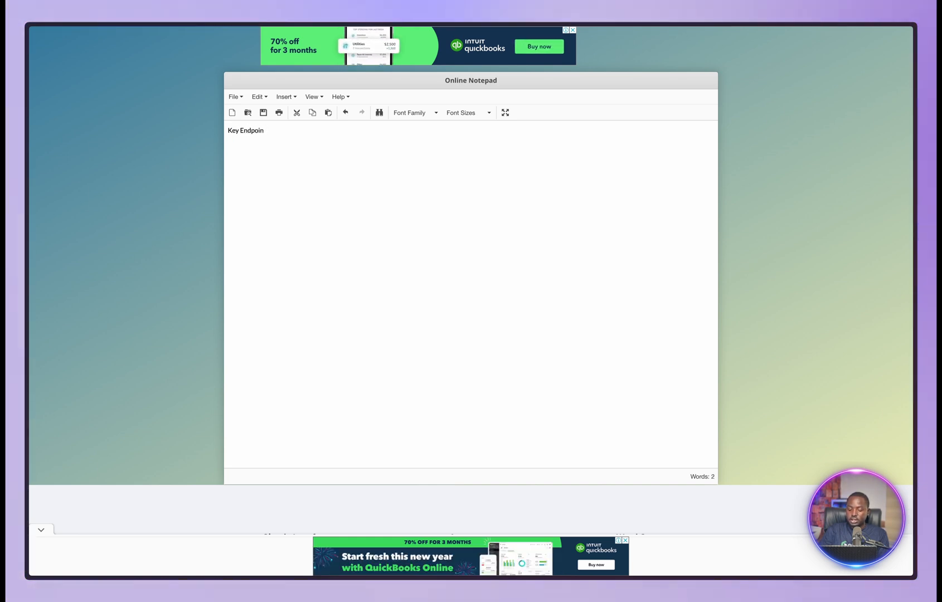
{"action": "type", "text": "t:"}
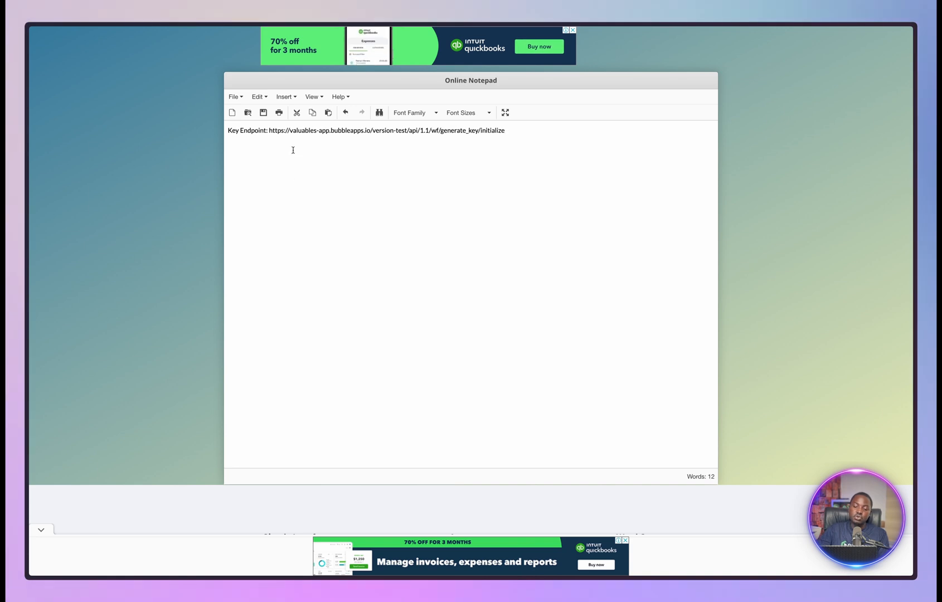
{"action": "mouse_move", "coordinate": [30, 125]}
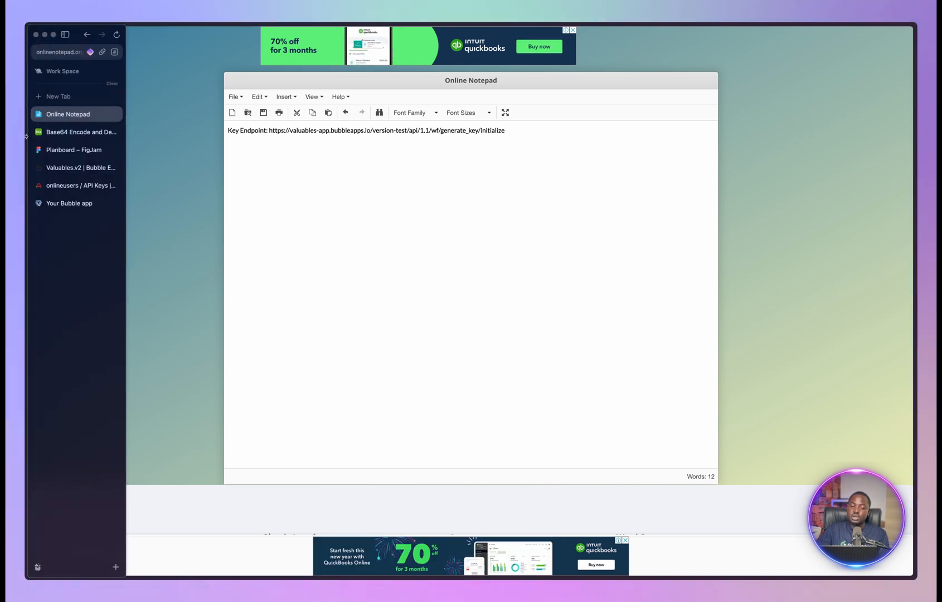
{"action": "left_click", "coordinate": [58, 169]}
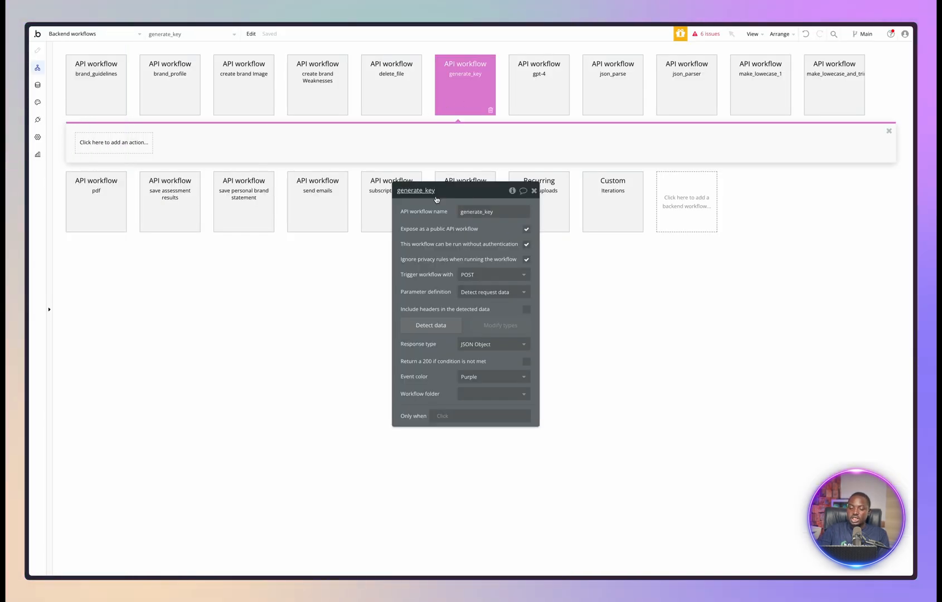
Switch generate_key to manual parameter definition and add a text parameter keyed clientID.
{"action": "left_click_drag", "start_coordinate": [436, 199], "coordinate": [275, 169]}
{"action": "left_click", "coordinate": [338, 263]}
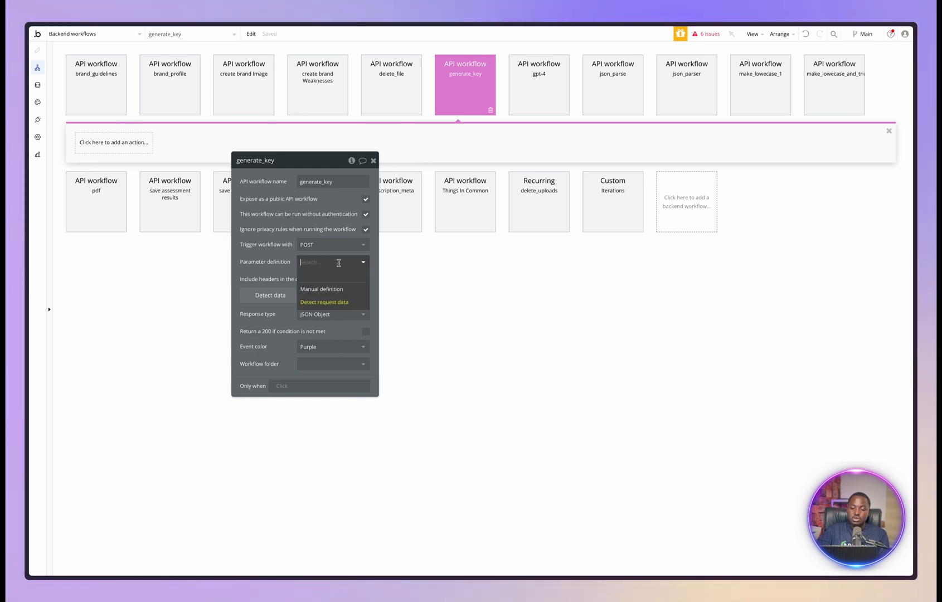
{"action": "left_click", "coordinate": [330, 289]}
{"action": "left_click", "coordinate": [299, 284]}
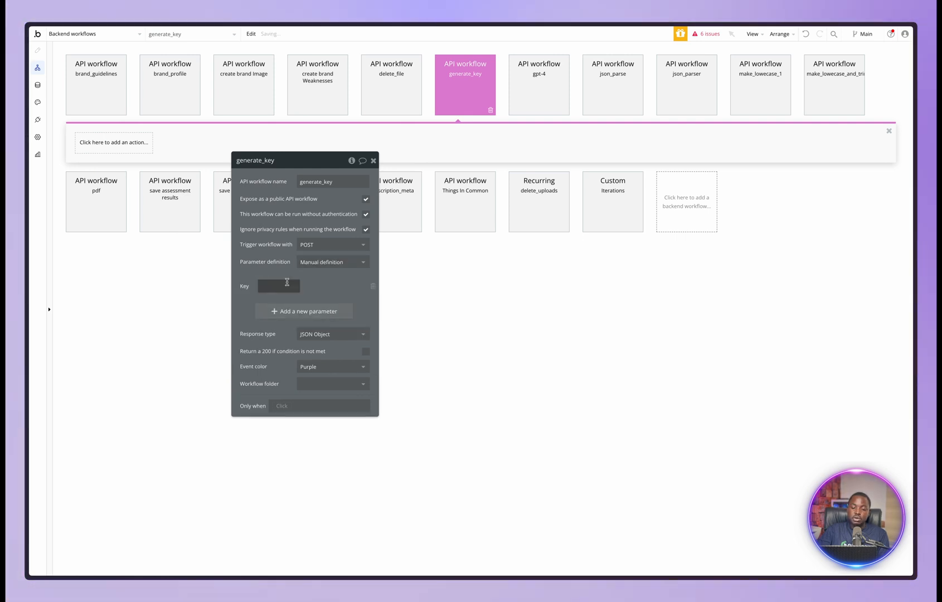
{"action": "type", "text": "client"}
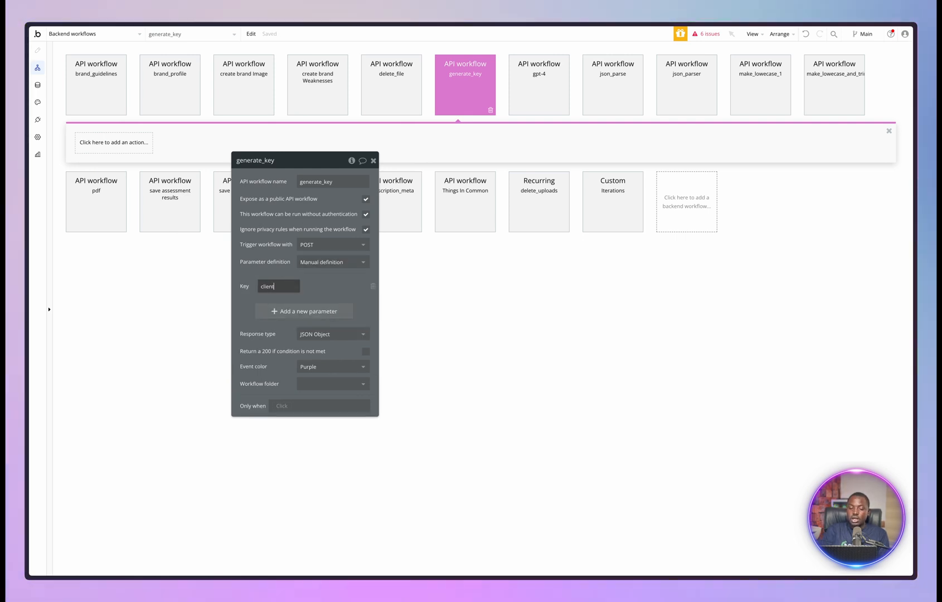
{"action": "type", "text": "ID"}
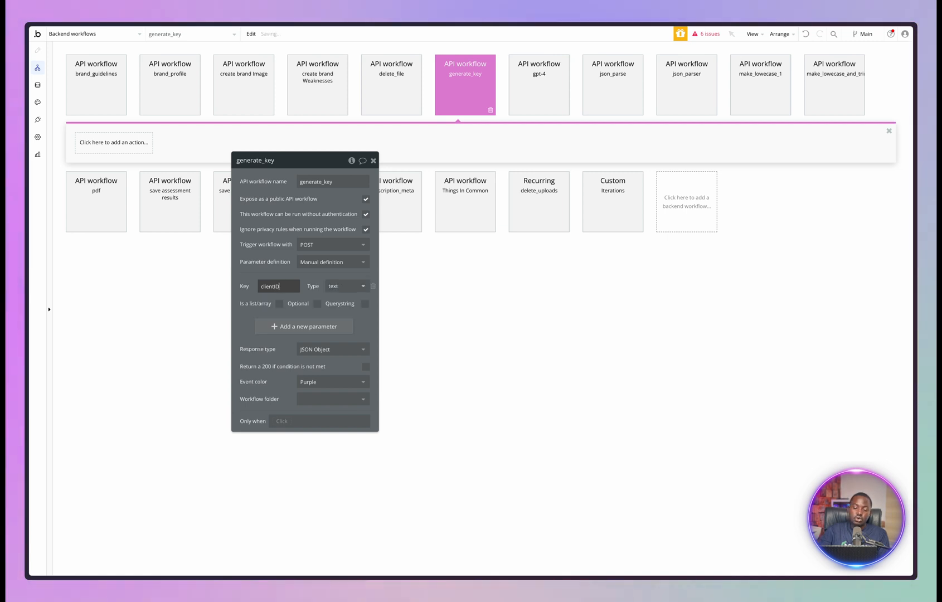
{"action": "left_click", "coordinate": [249, 287]}
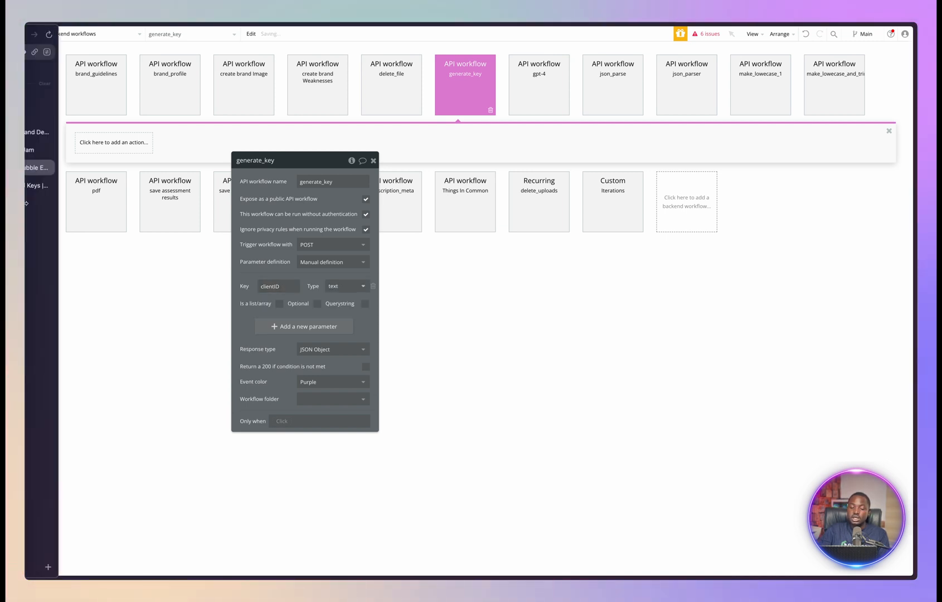
{"action": "left_click", "coordinate": [72, 149]}
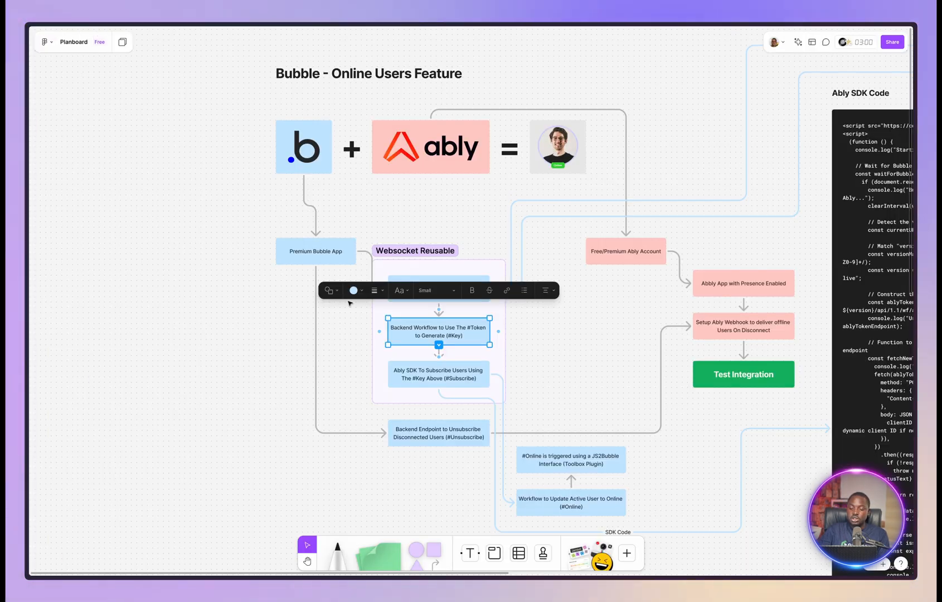
{"action": "scroll", "coordinate": [348, 302], "scroll_direction": "up", "scroll_amount": 5}
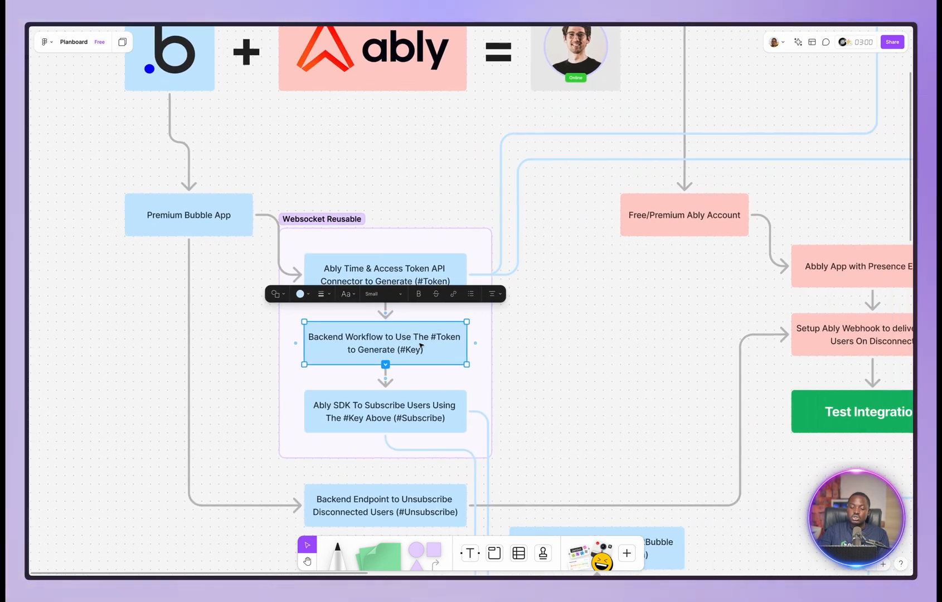
{"action": "scroll", "coordinate": [398, 352], "scroll_direction": "down", "scroll_amount": 3}
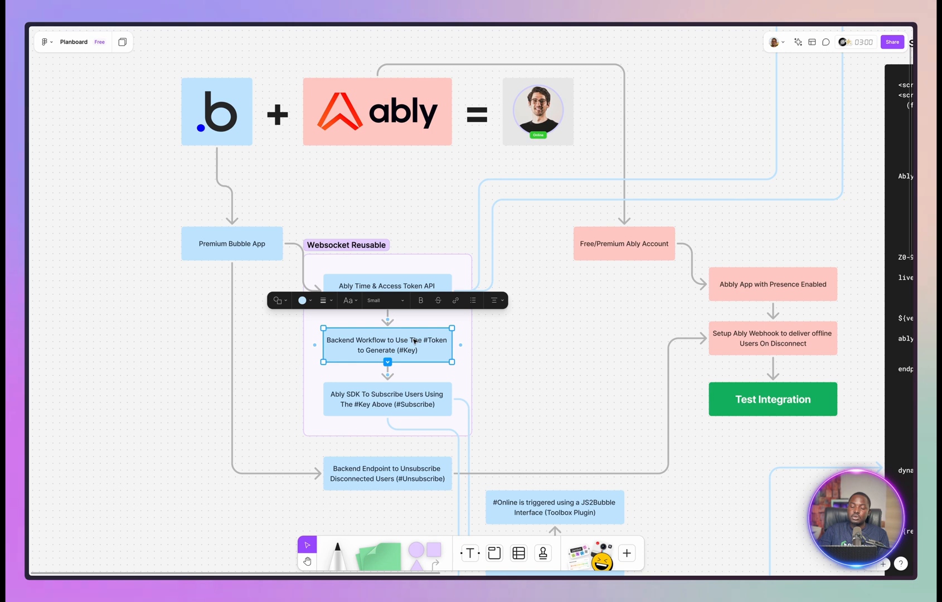
{"action": "mouse_move", "coordinate": [56, 218]}
{"action": "left_click", "coordinate": [55, 174]}
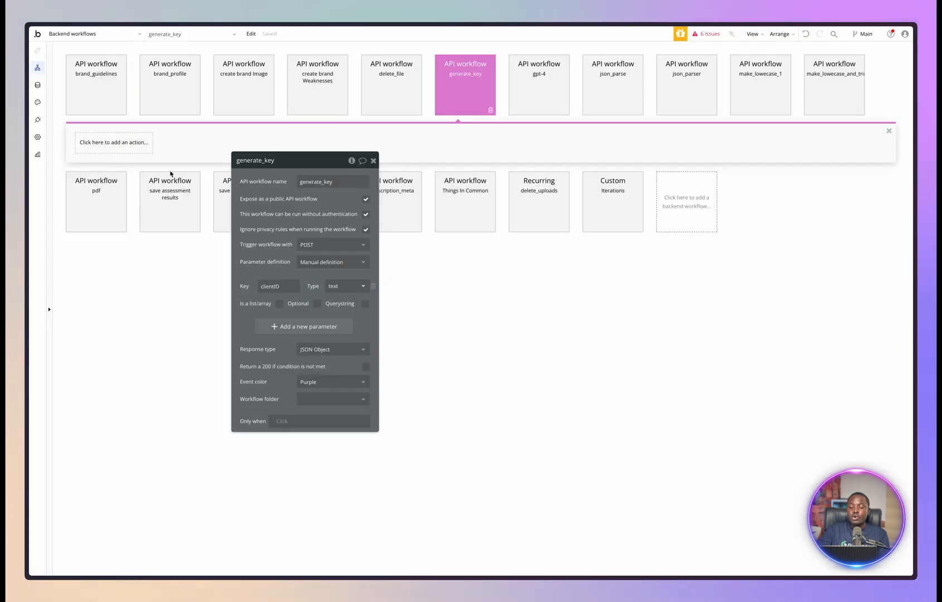
{"action": "left_click", "coordinate": [38, 119]}
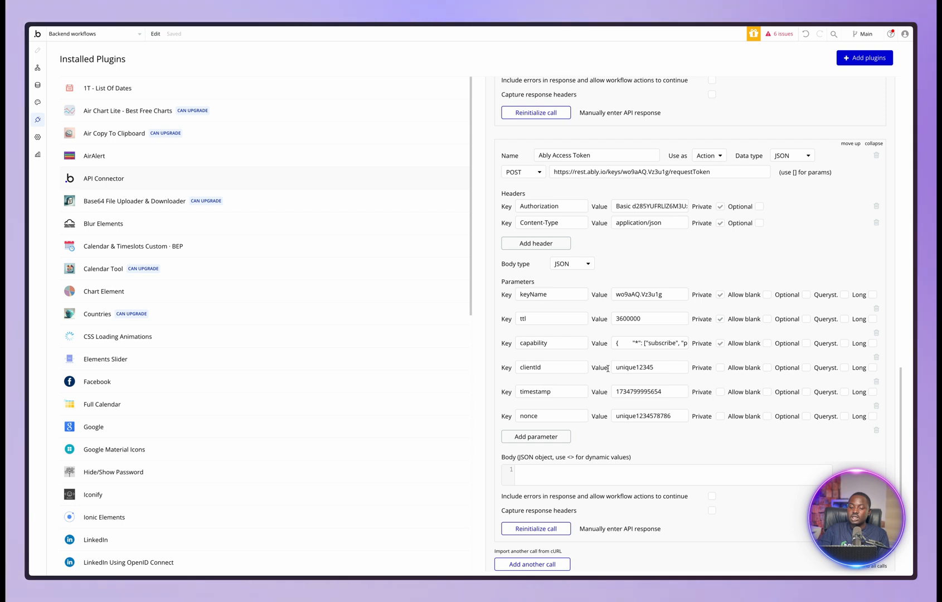
{"action": "mouse_move", "coordinate": [26, 121]}
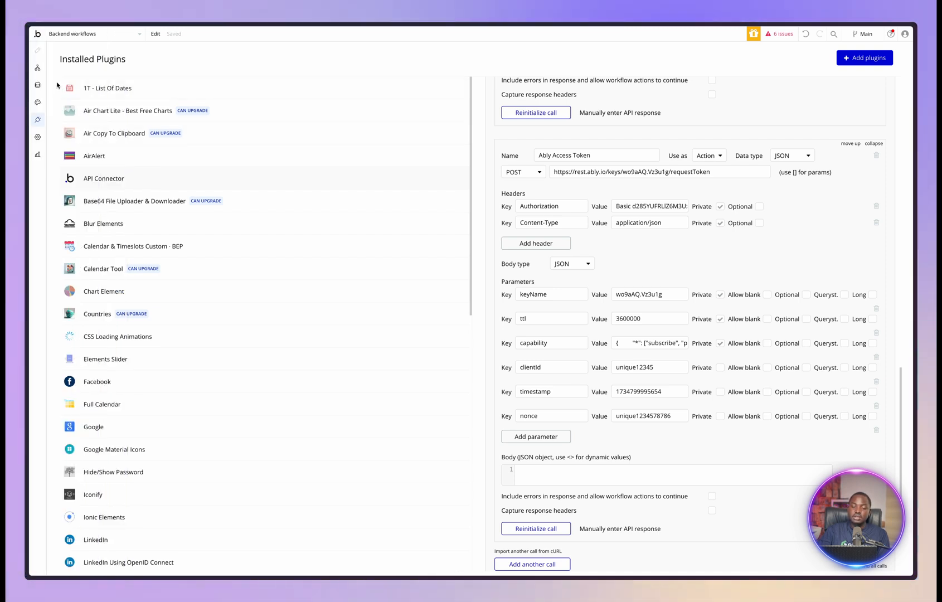
{"action": "left_click", "coordinate": [39, 70]}
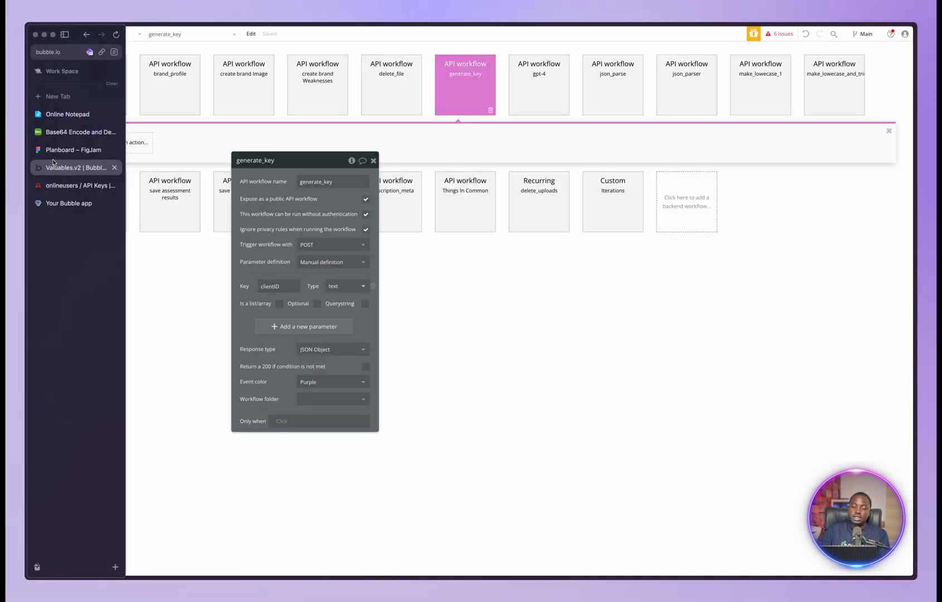
{"action": "left_click", "coordinate": [58, 150]}
{"action": "scroll", "coordinate": [430, 303], "scroll_direction": "up", "scroll_amount": 5}
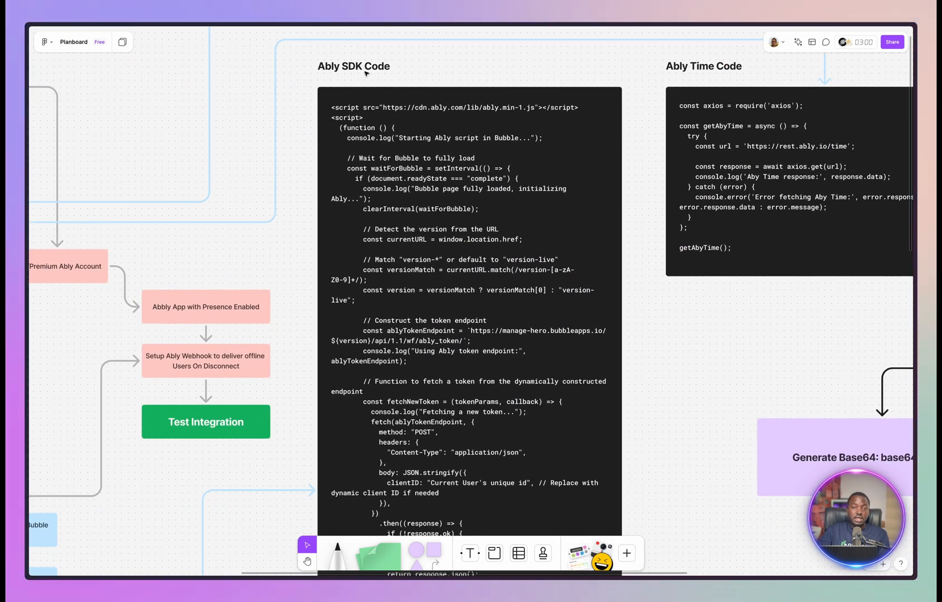
{"action": "scroll", "coordinate": [305, 274], "scroll_direction": "left", "scroll_amount": 6}
{"action": "scroll", "coordinate": [305, 274], "scroll_direction": "down", "scroll_amount": 3}
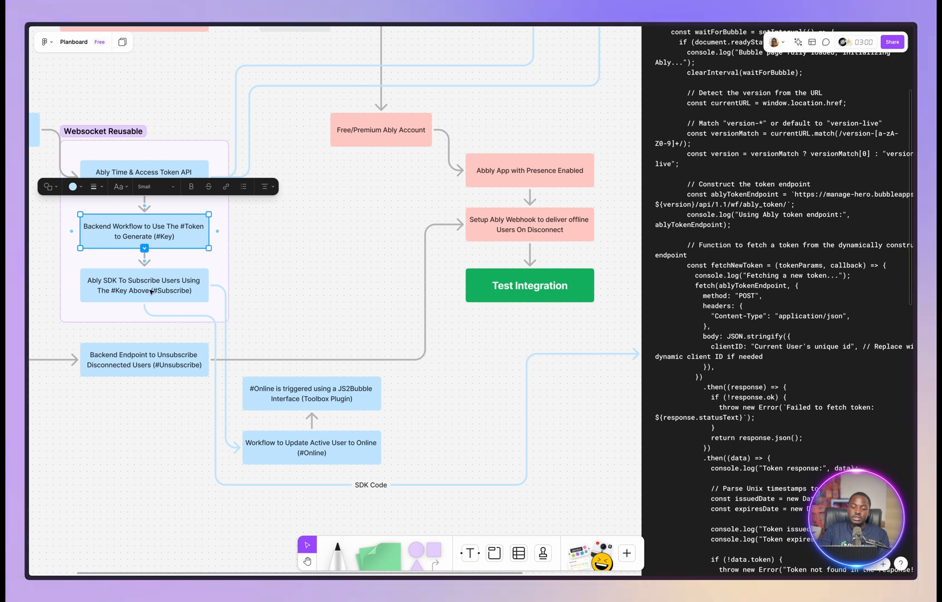
{"action": "left_click", "coordinate": [111, 289]}
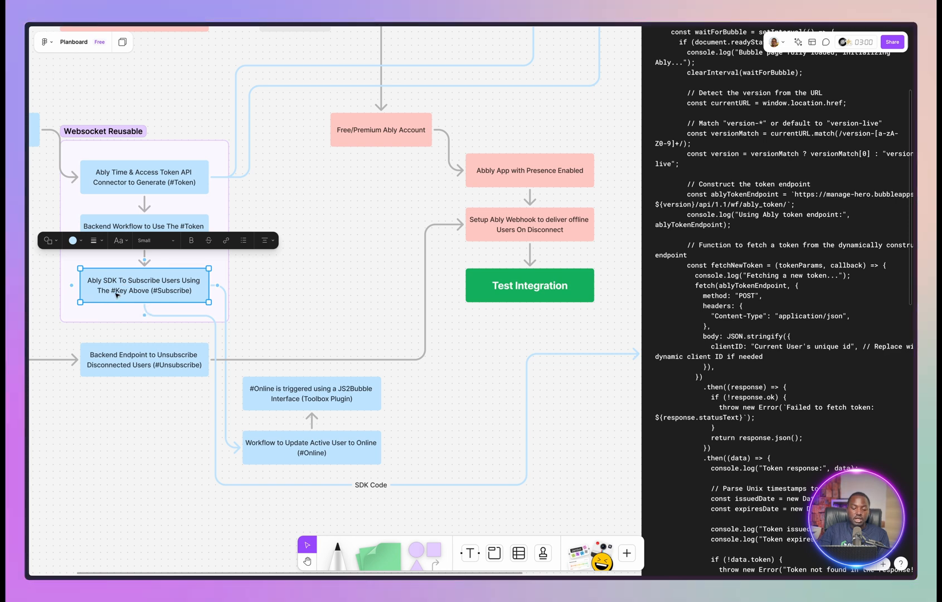
{"action": "left_click", "coordinate": [177, 221]}
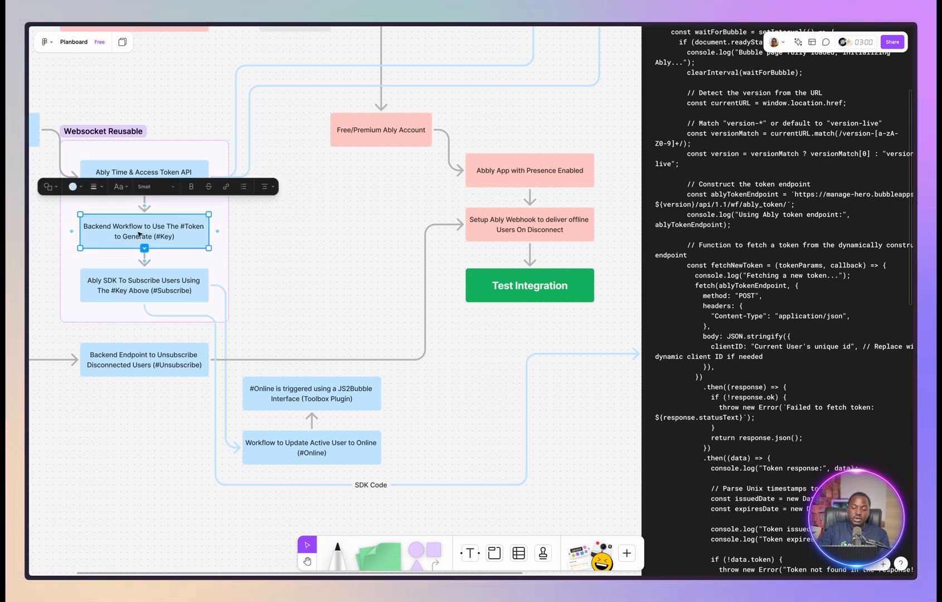
{"action": "scroll", "coordinate": [552, 228], "scroll_direction": "right", "scroll_amount": 10}
{"action": "scroll", "coordinate": [551, 228], "scroll_direction": "up", "scroll_amount": 3}
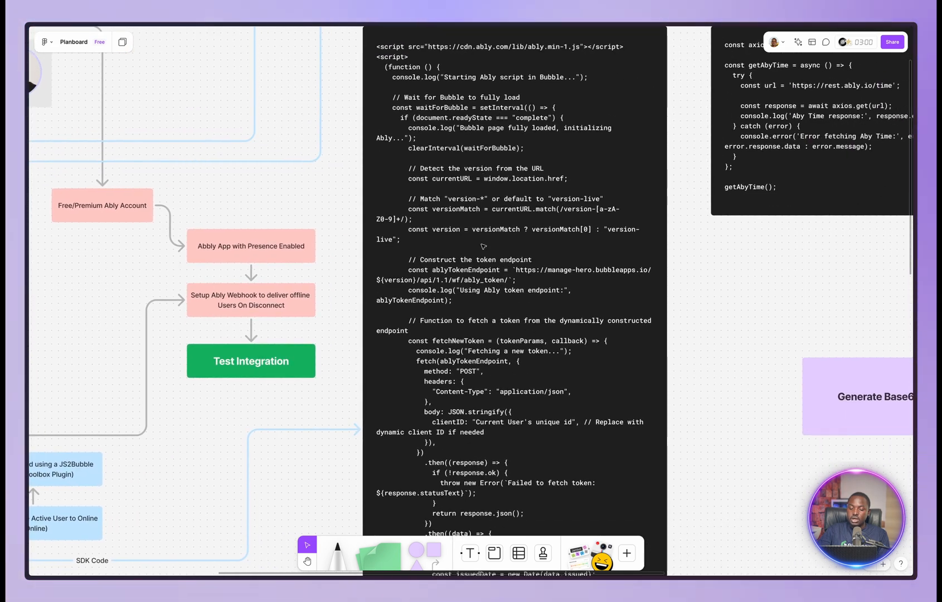
{"action": "scroll", "coordinate": [483, 246], "scroll_direction": "down", "scroll_amount": 5}
{"action": "scroll", "coordinate": [483, 246], "scroll_direction": "right", "scroll_amount": 3}
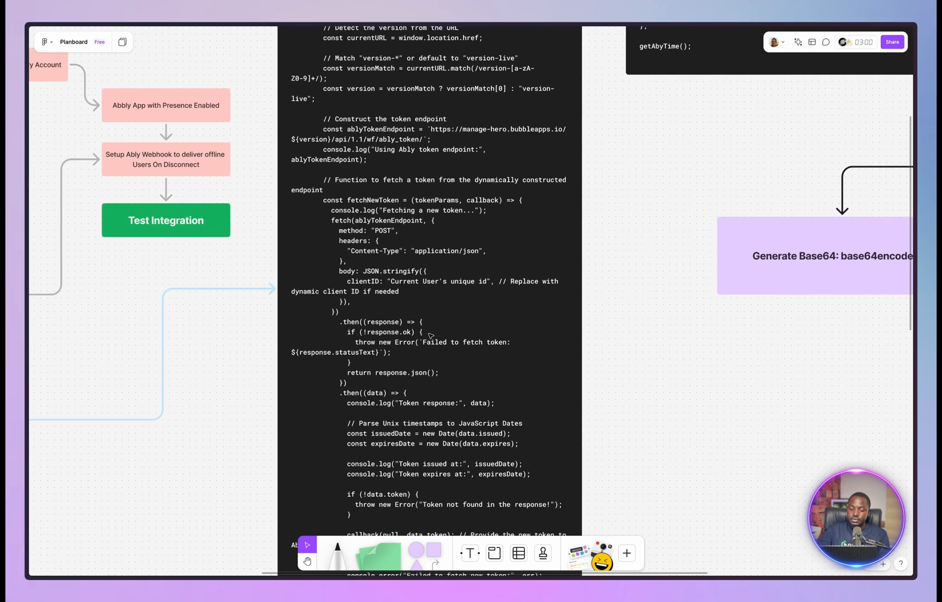
{"action": "scroll", "coordinate": [431, 336], "scroll_direction": "down", "scroll_amount": 2}
{"action": "scroll", "coordinate": [431, 336], "scroll_direction": "right", "scroll_amount": 2}
{"action": "scroll", "coordinate": [367, 410], "scroll_direction": "down", "scroll_amount": 1}
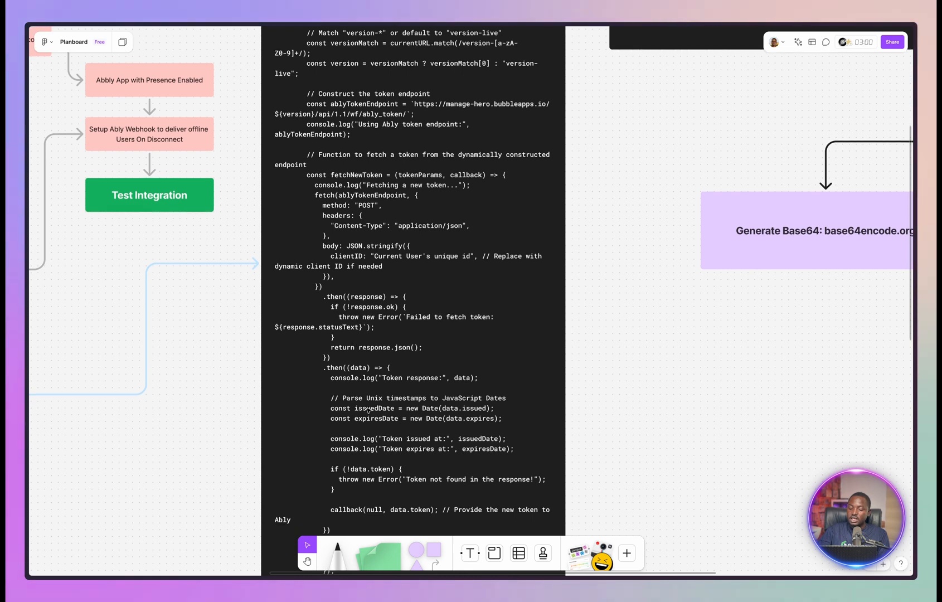
{"action": "scroll", "coordinate": [368, 410], "scroll_direction": "down", "scroll_amount": 5}
{"action": "scroll", "coordinate": [368, 411], "scroll_direction": "up", "scroll_amount": 7}
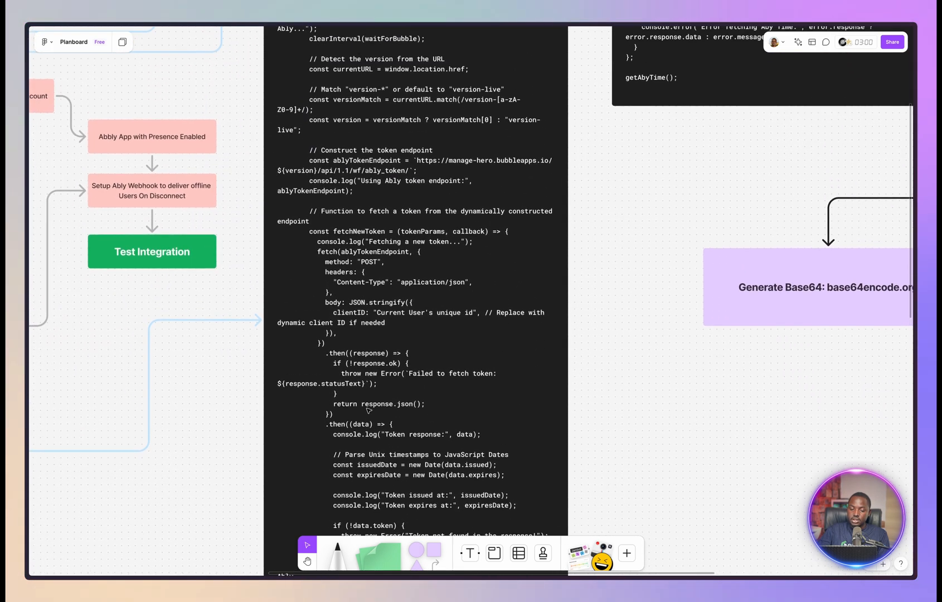
{"action": "scroll", "coordinate": [350, 177], "scroll_direction": "up", "scroll_amount": 2}
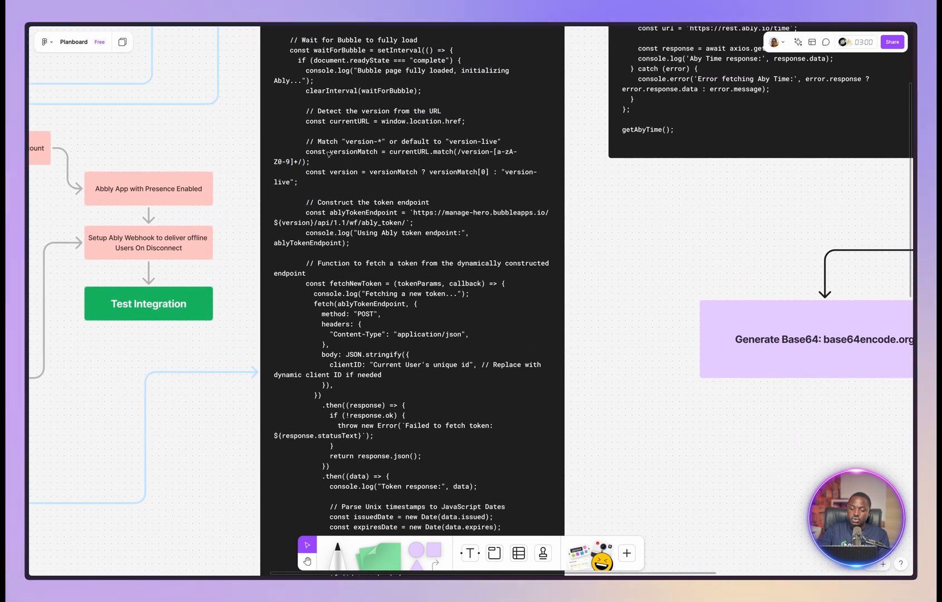
{"action": "scroll", "coordinate": [355, 214], "scroll_direction": "down", "scroll_amount": 3}
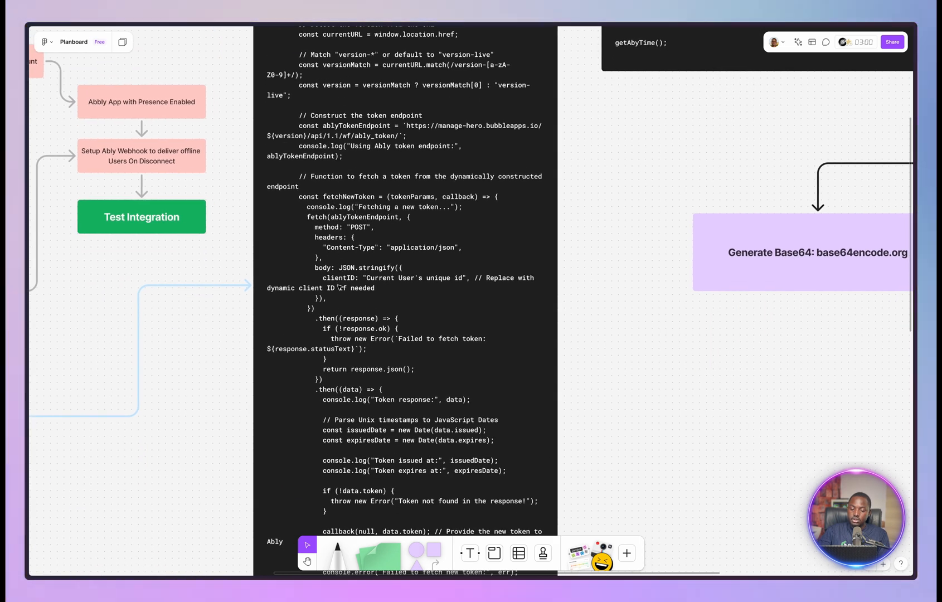
{"action": "double_click", "coordinate": [340, 278]}
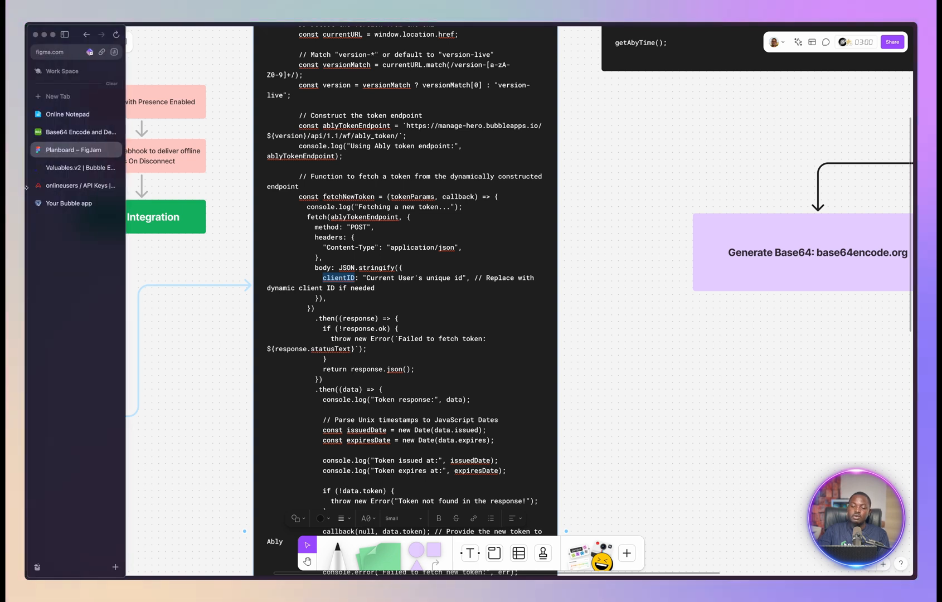
Back in the backend workflow editor, add Online Users - Ably Time as generate_key's step 1.
{"action": "left_click", "coordinate": [66, 128]}
{"action": "left_click", "coordinate": [280, 288]}
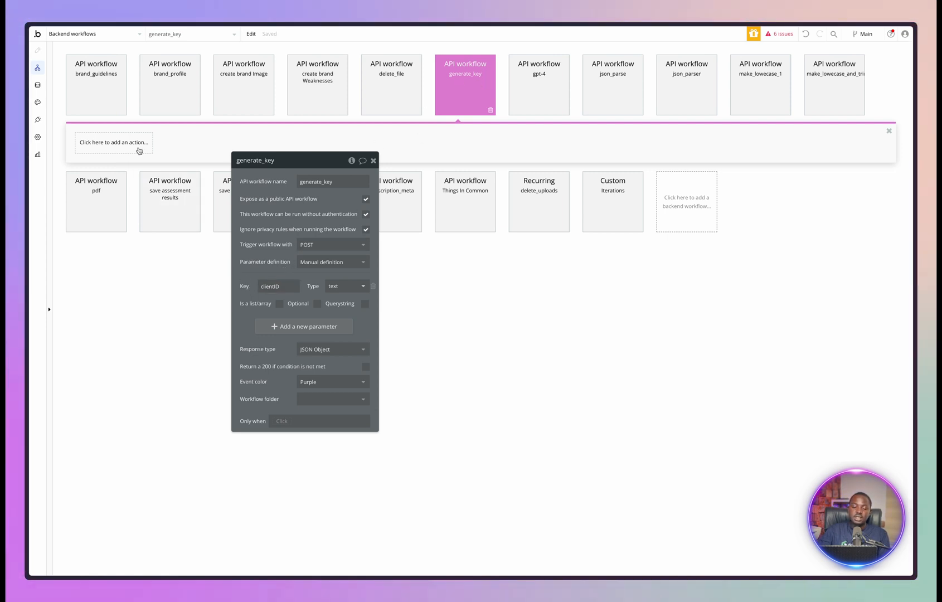
{"action": "left_click", "coordinate": [136, 144]}
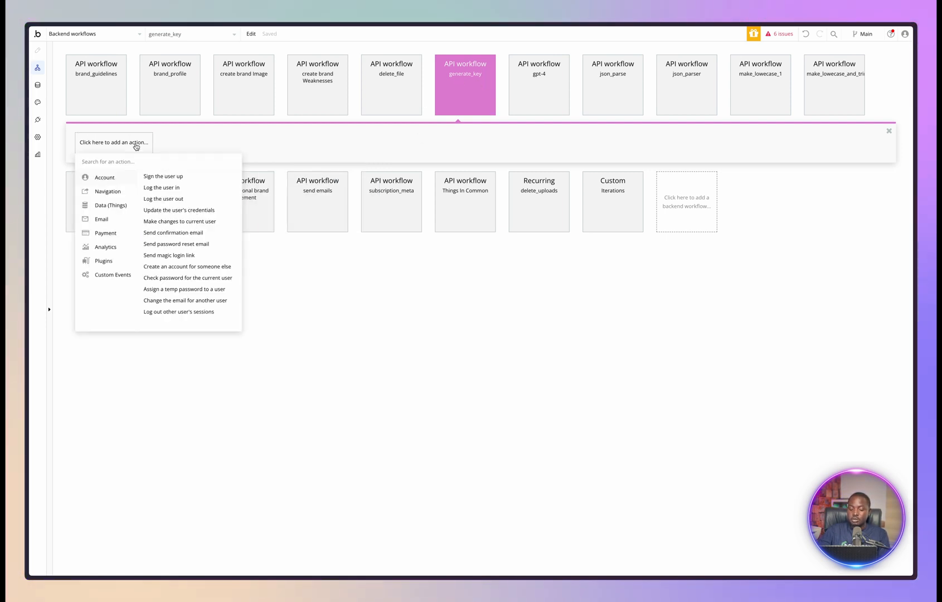
{"action": "type", "text": "Online"}
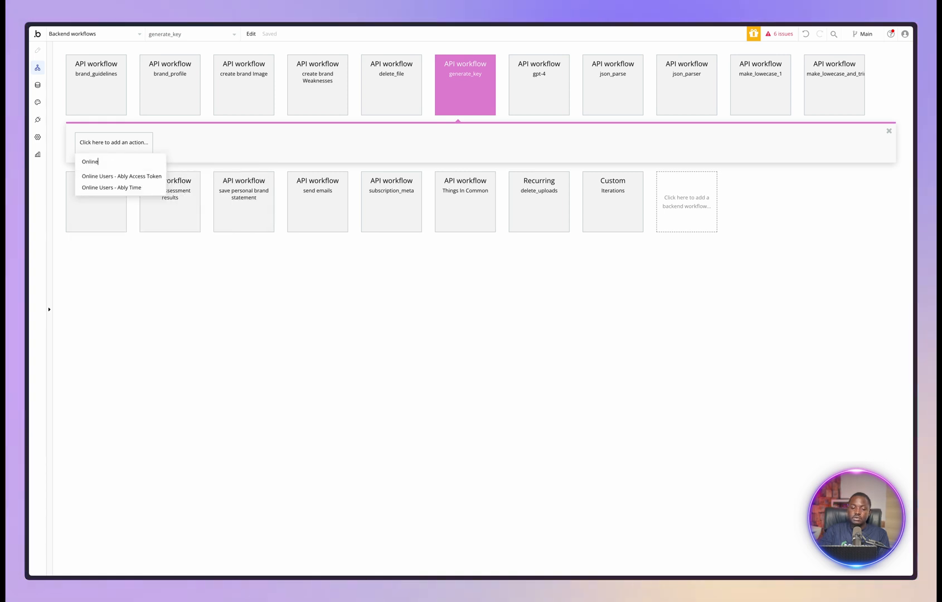
{"action": "left_click", "coordinate": [134, 188]}
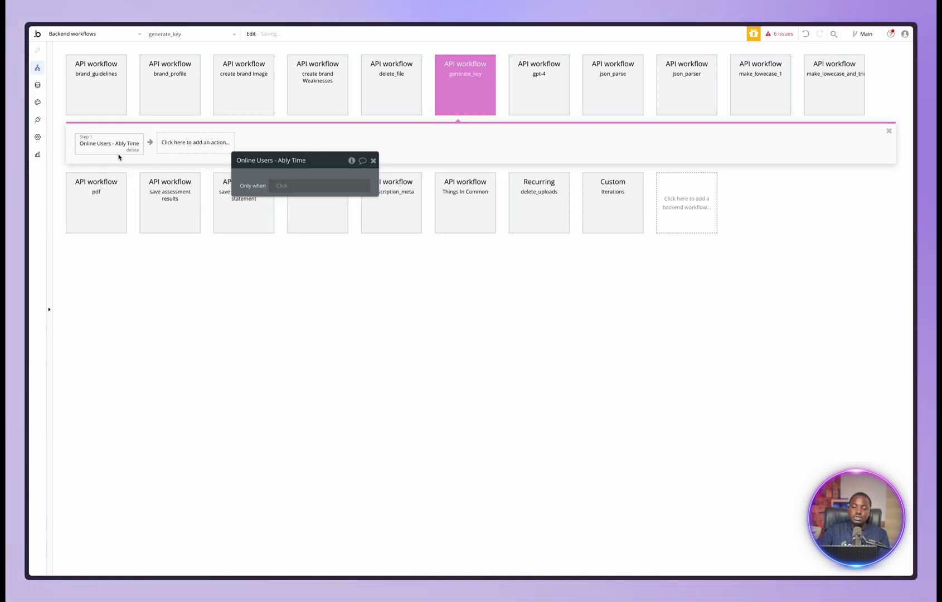
Add Online Users - Ably Access Token as step 2.
{"action": "left_click", "coordinate": [165, 146]}
{"action": "type", "text": "onli"}
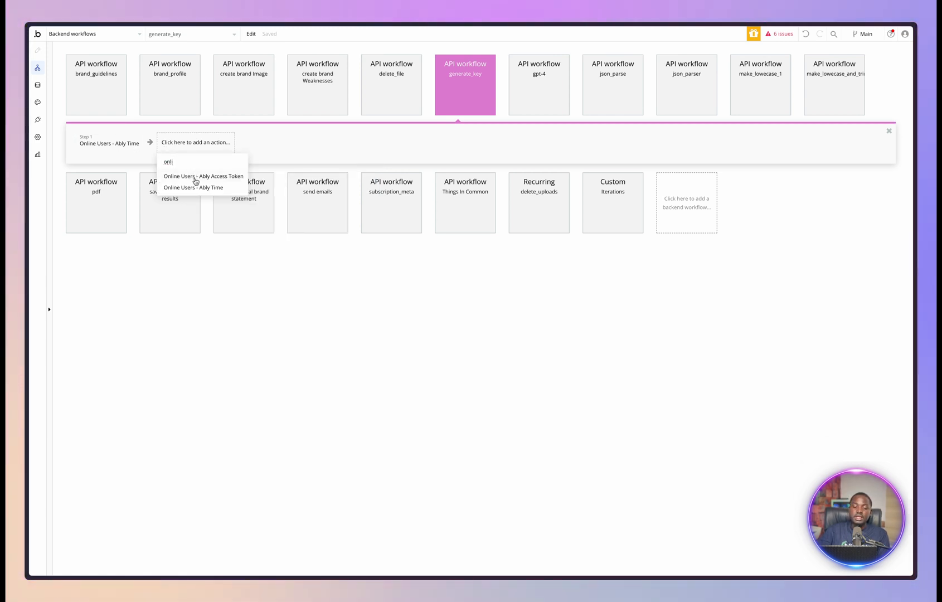
{"action": "left_click", "coordinate": [195, 177]}
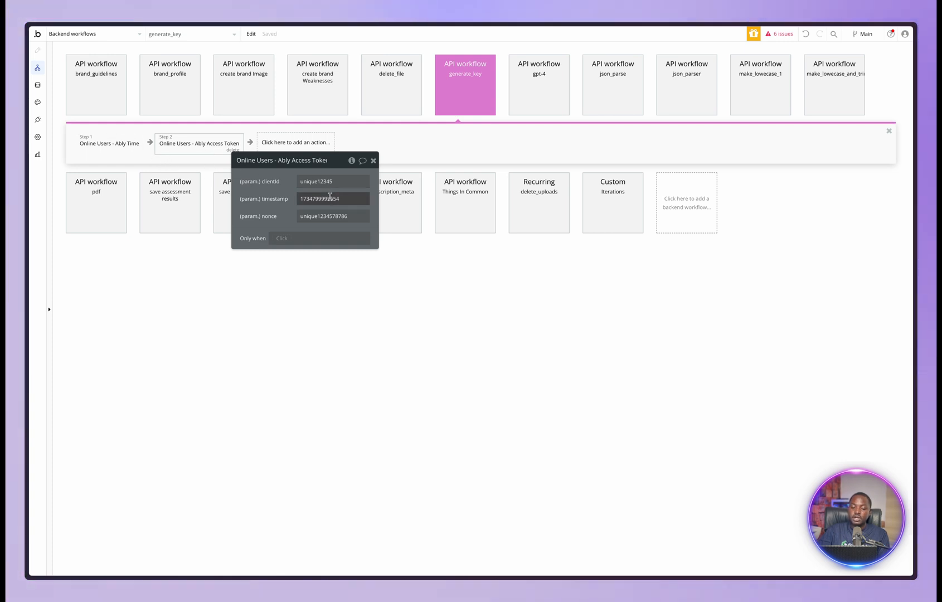
Set step 2's timestamp to the result of step 1 and its nonce to the workflow's clientID.
{"action": "left_click", "coordinate": [401, 199]}
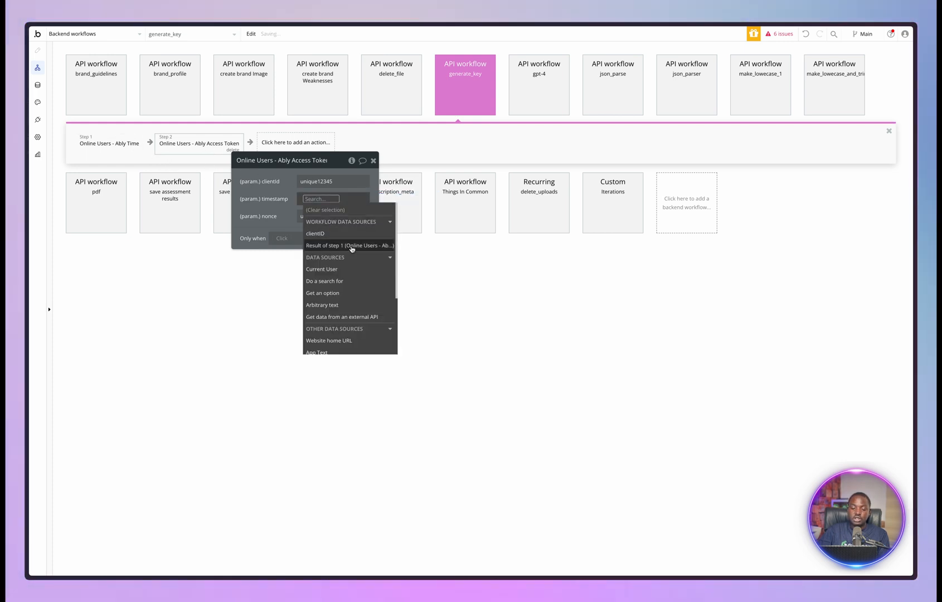
{"action": "left_click", "coordinate": [351, 246]}
{"action": "left_click", "coordinate": [283, 224]}
{"action": "double_click", "coordinate": [320, 223]}
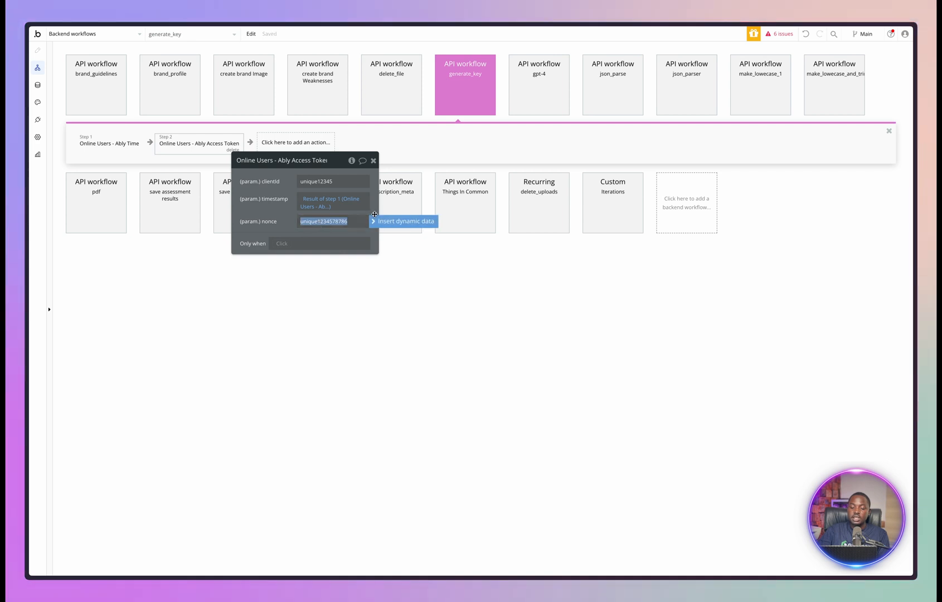
{"action": "left_click", "coordinate": [375, 218]}
{"action": "left_click", "coordinate": [336, 244]}
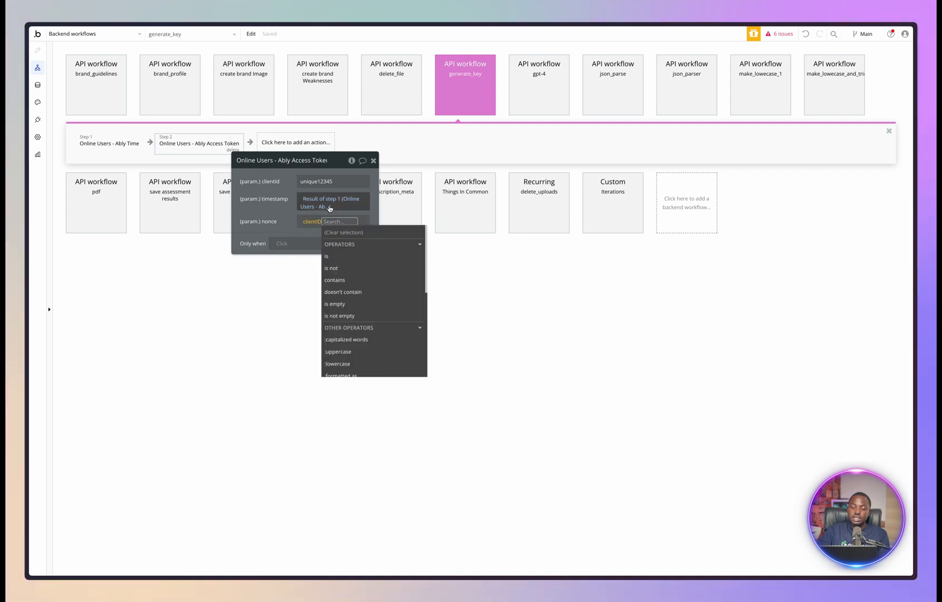
Set clientId to the workflow's clientID and remove the stray x111 from the nonce.
{"action": "double_click", "coordinate": [316, 181]}
{"action": "left_click", "coordinate": [392, 181]}
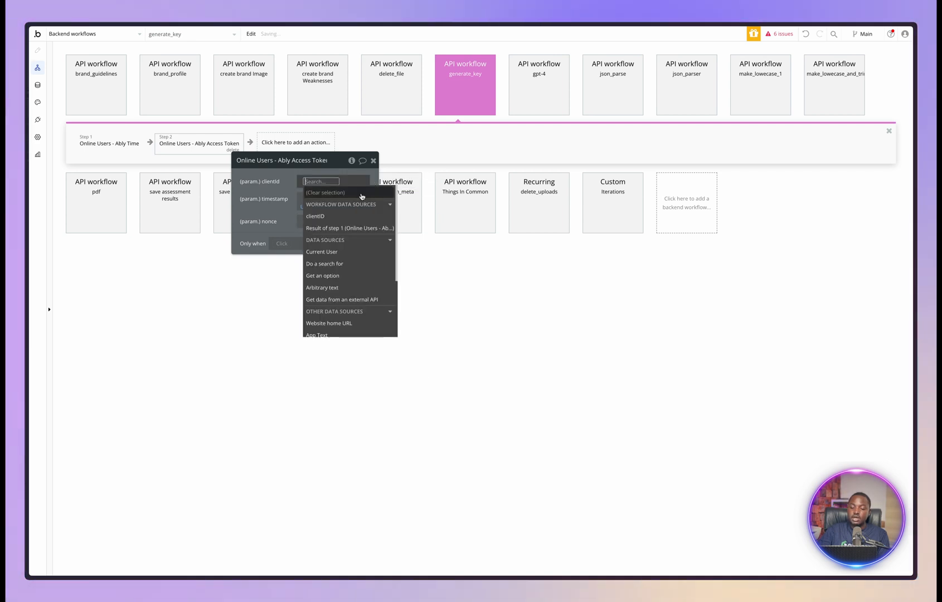
{"action": "left_click", "coordinate": [337, 216]}
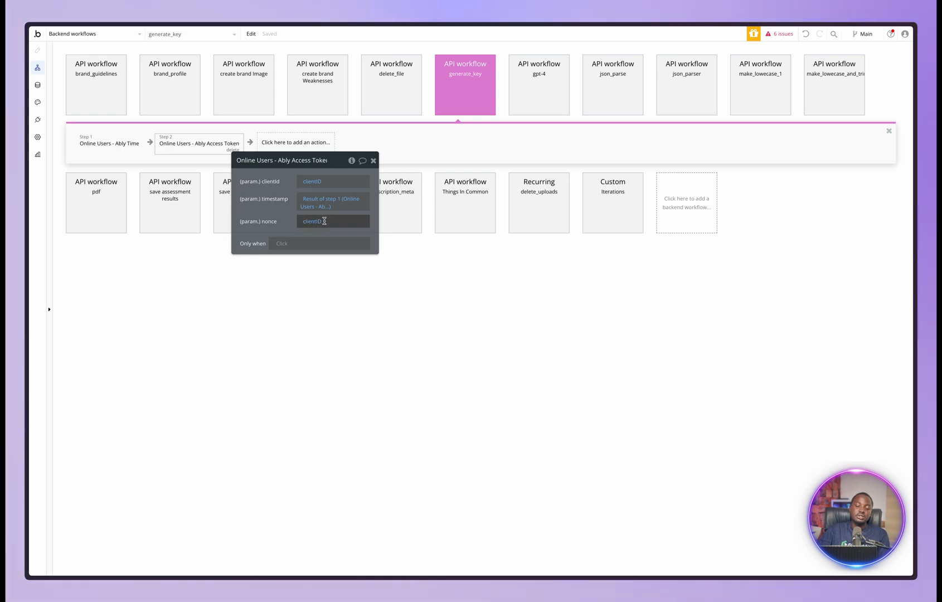
{"action": "type", "text": "x"}
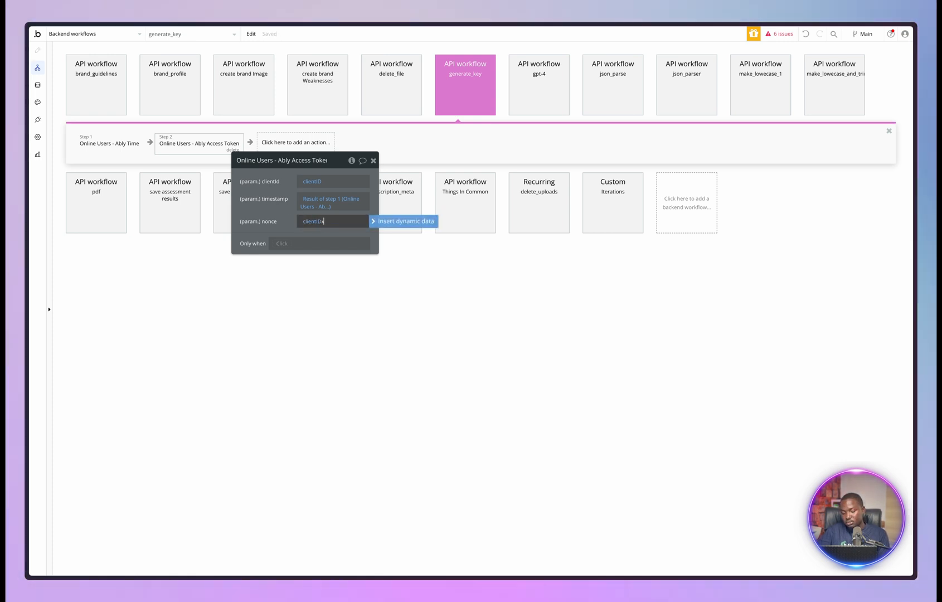
{"action": "type", "text": "111"}
{"action": "left_click", "coordinate": [274, 206]}
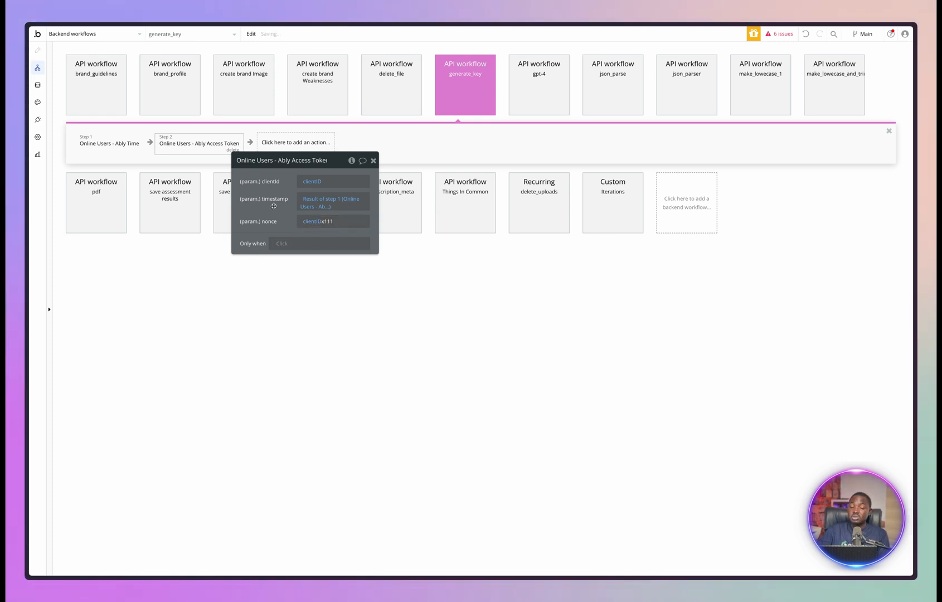
{"action": "double_click", "coordinate": [337, 223]}
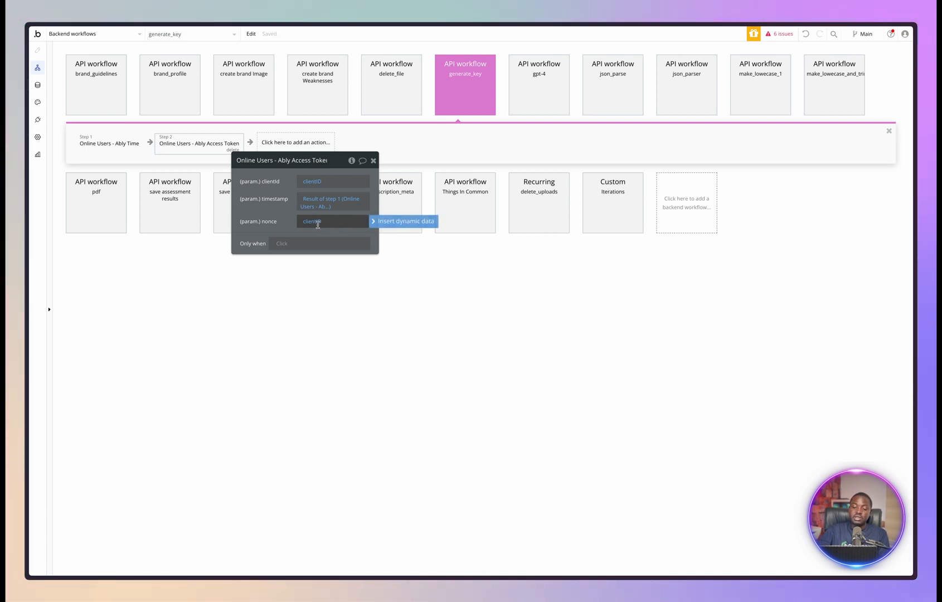
{"action": "key", "text": "BackSpace"}
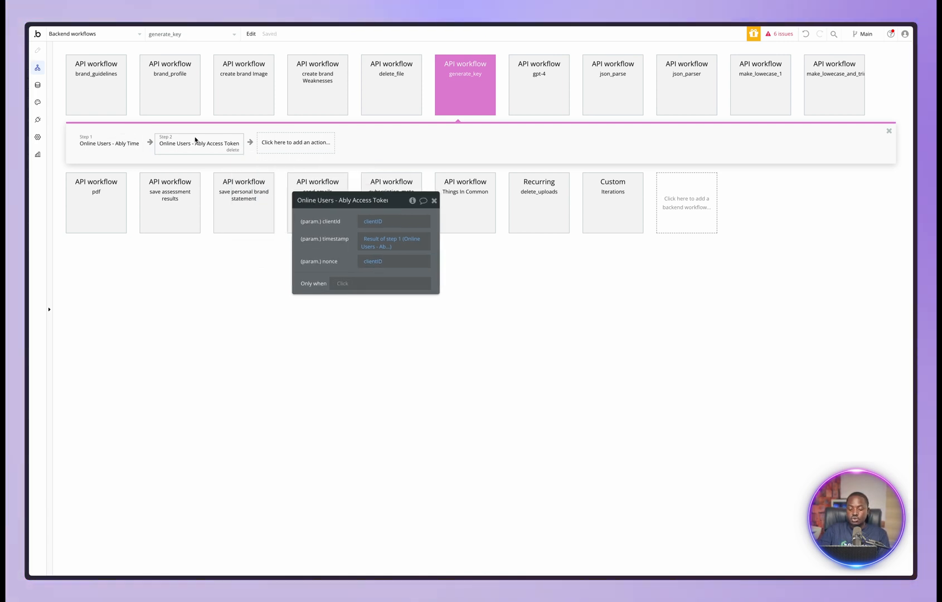
Add Return data from API as step 3 of generate_key.
{"action": "left_click", "coordinate": [267, 142]}
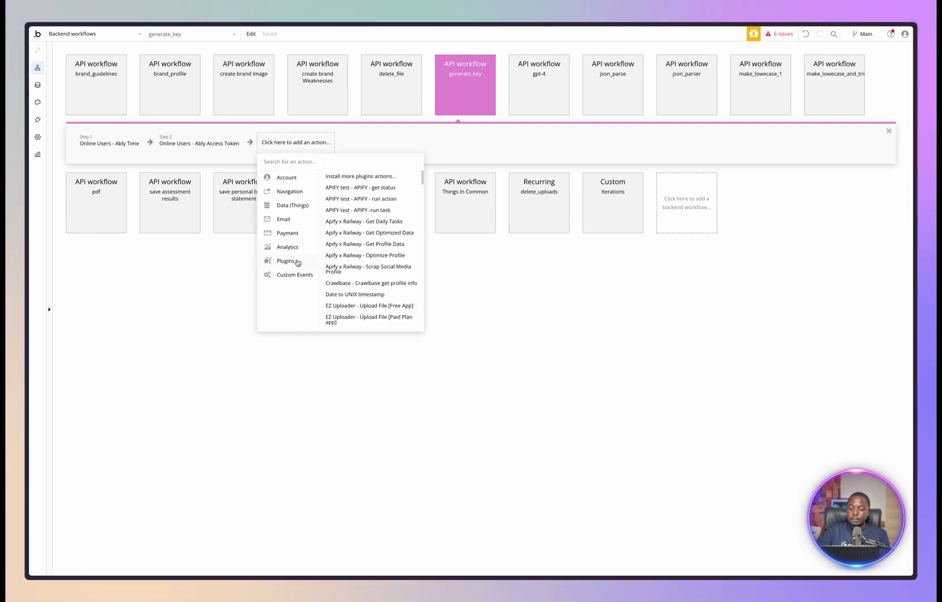
{"action": "type", "text": "retur"}
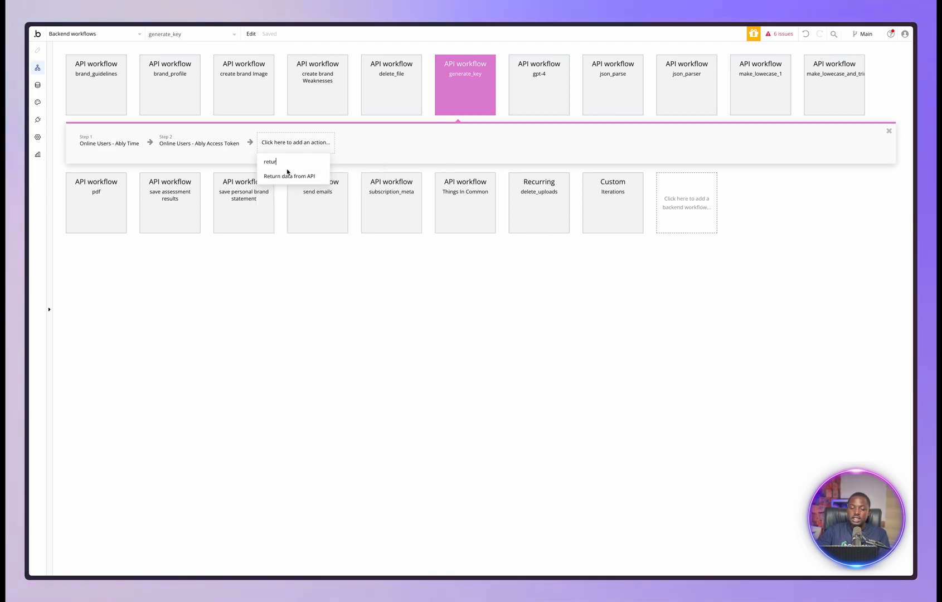
{"action": "left_click", "coordinate": [289, 175]}
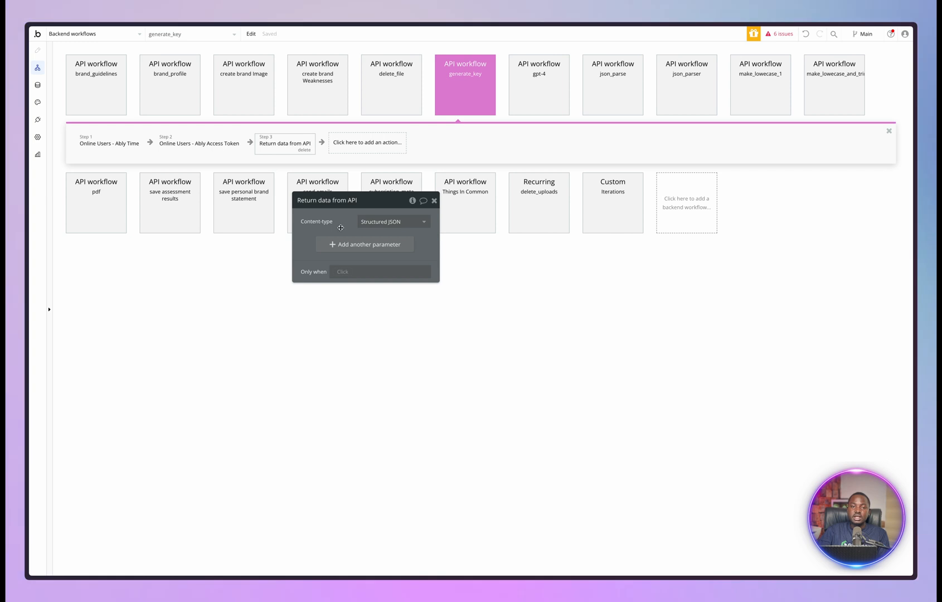
Set its content type to Other content-type with custom type application/json.
{"action": "left_click_drag", "start_coordinate": [340, 228], "coordinate": [421, 128]}
{"action": "left_click", "coordinate": [474, 123]}
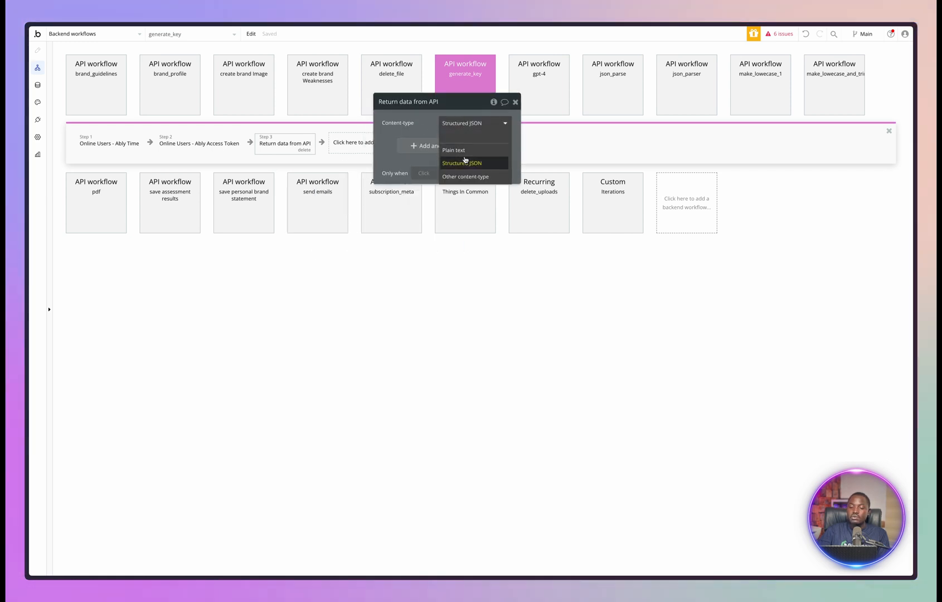
{"action": "left_click", "coordinate": [465, 174]}
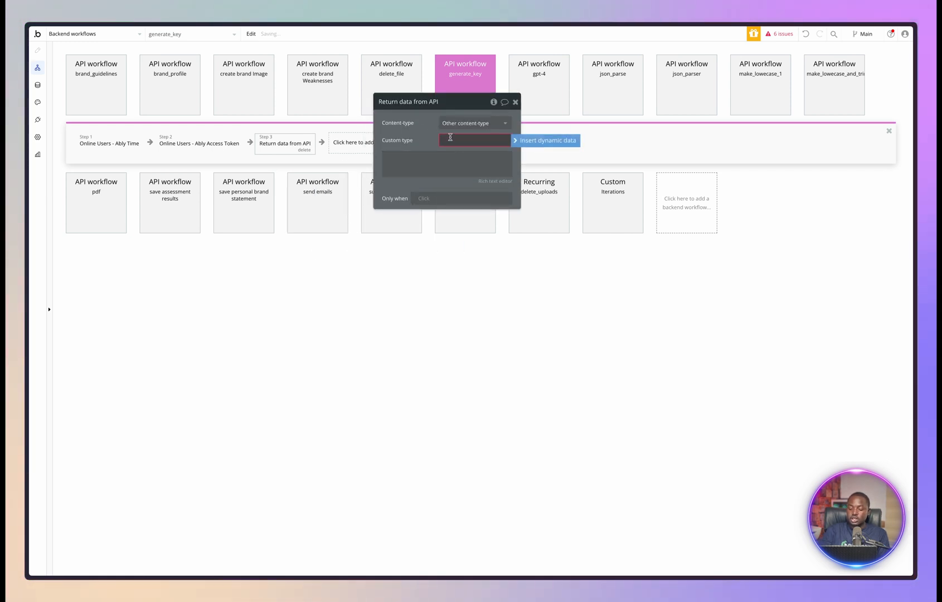
{"action": "type", "text": "applia"}
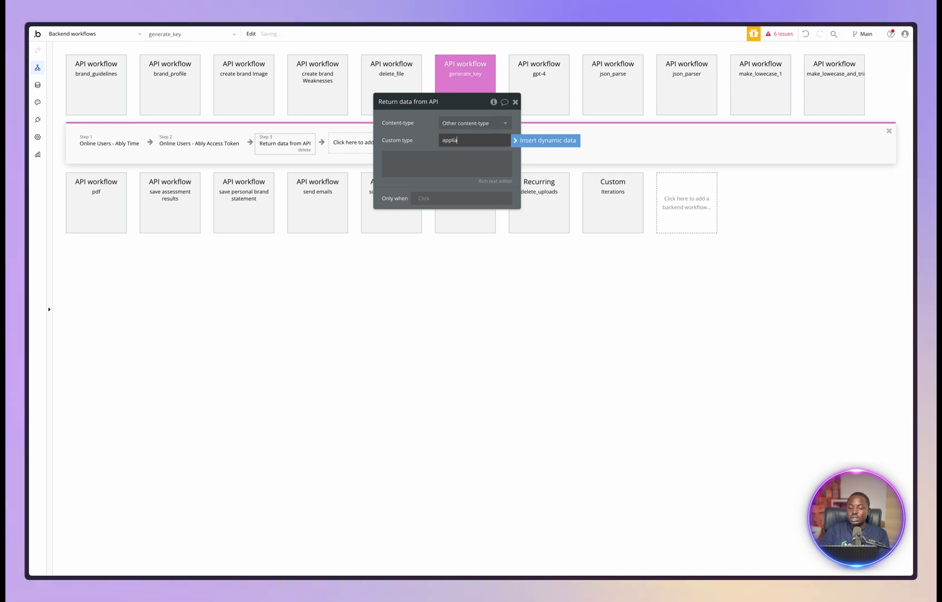
{"action": "key", "text": "BackSpace"}
{"action": "type", "text": "cation"}
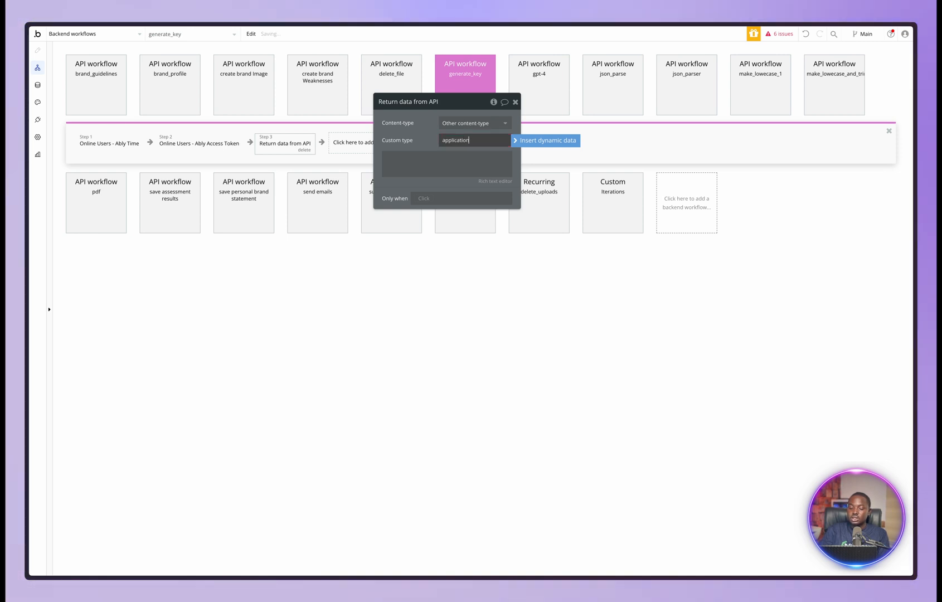
{"action": "type", "text": "/json"}
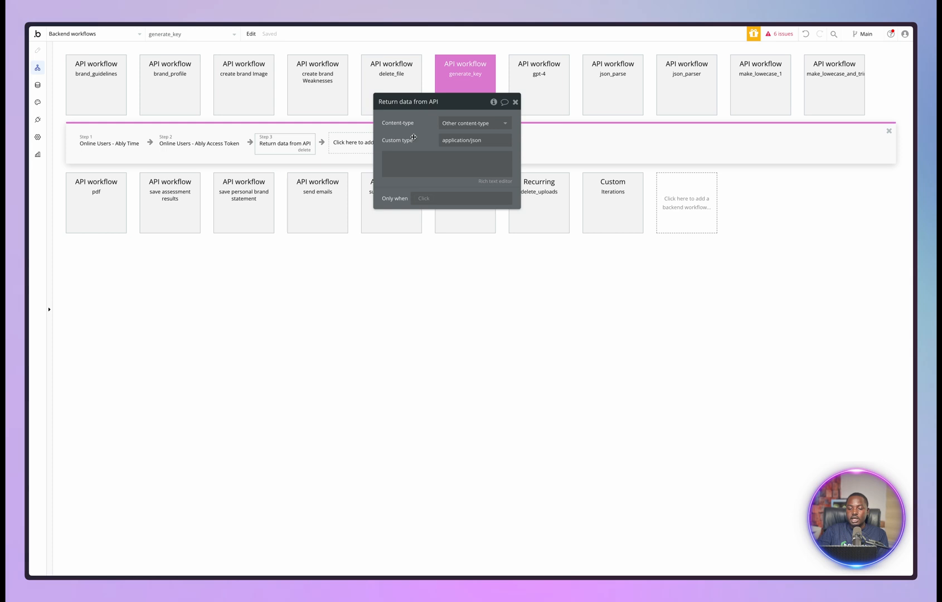
Copy the sample Ably Access Token JSON from the API Connector, then return to generate_key's return step.
{"action": "left_click", "coordinate": [37, 119]}
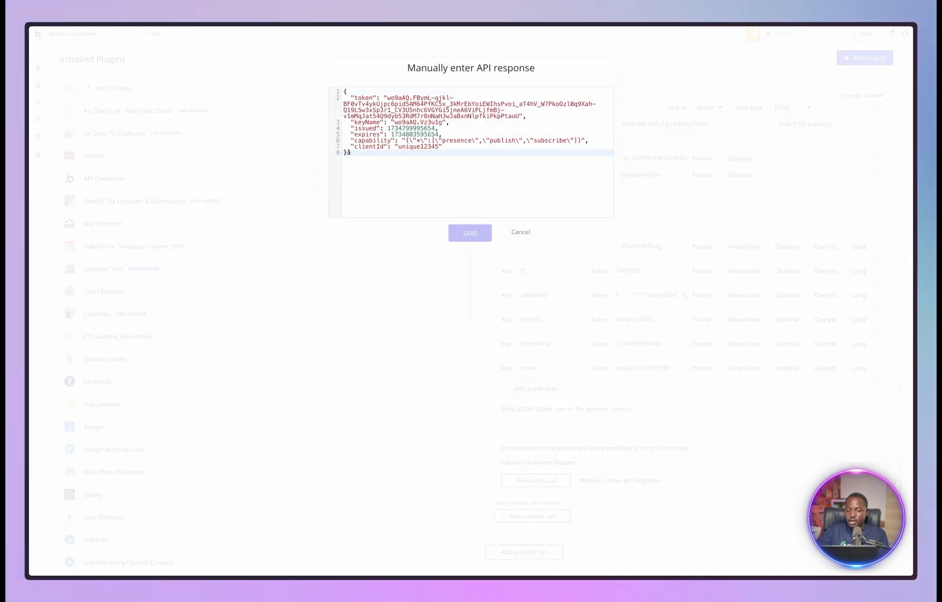
{"action": "key", "text": "ctrl+a"}
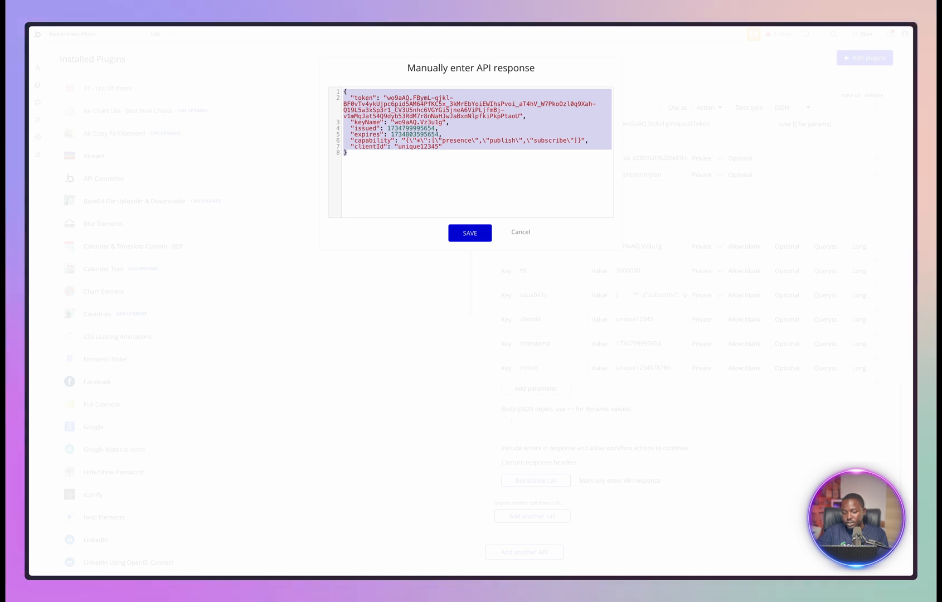
{"action": "left_click", "coordinate": [520, 232]}
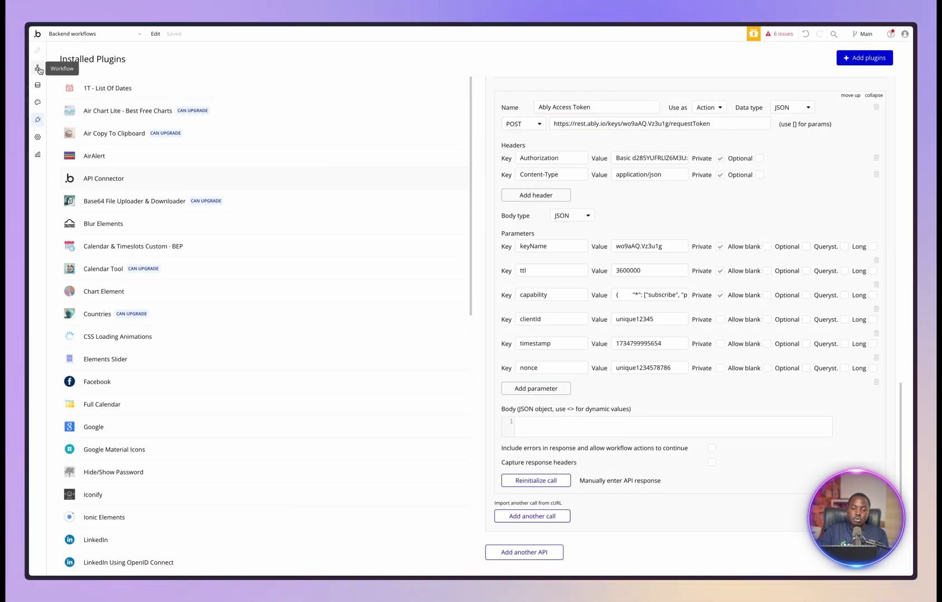
{"action": "left_click", "coordinate": [39, 69]}
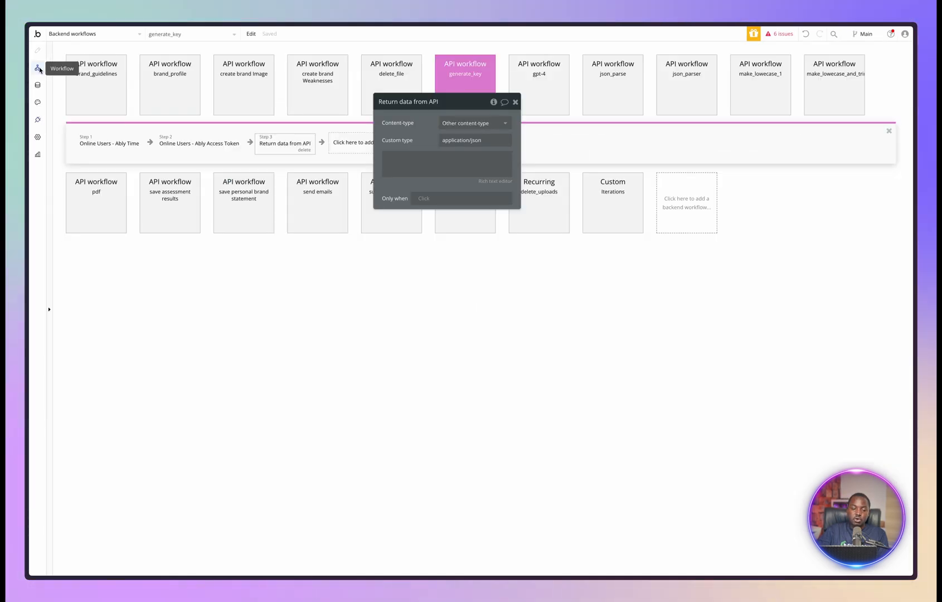
Paste the sample JSON into the response body and replace the token value with dynamic data.
{"action": "left_click", "coordinate": [411, 168]}
{"action": "key", "text": "ctrl+v"}
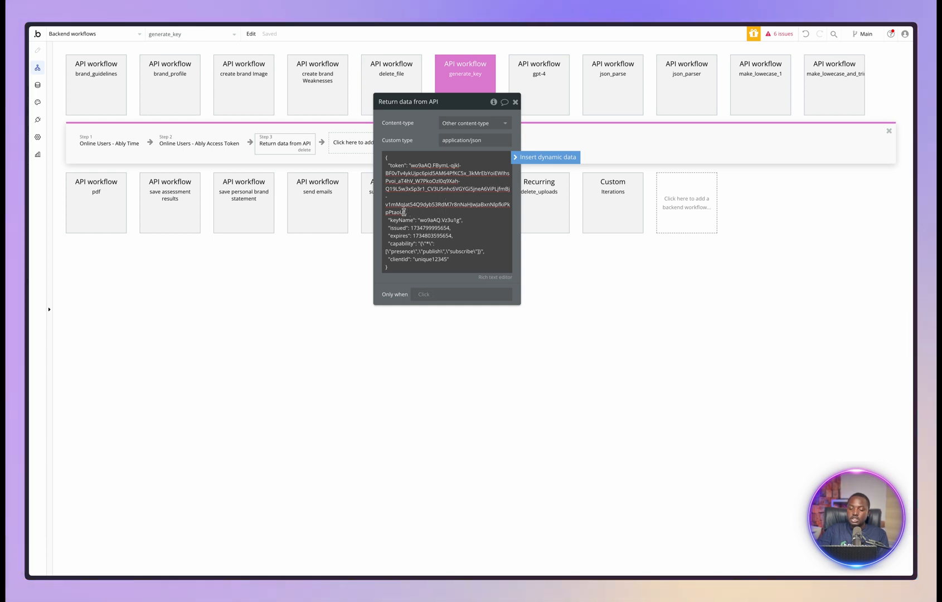
{"action": "left_click_drag", "start_coordinate": [403, 212], "coordinate": [410, 165]}
{"action": "left_click", "coordinate": [543, 157]}
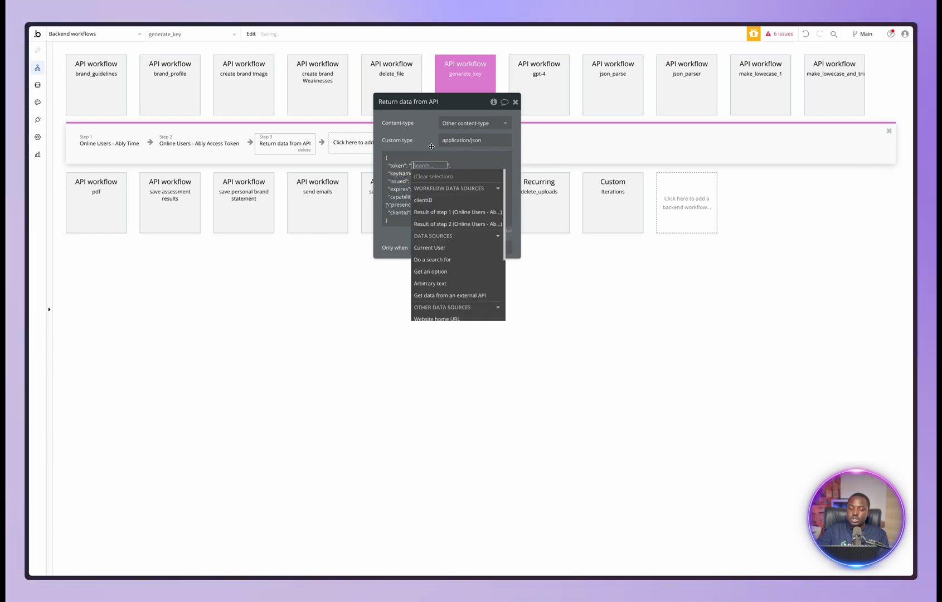
{"action": "left_click", "coordinate": [422, 178]}
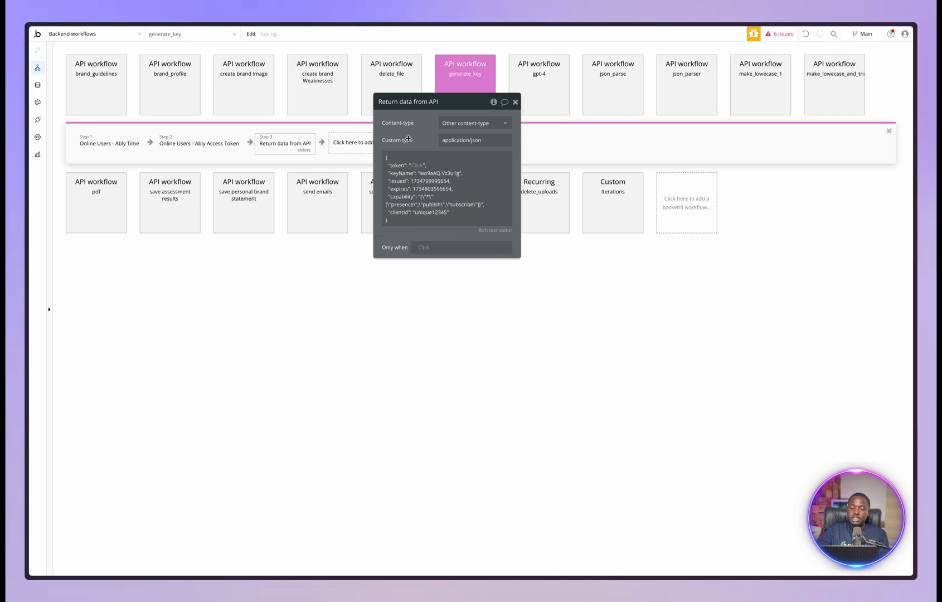
{"action": "left_click", "coordinate": [422, 177]}
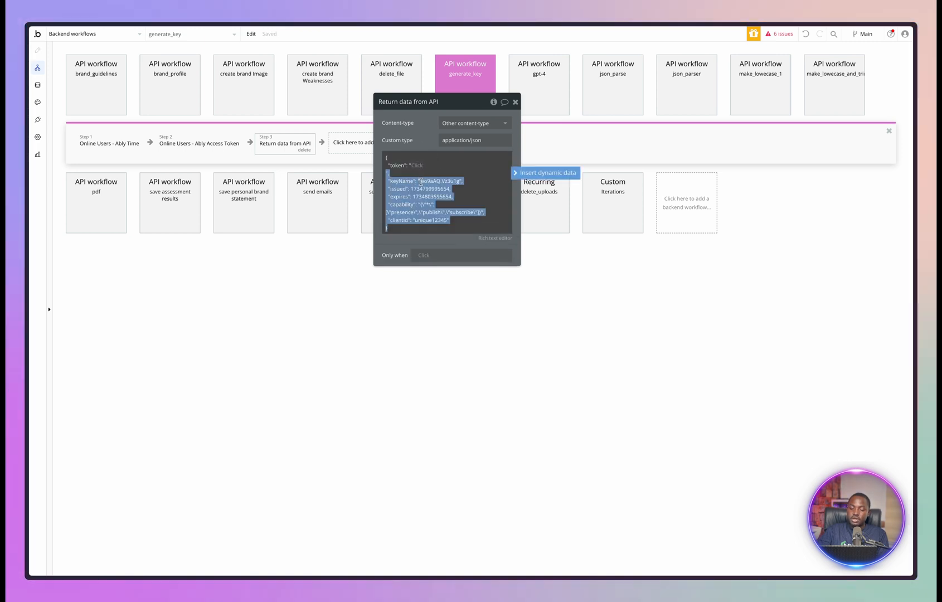
Replace the keyName and issued sample values with dynamic-data placeholders.
{"action": "left_click", "coordinate": [457, 181]}
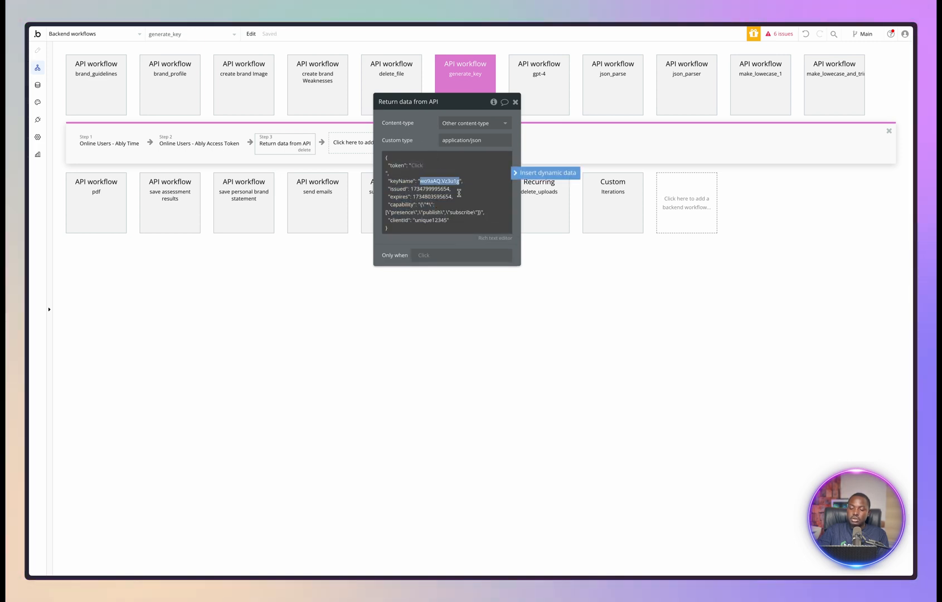
{"action": "left_click", "coordinate": [546, 173]}
{"action": "left_click", "coordinate": [419, 138]}
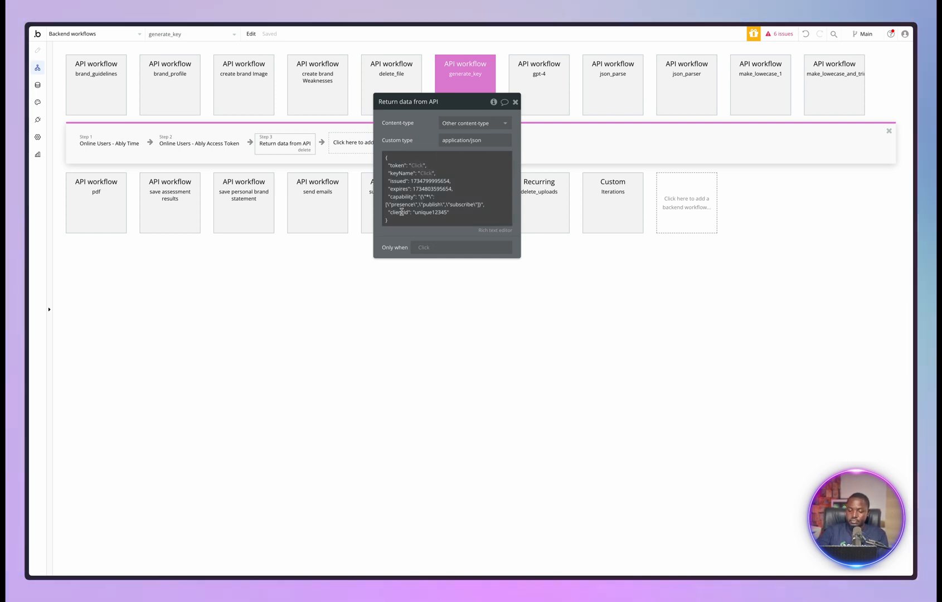
{"action": "left_click", "coordinate": [413, 189]}
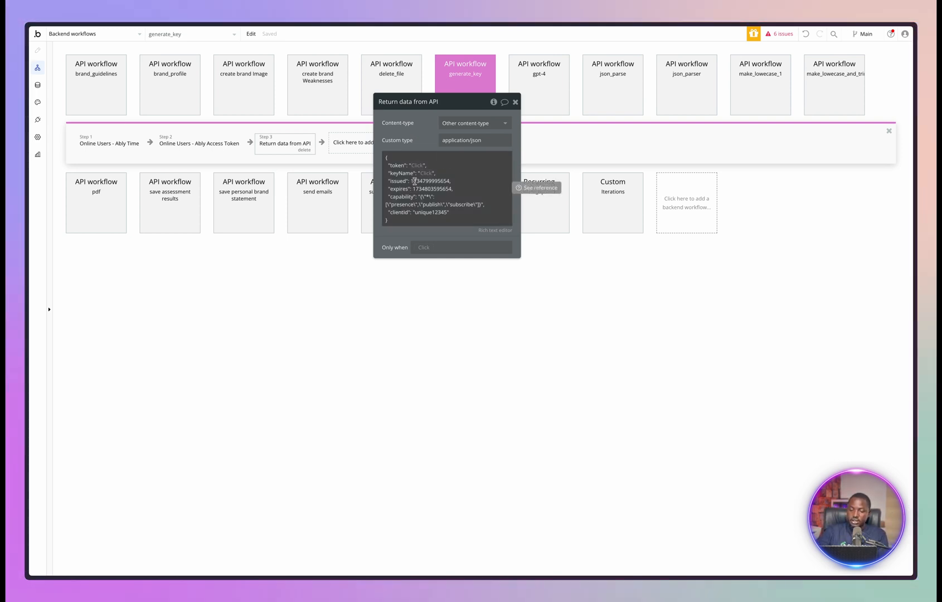
{"action": "key", "text": "ctrl+a"}
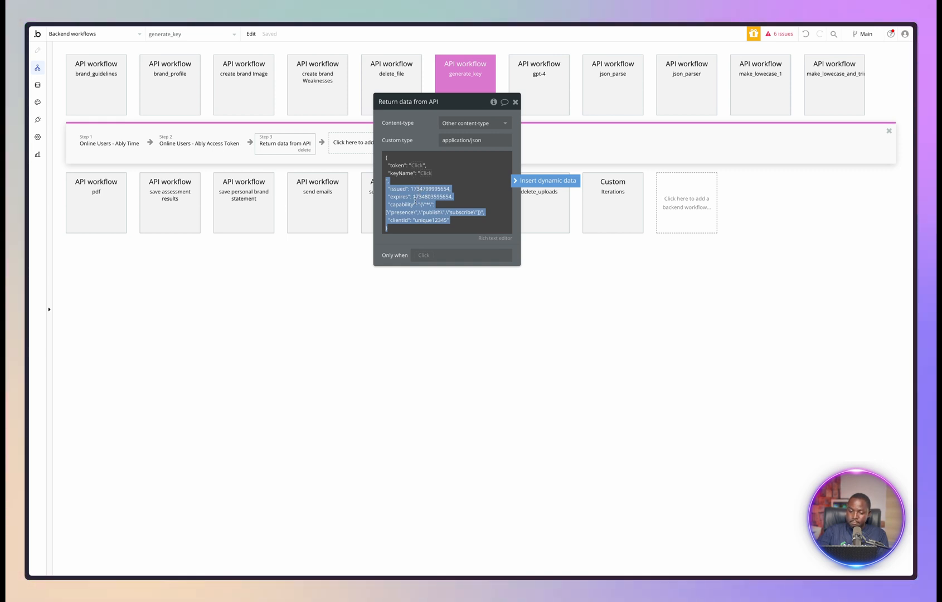
{"action": "left_click", "coordinate": [412, 188]}
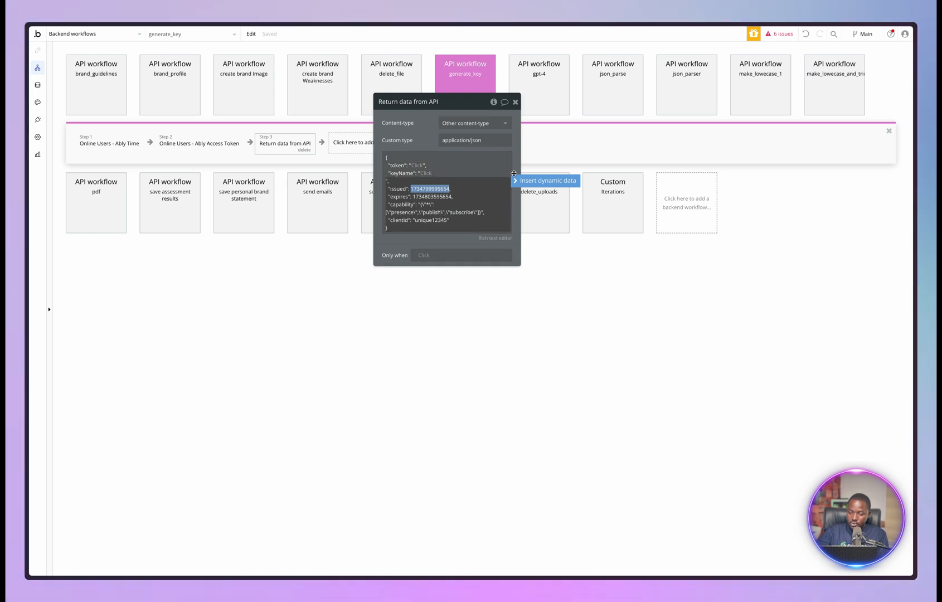
{"action": "left_click", "coordinate": [545, 180]}
{"action": "left_click", "coordinate": [415, 180]}
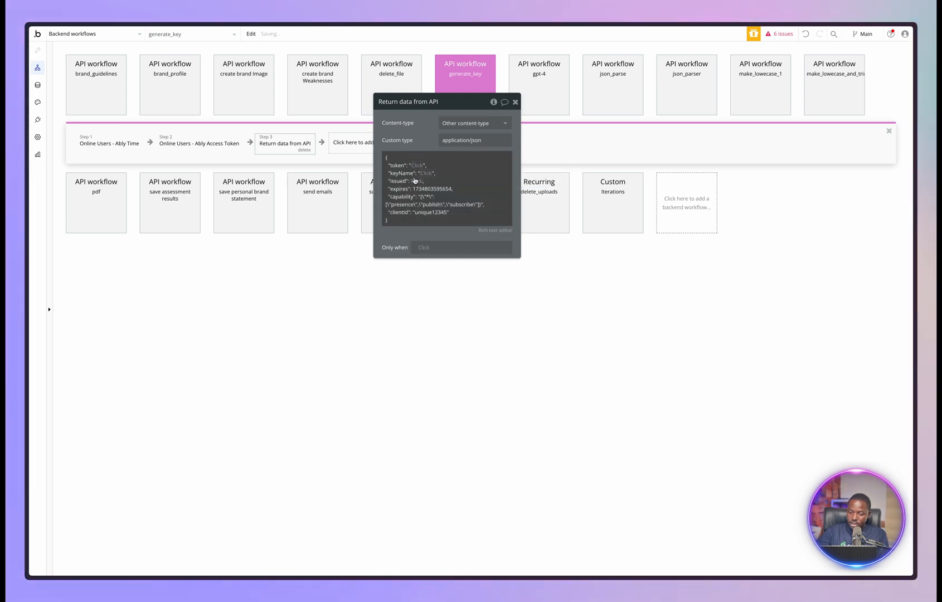
{"action": "left_click", "coordinate": [422, 189]}
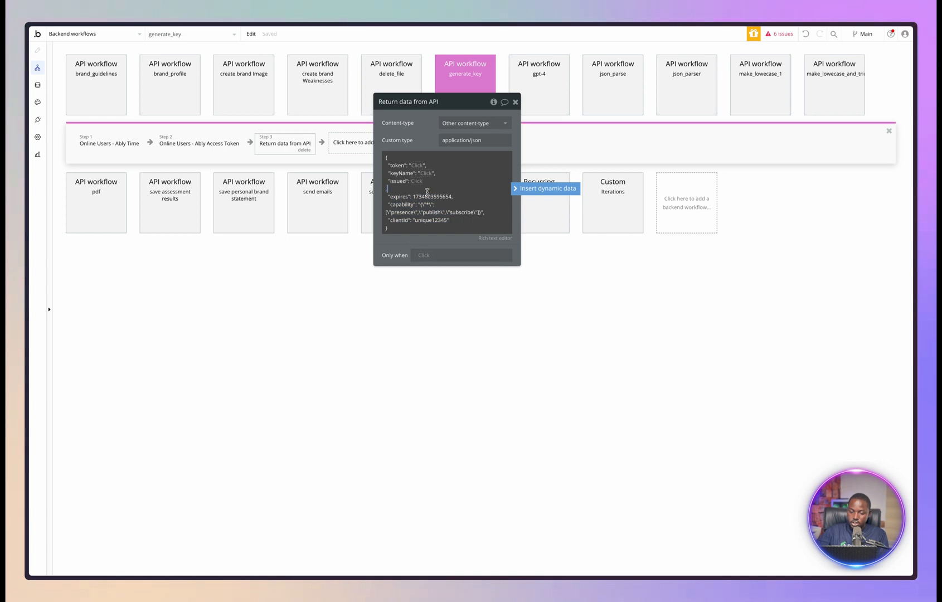
Replace the expires value with dynamic data, then go to the API Connector plugin settings.
{"action": "double_click", "coordinate": [434, 196]}
{"action": "left_click", "coordinate": [545, 188]}
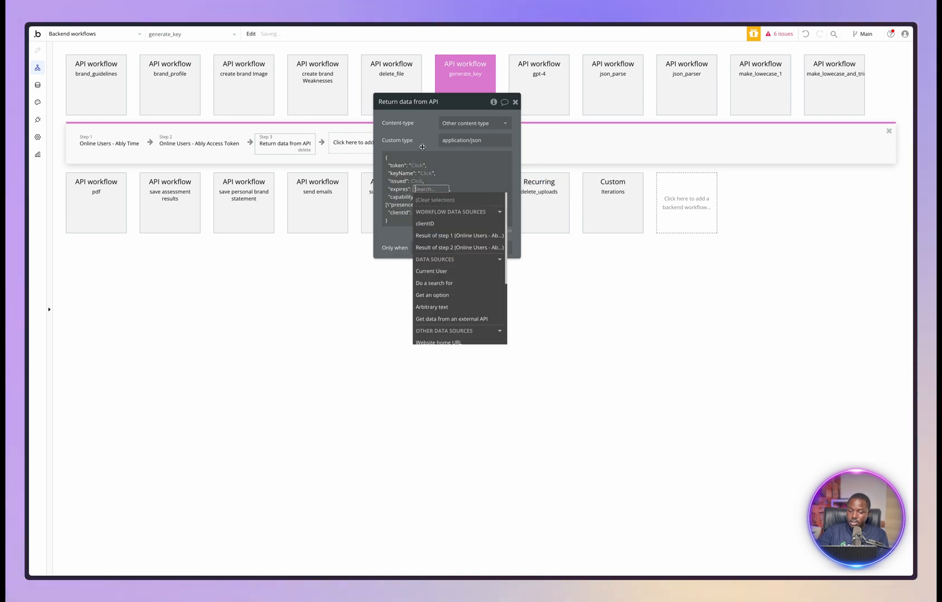
{"action": "left_click", "coordinate": [417, 141]}
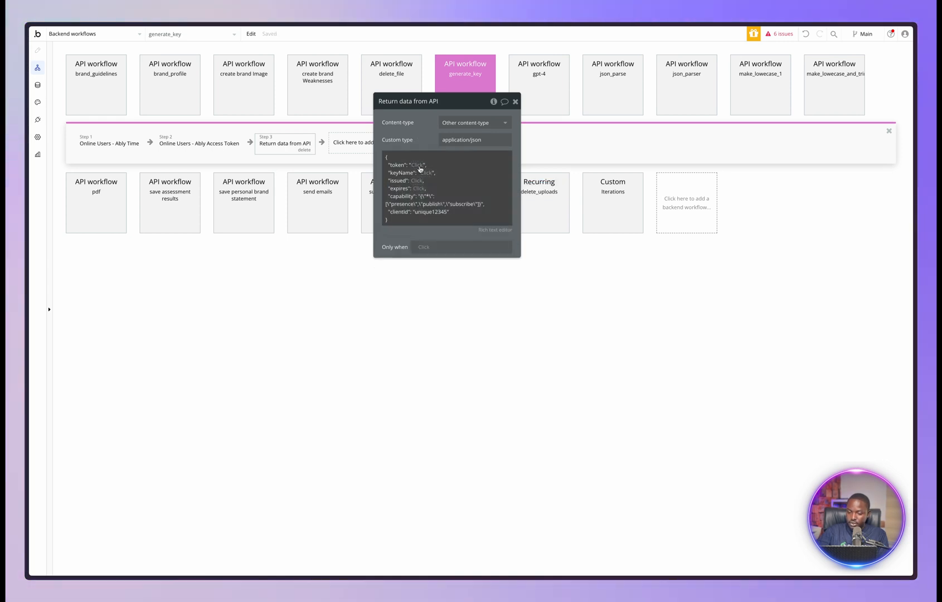
{"action": "left_click", "coordinate": [433, 208]}
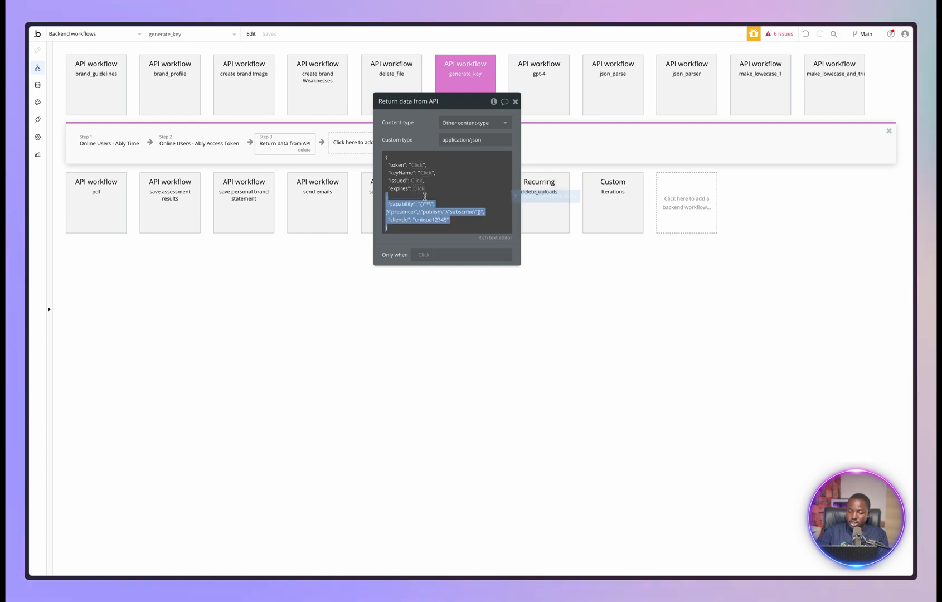
{"action": "left_click", "coordinate": [424, 196]}
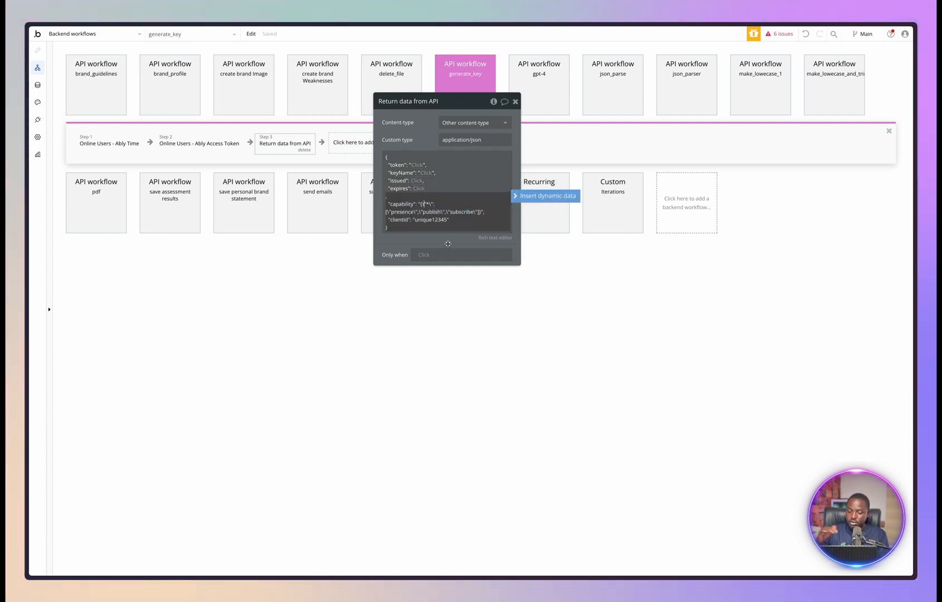
{"action": "left_click", "coordinate": [37, 119]}
{"action": "scroll", "coordinate": [618, 184], "scroll_direction": "up", "scroll_amount": 5}
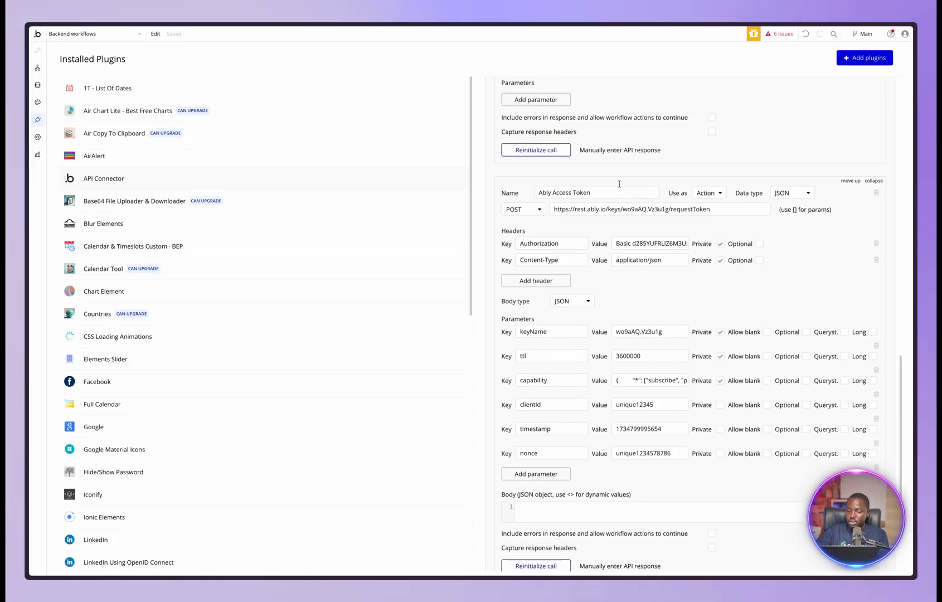
{"action": "left_click", "coordinate": [554, 234]}
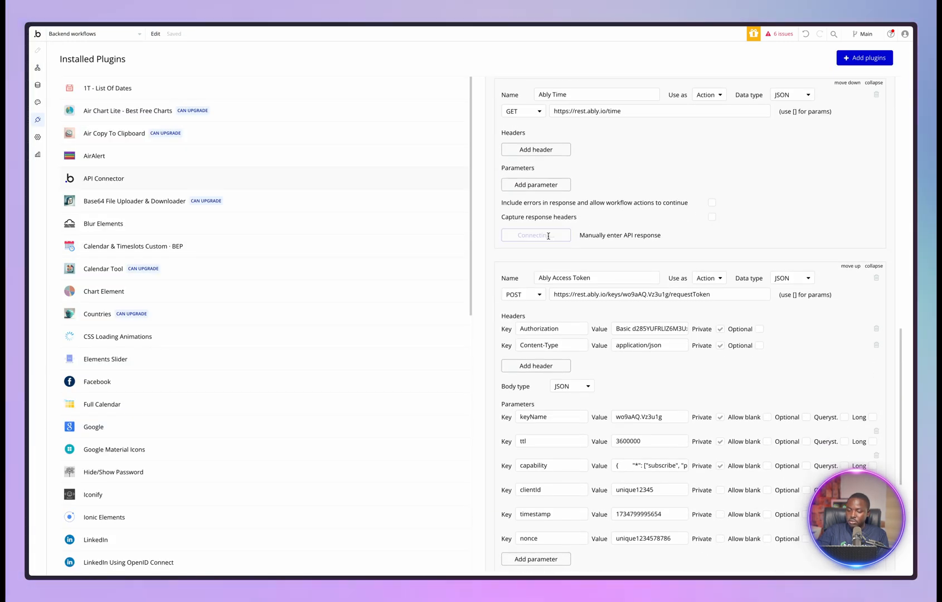
{"action": "left_click", "coordinate": [338, 150]}
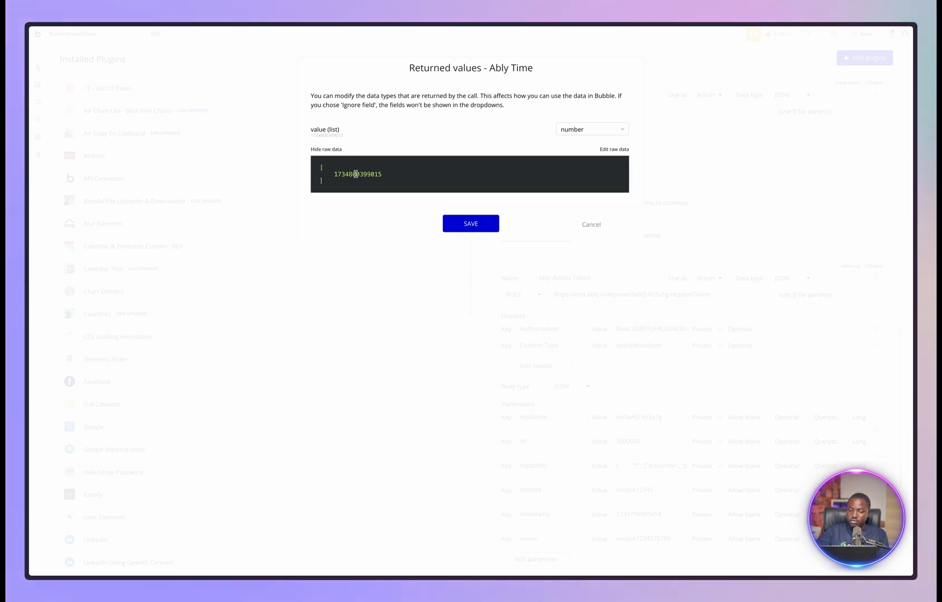
{"action": "double_click", "coordinate": [356, 174]}
{"action": "left_click", "coordinate": [452, 218]}
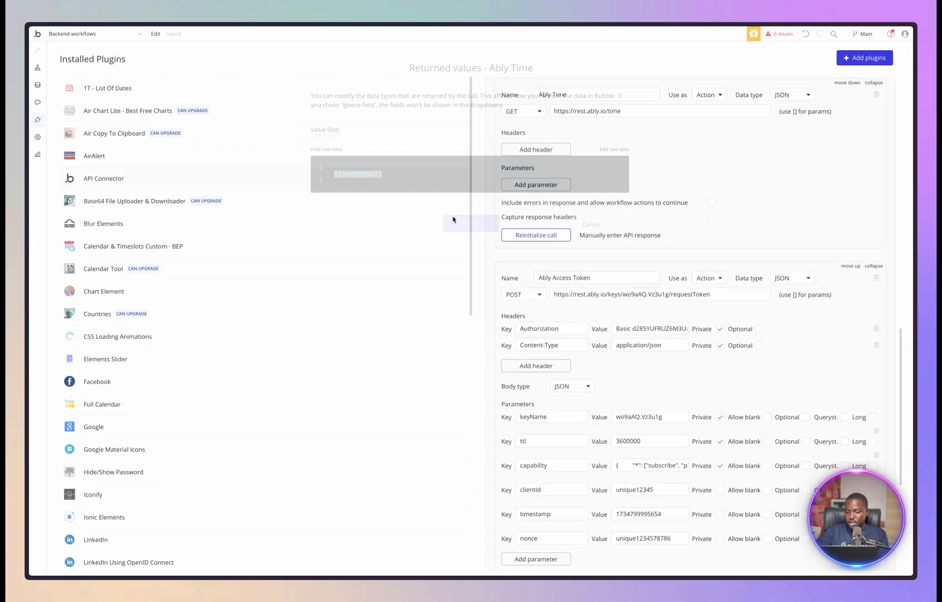
{"action": "scroll", "coordinate": [649, 398], "scroll_direction": "down", "scroll_amount": 3}
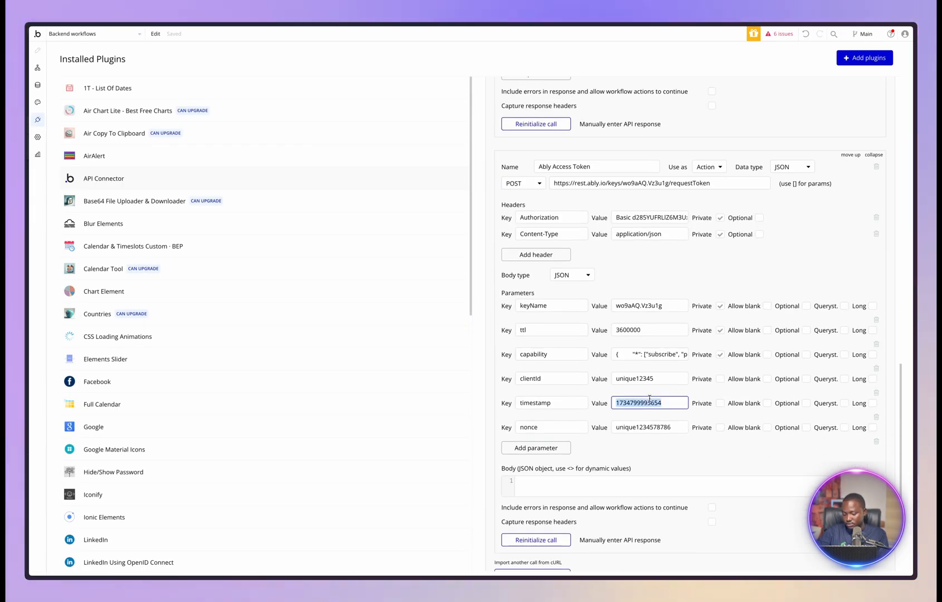
{"action": "scroll", "coordinate": [611, 443], "scroll_direction": "down", "scroll_amount": 2}
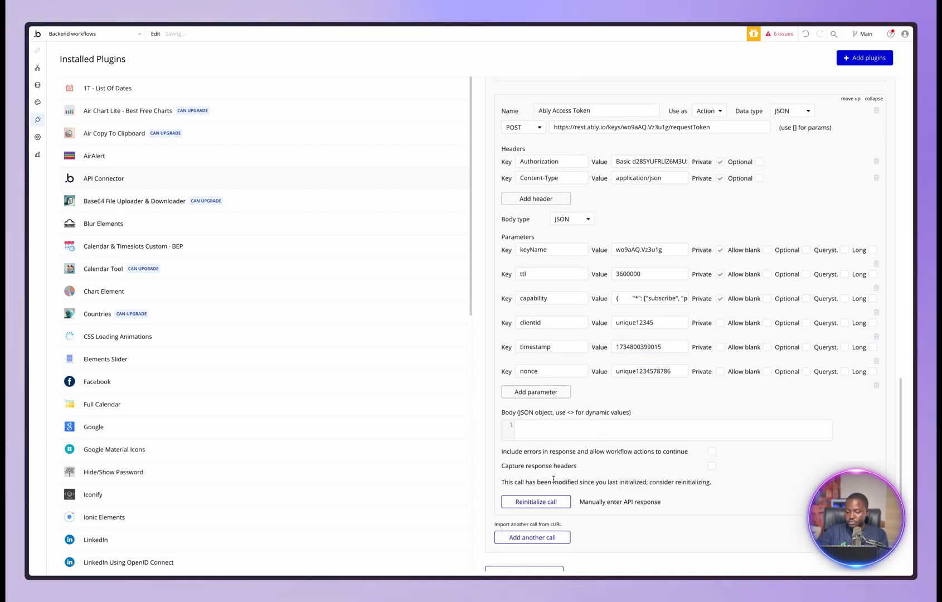
Reinitialize and save the Ably Access Token call, then return to generate_key's return step.
{"action": "left_click", "coordinate": [535, 501]}
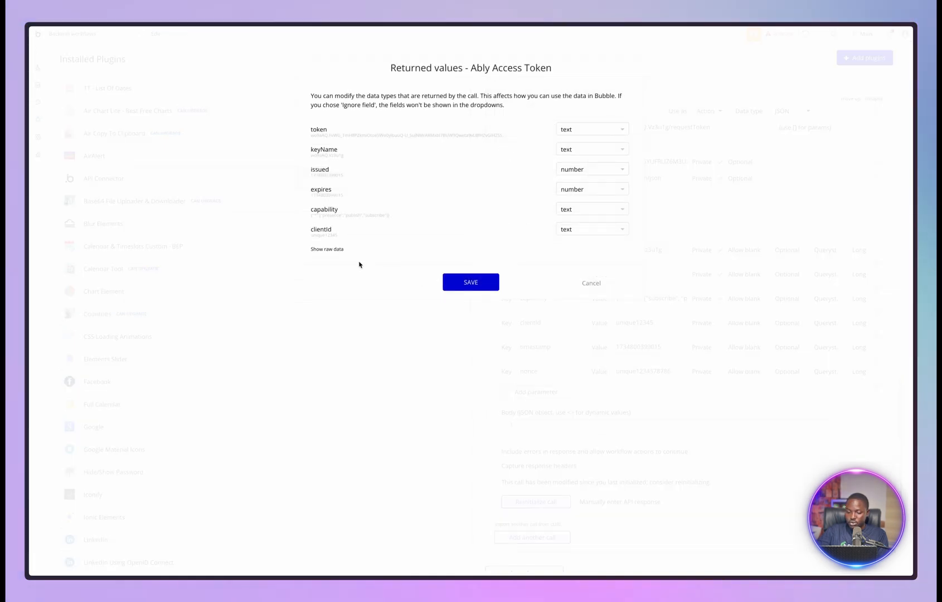
{"action": "left_click", "coordinate": [339, 251]}
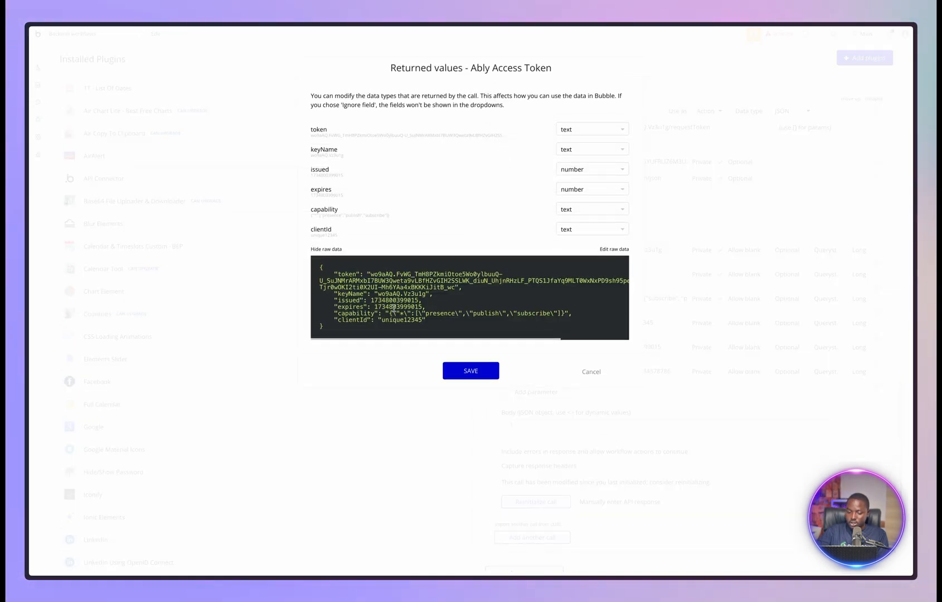
{"action": "left_click", "coordinate": [466, 369]}
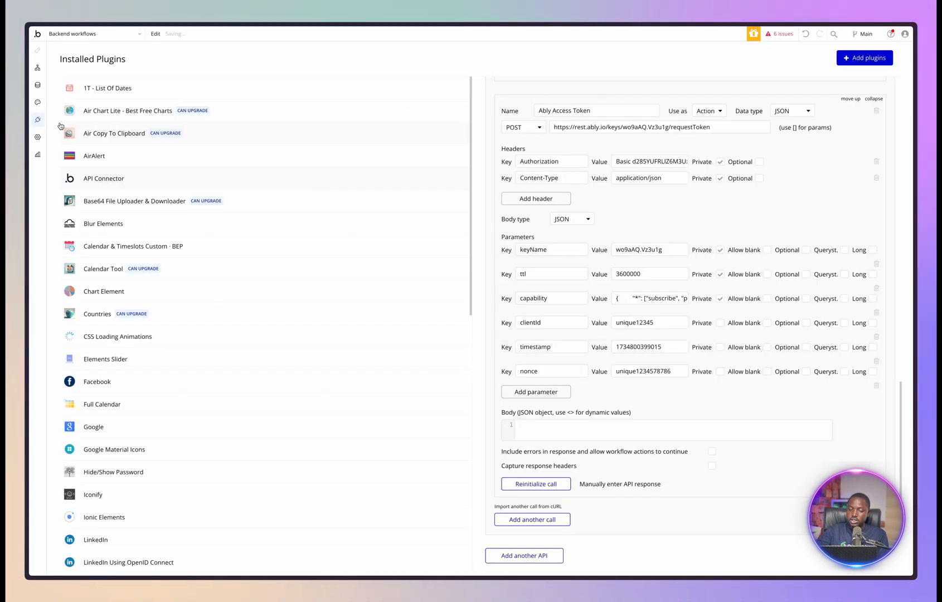
{"action": "left_click", "coordinate": [38, 67]}
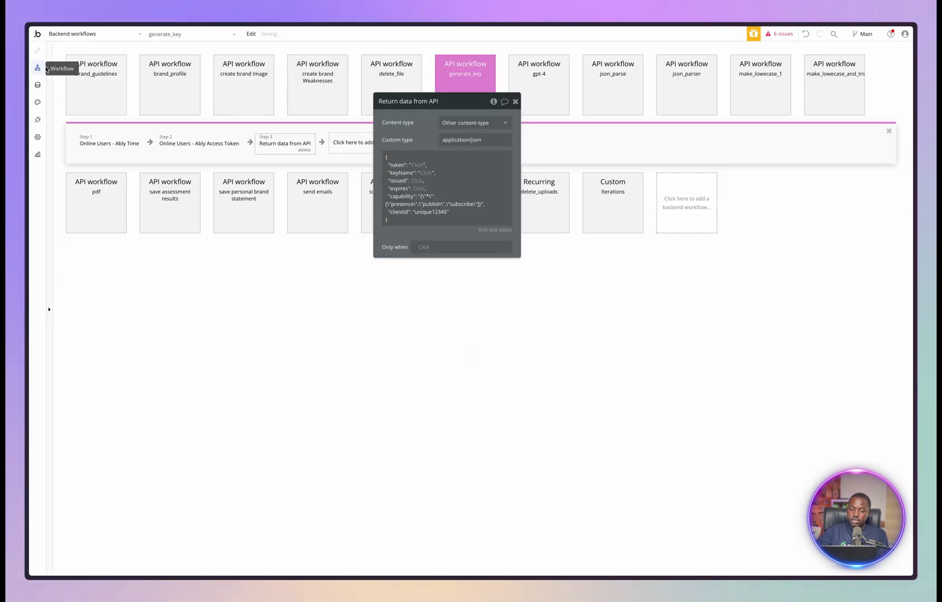
Replace the sample clientId value in the return body with dynamic data.
{"action": "left_click", "coordinate": [419, 189]}
{"action": "triple_click", "coordinate": [416, 212]}
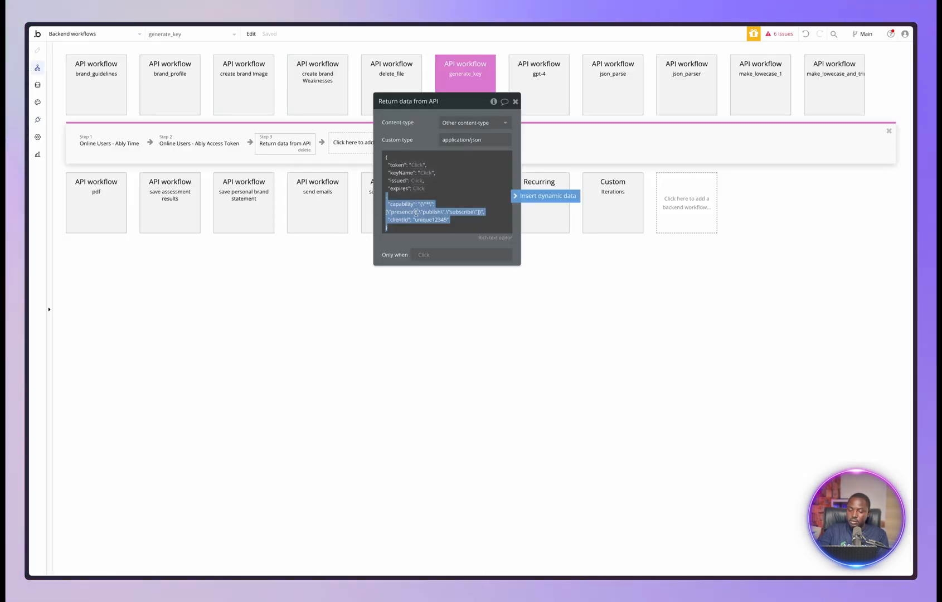
{"action": "double_click", "coordinate": [425, 220]}
{"action": "left_click", "coordinate": [545, 195]}
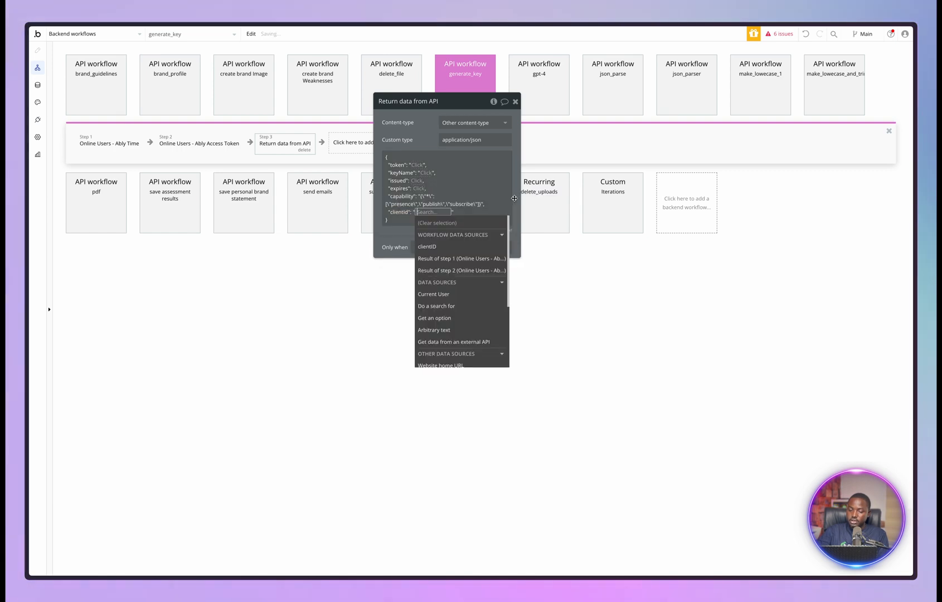
{"action": "left_click", "coordinate": [439, 204]}
Strip the capability's escaping backslashes and put presence, publish, subscribe and closing brackets on separate lines.
{"action": "left_click", "coordinate": [426, 204]}
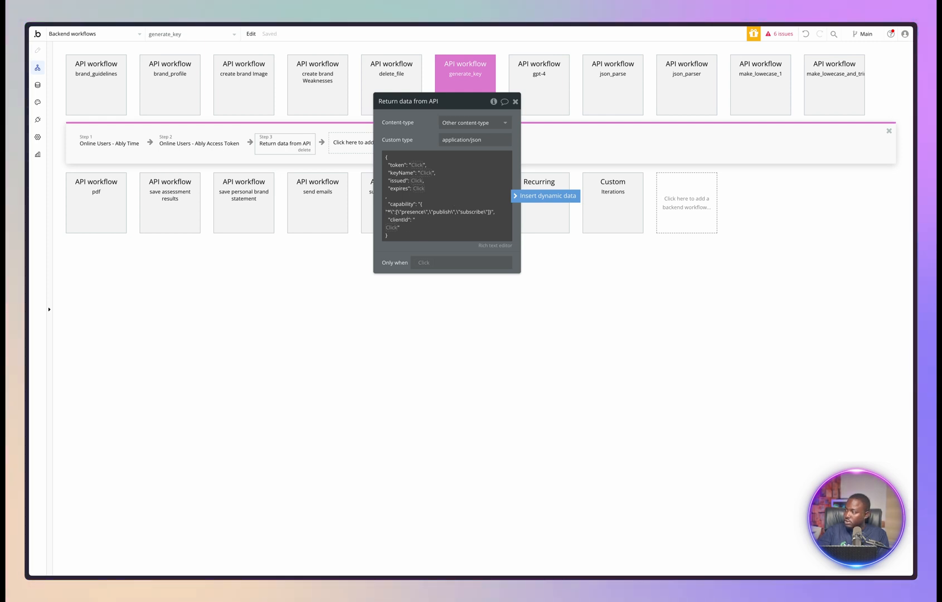
{"action": "key", "text": "BackSpace"}
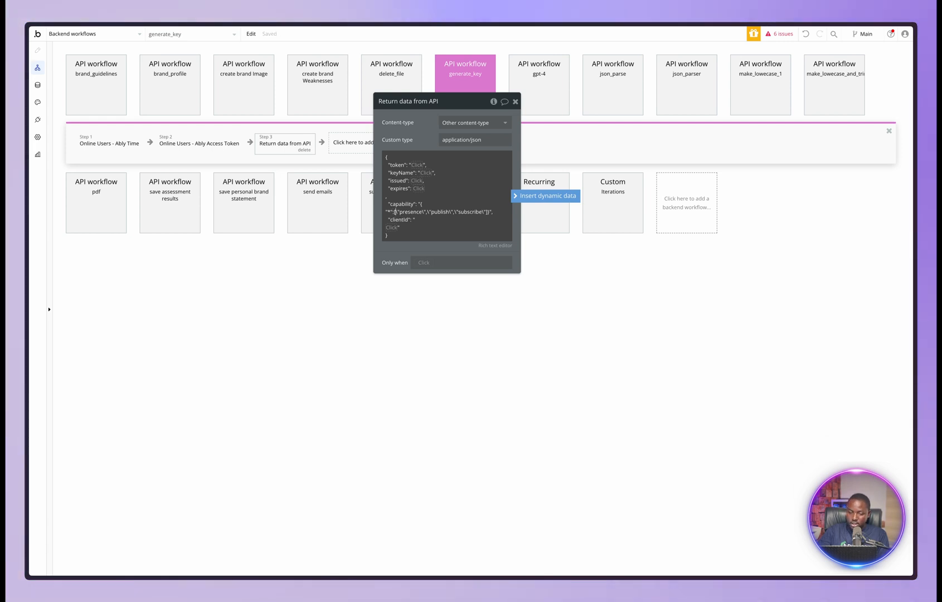
{"action": "key", "text": "Return"}
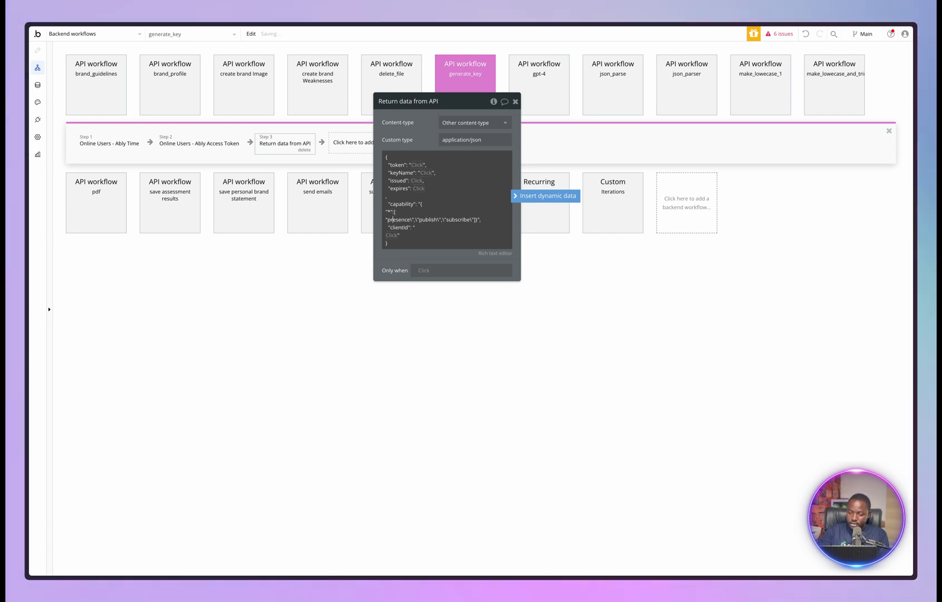
{"action": "key", "text": "Right"}
{"action": "key", "text": "Right"}
{"action": "key", "text": "Right"}
{"action": "key", "text": "Right"}
{"action": "key", "text": "Right"}
{"action": "key", "text": "Right"}
{"action": "key", "text": "Right"}
{"action": "key", "text": "Right"}
{"action": "key", "text": "Right"}
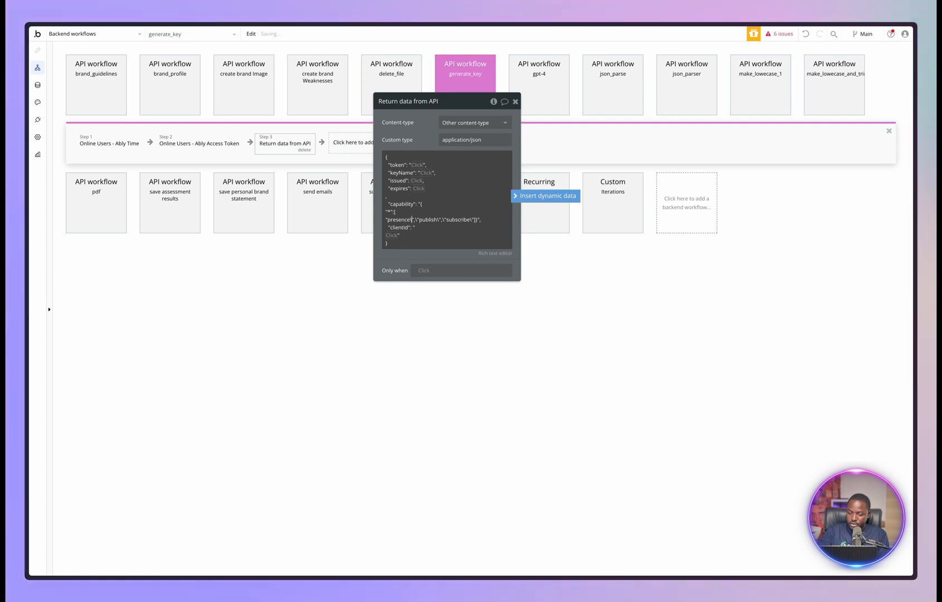
{"action": "key", "text": "BackSpace"}
{"action": "key", "text": "Right"}
{"action": "key", "text": "Right"}
{"action": "key", "text": "Right"}
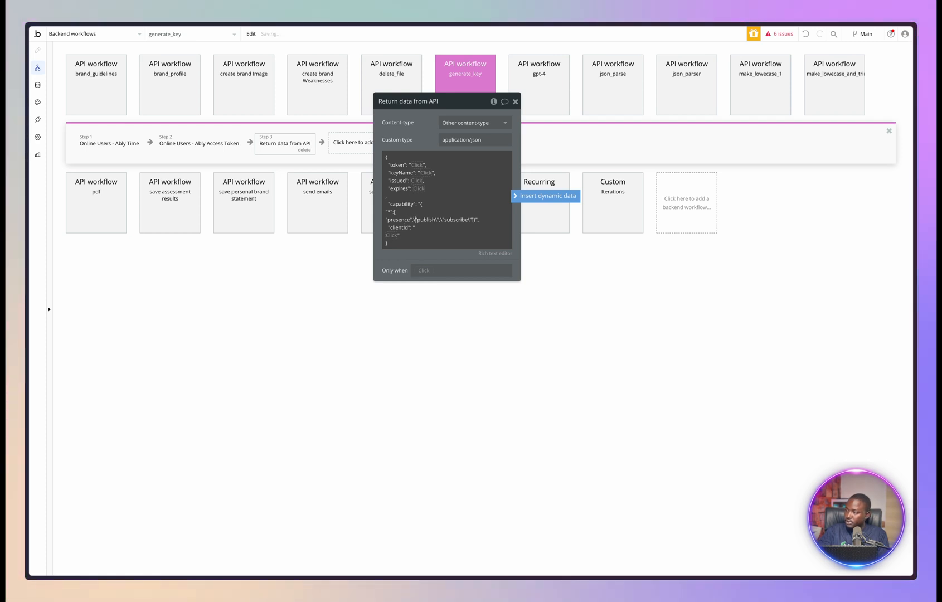
{"action": "key", "text": "BackSpace"}
{"action": "key", "text": "Return"}
{"action": "key", "text": "Right"}
{"action": "key", "text": "Right"}
{"action": "key", "text": "Right"}
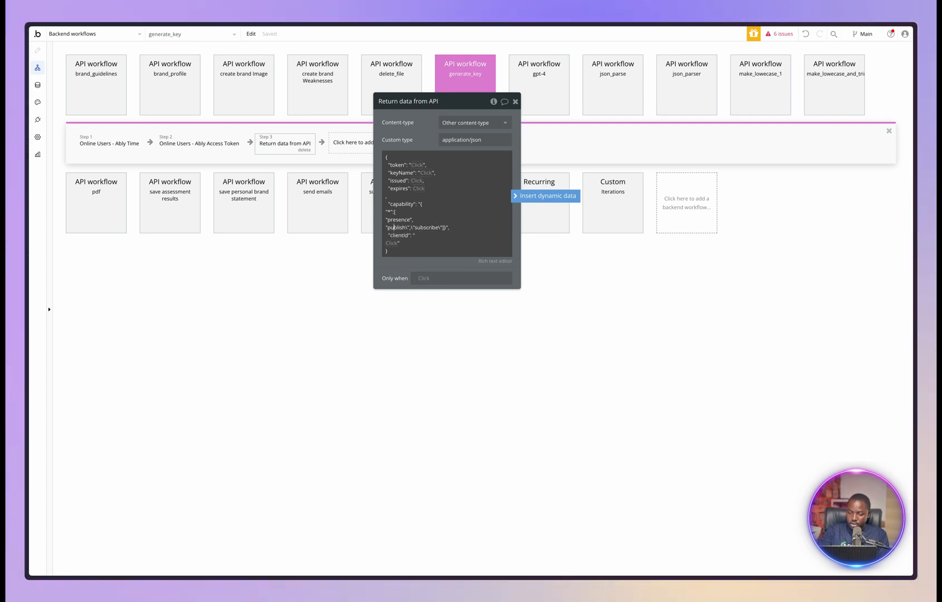
{"action": "key", "text": "Right"}
{"action": "key", "text": "Right"}
{"action": "key", "text": "Right"}
{"action": "key", "text": "Right"}
{"action": "key", "text": "Right"}
{"action": "key", "text": "BackSpace"}
{"action": "key", "text": "Right"}
{"action": "key", "text": "Right"}
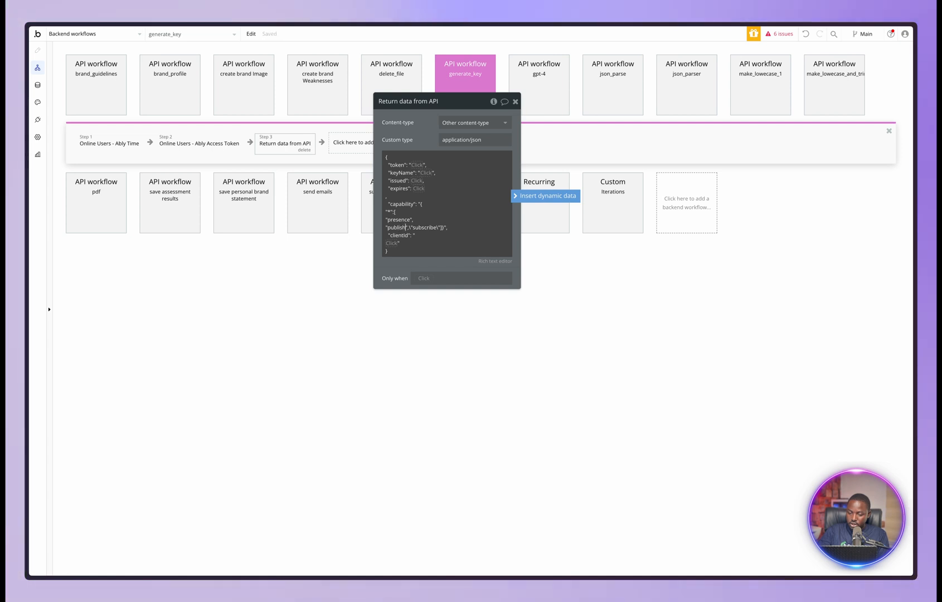
{"action": "key", "text": "Right"}
{"action": "key", "text": "BackSpace"}
{"action": "key", "text": "Return"}
{"action": "key", "text": "Right"}
{"action": "key", "text": "Right"}
{"action": "key", "text": "Right"}
{"action": "key", "text": "Right"}
{"action": "key", "text": "Right"}
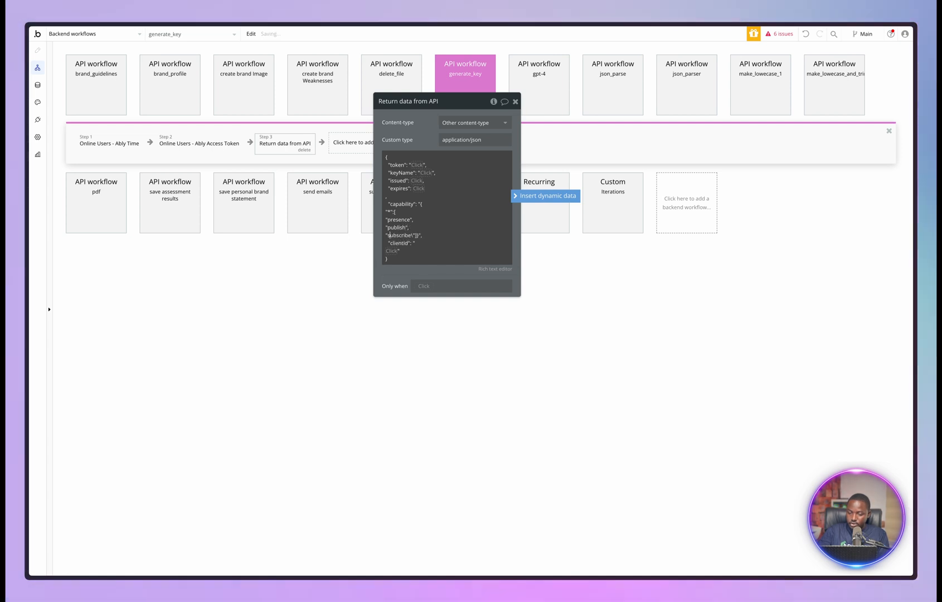
{"action": "key", "text": "Right"}
{"action": "key", "text": "Right"}
{"action": "key", "text": "Right"}
{"action": "key", "text": "Right"}
{"action": "key", "text": "Right"}
{"action": "key", "text": "Right"}
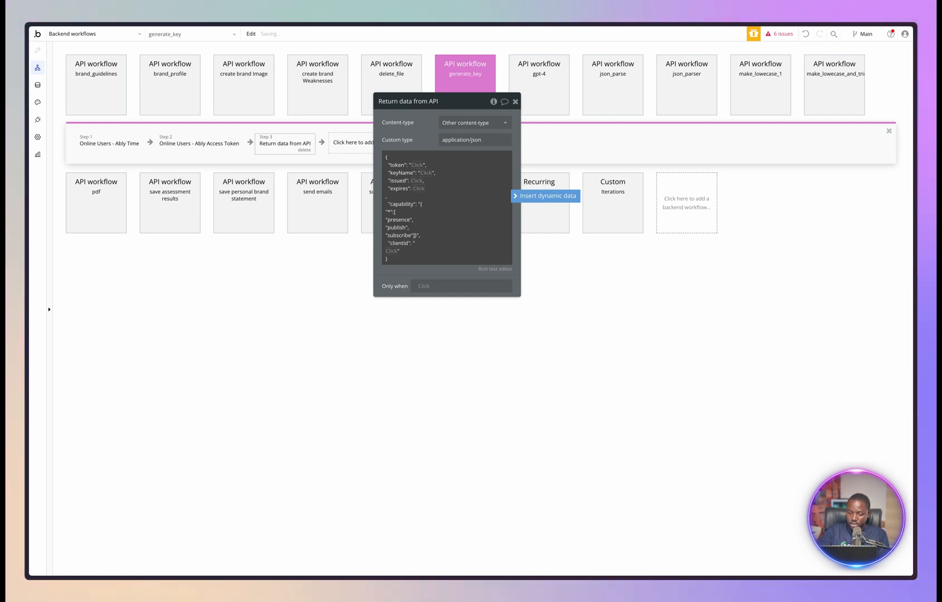
{"action": "key", "text": "Return"}
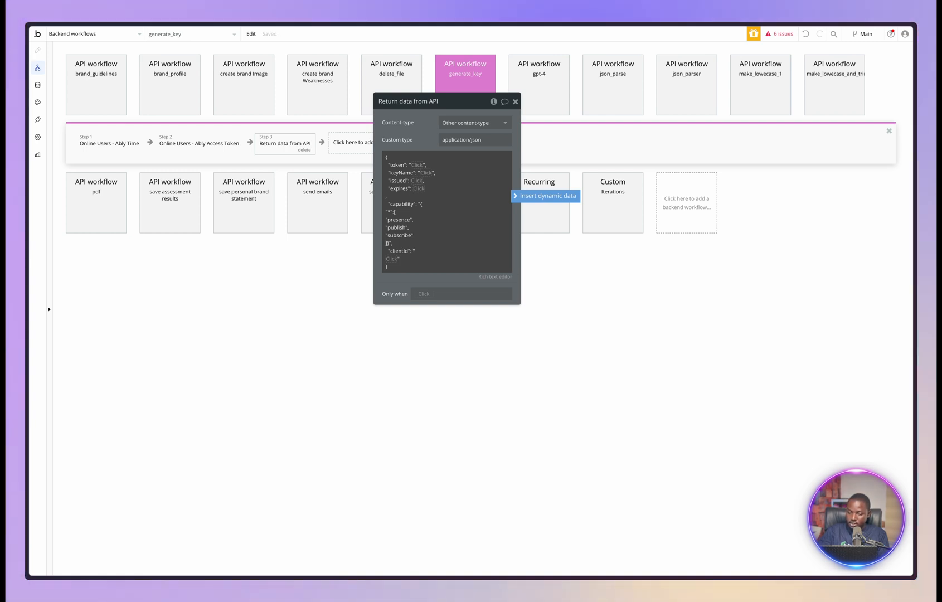
{"action": "key", "text": "Right"}
{"action": "key", "text": "Return"}
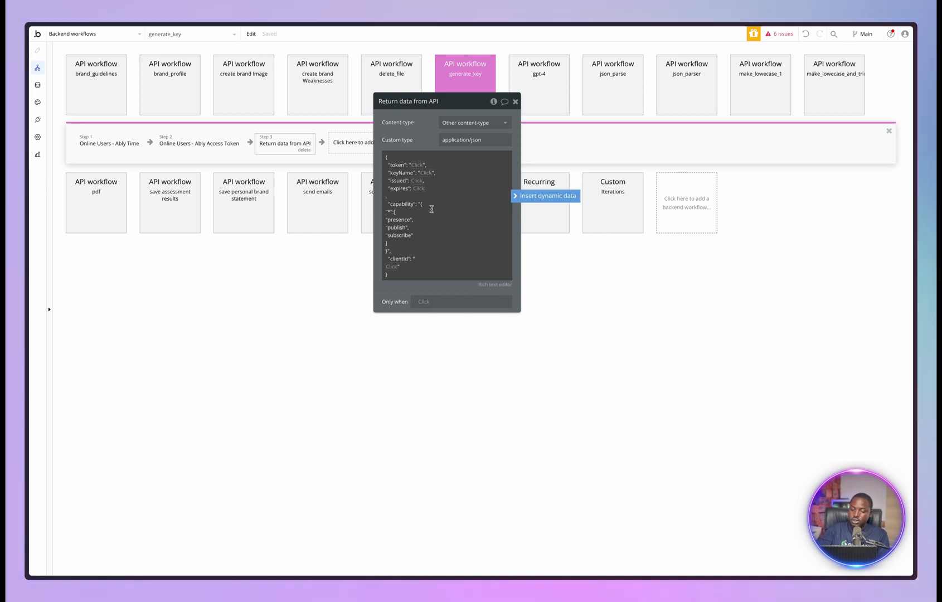
Map token and keyName in the return body to step 2's Ably Access Token result fields.
{"action": "left_click", "coordinate": [406, 143]}
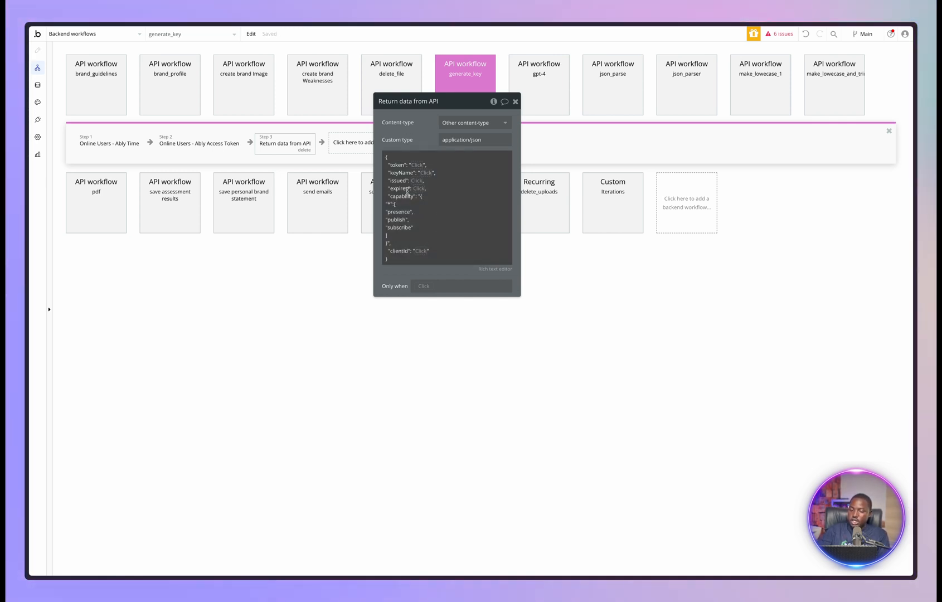
{"action": "left_click_drag", "start_coordinate": [407, 139], "coordinate": [433, 150]}
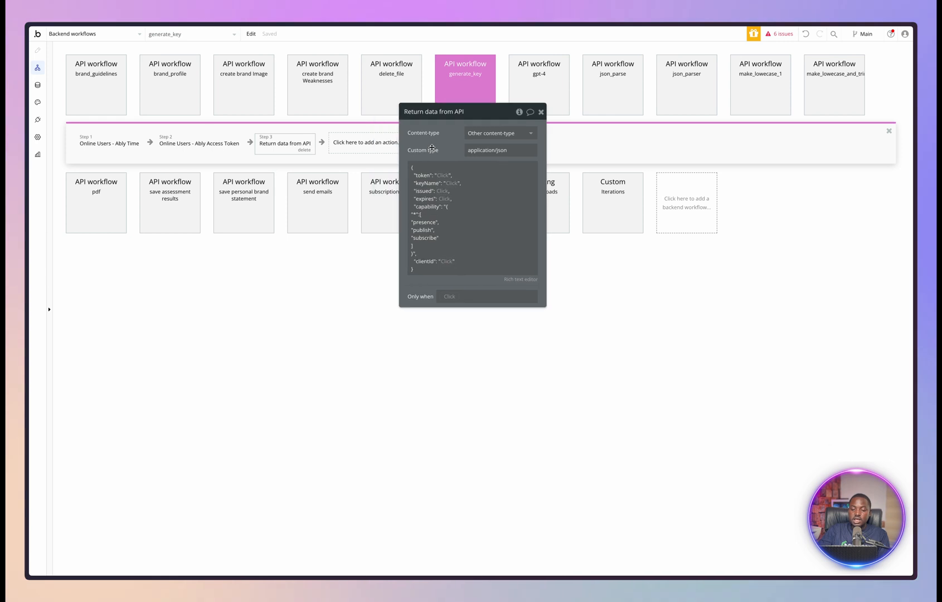
{"action": "left_click", "coordinate": [445, 178]}
{"action": "left_click", "coordinate": [462, 233]}
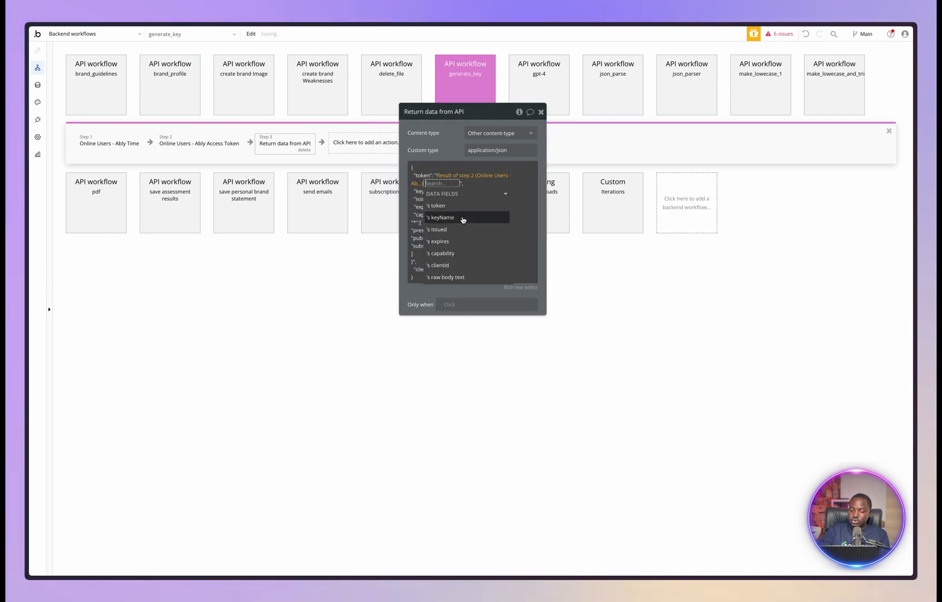
{"action": "left_click", "coordinate": [435, 205]}
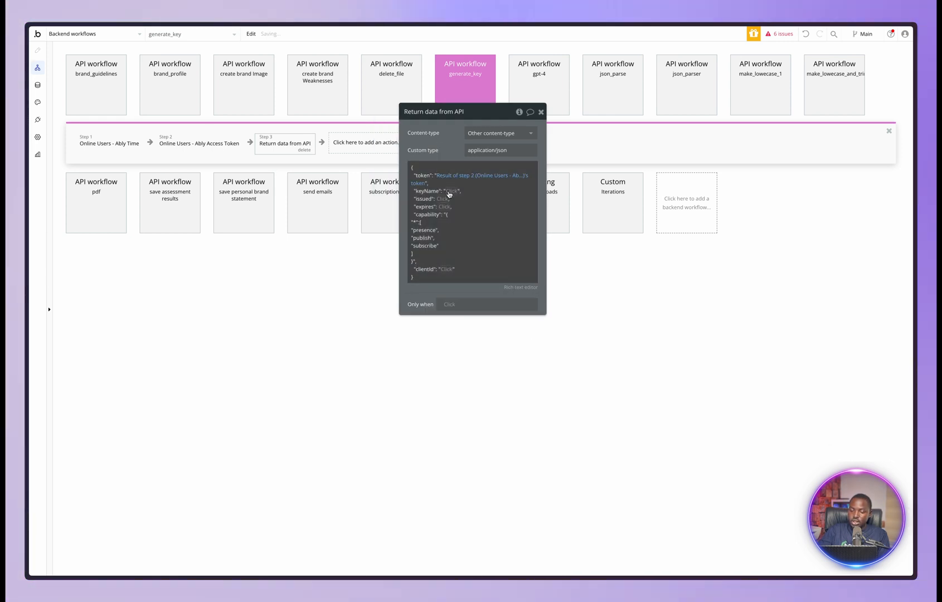
{"action": "left_click", "coordinate": [449, 191]}
{"action": "left_click", "coordinate": [469, 249]}
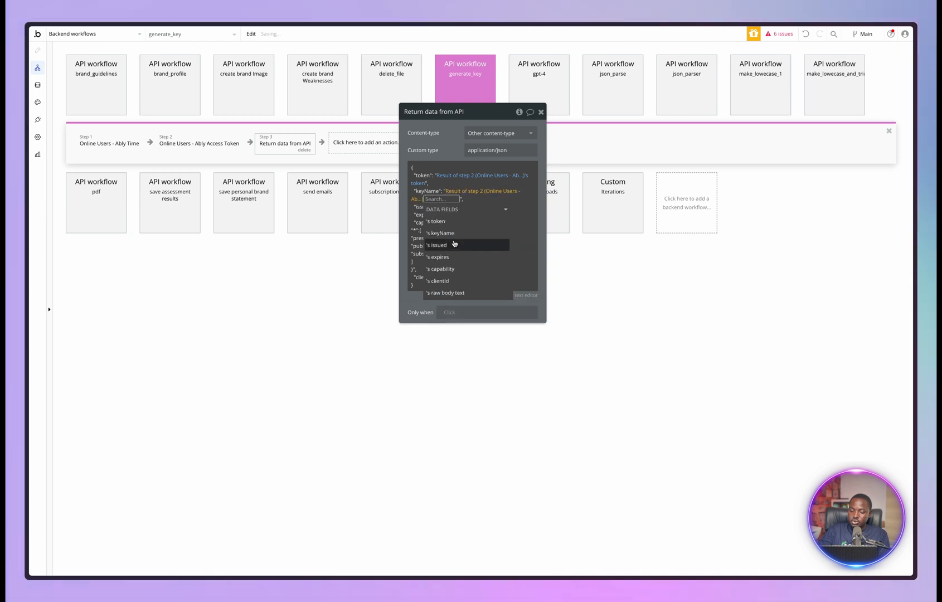
{"action": "left_click", "coordinate": [450, 234]}
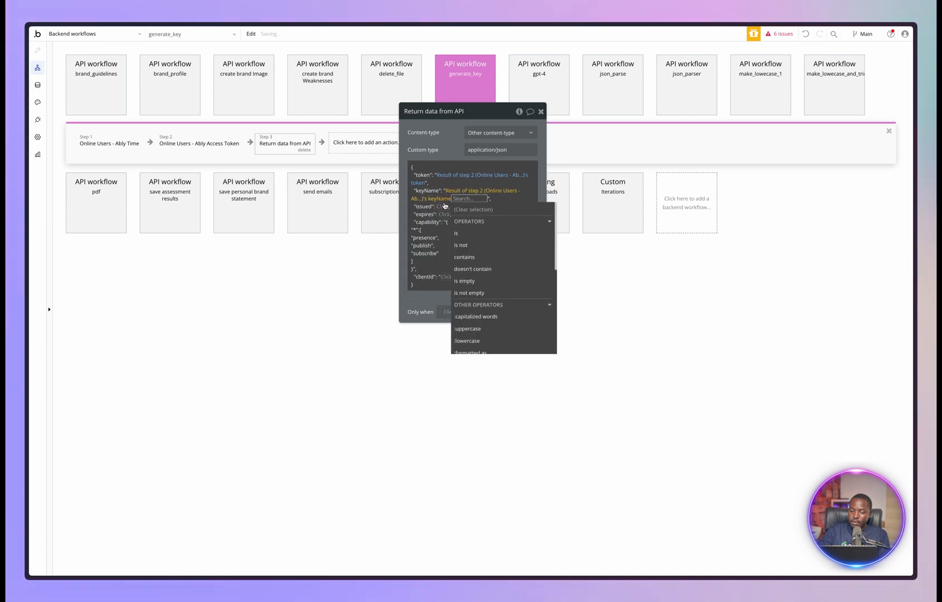
Map issued, expires and clientId to the matching fields of step 2's result.
{"action": "left_click", "coordinate": [444, 207]}
{"action": "left_click", "coordinate": [460, 265]}
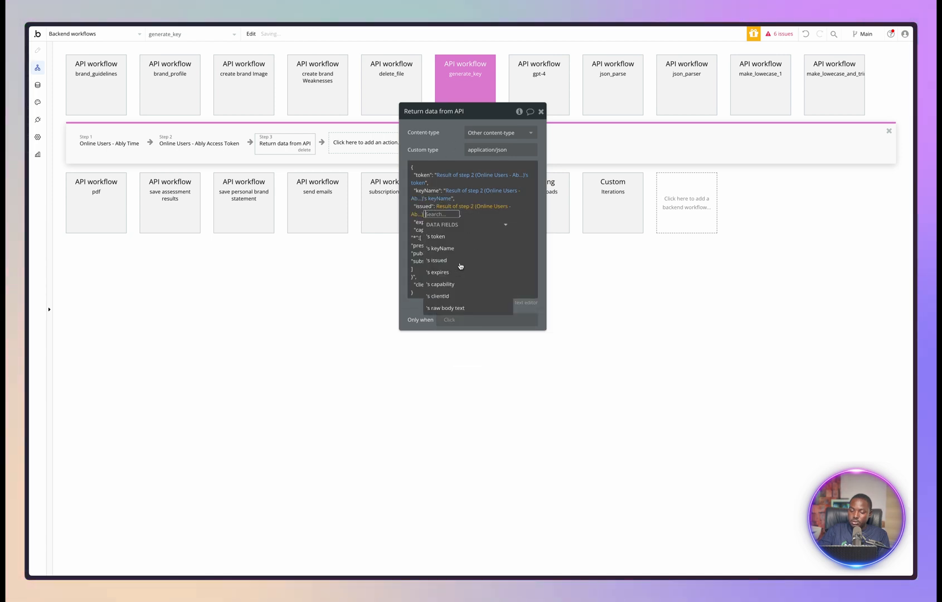
{"action": "left_click", "coordinate": [457, 267]}
{"action": "left_click", "coordinate": [438, 132]}
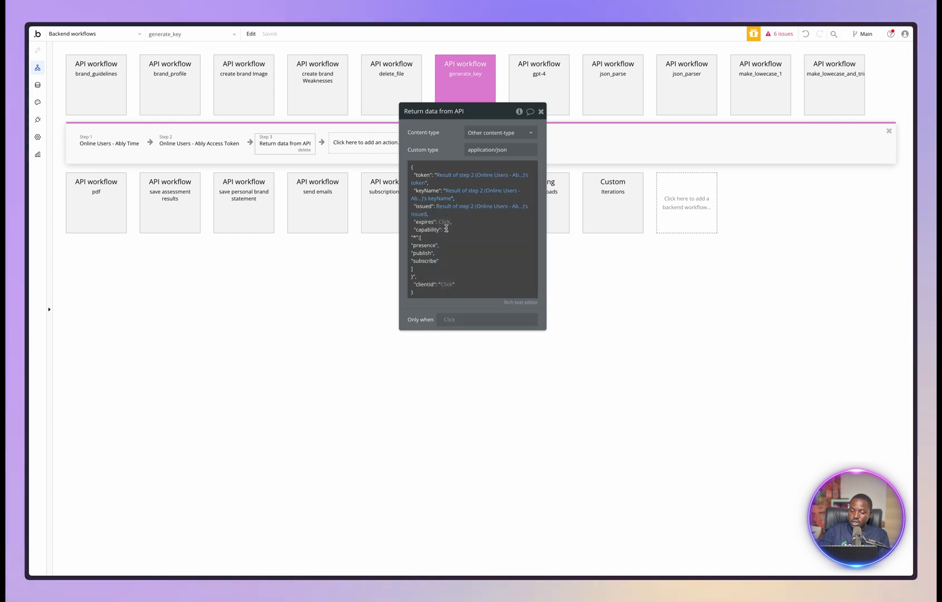
{"action": "left_click", "coordinate": [448, 222]}
{"action": "left_click", "coordinate": [460, 279]}
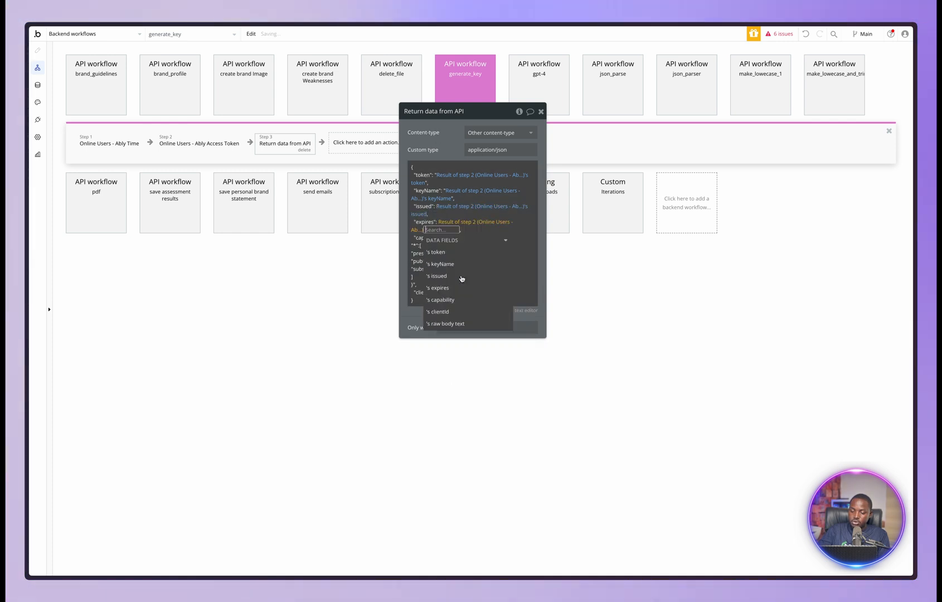
{"action": "left_click", "coordinate": [483, 288]}
{"action": "left_click", "coordinate": [434, 146]}
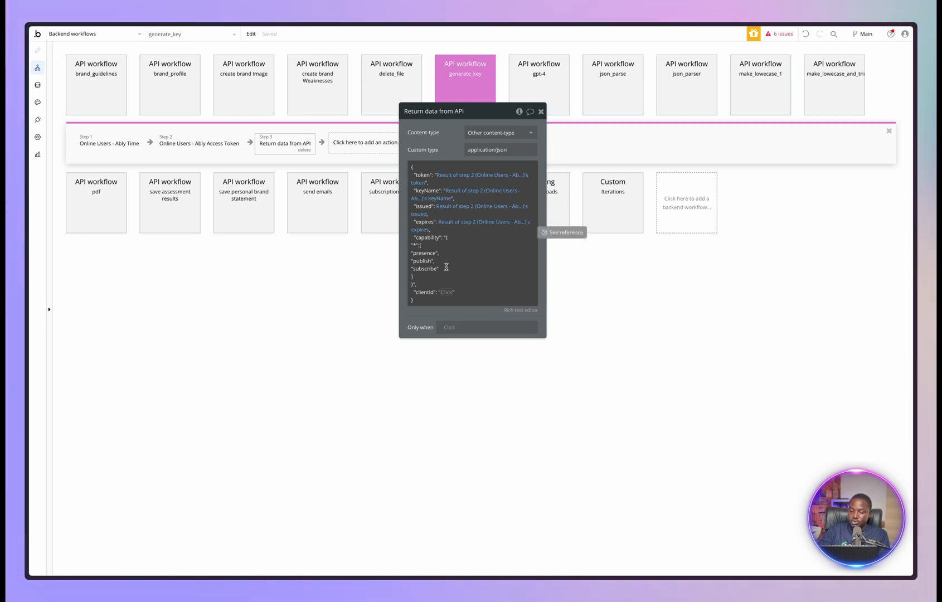
{"action": "left_click", "coordinate": [447, 292]}
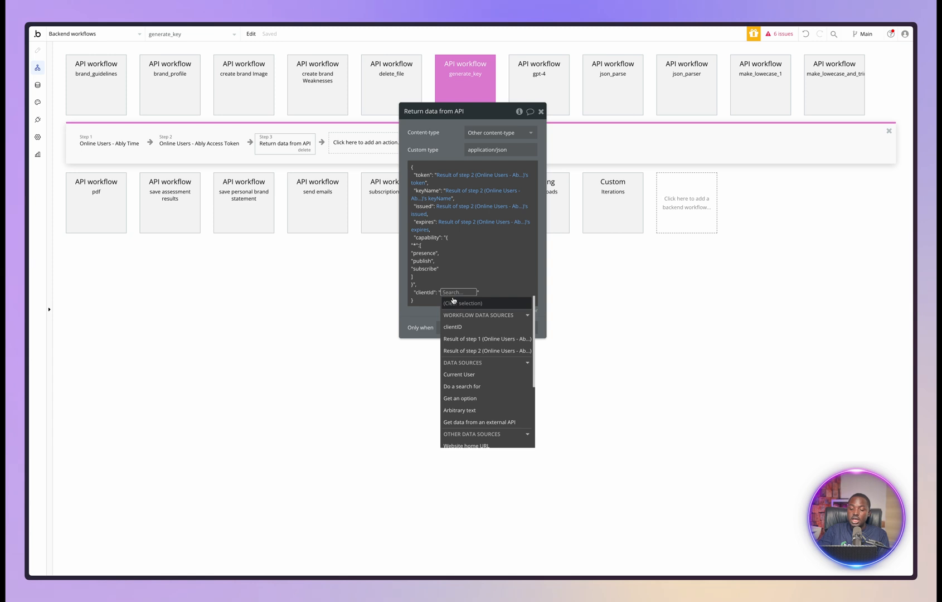
{"action": "left_click", "coordinate": [468, 351]}
{"action": "left_click", "coordinate": [462, 386]}
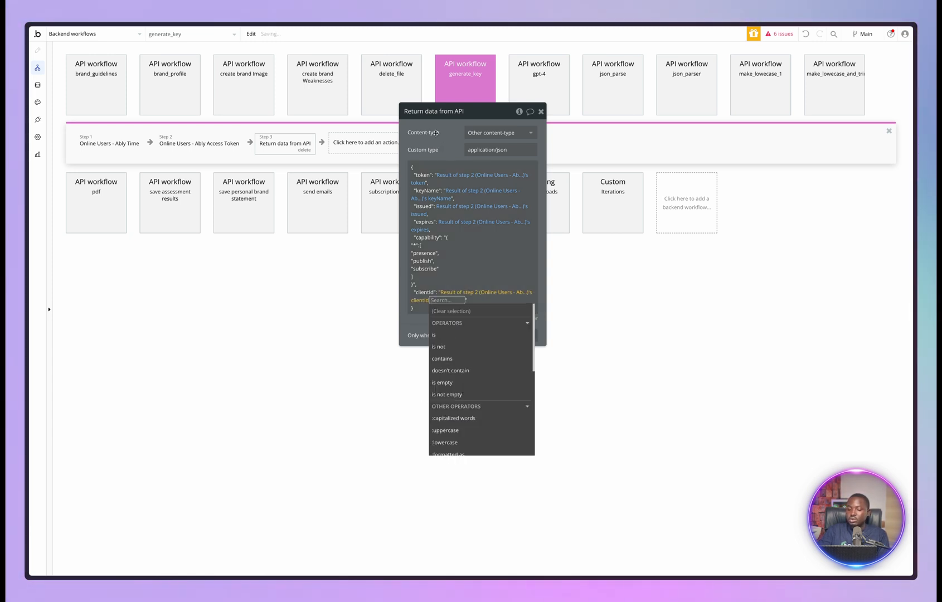
{"action": "left_click", "coordinate": [436, 133]}
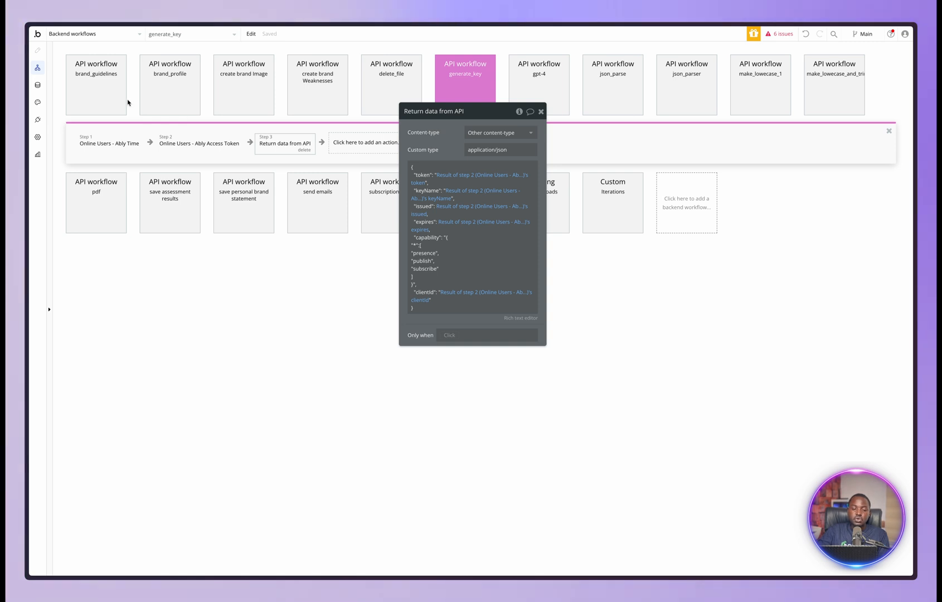
Switch to the Planboard FigJam board and review the Backend Workflow box in the Websocket Reusable flowchart.
{"action": "mouse_move", "coordinate": [31, 111]}
{"action": "left_click", "coordinate": [71, 146]}
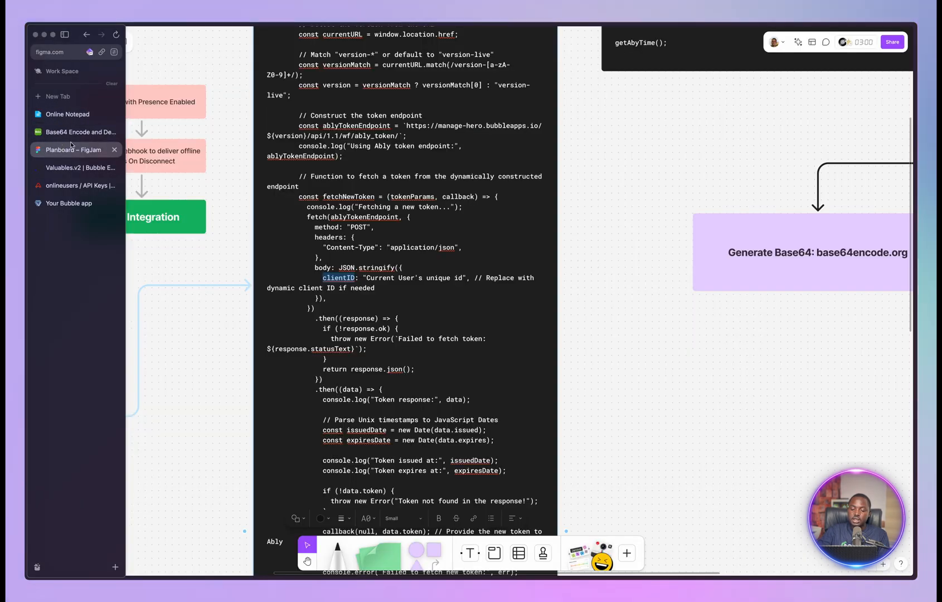
{"action": "scroll", "coordinate": [181, 232], "scroll_direction": "left", "scroll_amount": 10}
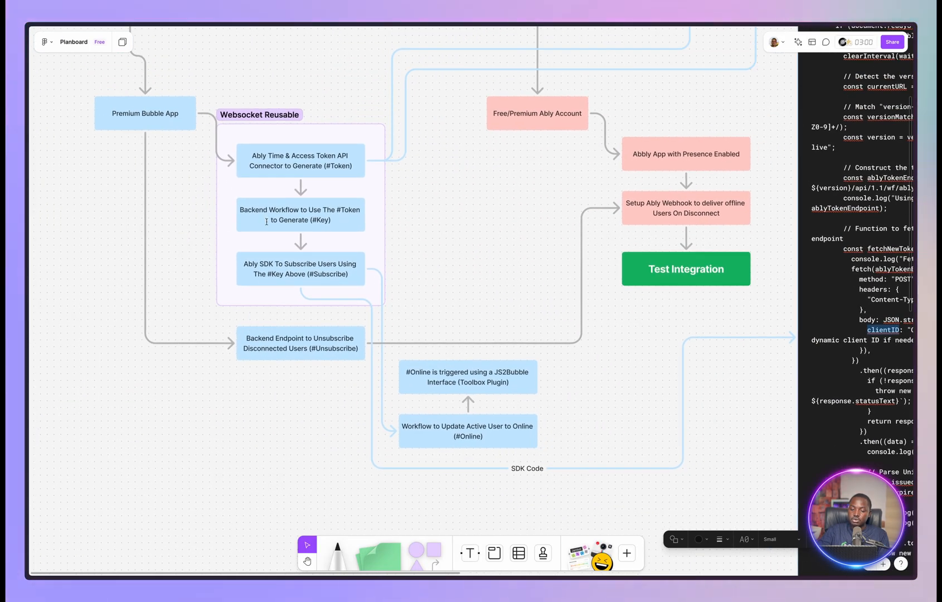
{"action": "double_click", "coordinate": [313, 226]}
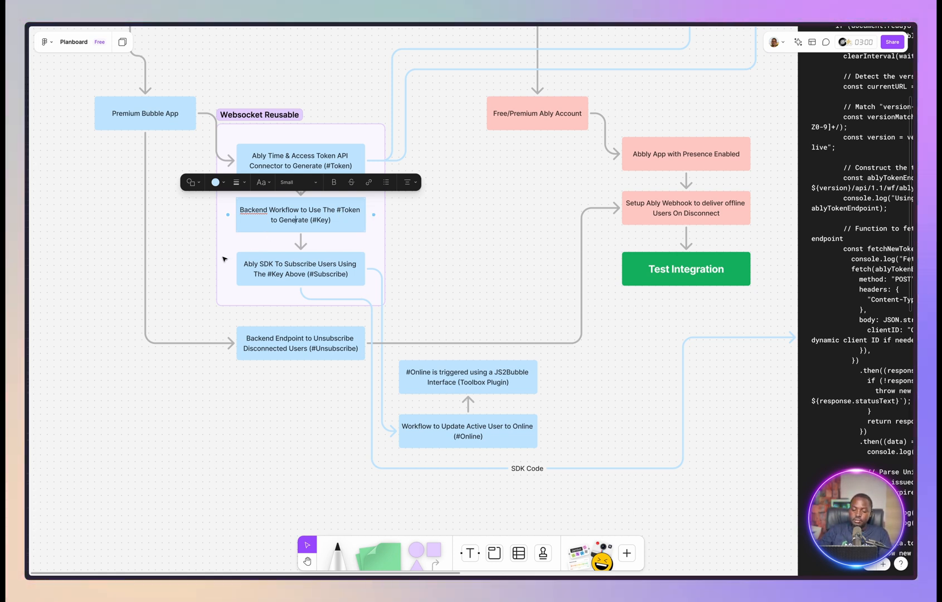
{"action": "left_click", "coordinate": [215, 258]}
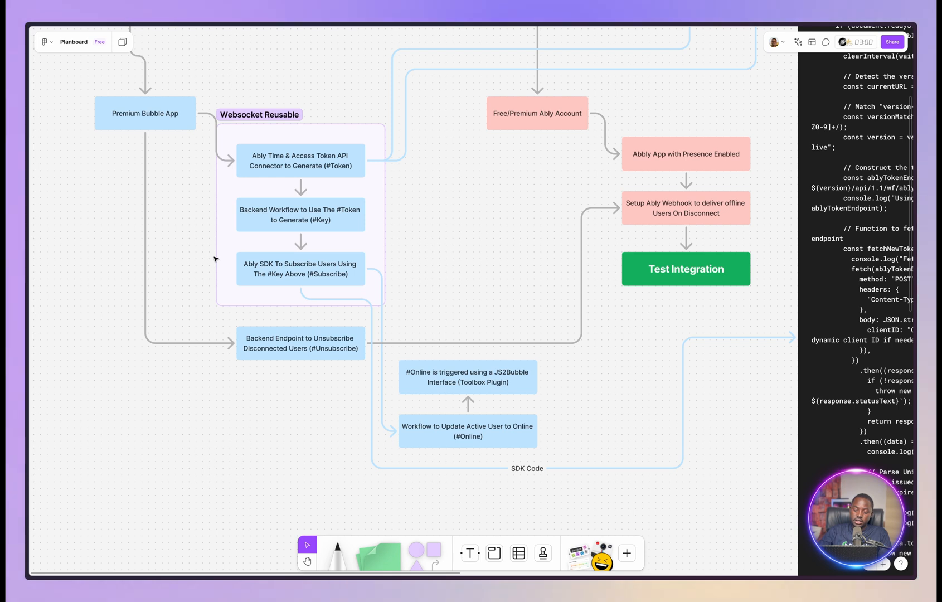